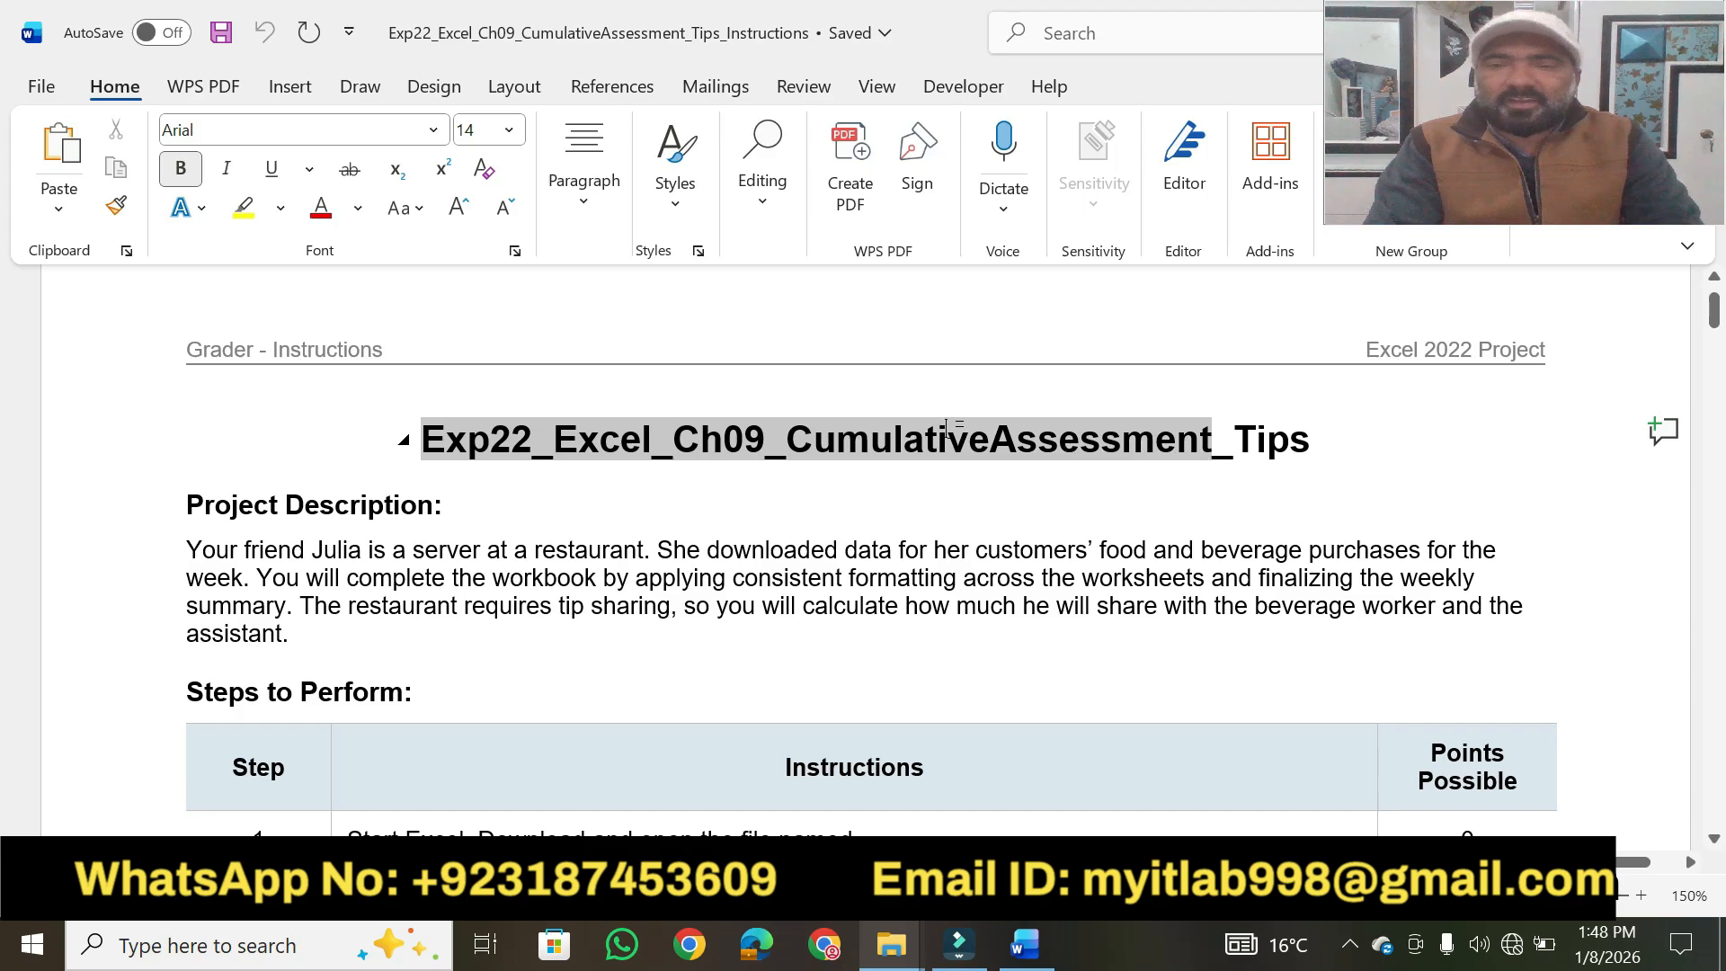
# Set the document title Exp22_Excel_Ch09_CumulativeAssessment_Tips to font size 20 and highlight it in yellow.
pyautogui.moveTo(1181, 427); pyautogui.dragTo(1277, 446)
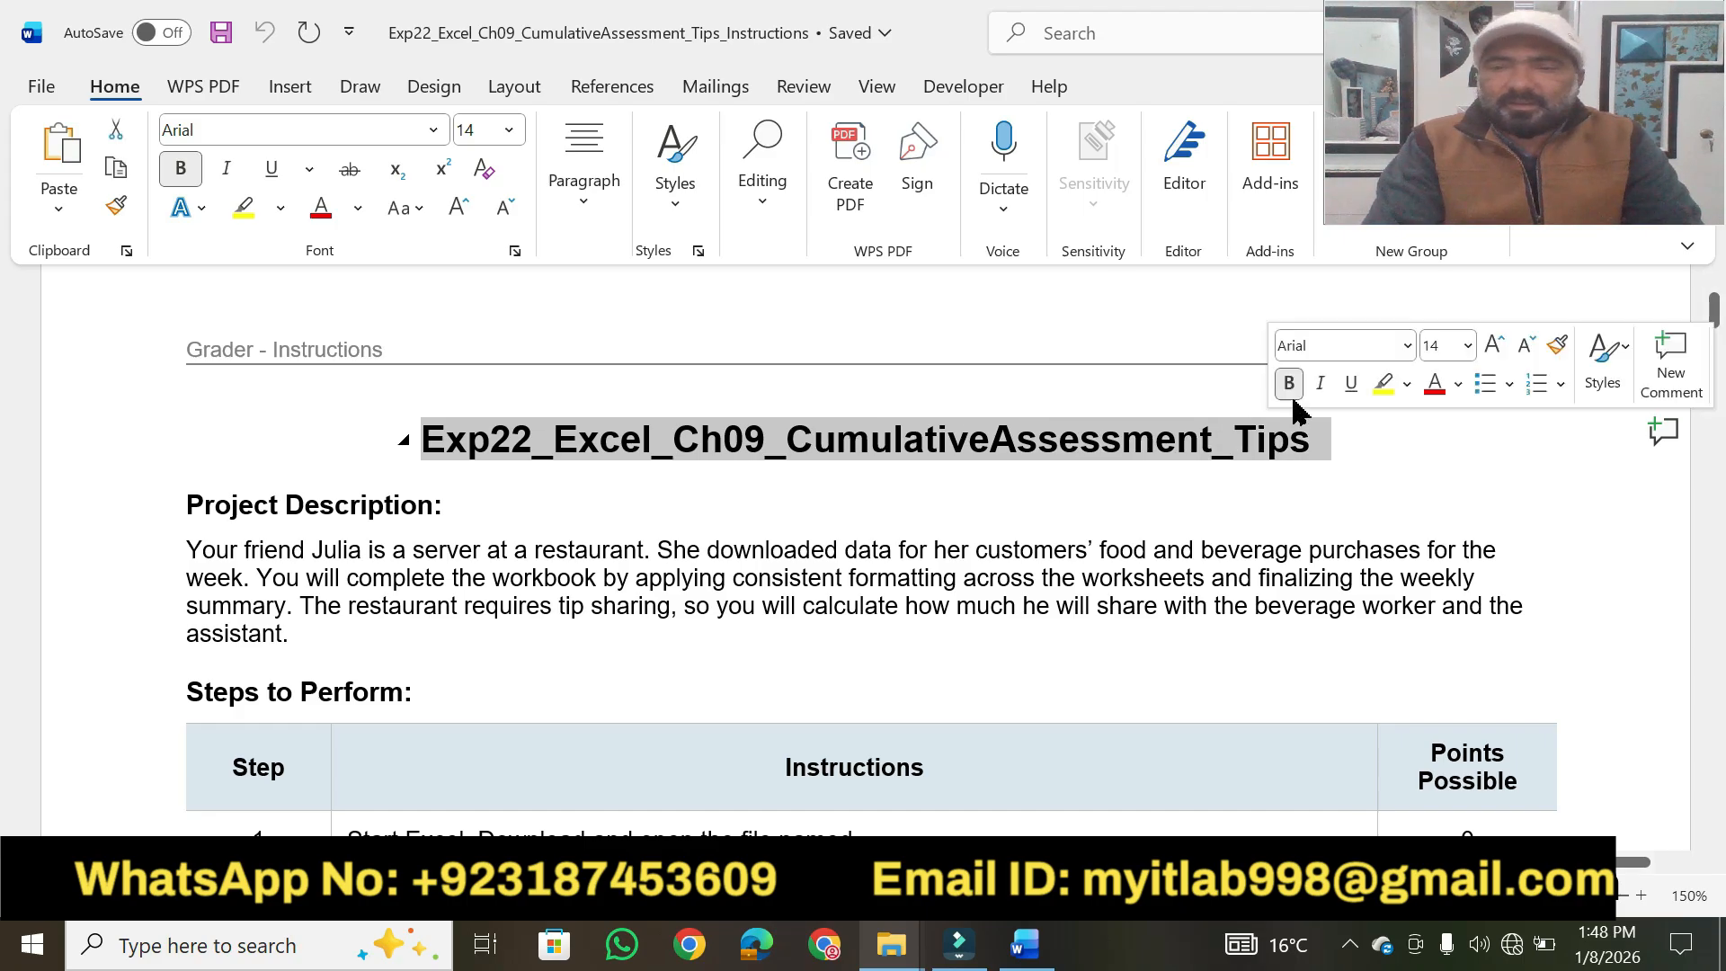
pyautogui.click(1470, 349)
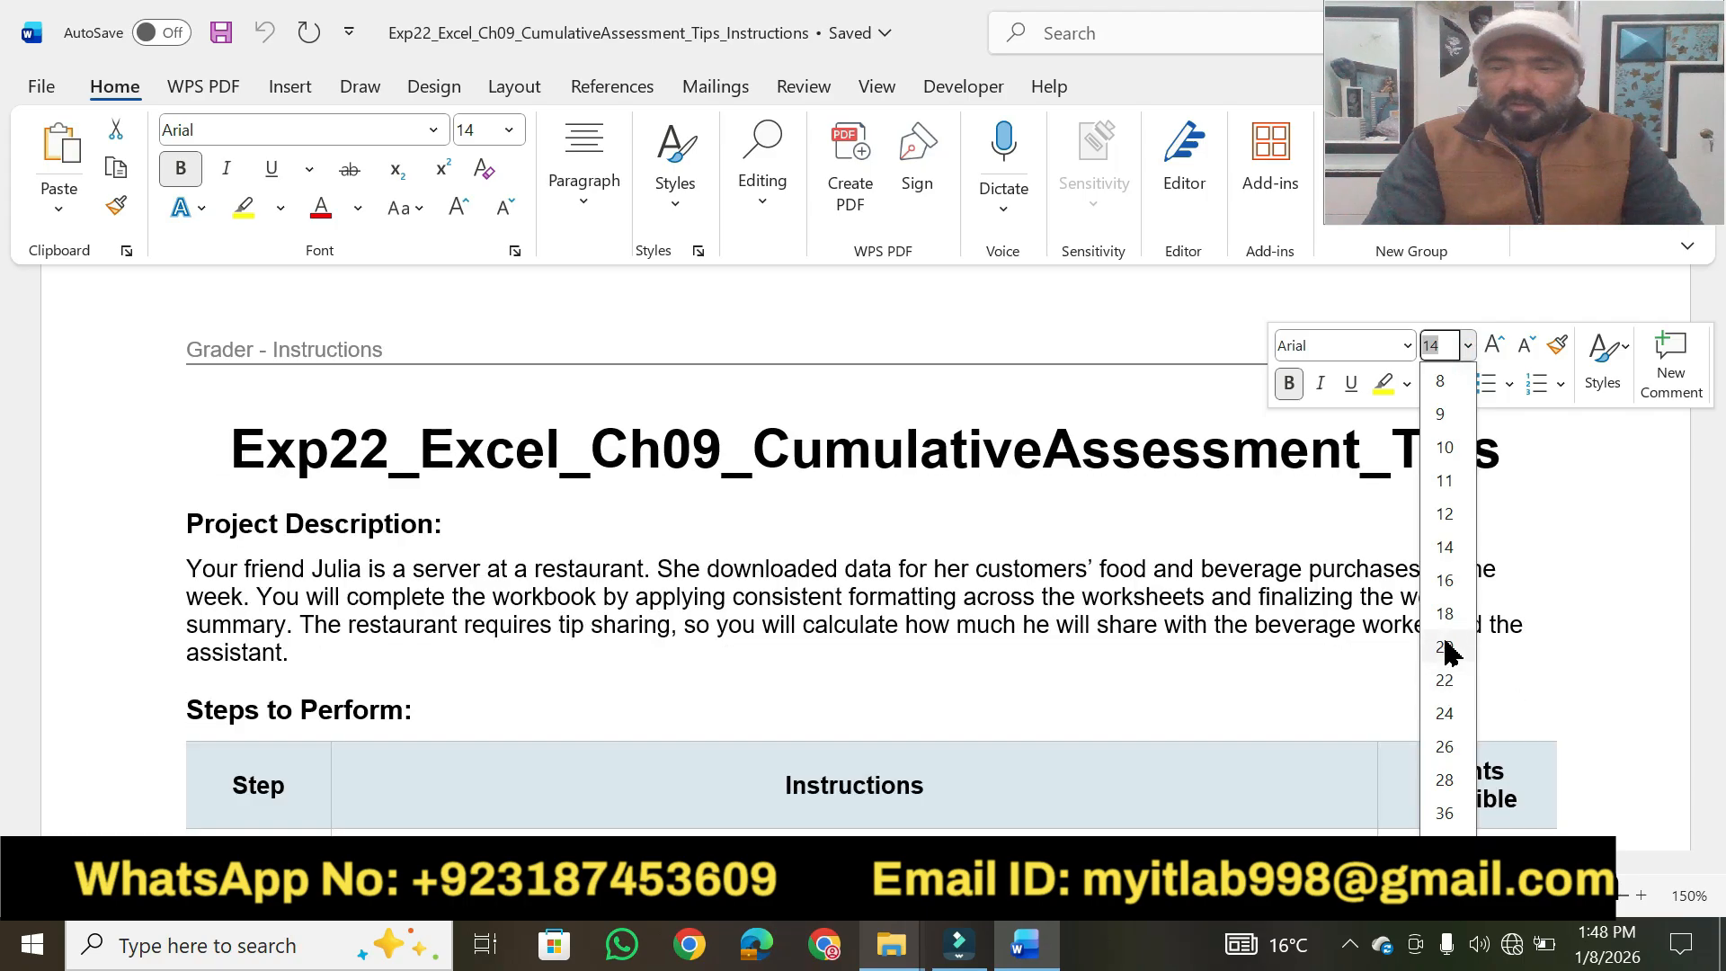
pyautogui.click(1445, 648)
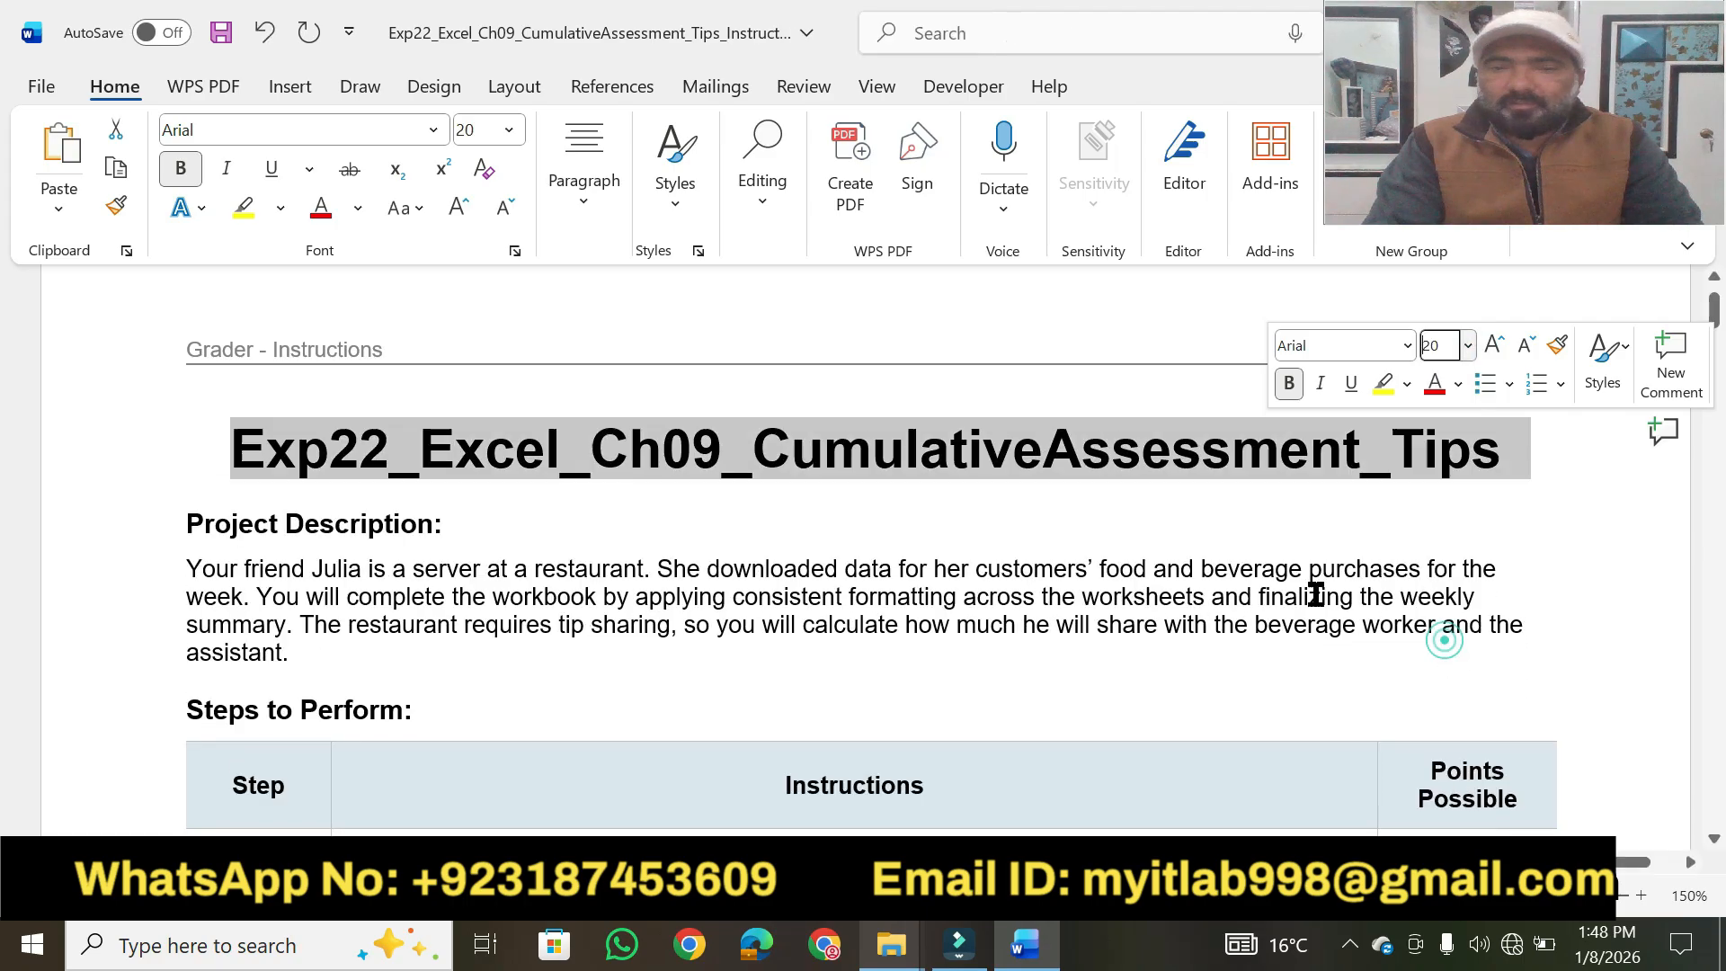
pyautogui.click(242, 206)
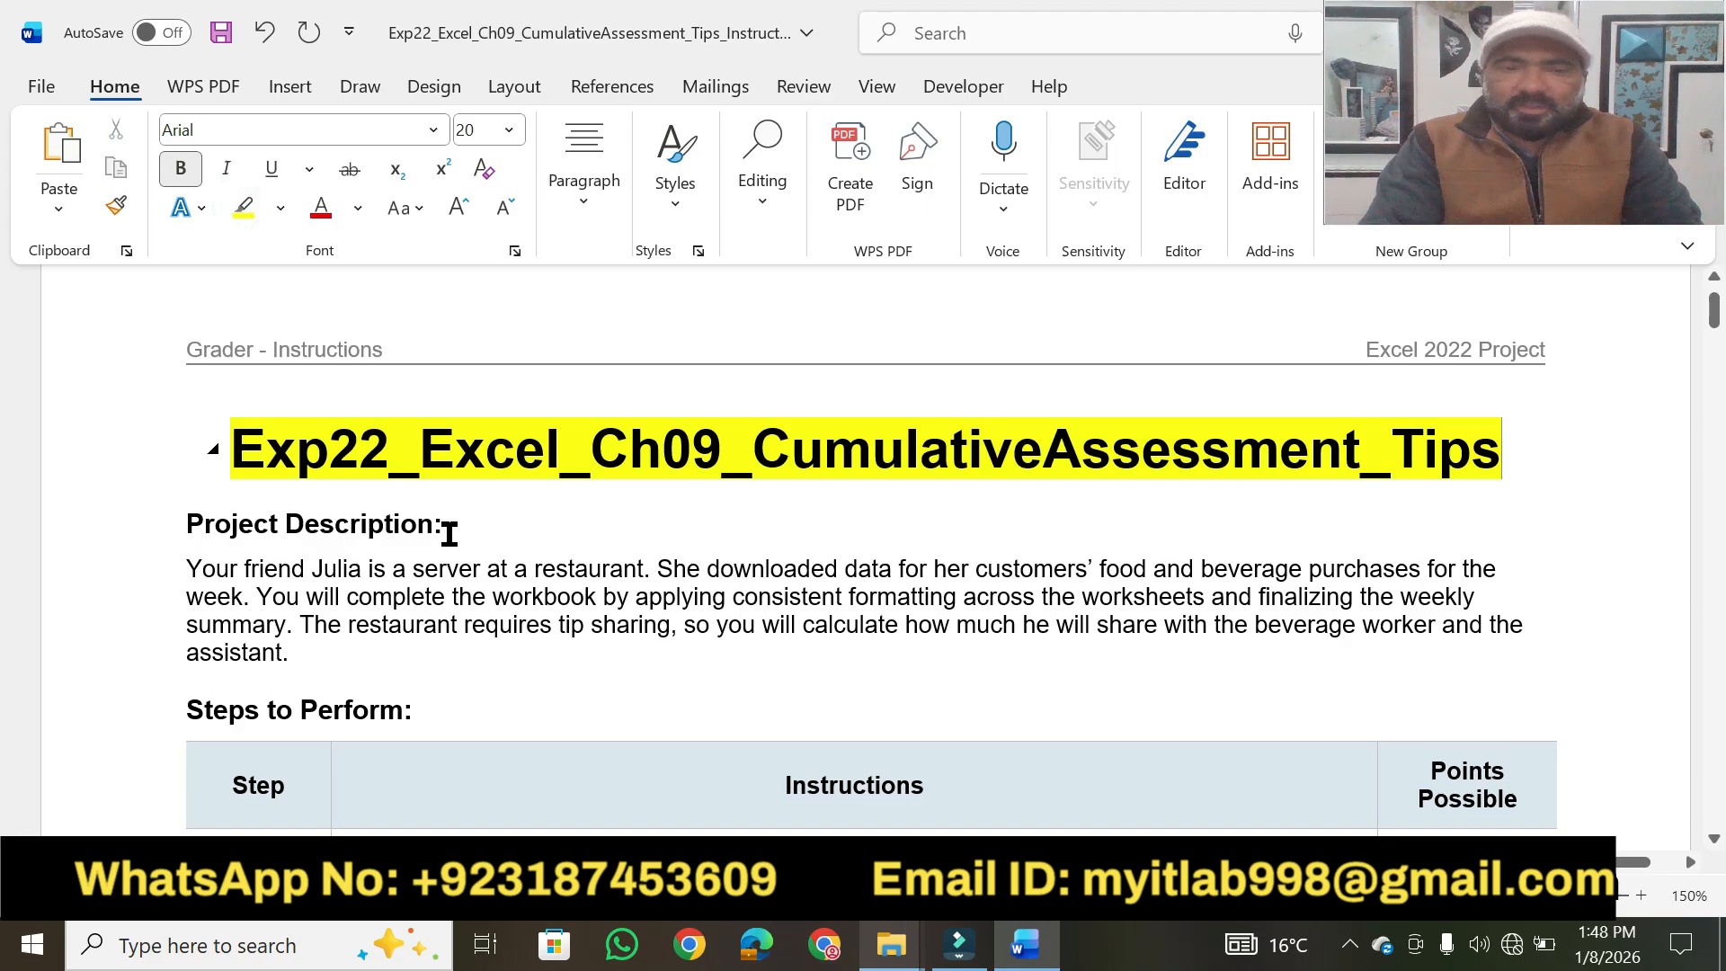
# Set the "Project Description:" heading to font size 18 and highlight it in yellow.
pyautogui.moveTo(450, 532); pyautogui.dragTo(190, 529)
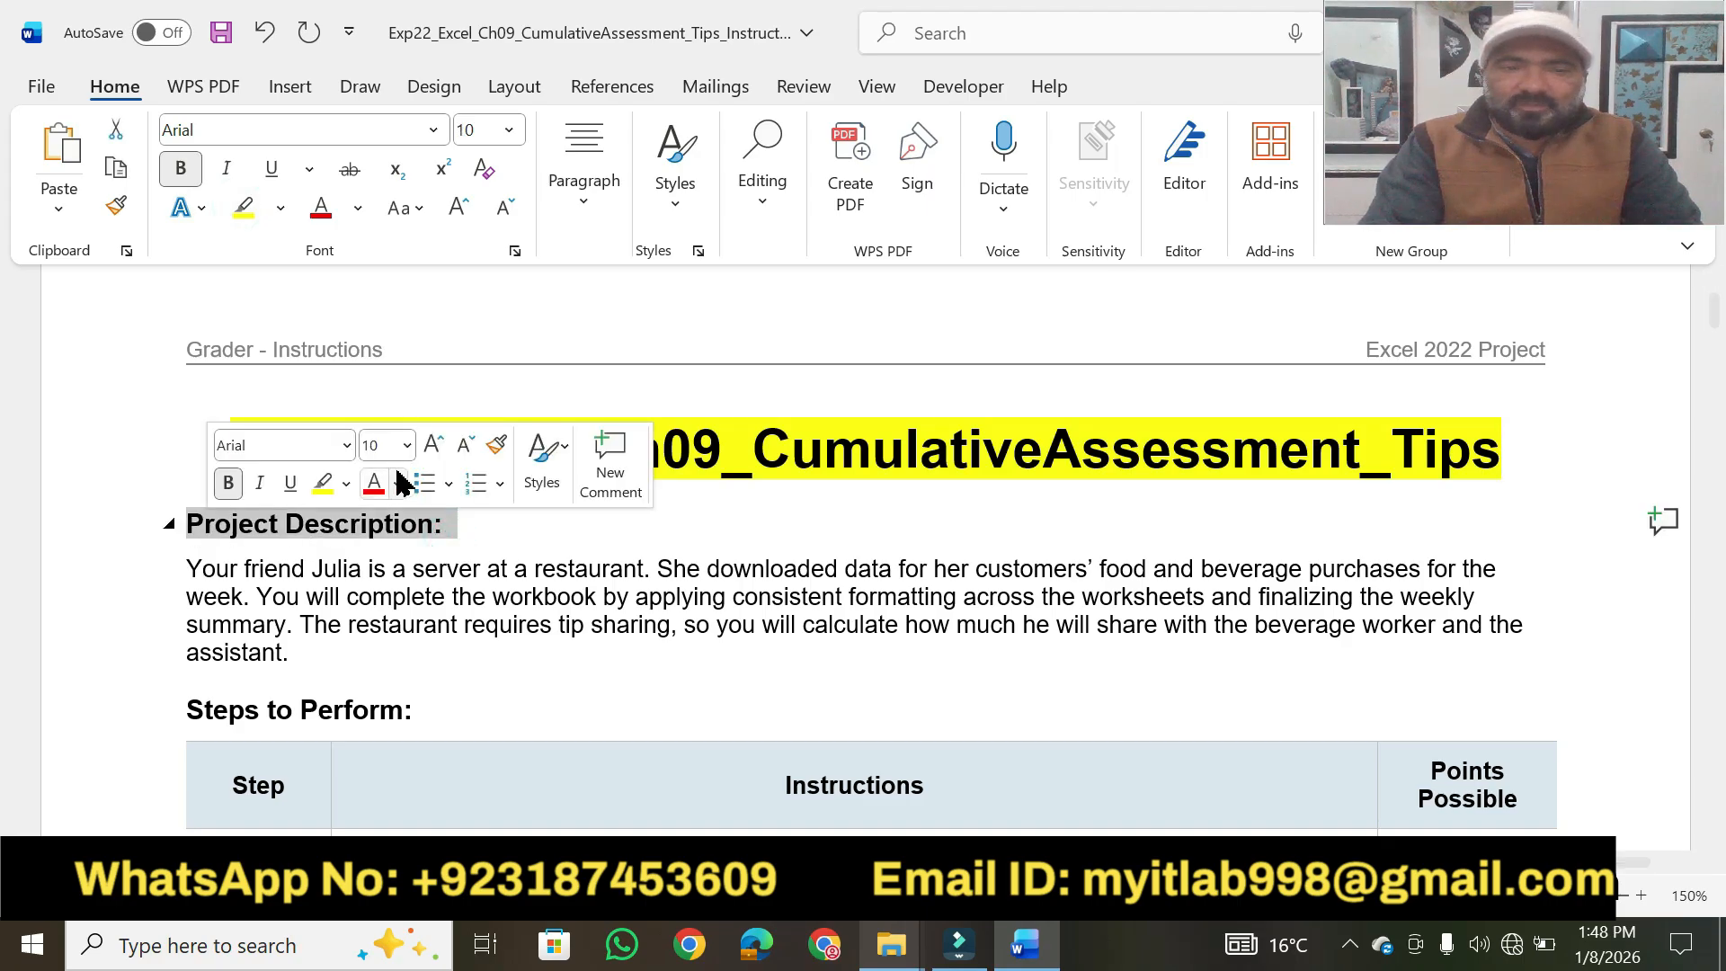
pyautogui.click(409, 446)
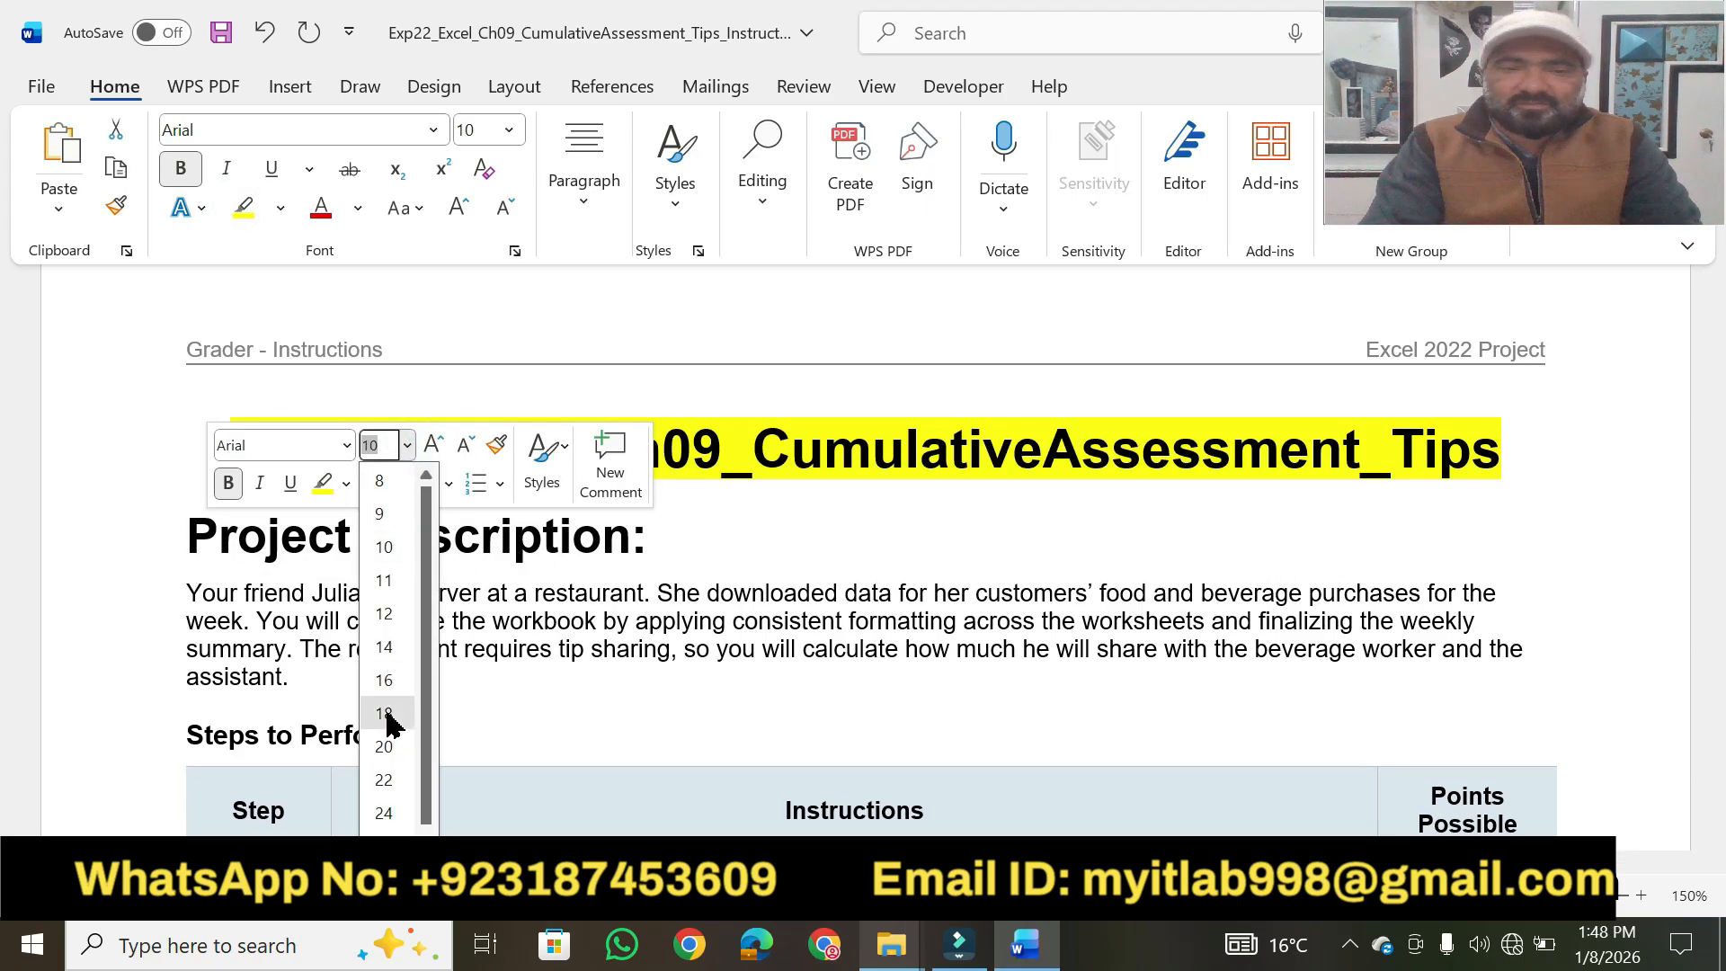
pyautogui.click(389, 714)
pyautogui.click(320, 486)
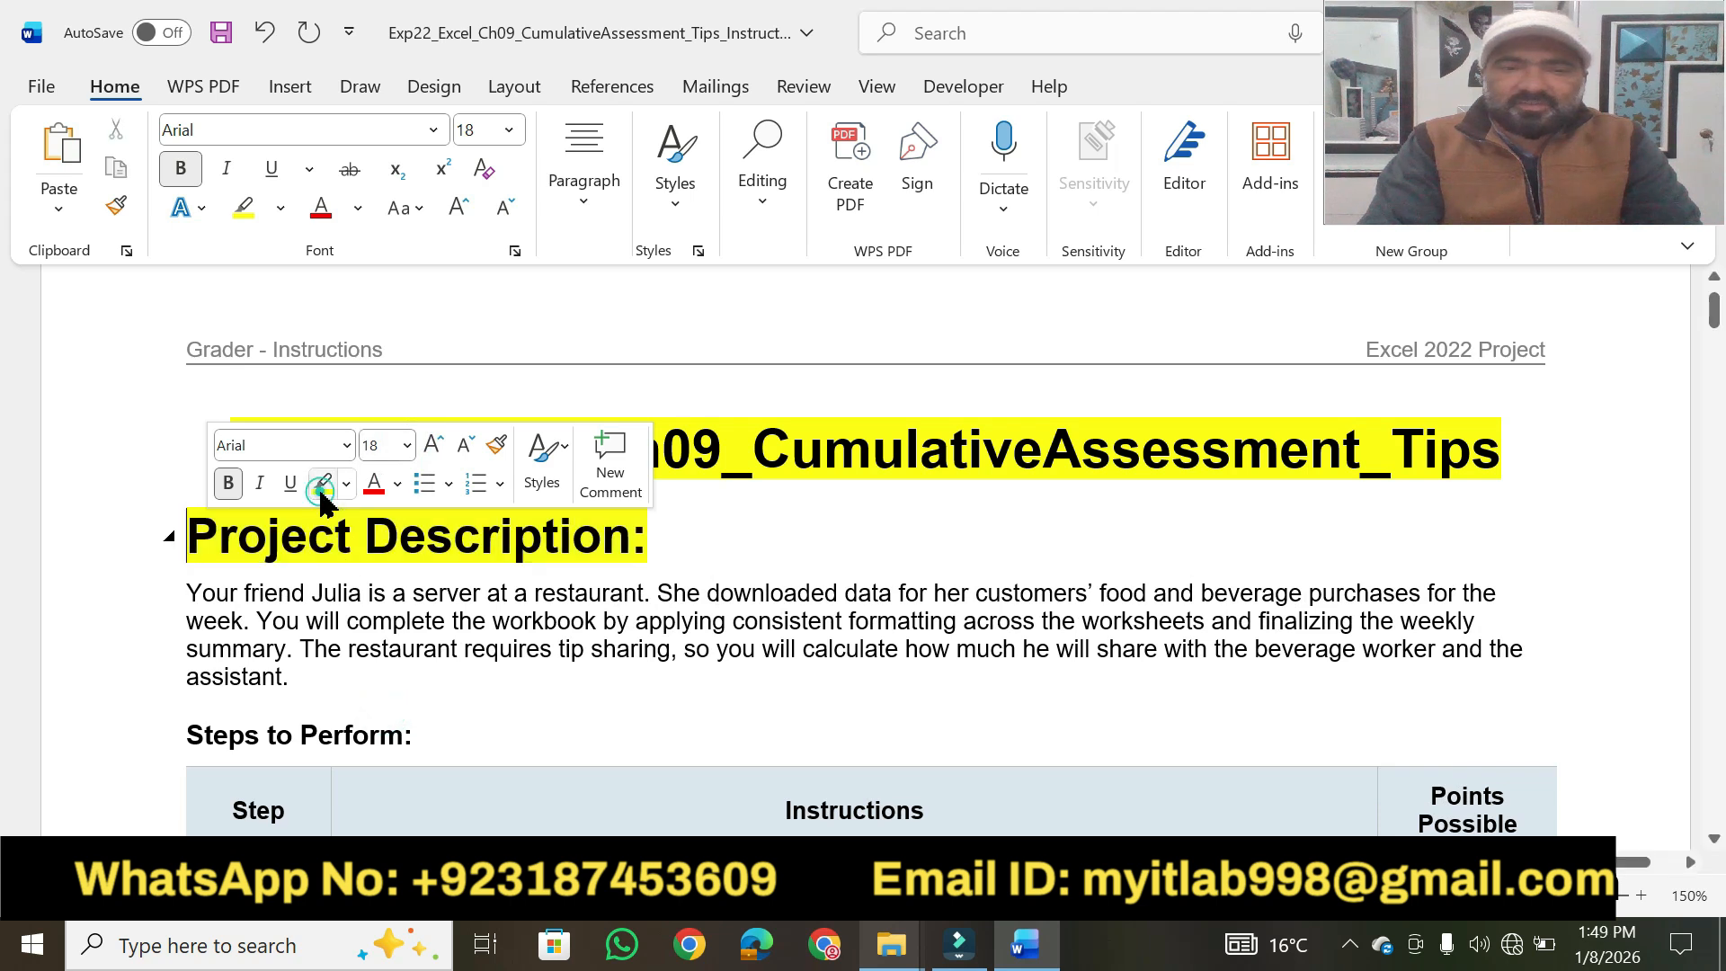
pyautogui.click(742, 590)
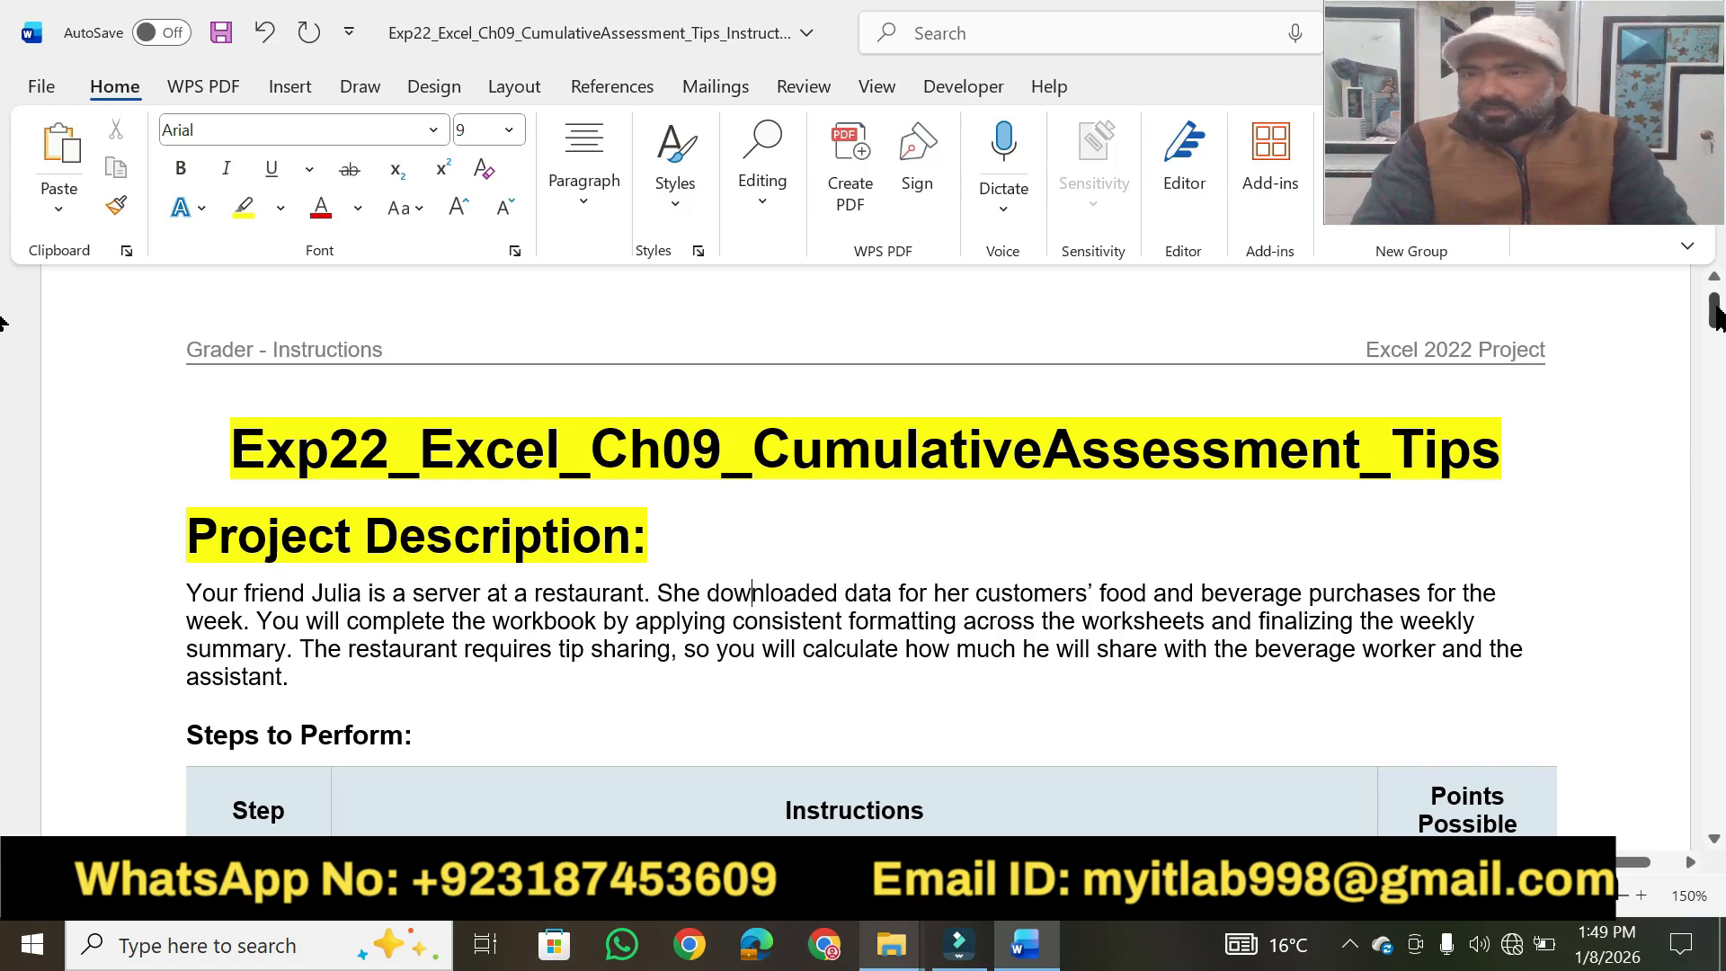
# Highlight the whole instruction text of step 27, at the end of the table, in yellow.
pyautogui.moveTo(1714, 312); pyautogui.dragTo(1694, 718)
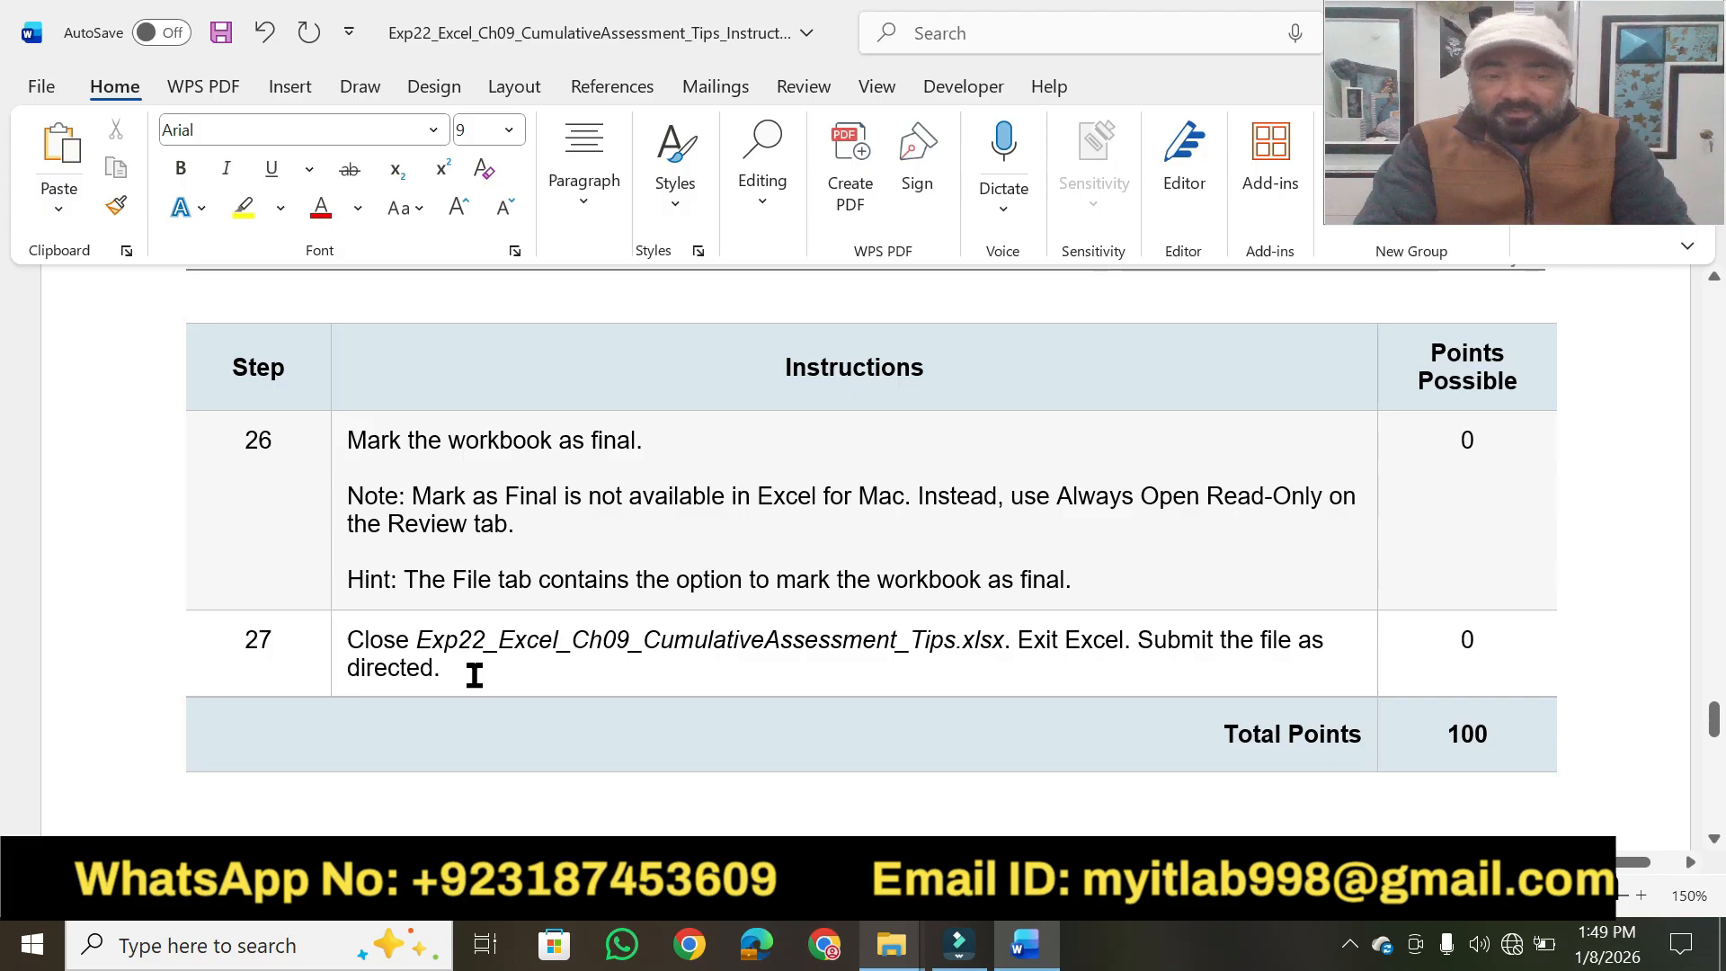
pyautogui.moveTo(458, 673); pyautogui.dragTo(359, 656)
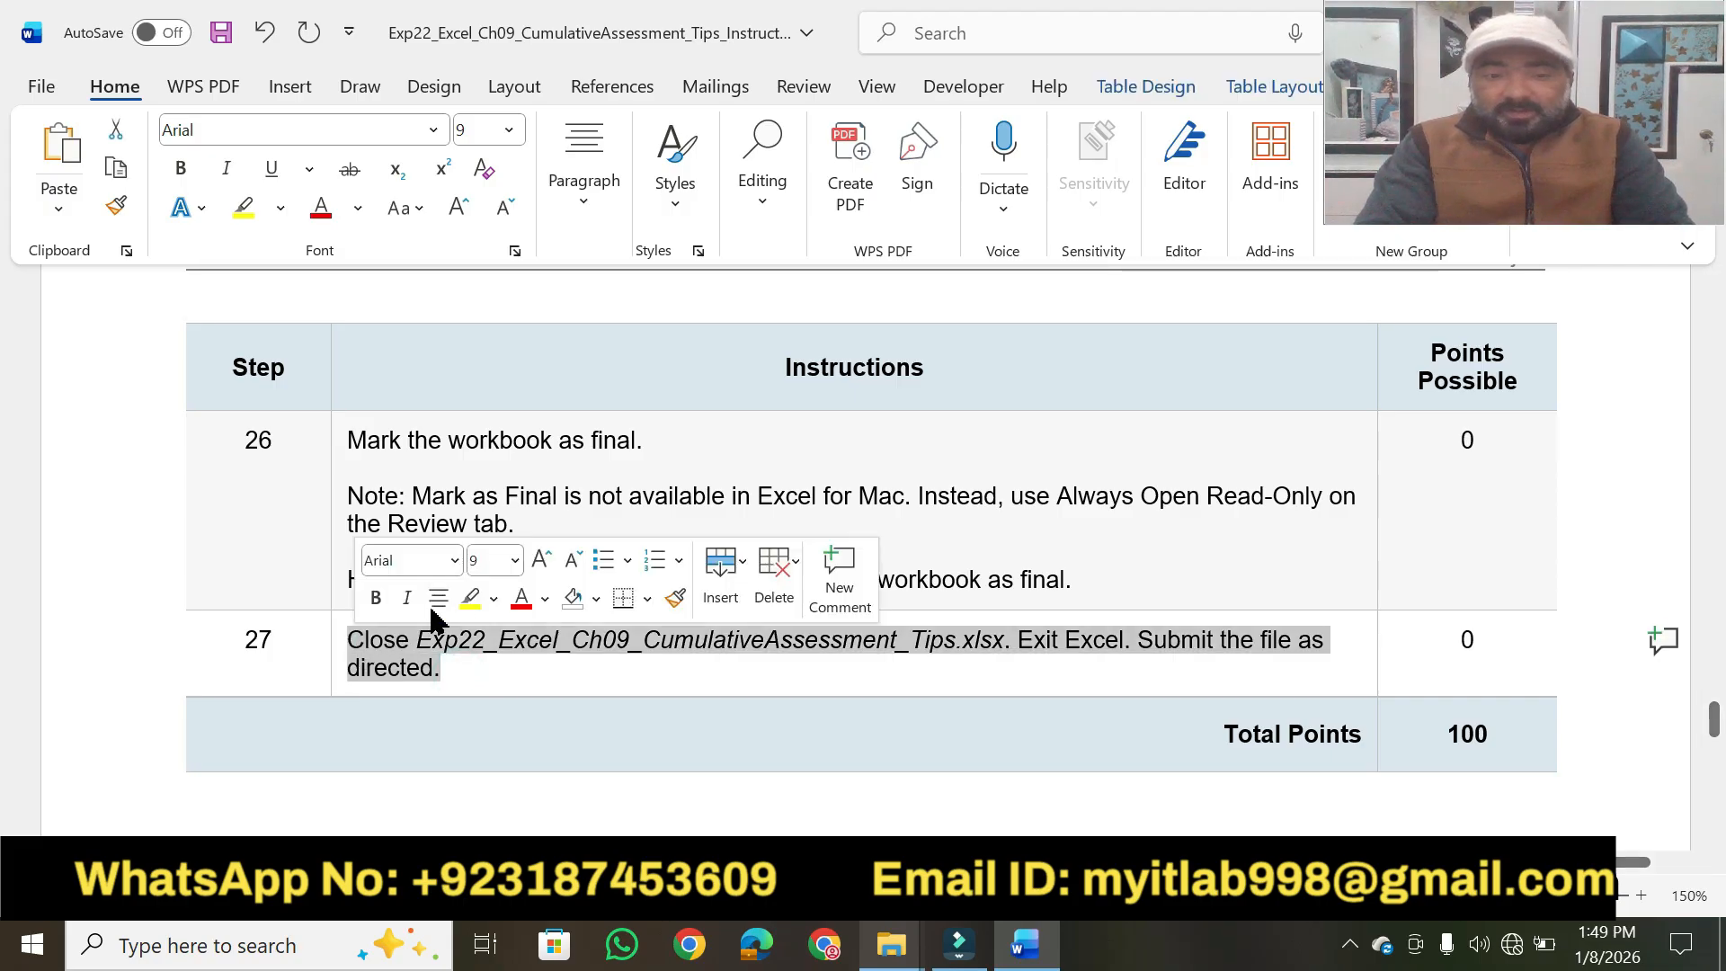
pyautogui.click(470, 601)
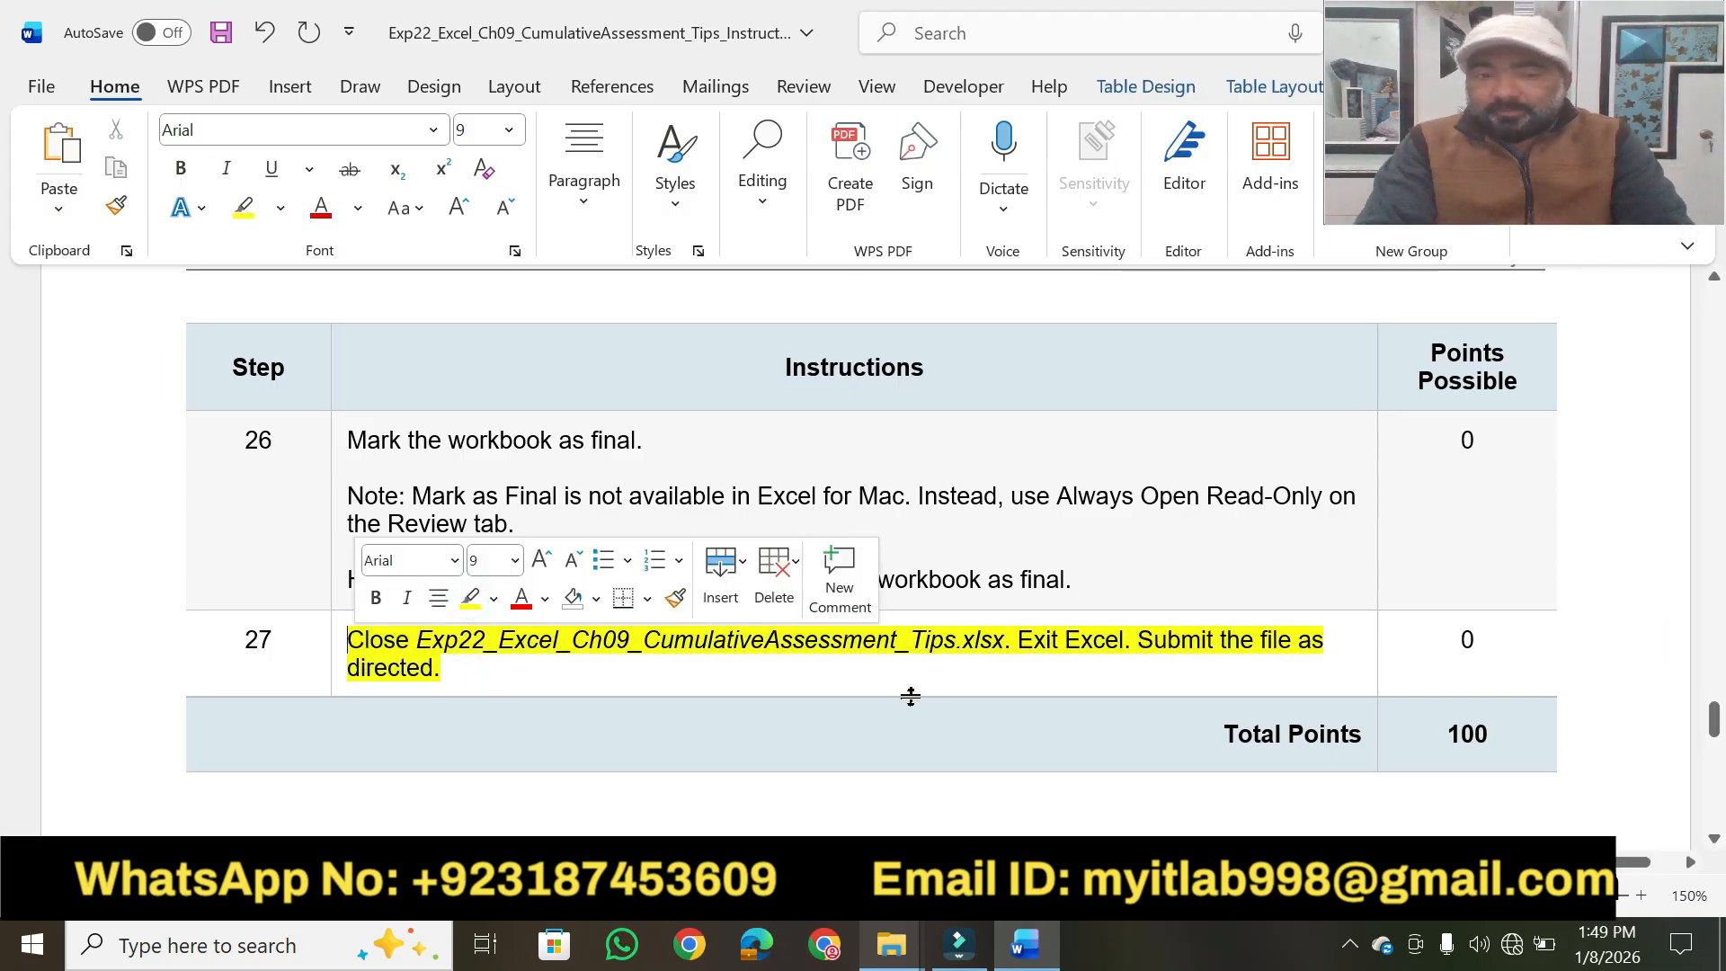
pyautogui.click(1550, 651)
# Highlight the key phrases of the project description paragraph in yellow, from the friend's restaurant job to "assistant.".
pyautogui.moveTo(1718, 730); pyautogui.dragTo(1713, 330)
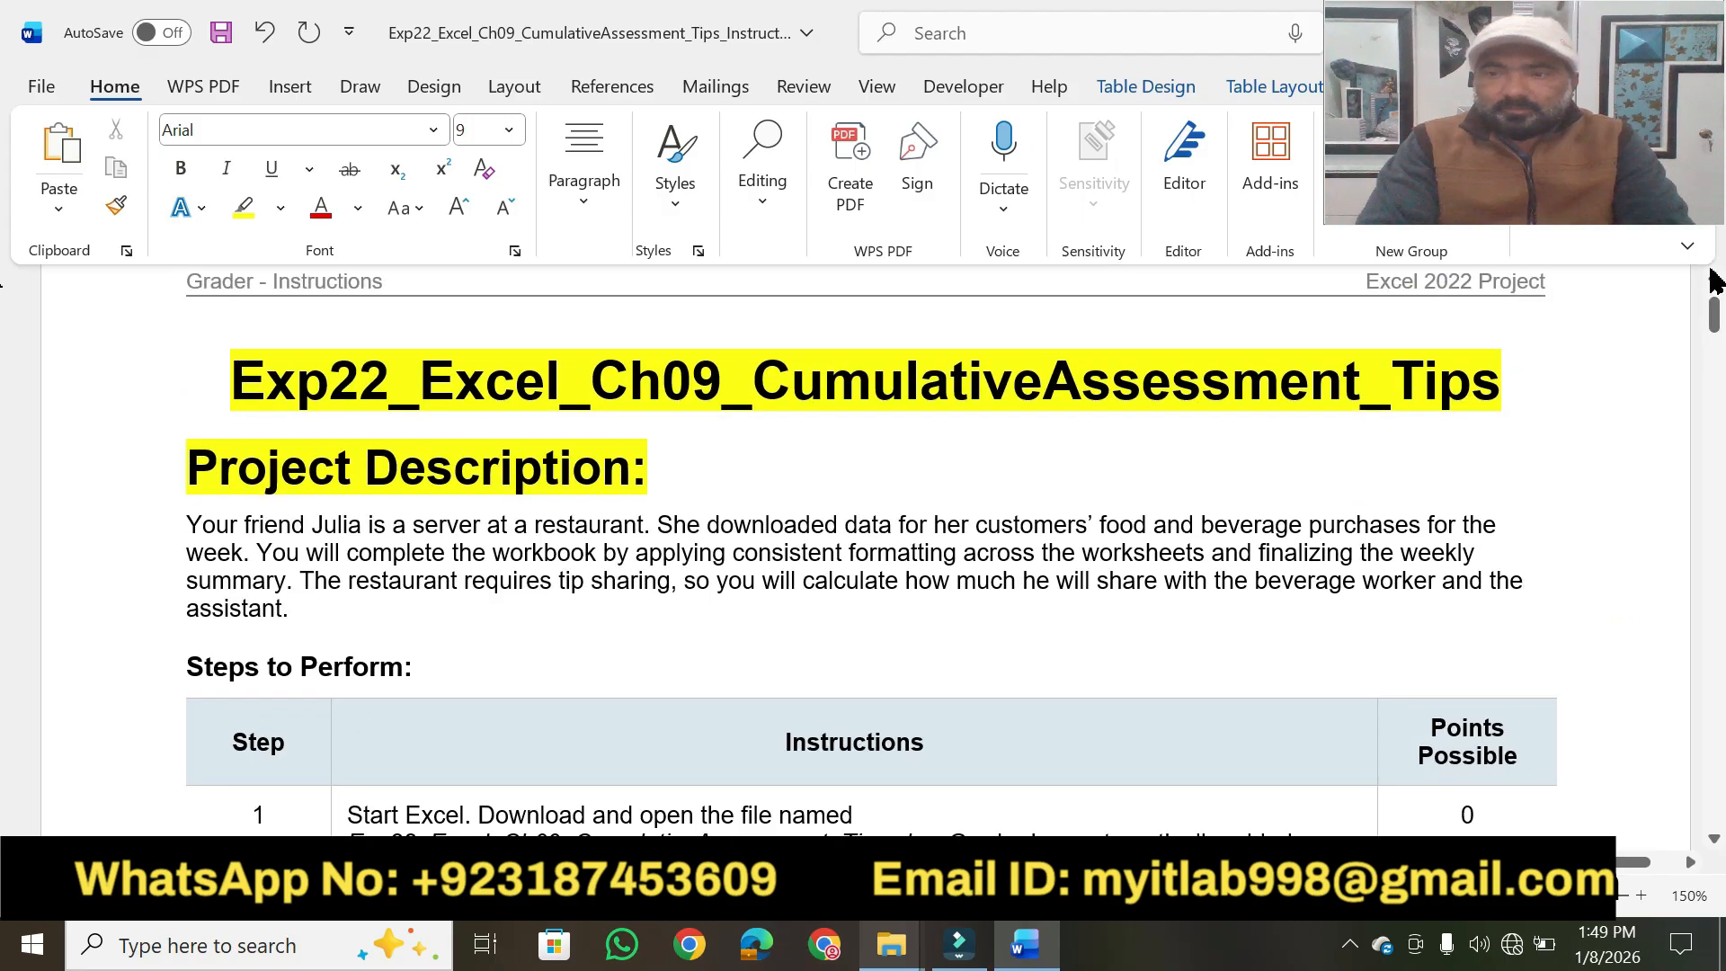
pyautogui.click(1716, 281)
pyautogui.click(1716, 281)
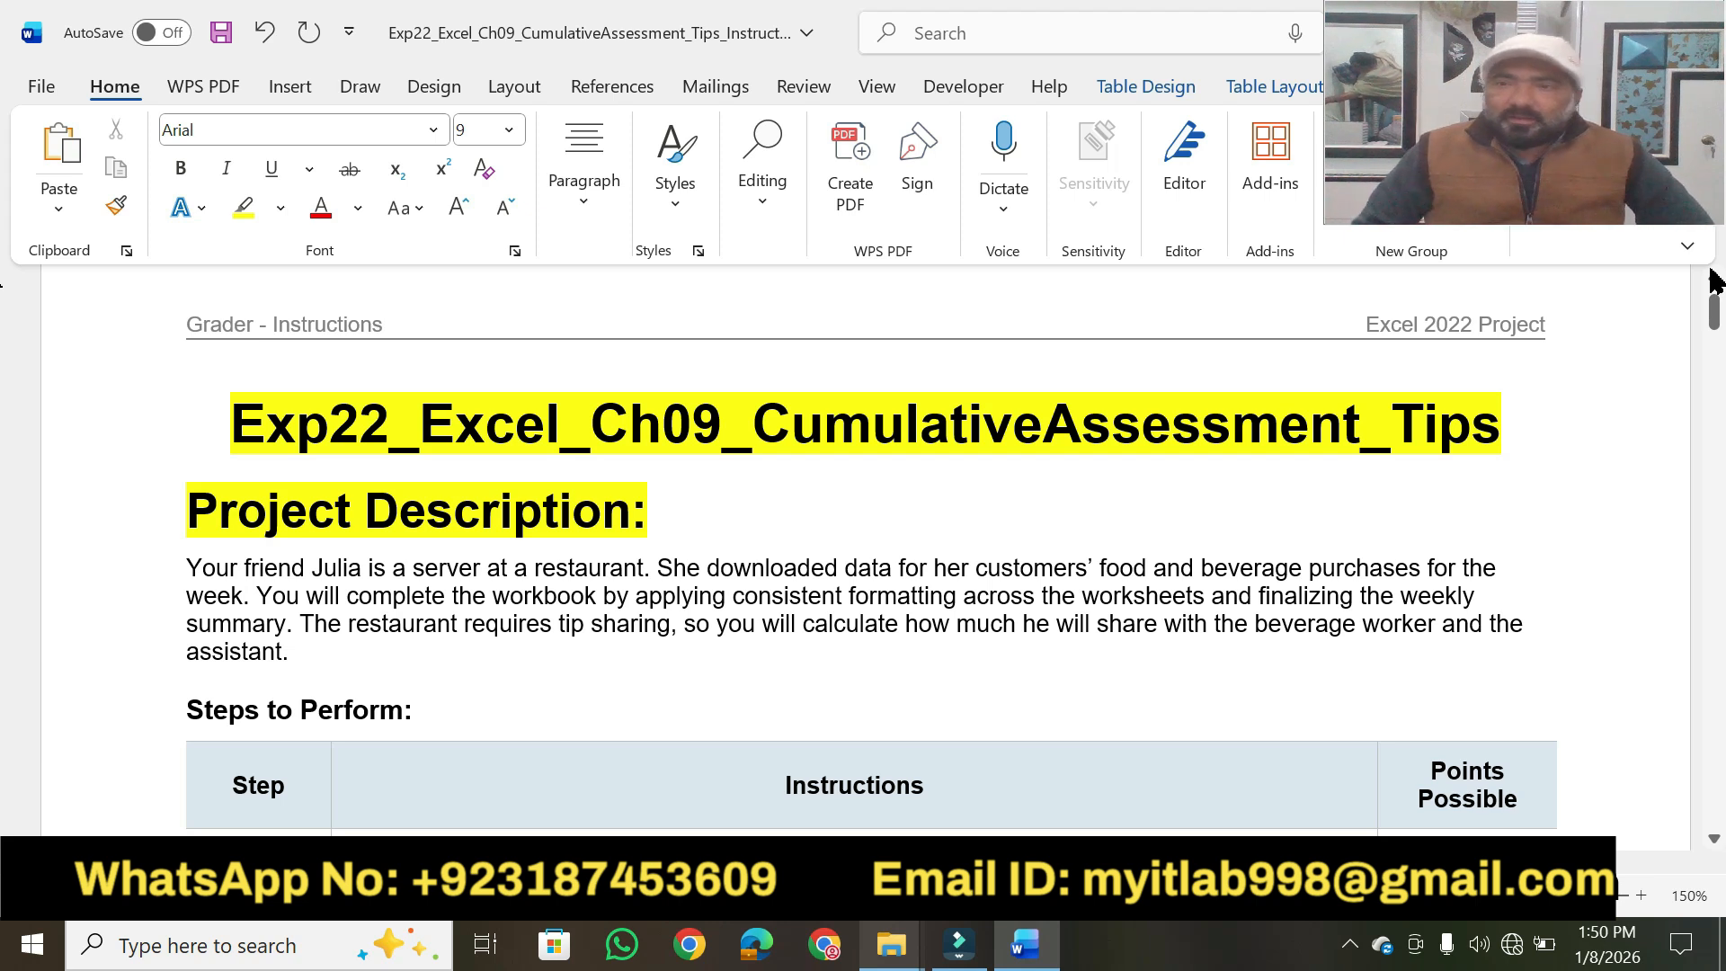
pyautogui.click(247, 214)
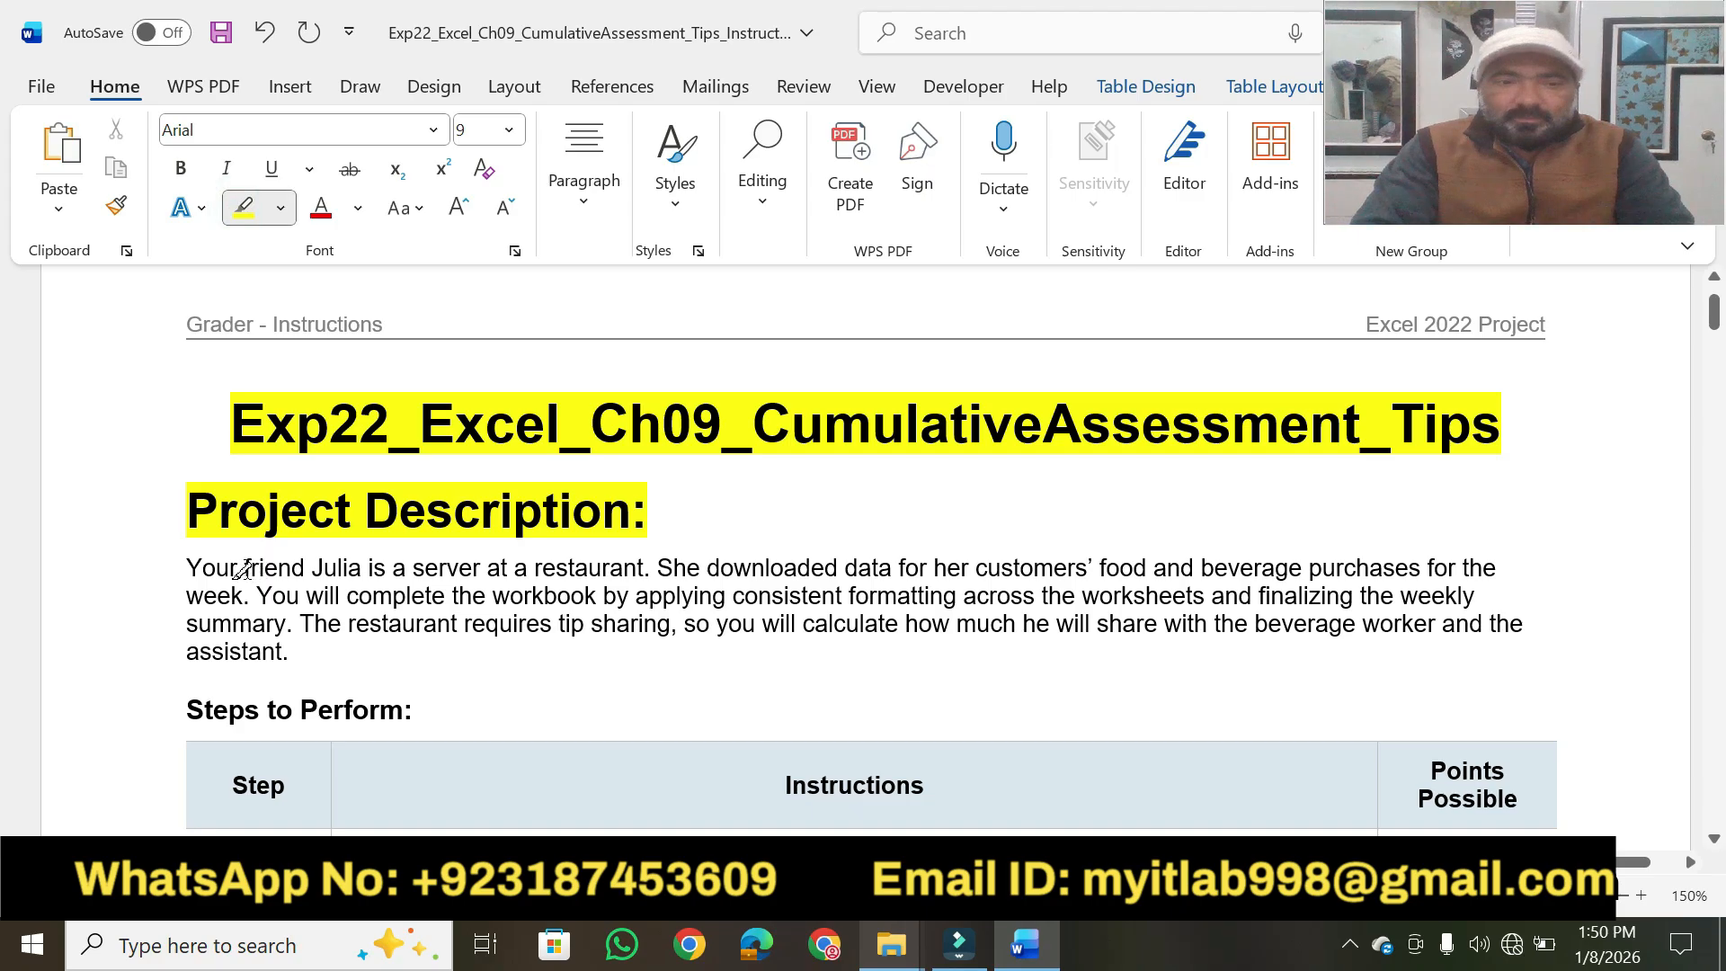
pyautogui.moveTo(245, 569); pyautogui.dragTo(576, 570)
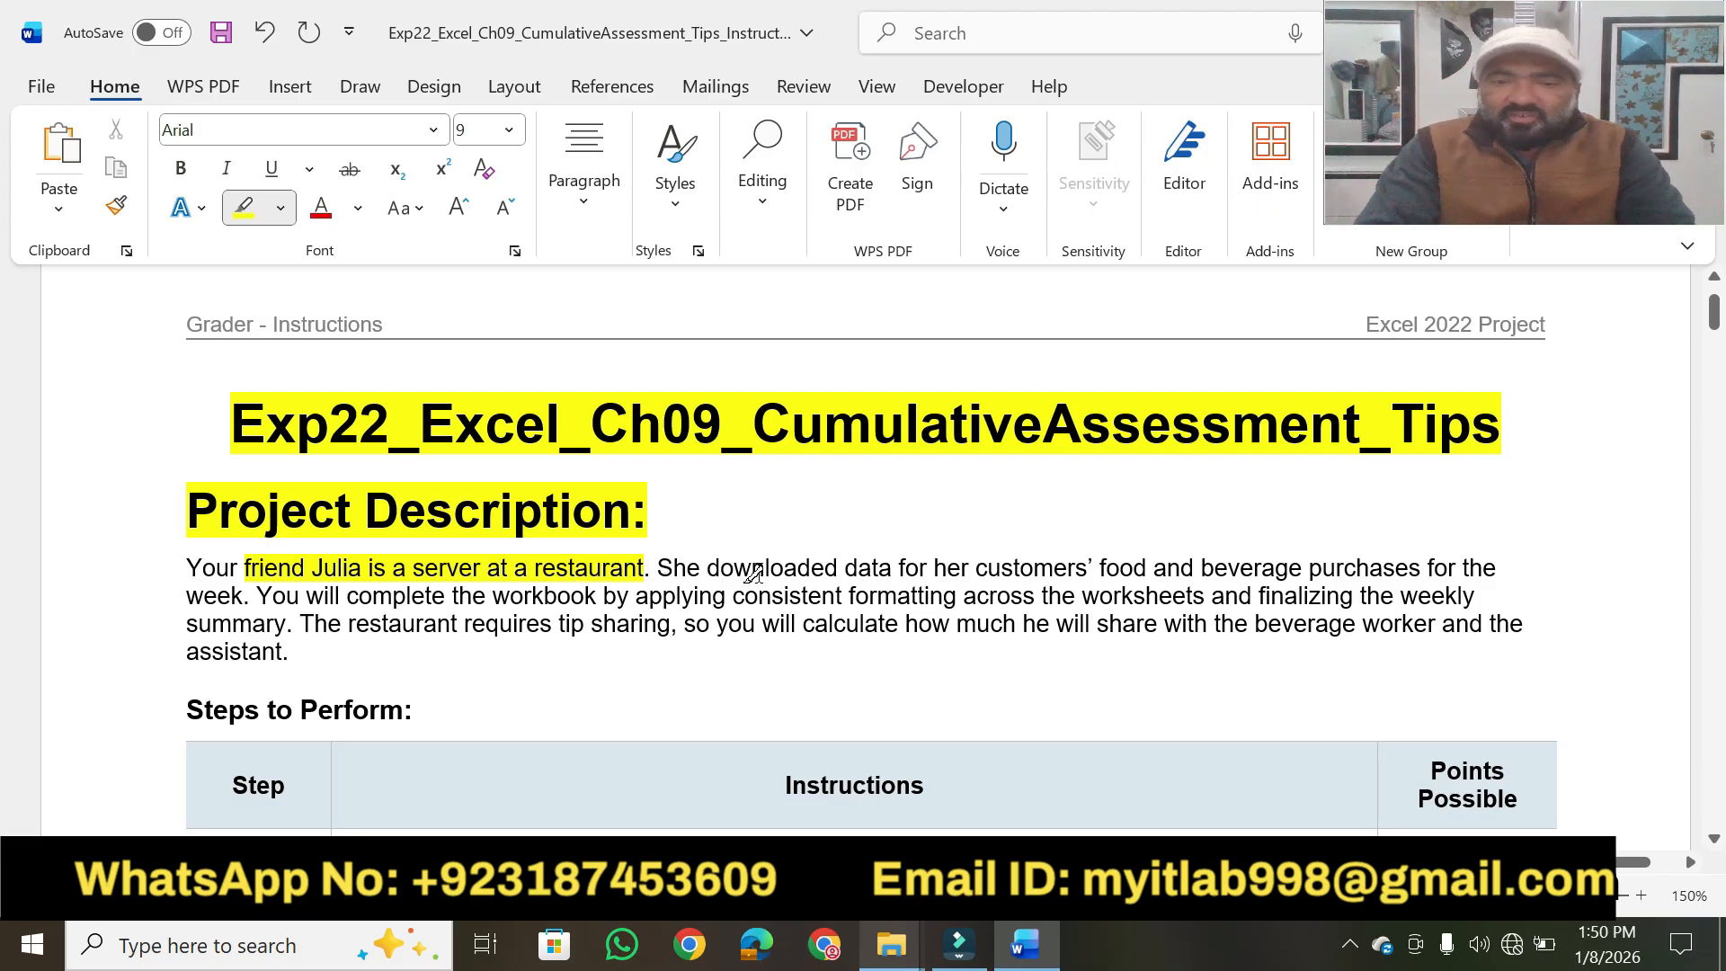
pyautogui.moveTo(710, 564); pyautogui.dragTo(1421, 562)
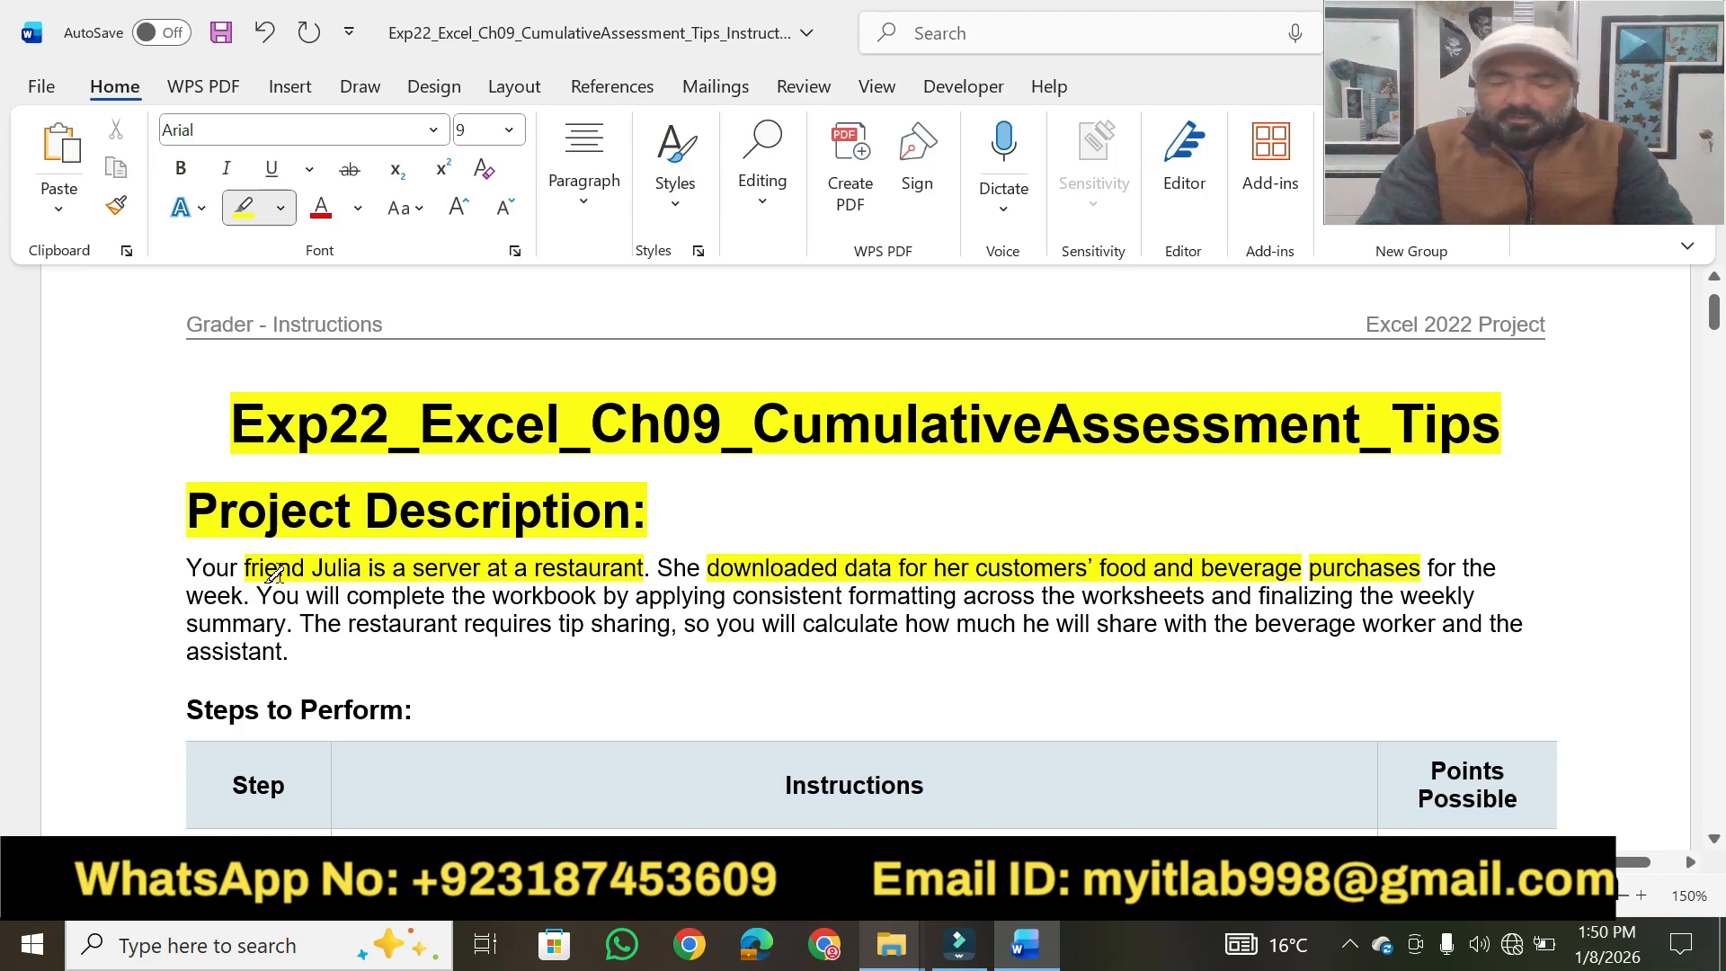
pyautogui.moveTo(346, 597); pyautogui.dragTo(1191, 583)
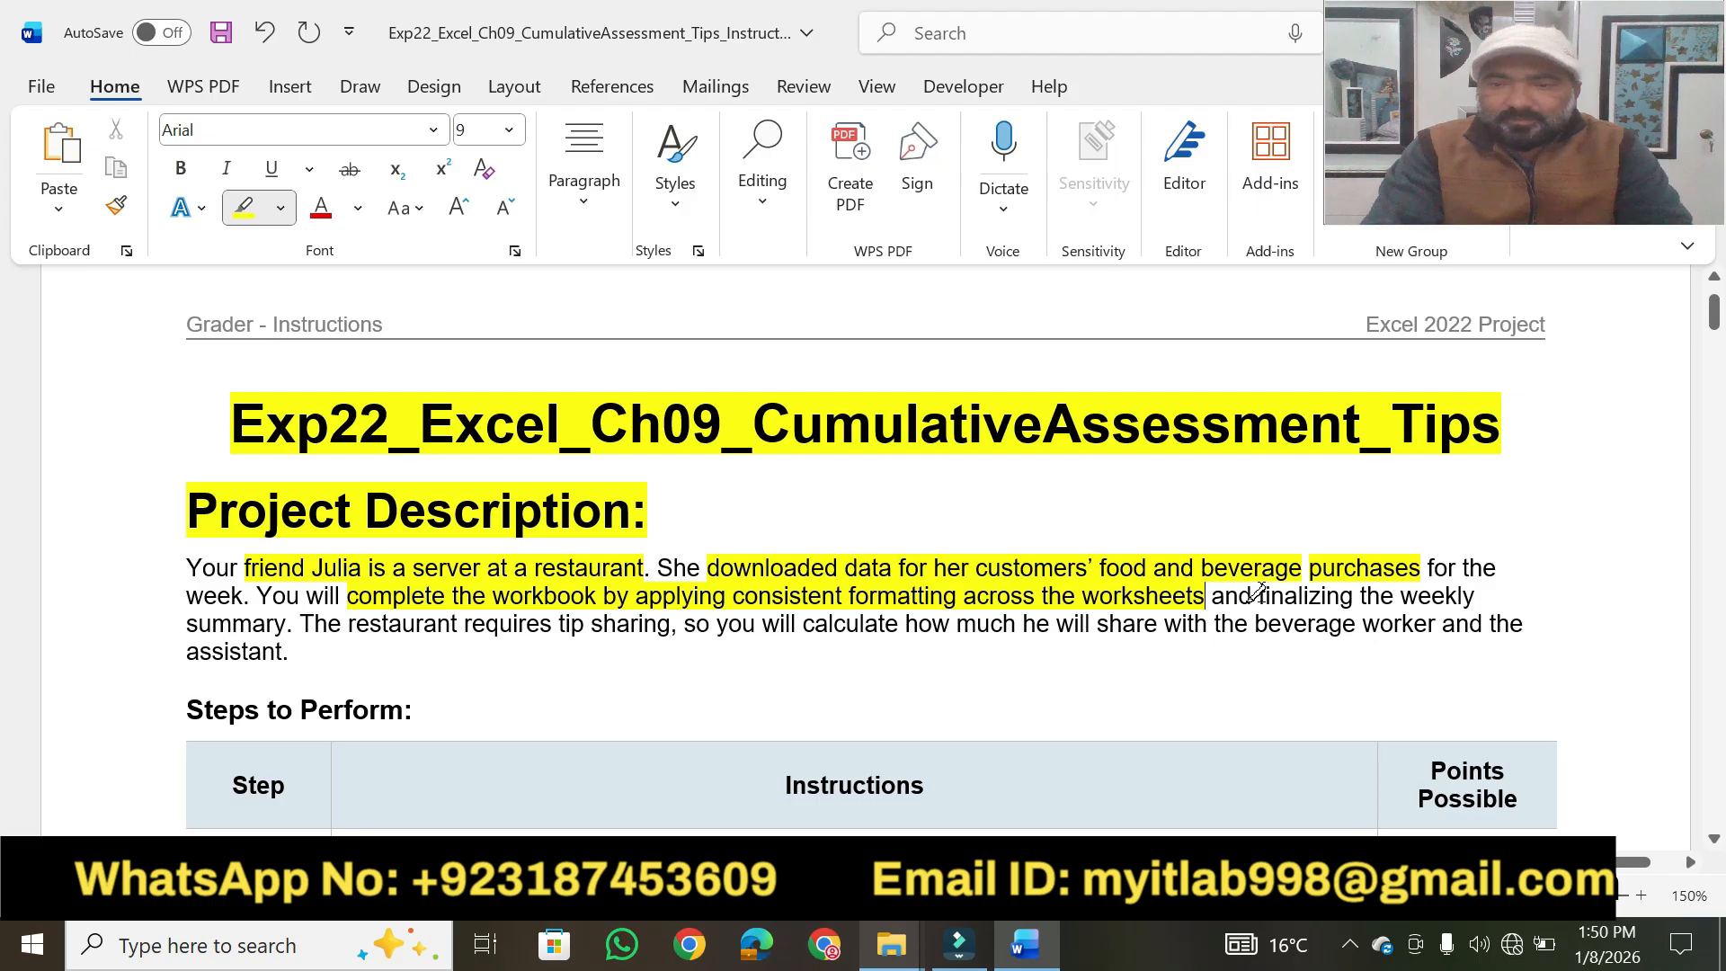
pyautogui.moveTo(1257, 598); pyautogui.dragTo(1476, 598)
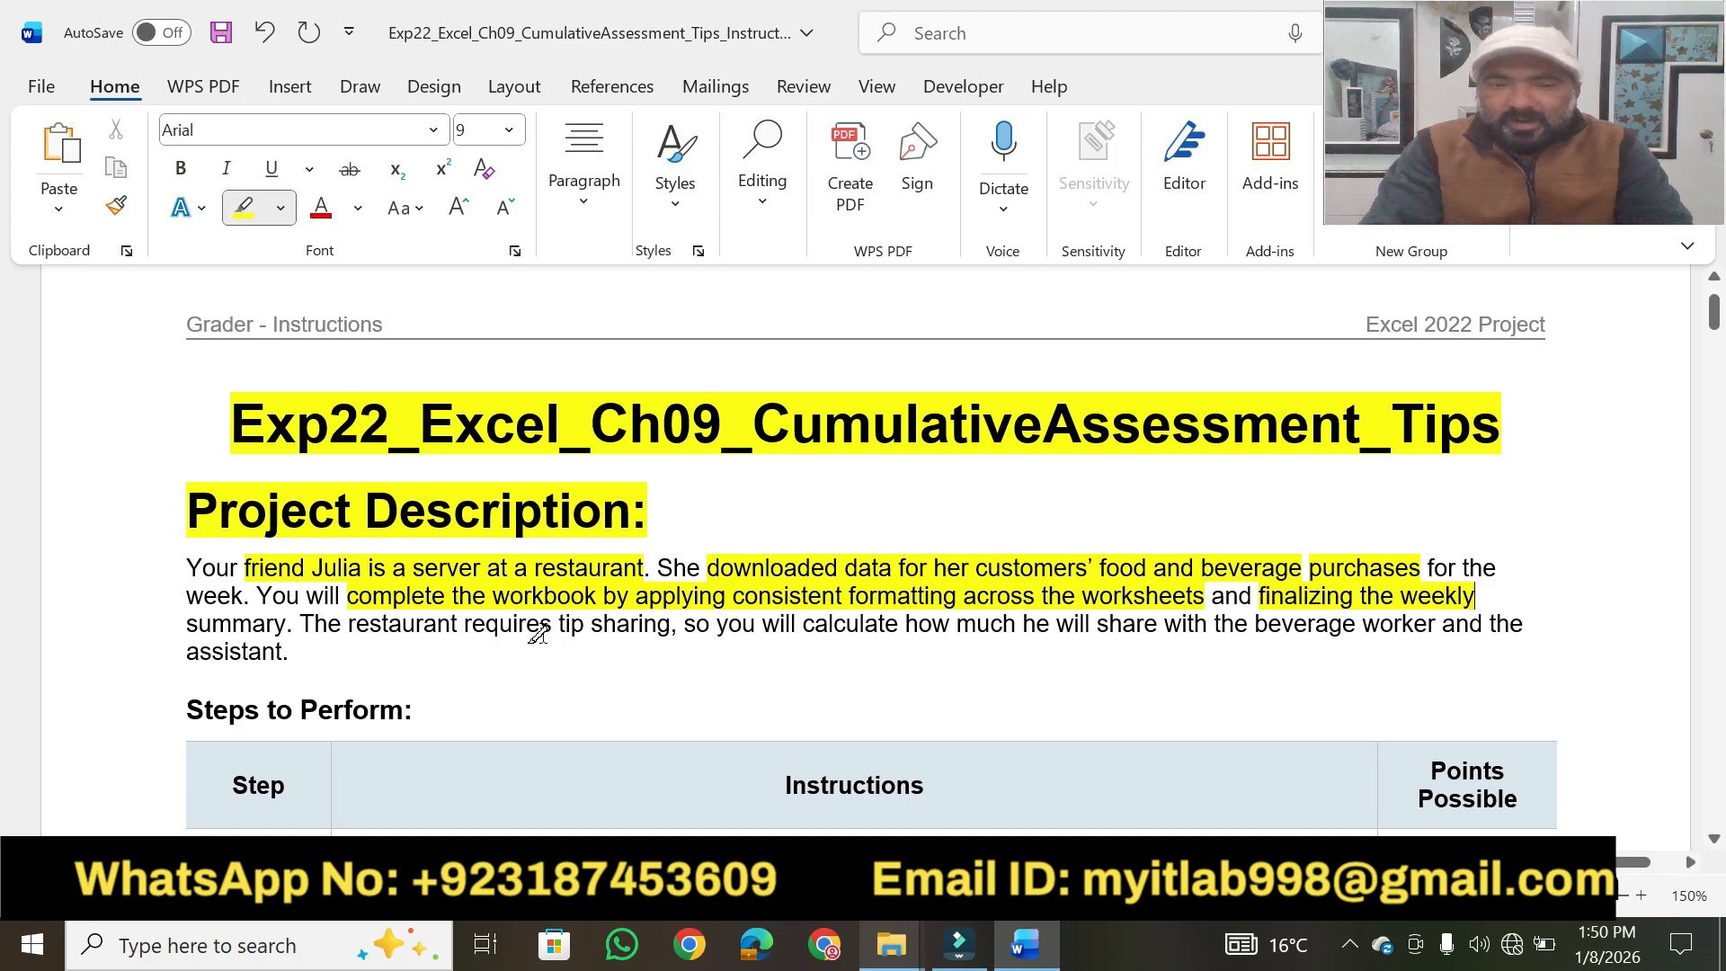
pyautogui.moveTo(558, 624); pyautogui.dragTo(1382, 626)
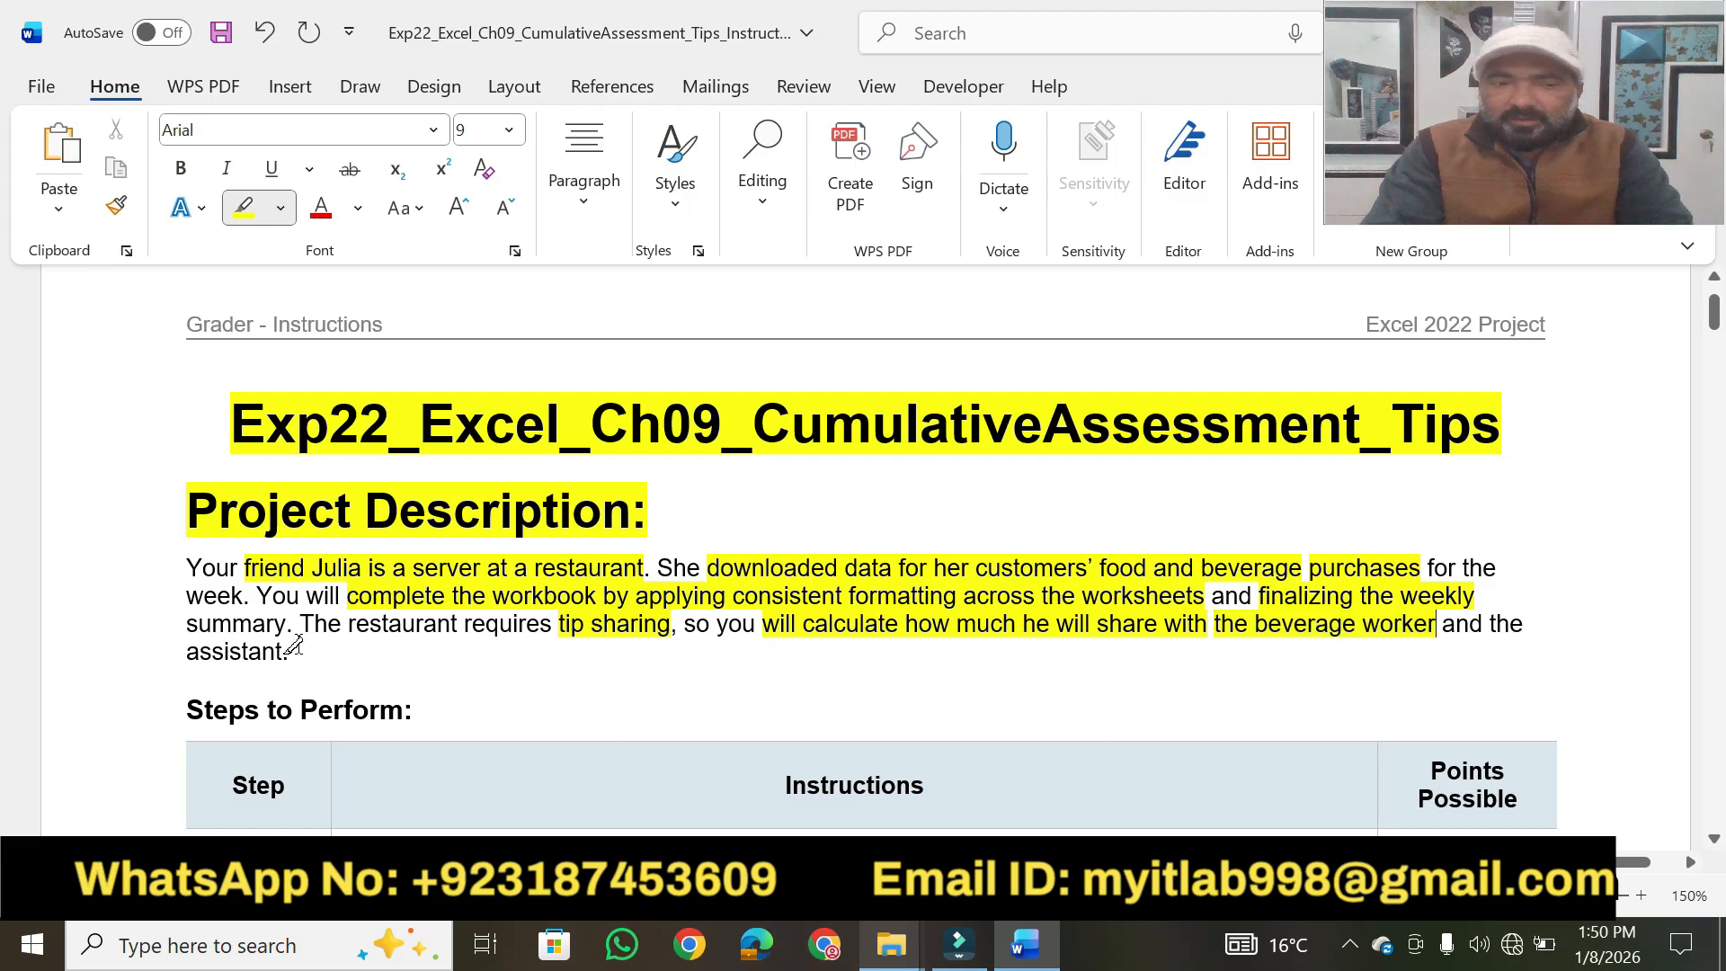
pyautogui.moveTo(285, 644); pyautogui.dragTo(188, 651)
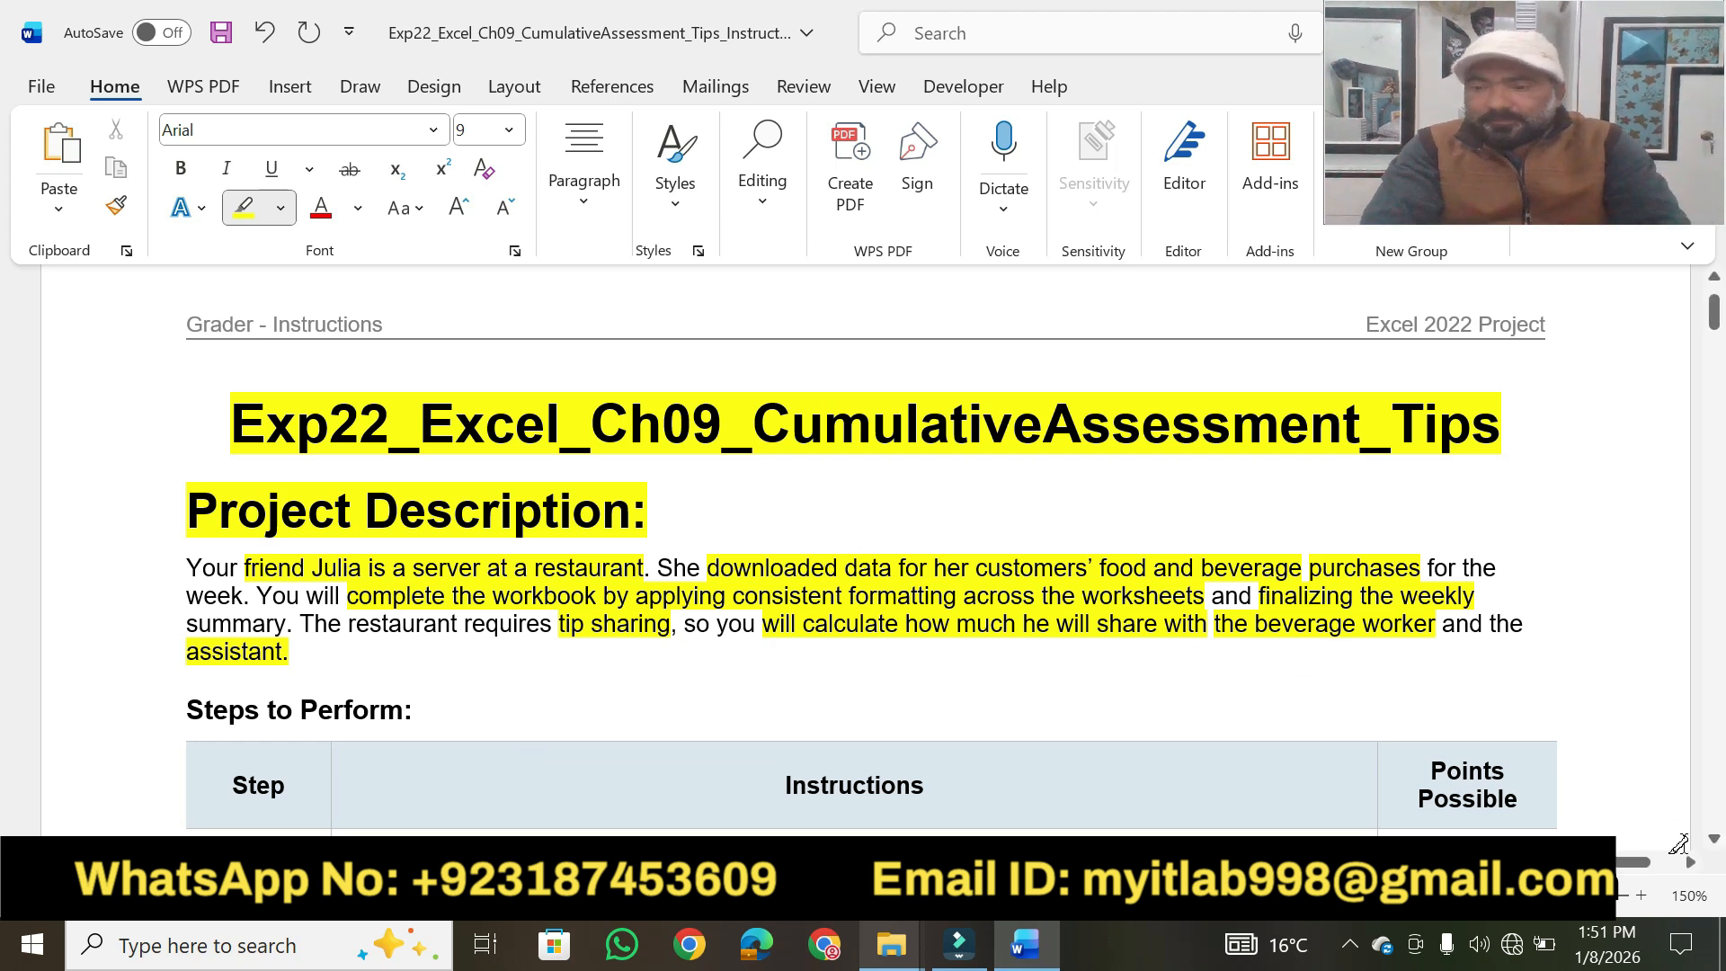
# Highlight the "Steps to Perform:" heading, the "Instructions" column header and "Start Excel" in yellow, undoing any excess highlighting in step 1.
pyautogui.scroll(-5, 1717, 847)
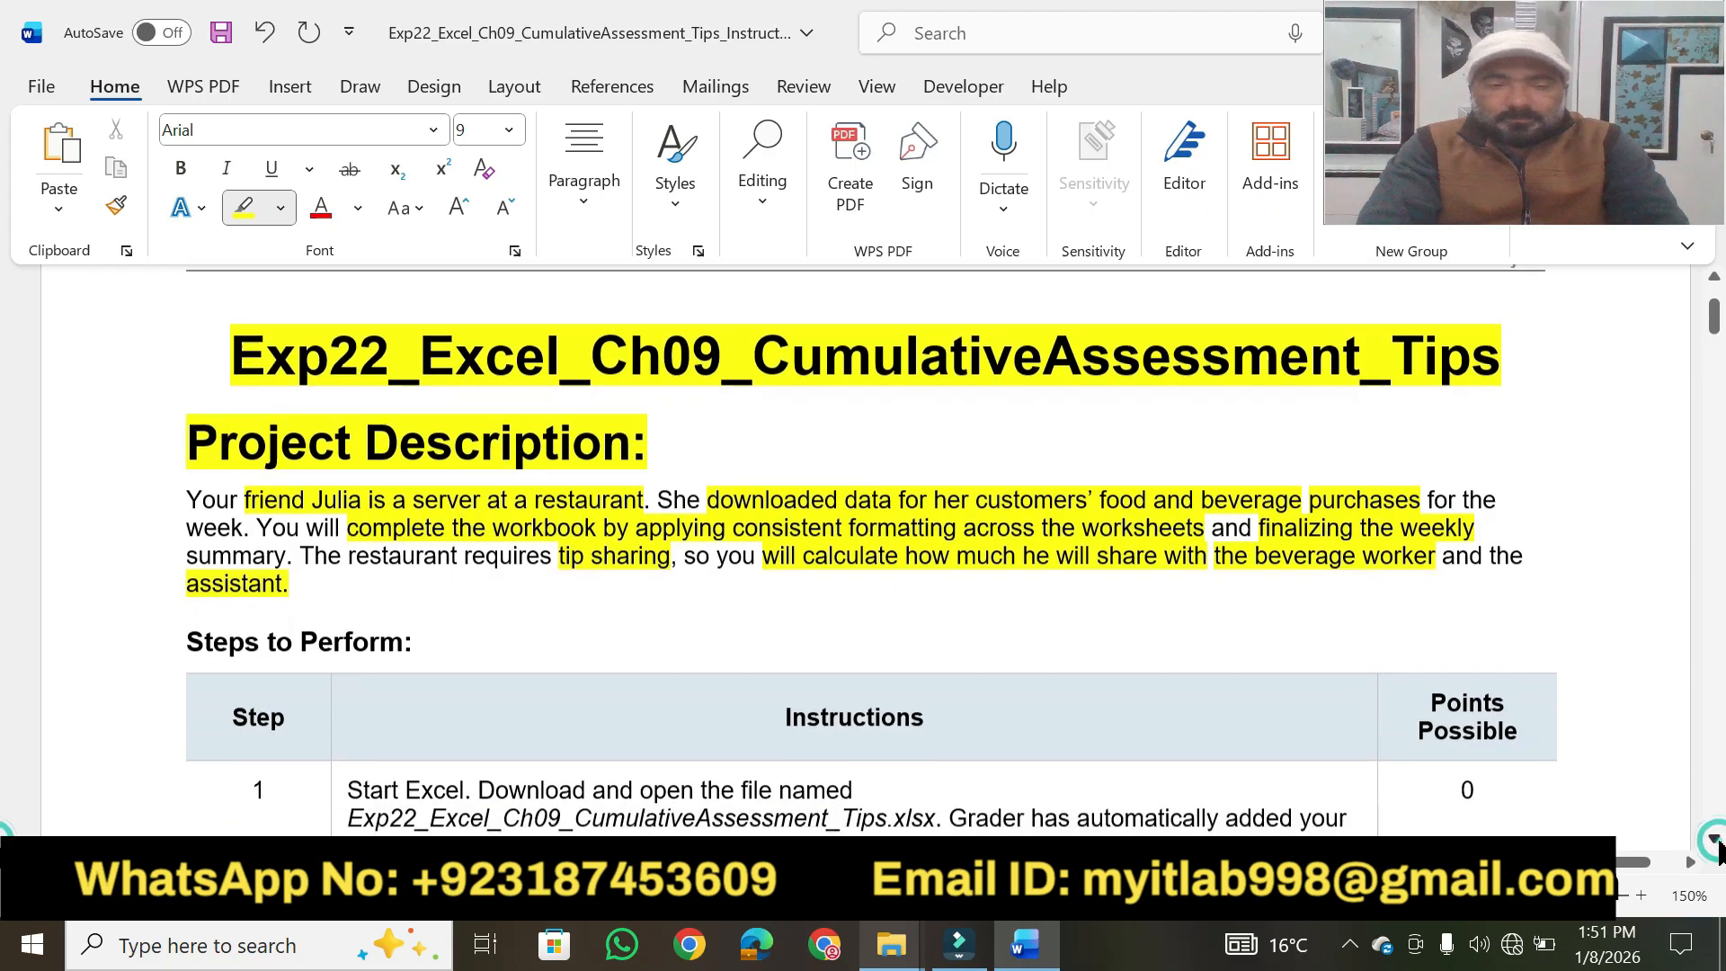
pyautogui.scroll(-2, 1719, 849)
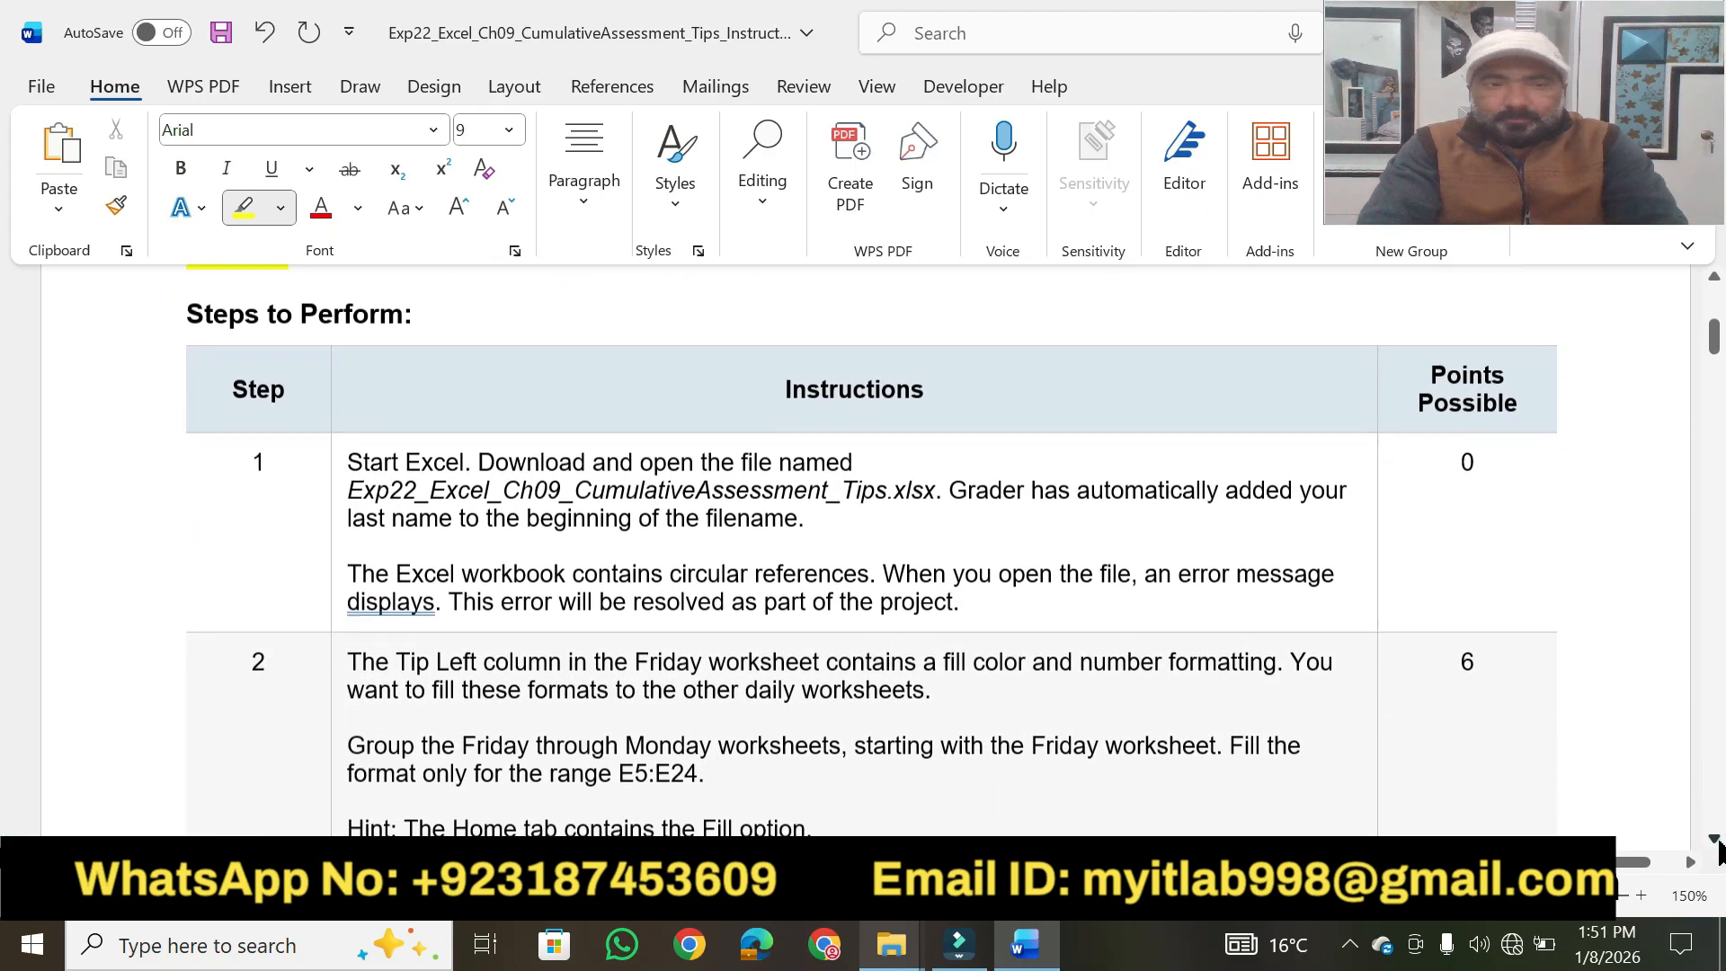
pyautogui.moveTo(413, 291); pyautogui.dragTo(184, 304)
pyautogui.moveTo(927, 377); pyautogui.dragTo(784, 378)
pyautogui.moveTo(354, 446); pyautogui.dragTo(863, 444)
pyautogui.hotkey('ctrl', 'z')
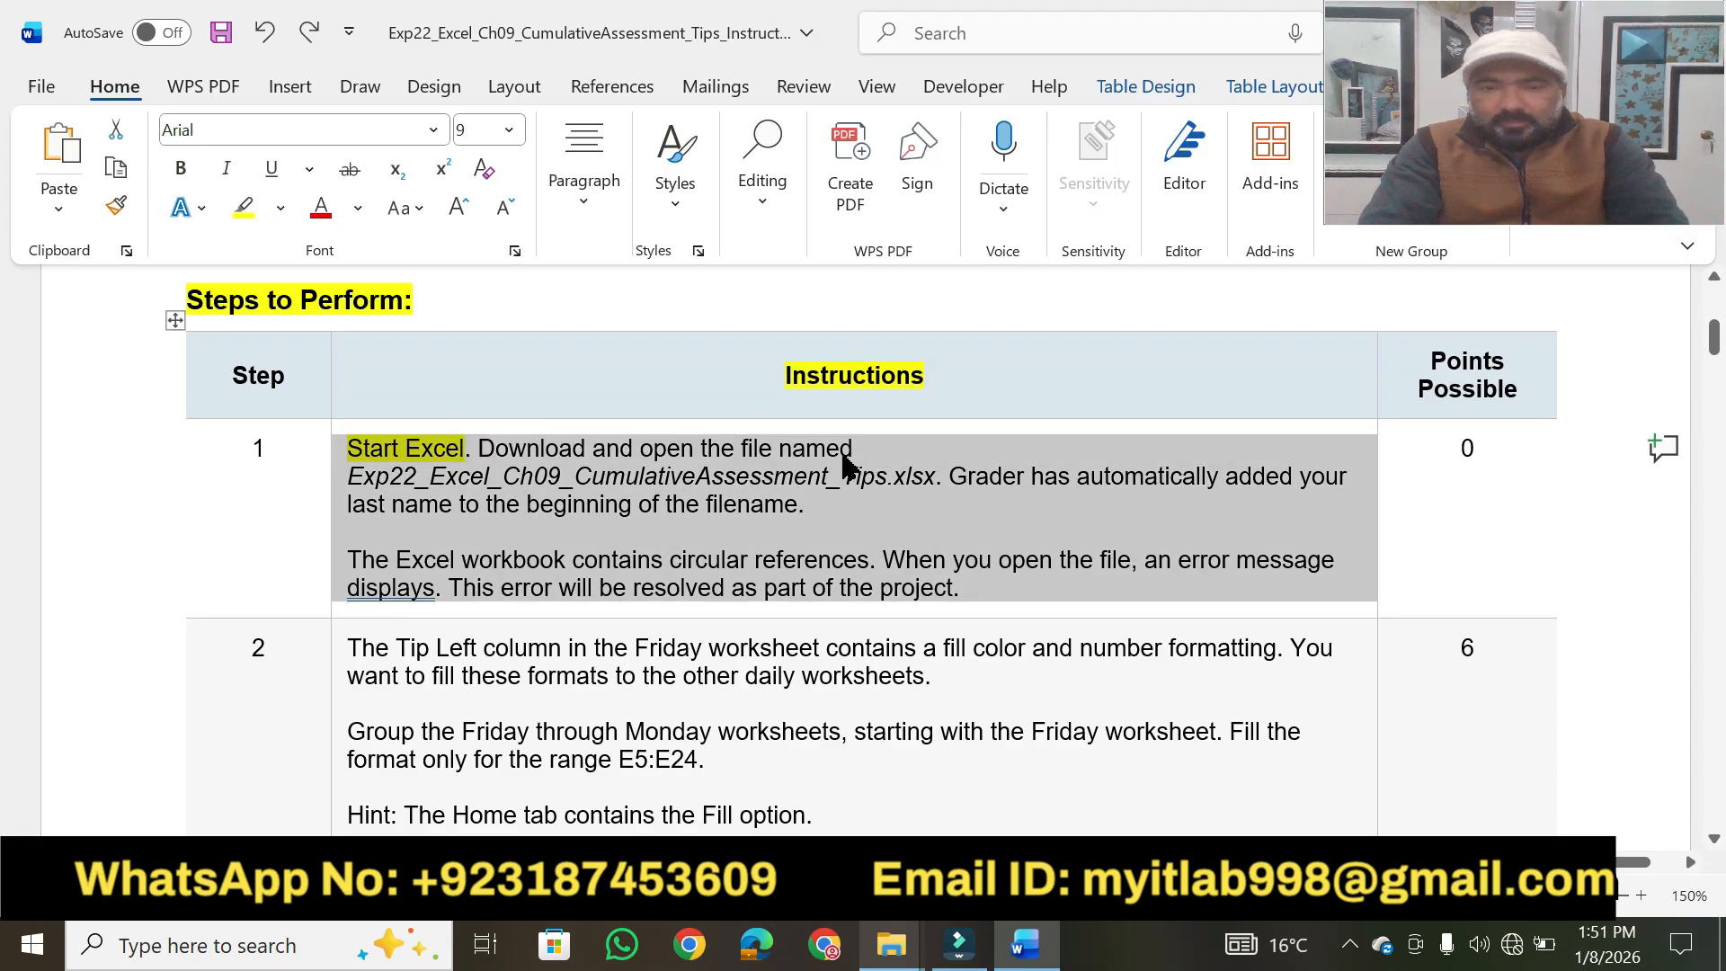
pyautogui.click(827, 483)
# Highlight step 1's remaining key phrases in yellow, from "Download and open the file named" to "will be resolved as part of the project".
pyautogui.click(244, 210)
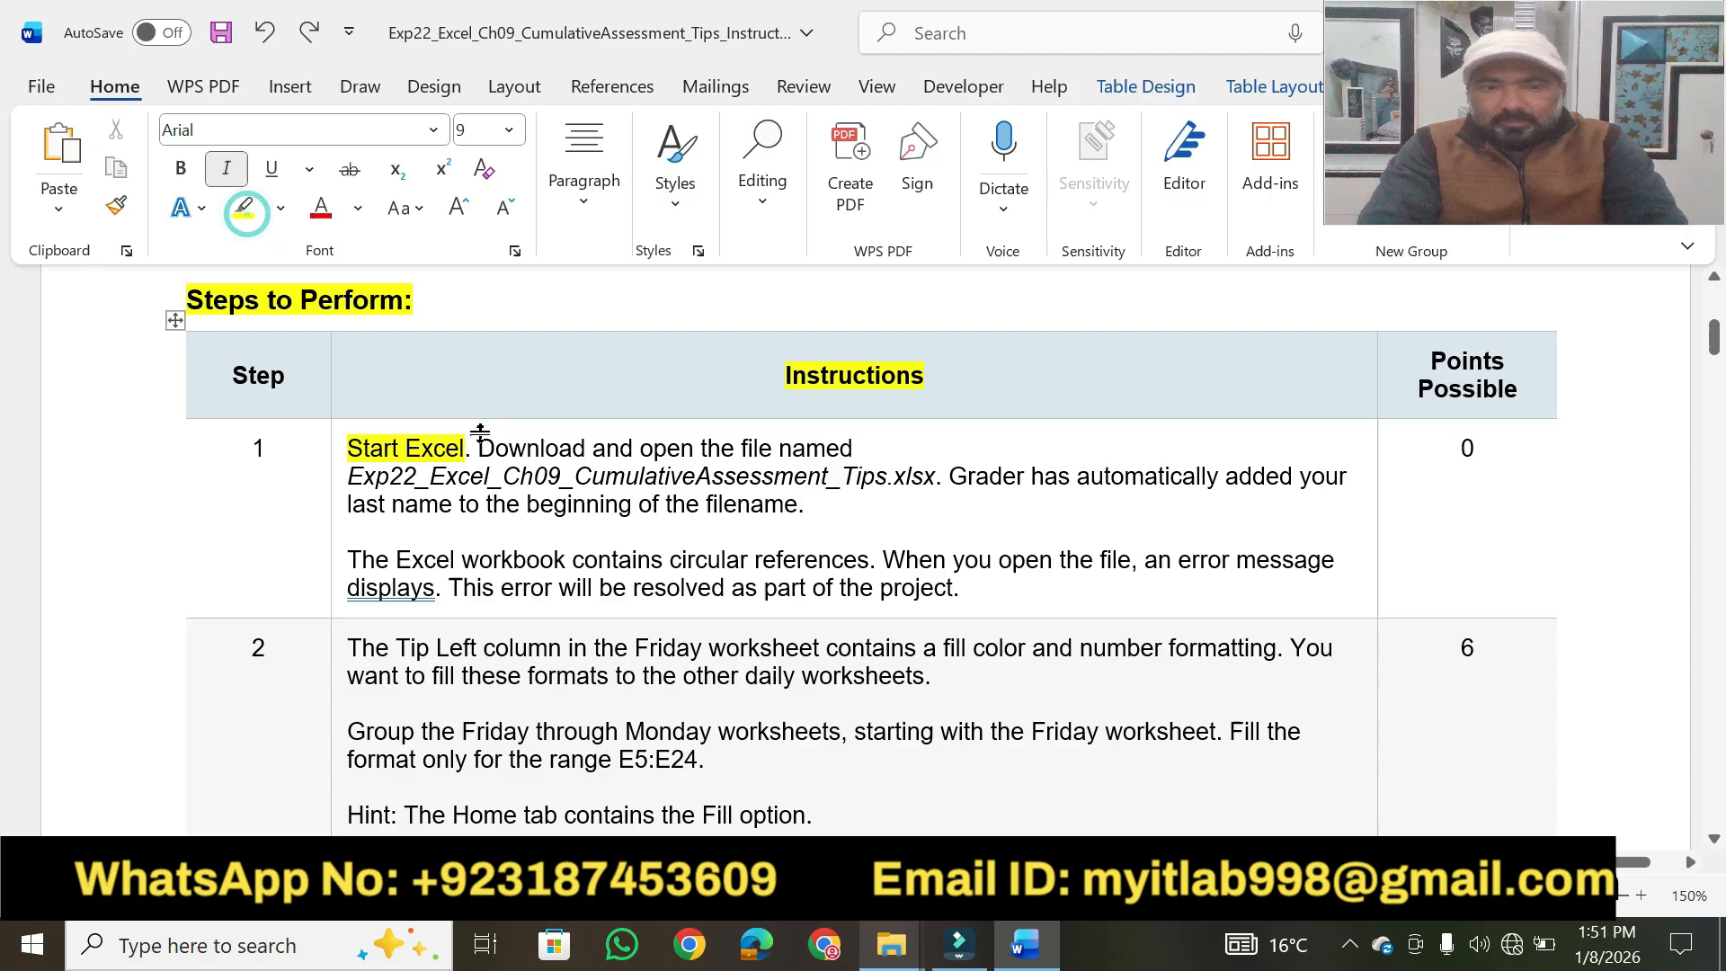
pyautogui.click(243, 220)
pyautogui.moveTo(480, 449); pyautogui.dragTo(859, 451)
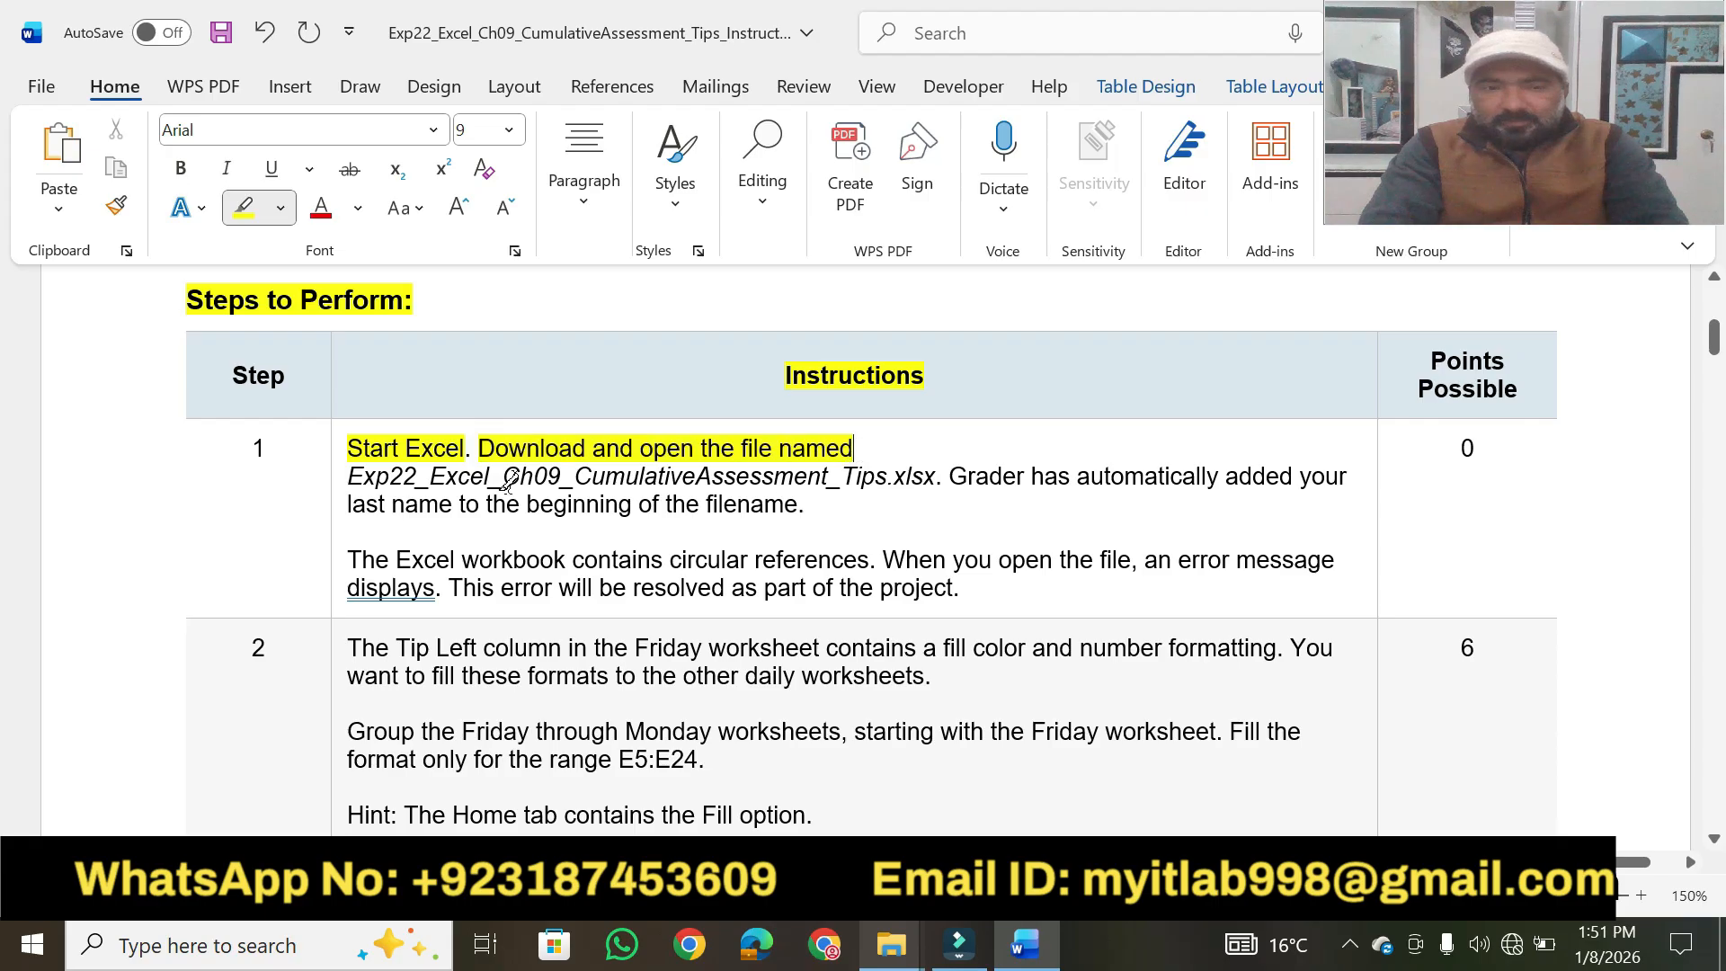
pyautogui.moveTo(351, 473); pyautogui.dragTo(928, 476)
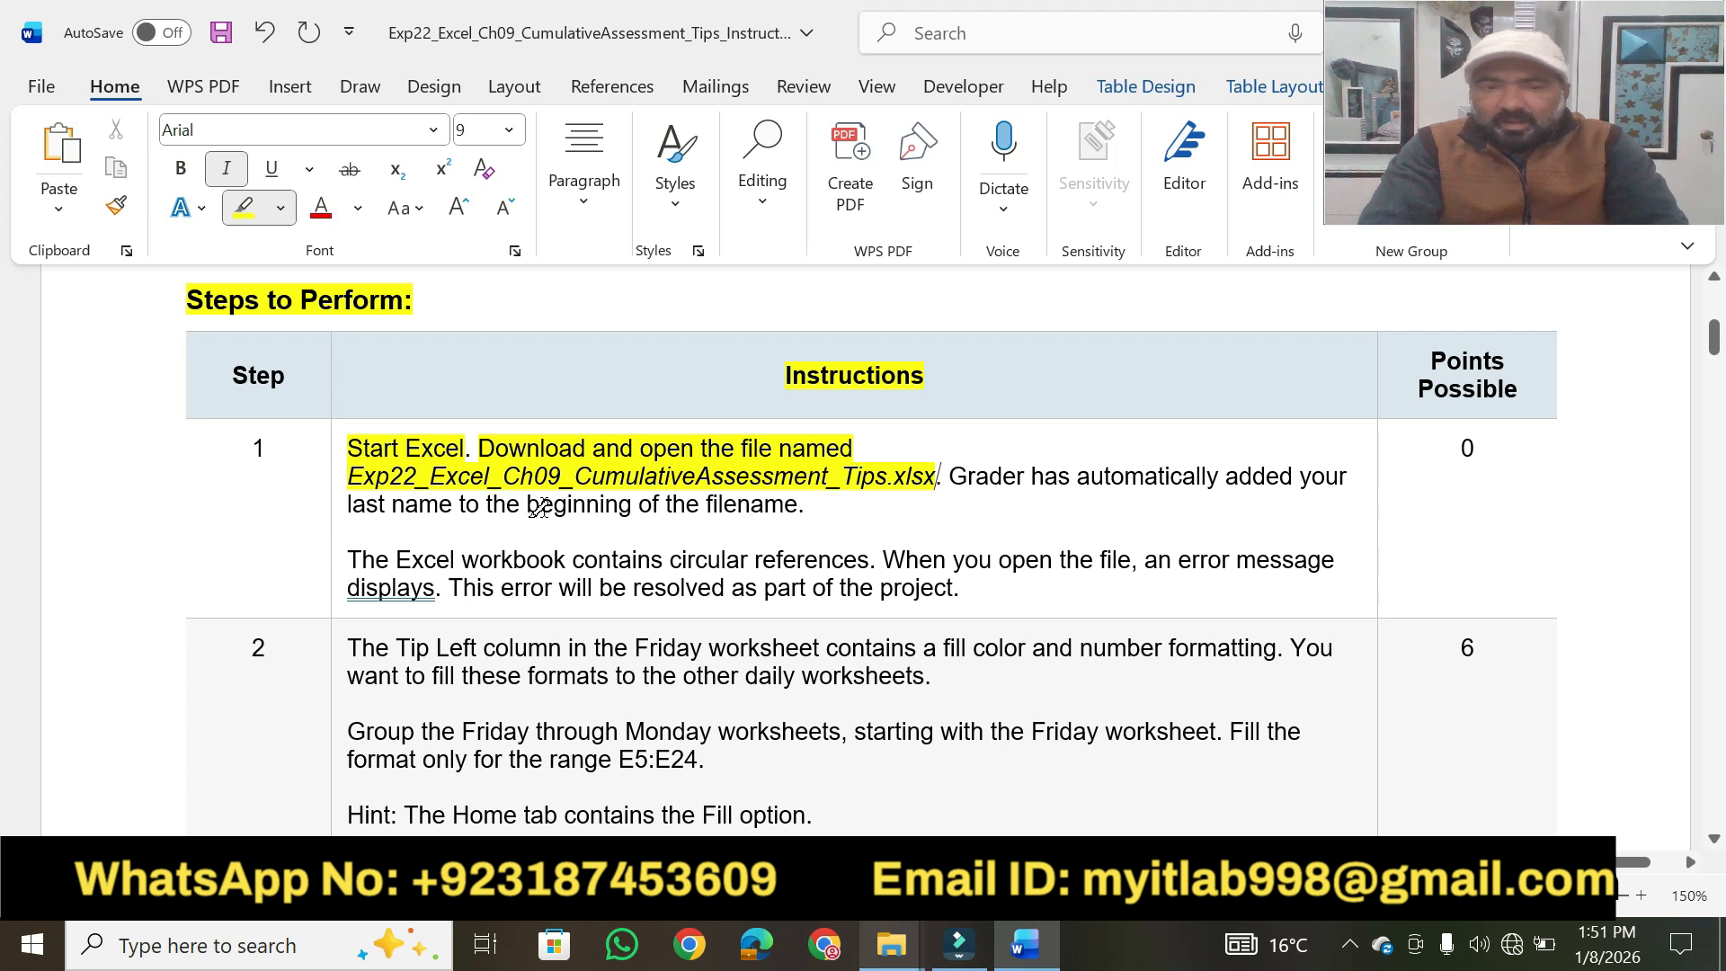
pyautogui.moveTo(527, 506); pyautogui.dragTo(796, 504)
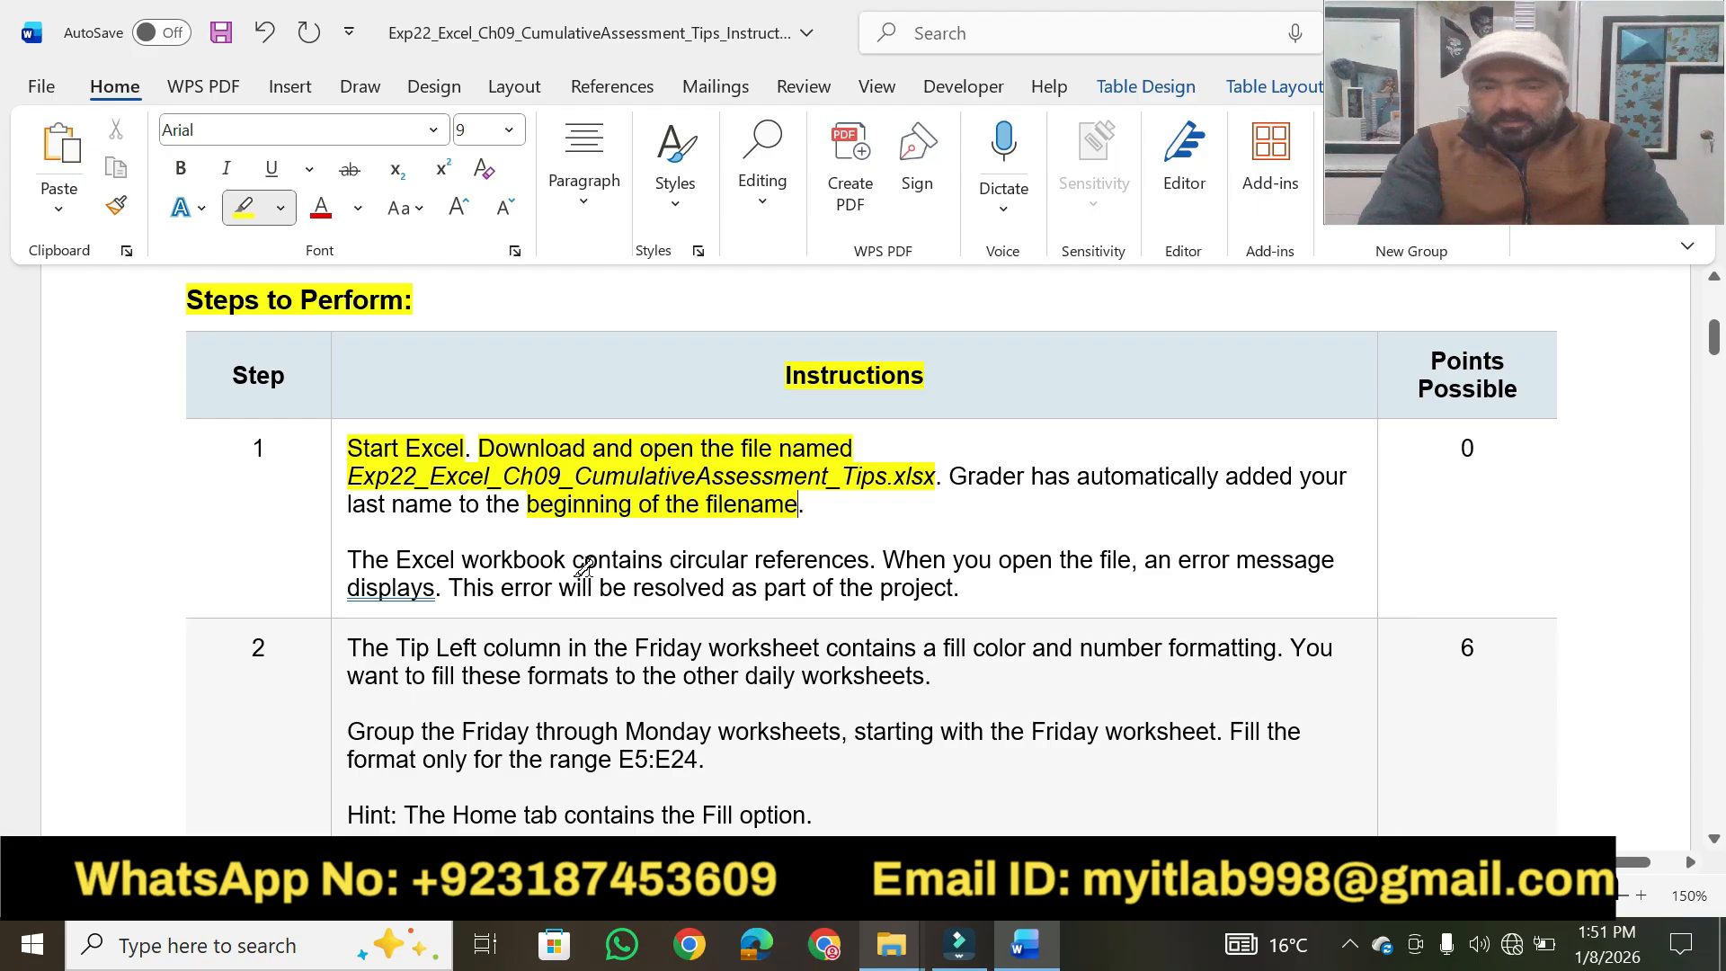
pyautogui.moveTo(574, 559); pyautogui.dragTo(868, 561)
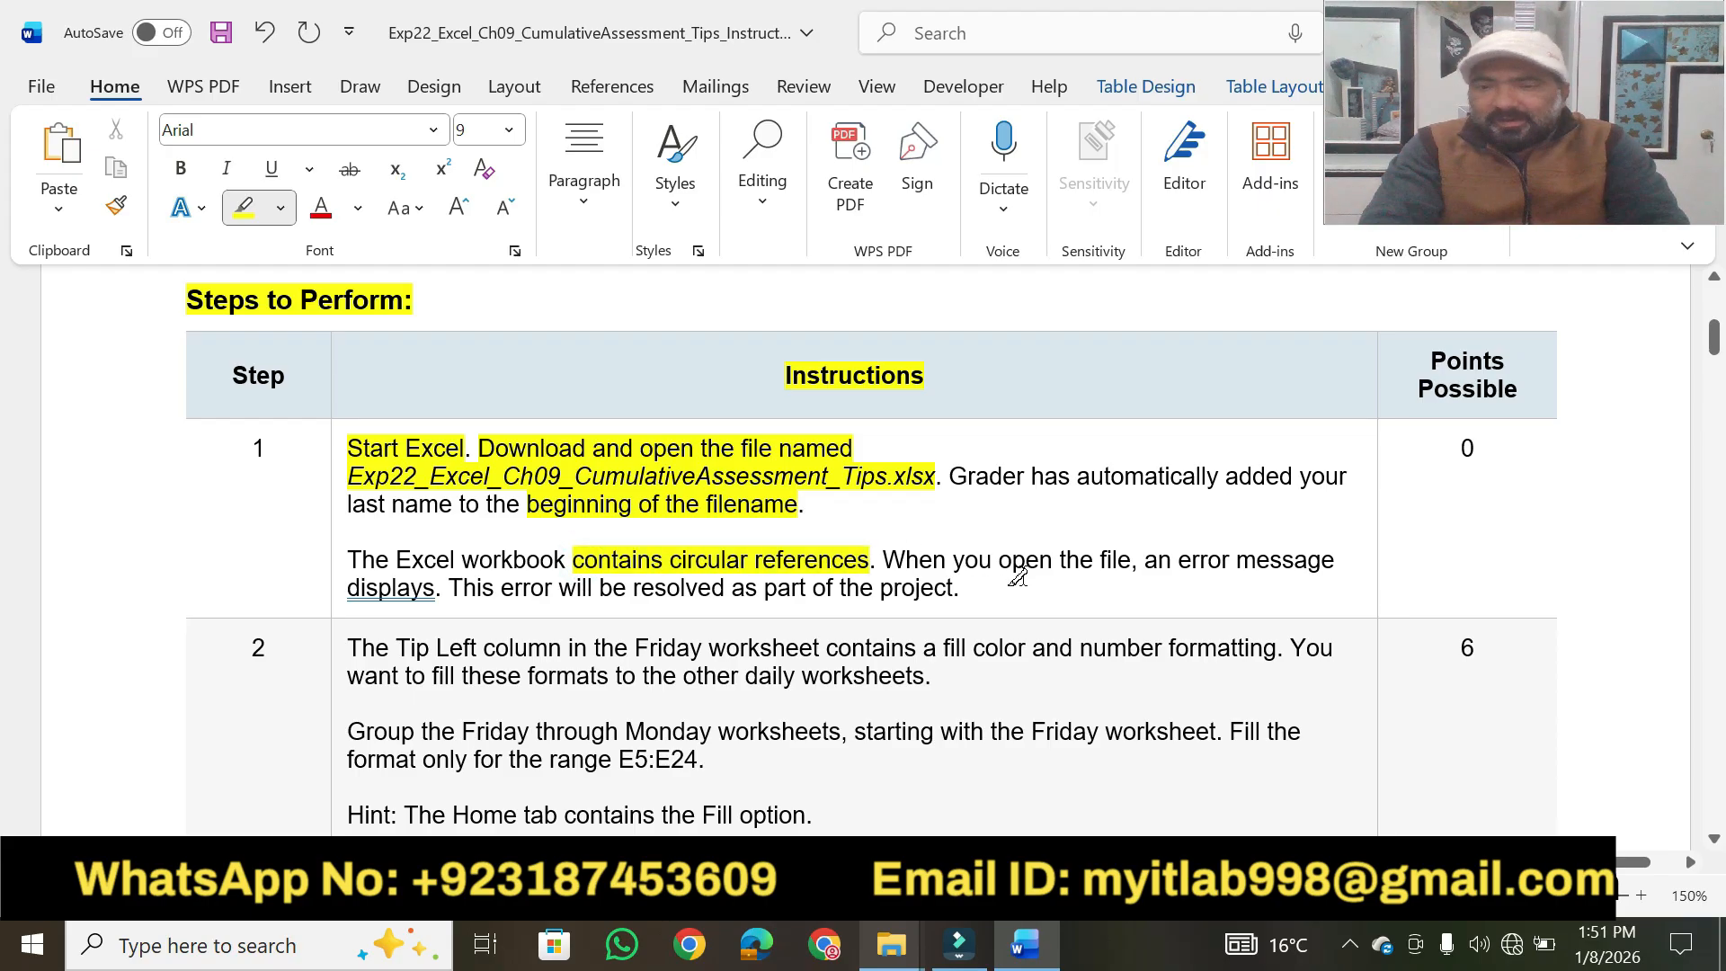
pyautogui.moveTo(558, 587); pyautogui.dragTo(955, 588)
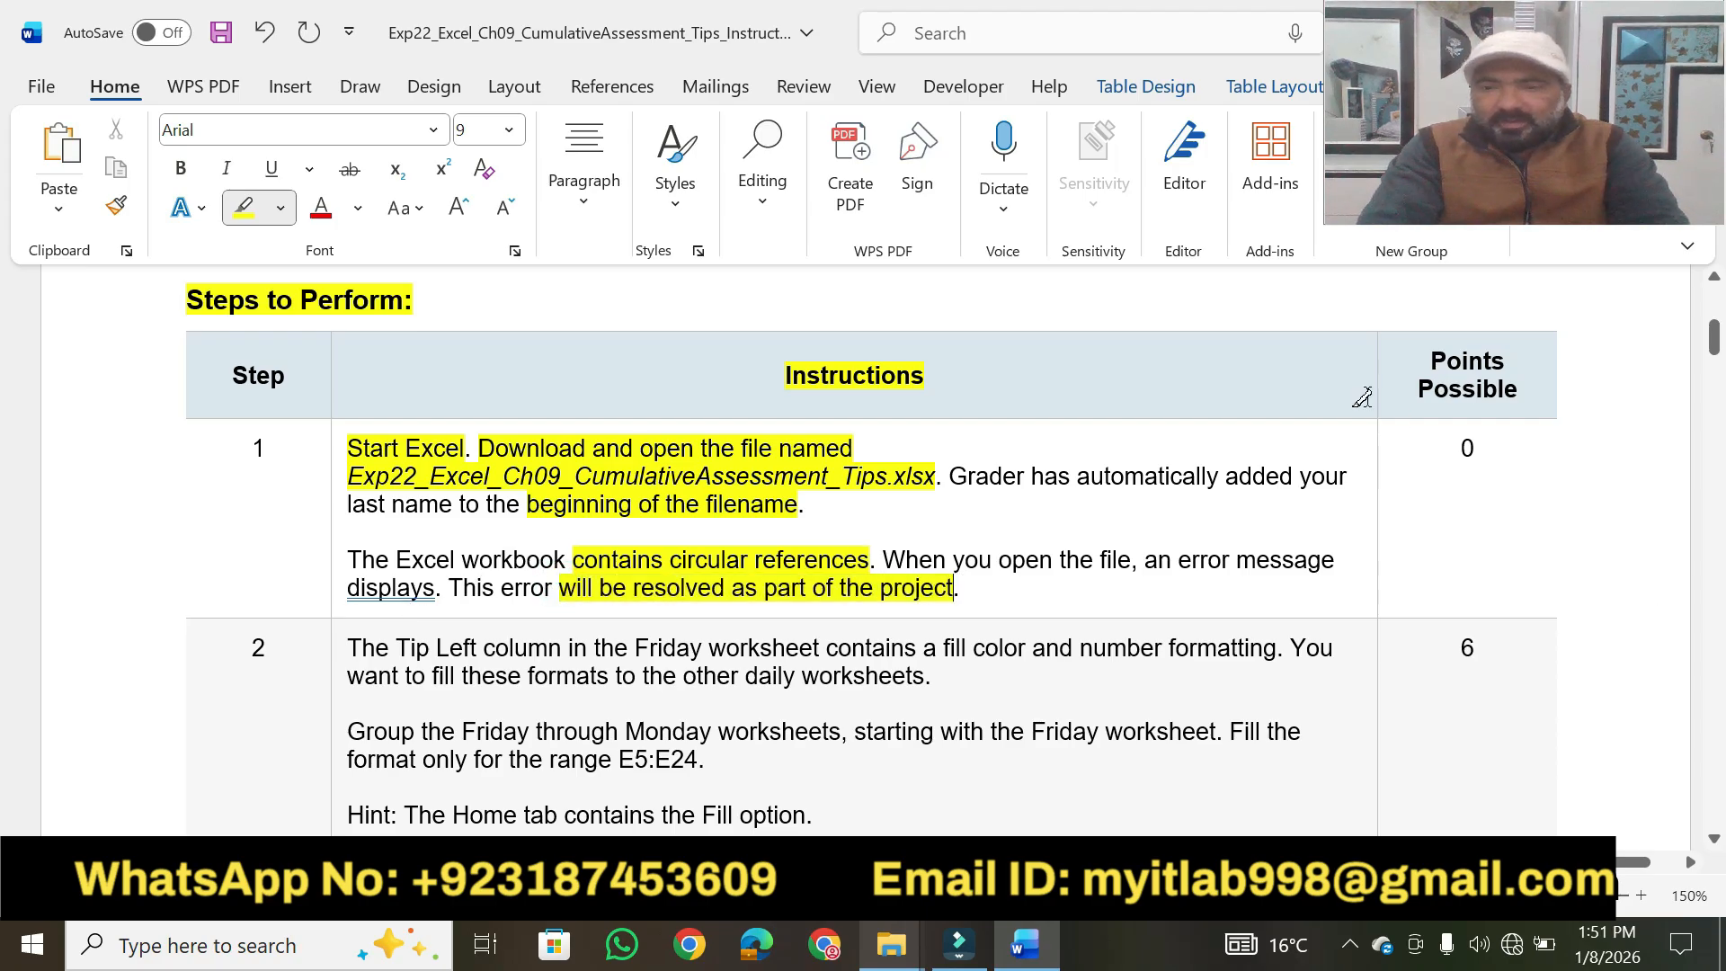
# Open the Exp22_Excel_Ch09_CumulativeAssessment_Tips workbook from its folder in Excel, enable editing and accept the circular reference warning.
pyautogui.moveTo(891, 944)
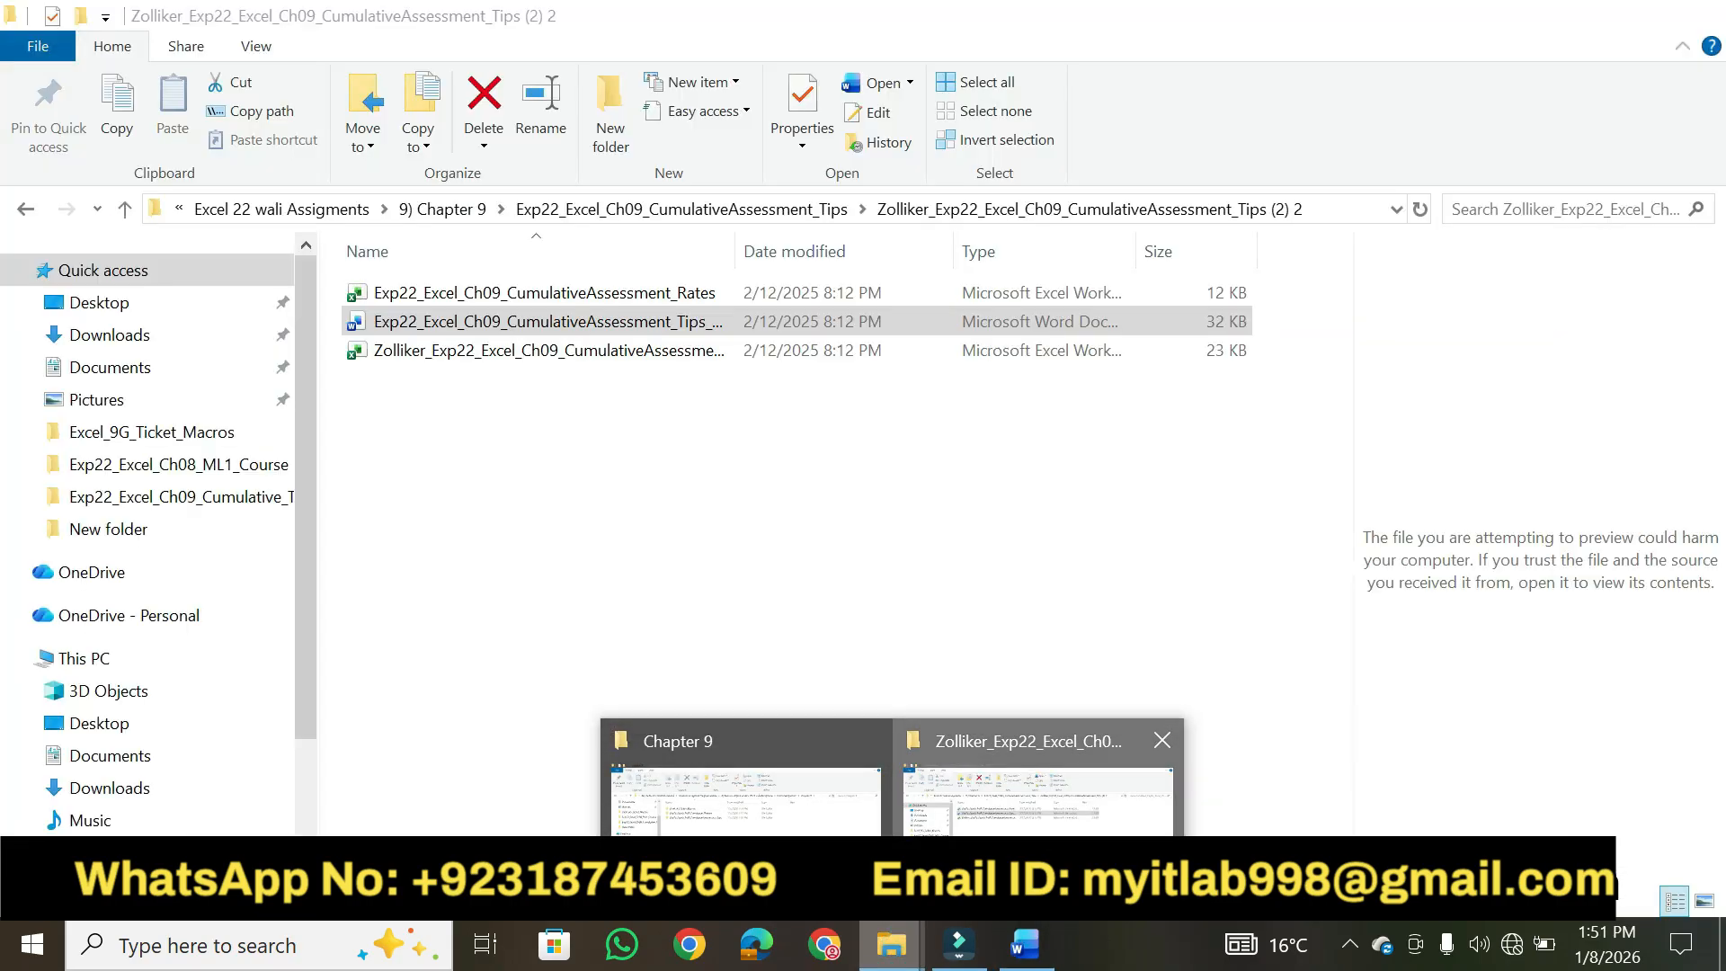
pyautogui.click(1034, 792)
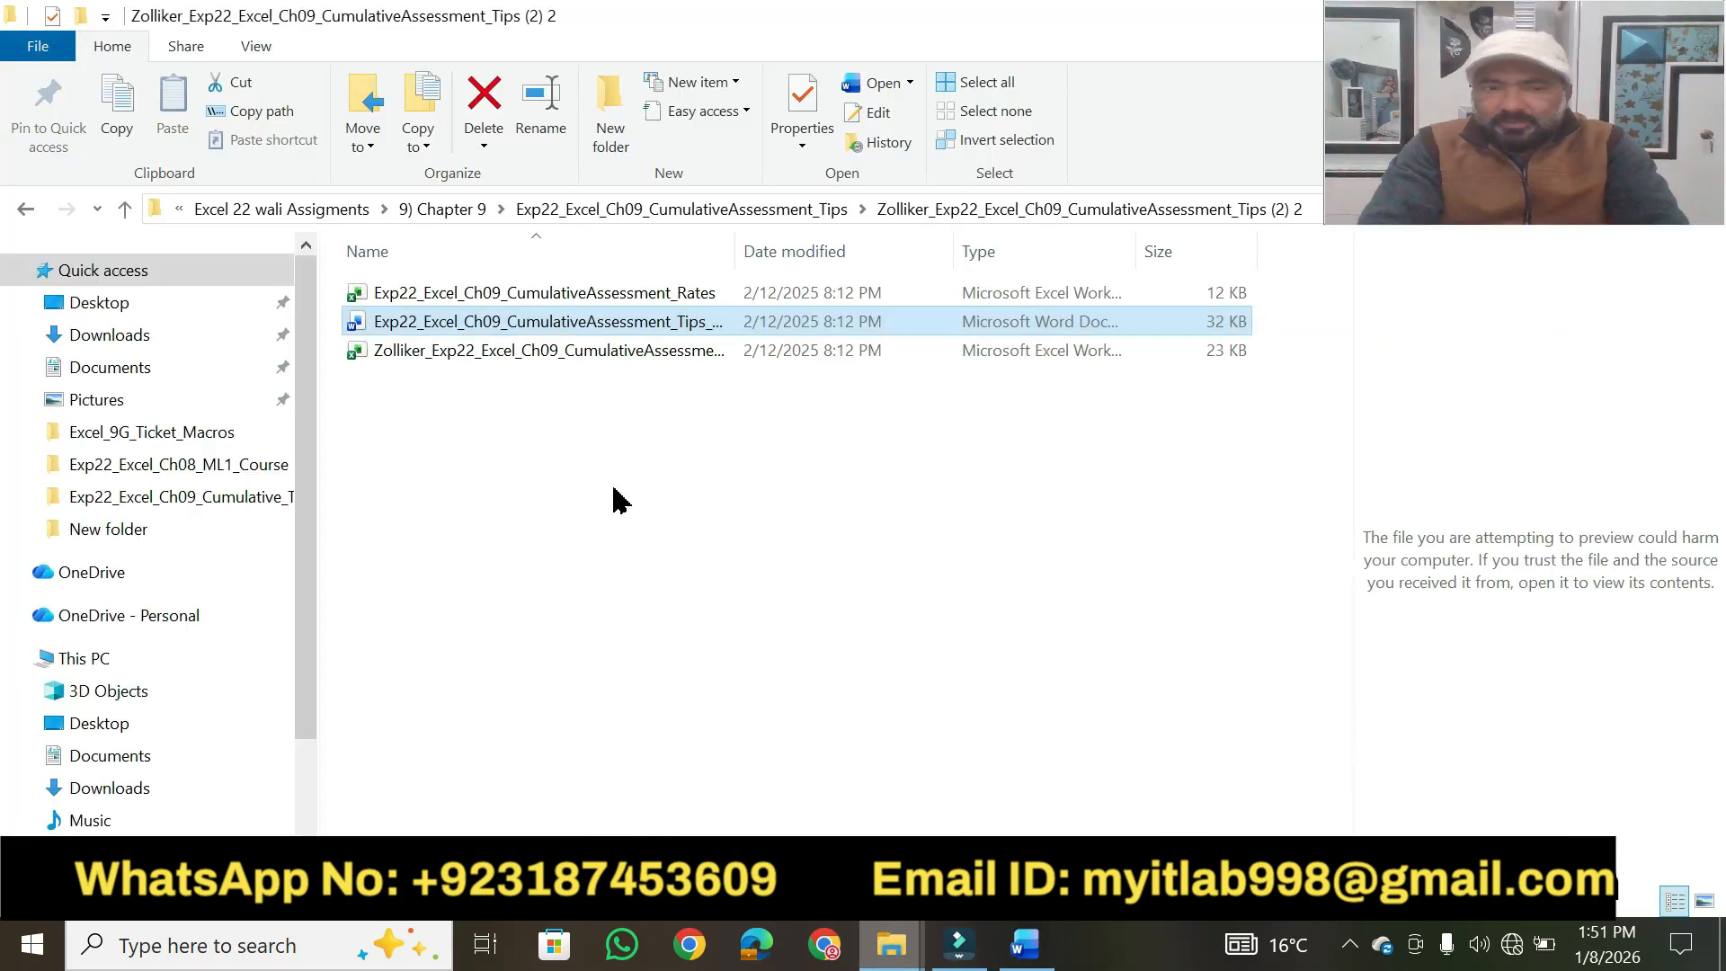
pyautogui.click(519, 360)
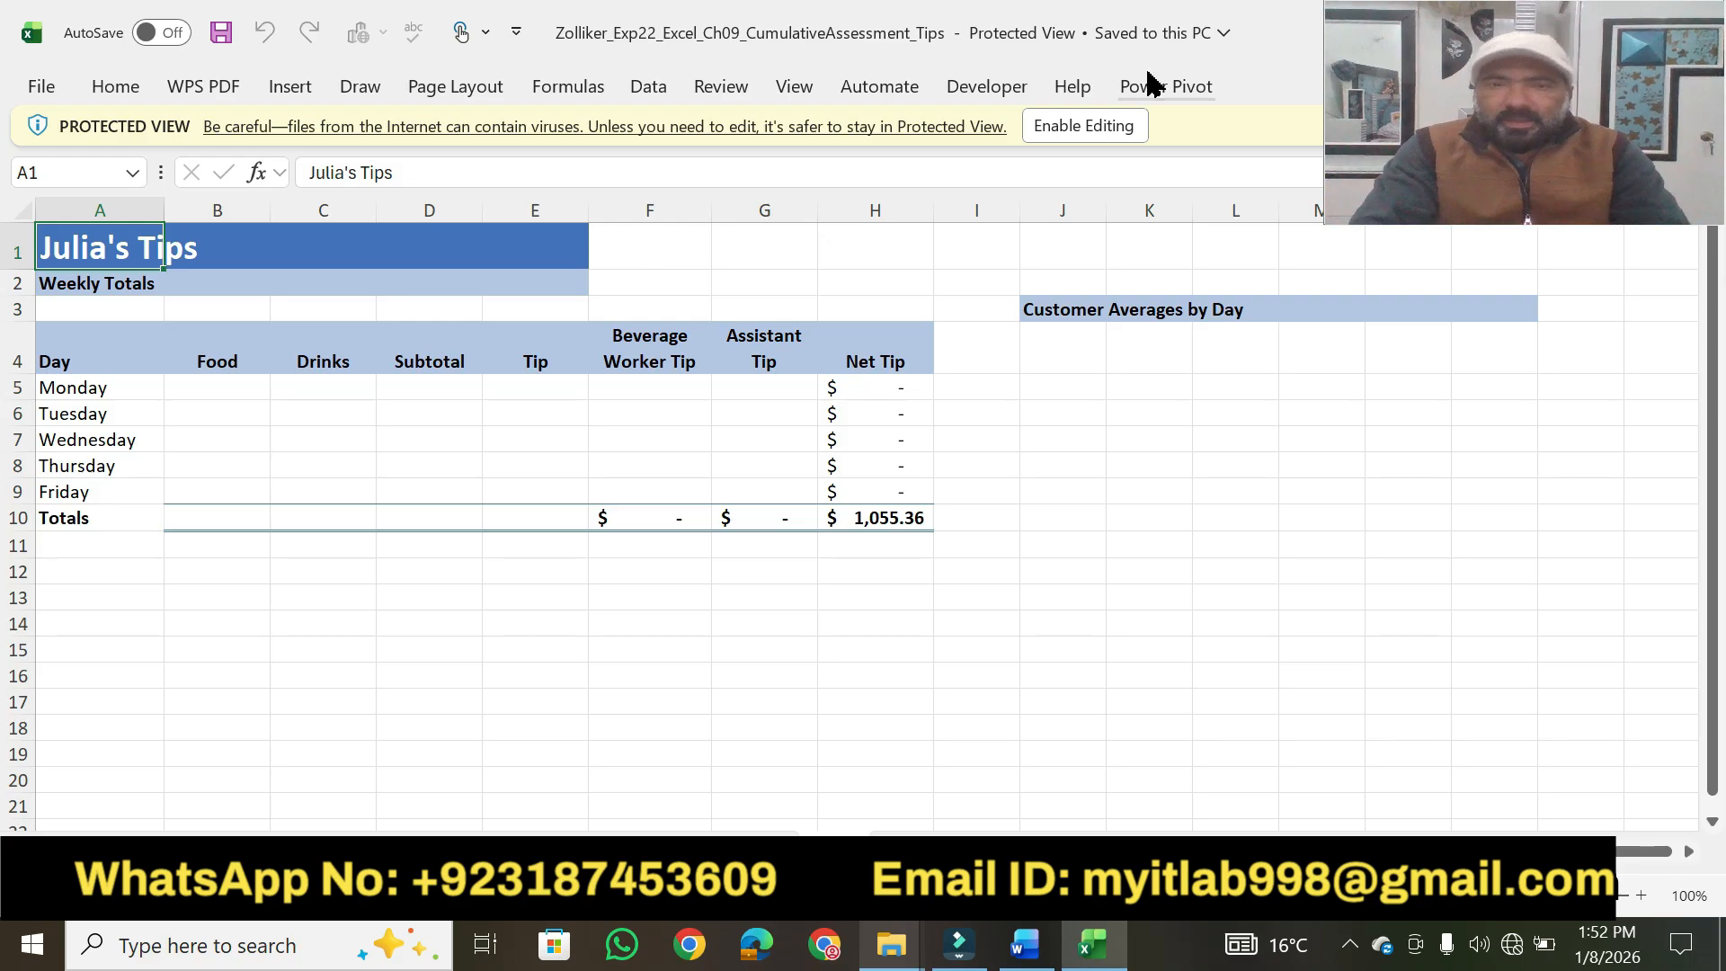
pyautogui.click(1111, 127)
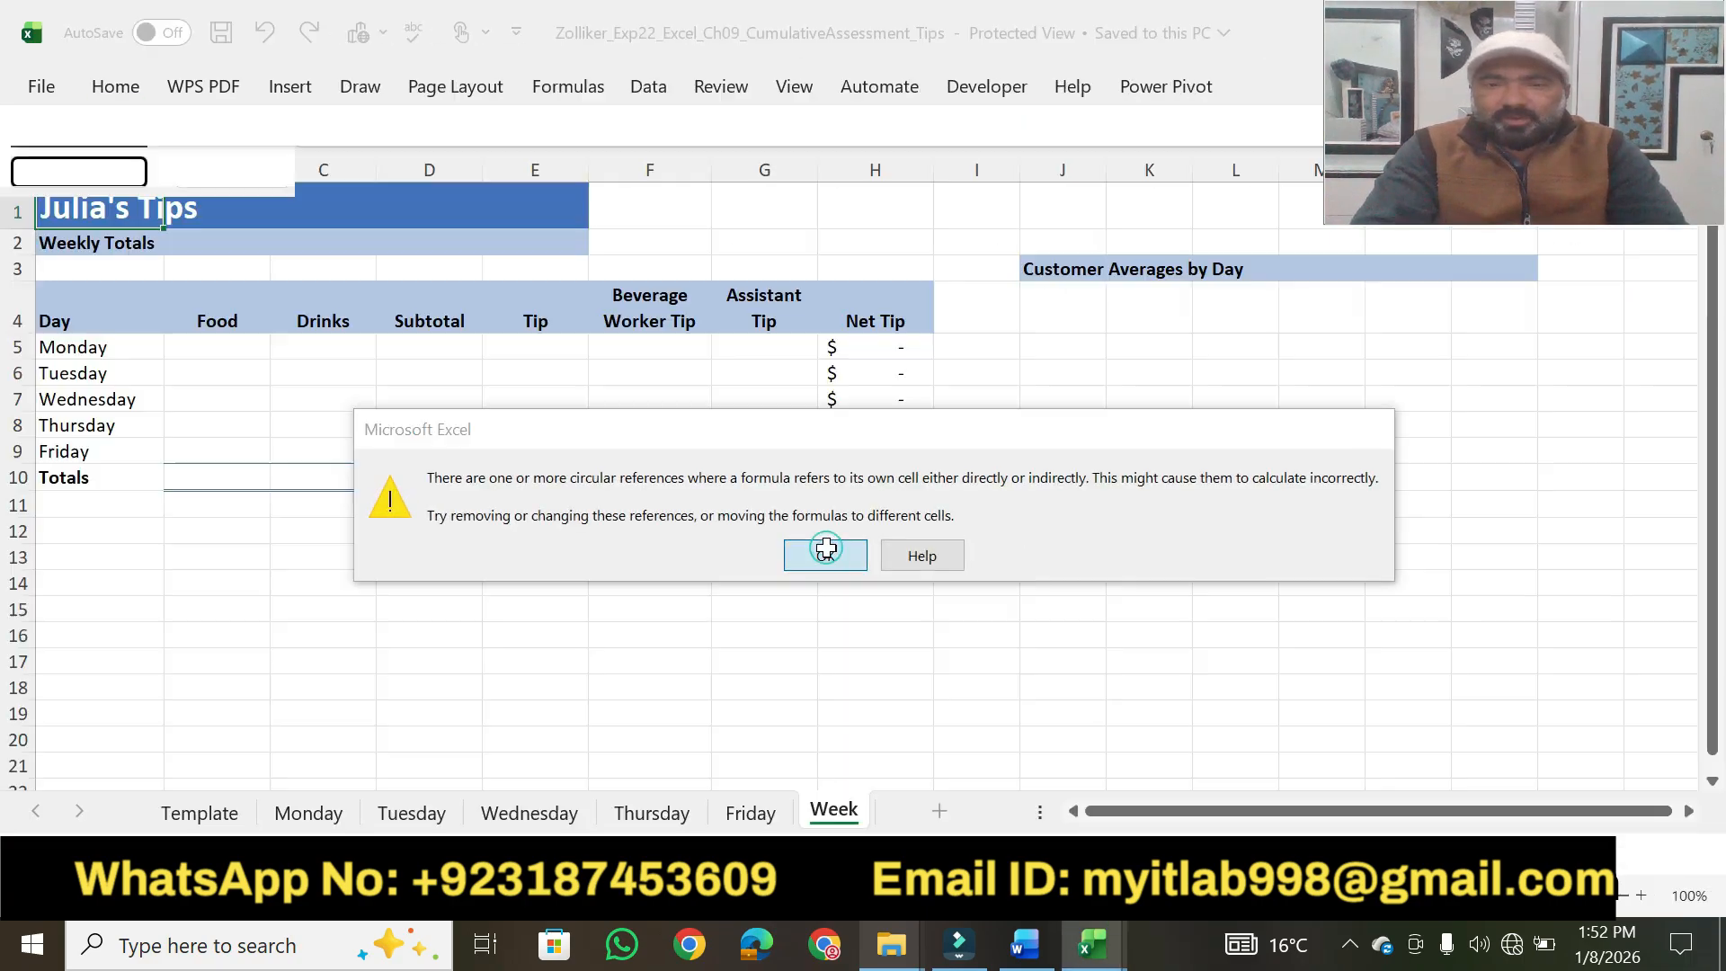
pyautogui.click(823, 556)
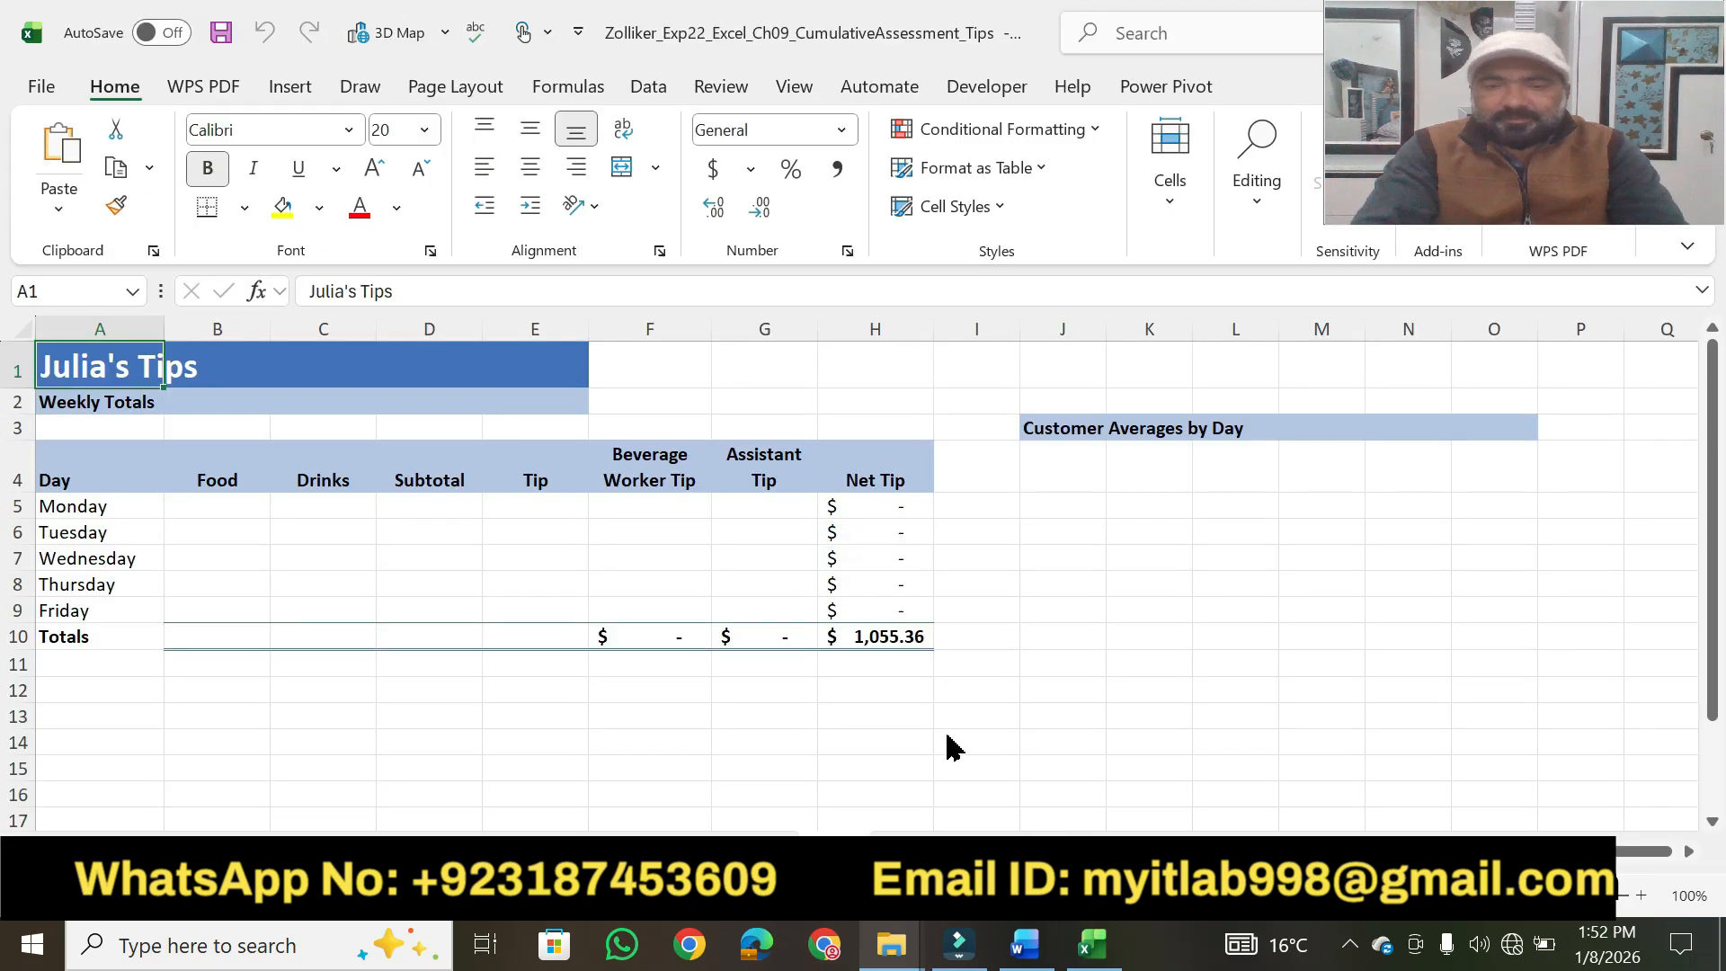
# Switch back to the assignment instructions document in Word.
pyautogui.moveTo(1025, 944)
pyautogui.click(960, 809)
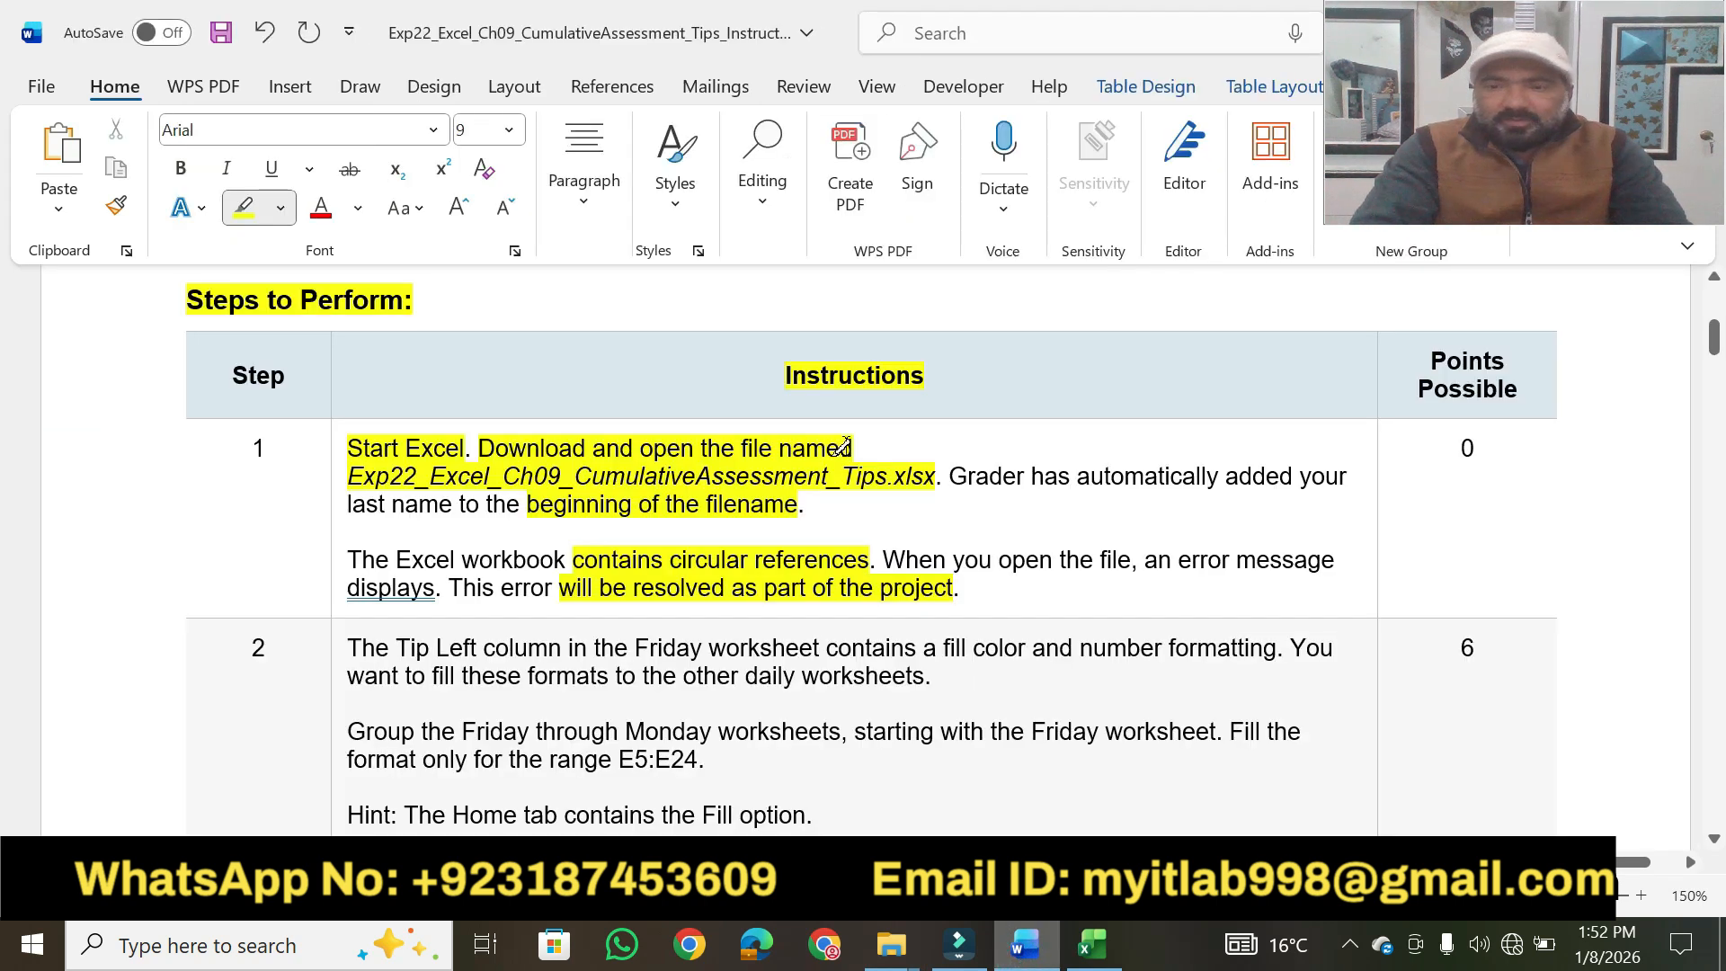
# Highlight step 1's points value and step 2's phrases from "Tip Left column" to "Group the Friday through Monday worksheets" in yellow.
pyautogui.moveTo(1475, 444); pyautogui.dragTo(1443, 448)
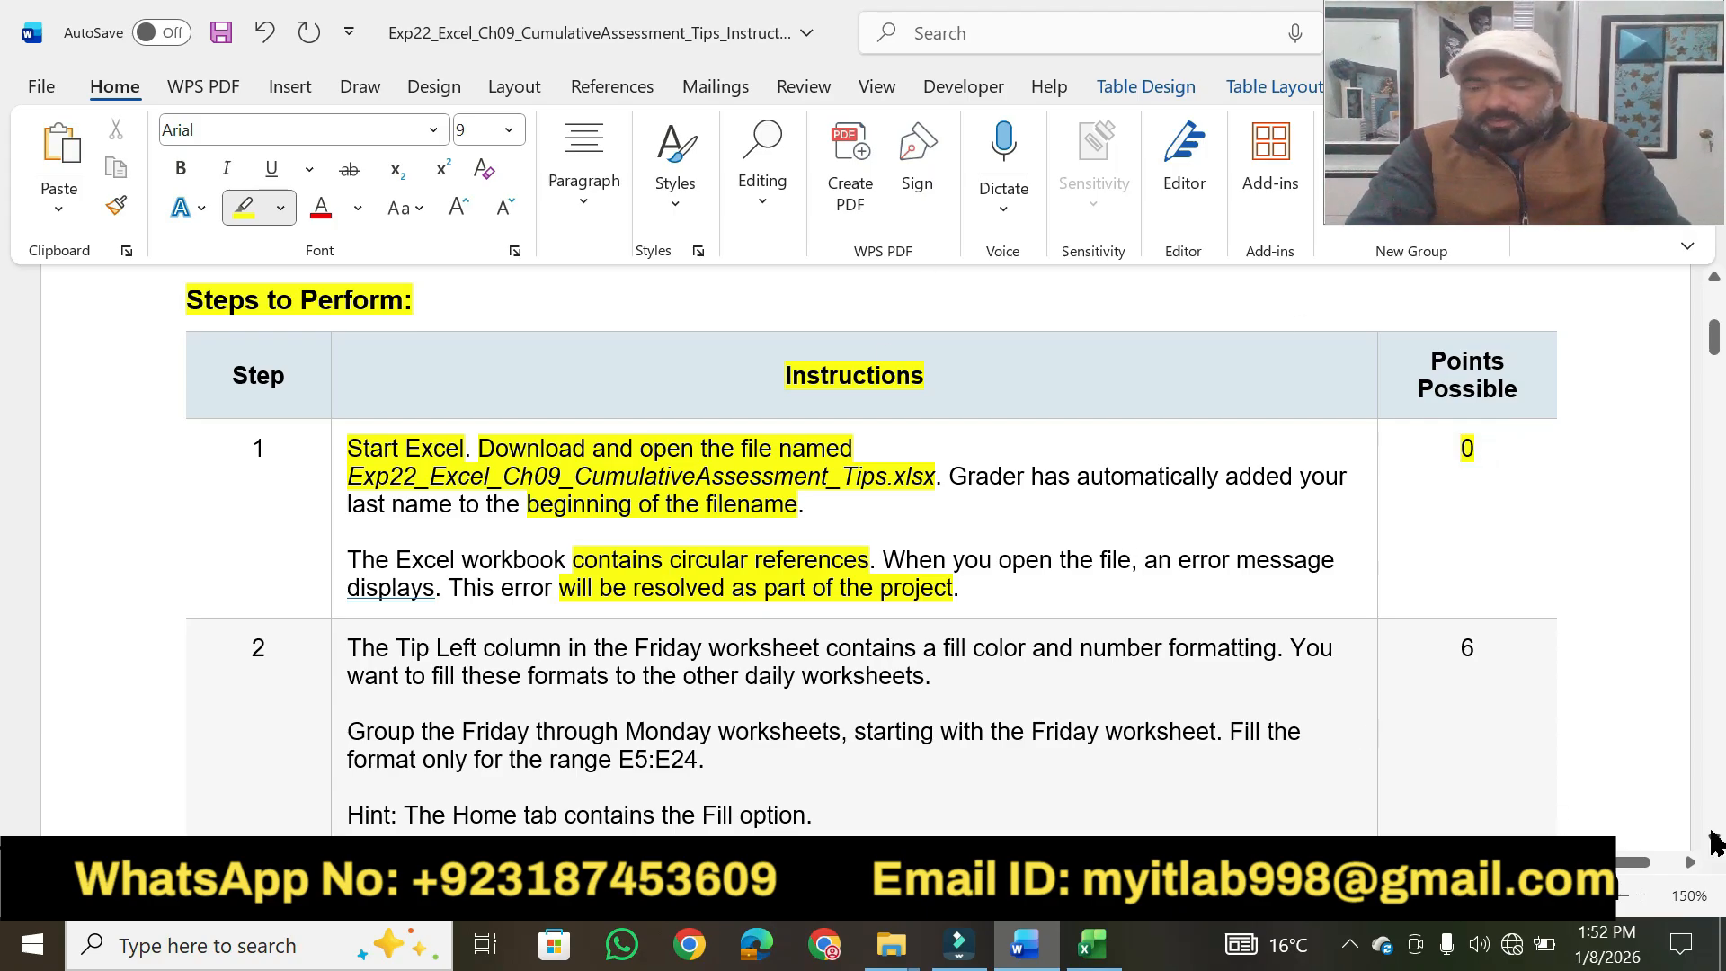
pyautogui.scroll(-3, 1713, 843)
pyautogui.scroll(-2, 1713, 843)
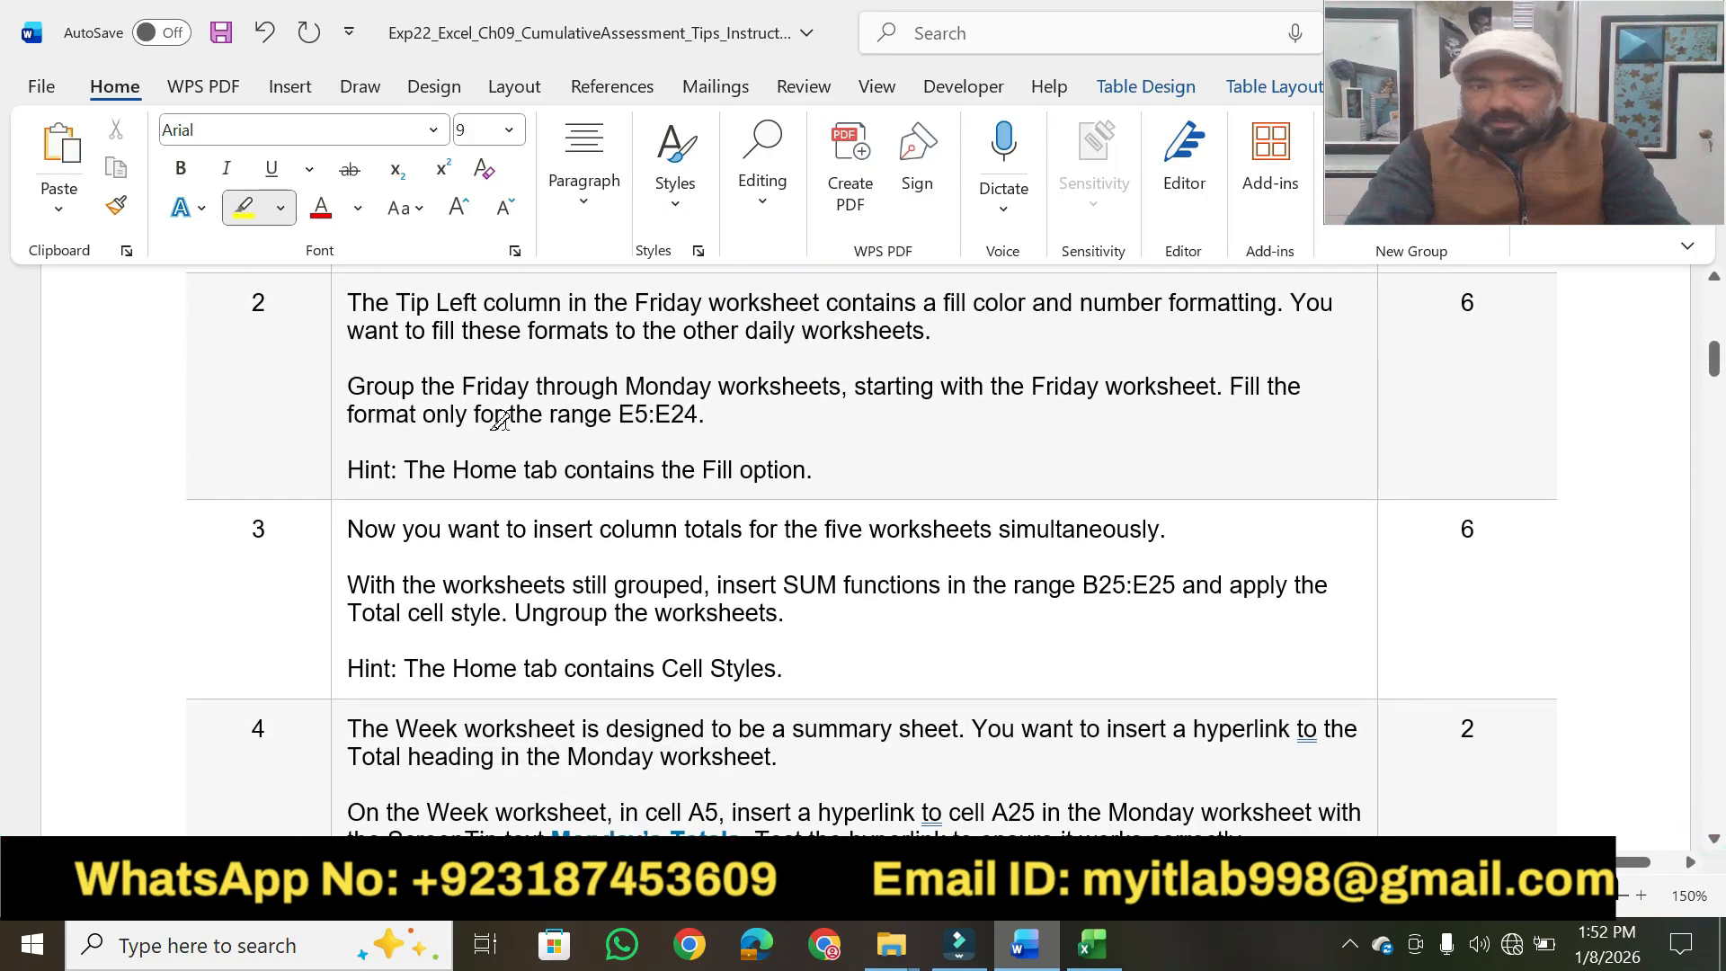
pyautogui.moveTo(395, 300); pyautogui.dragTo(1277, 299)
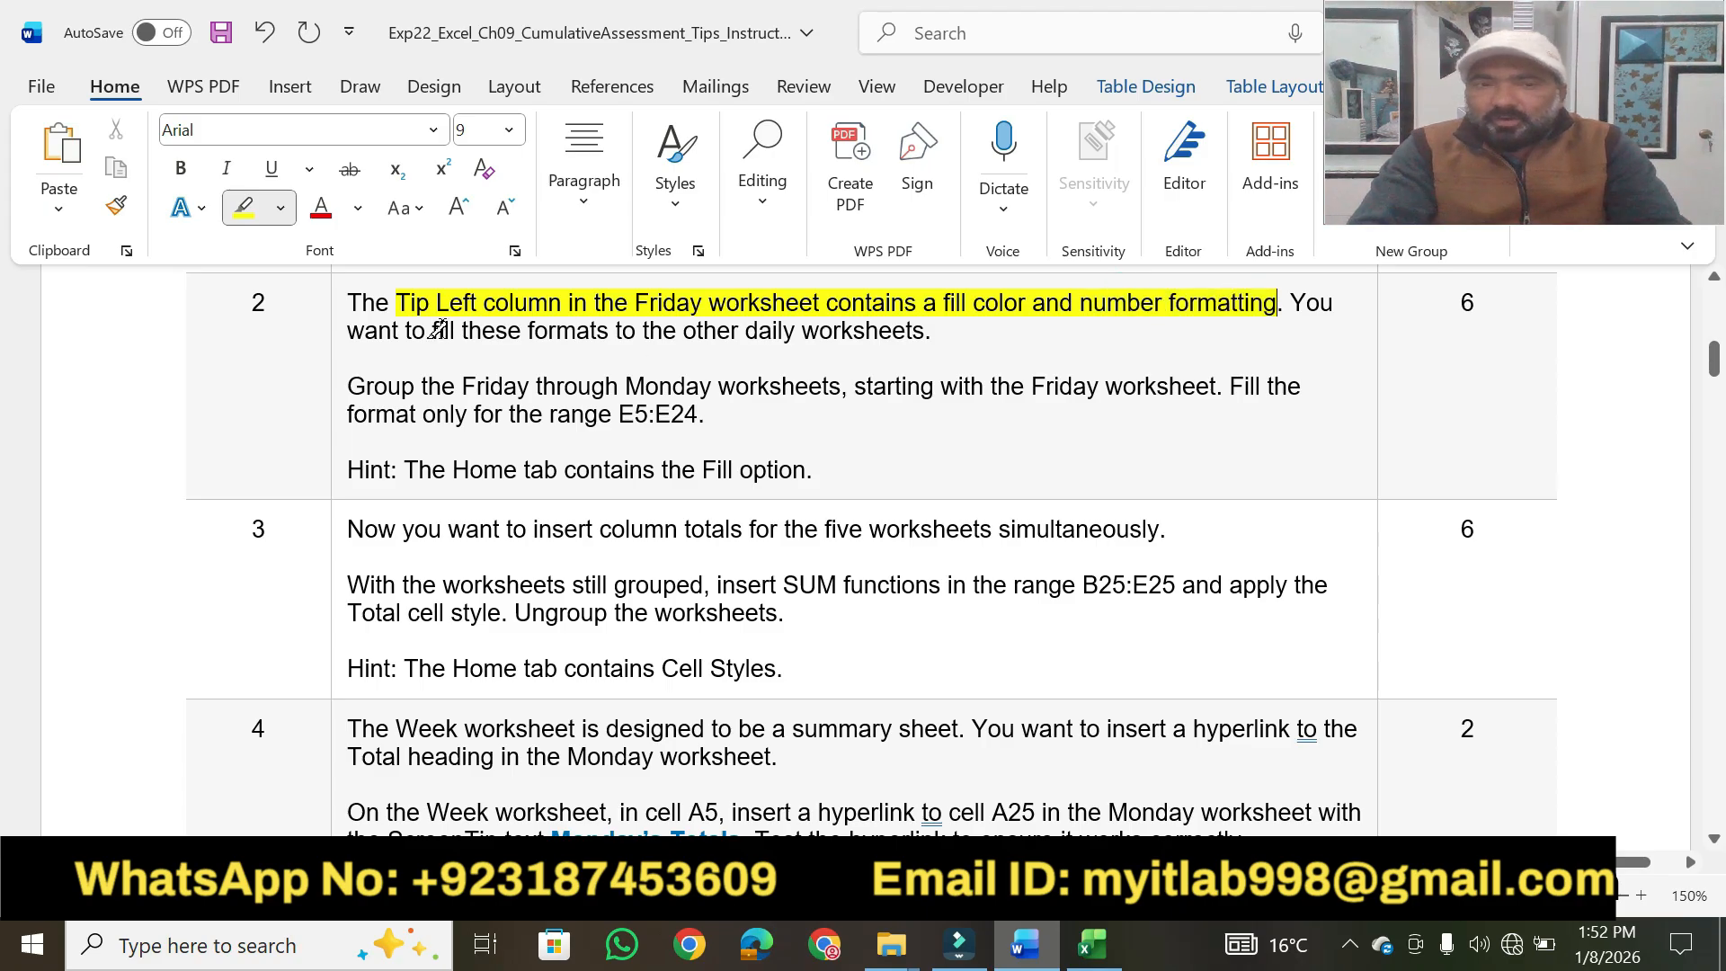
pyautogui.moveTo(432, 330); pyautogui.dragTo(899, 326)
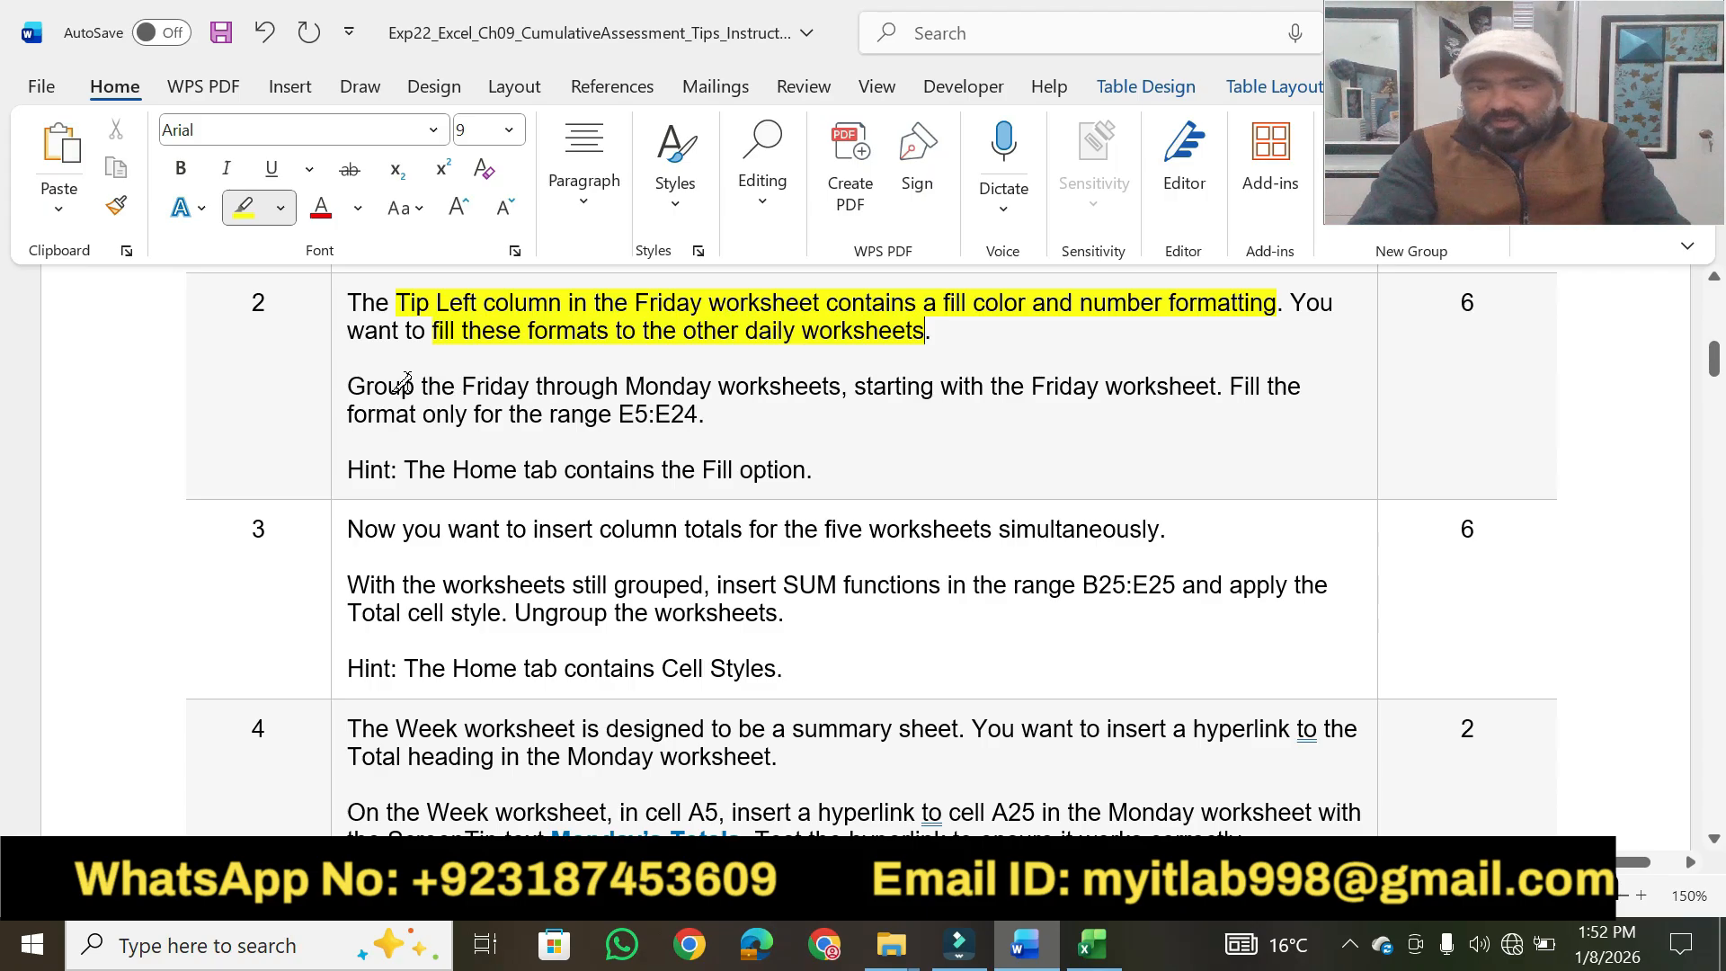
pyautogui.moveTo(351, 386); pyautogui.dragTo(866, 385)
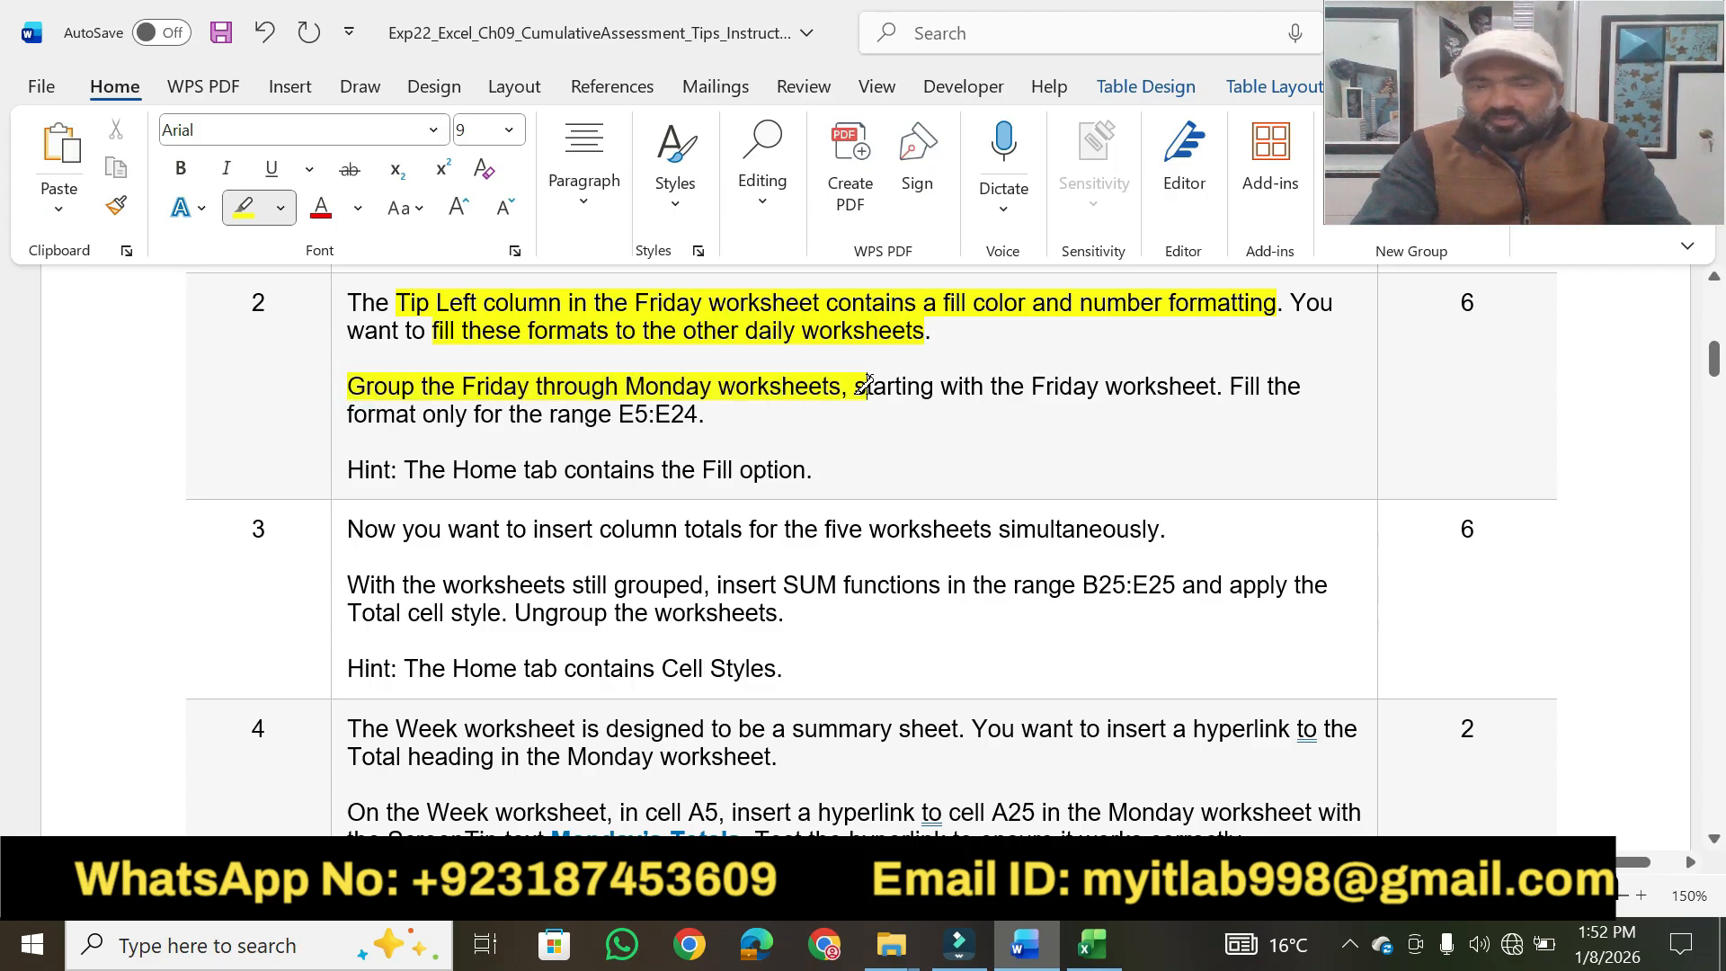
# Switch to the Excel workbook and group the Monday through Friday worksheets.
pyautogui.click(1092, 944)
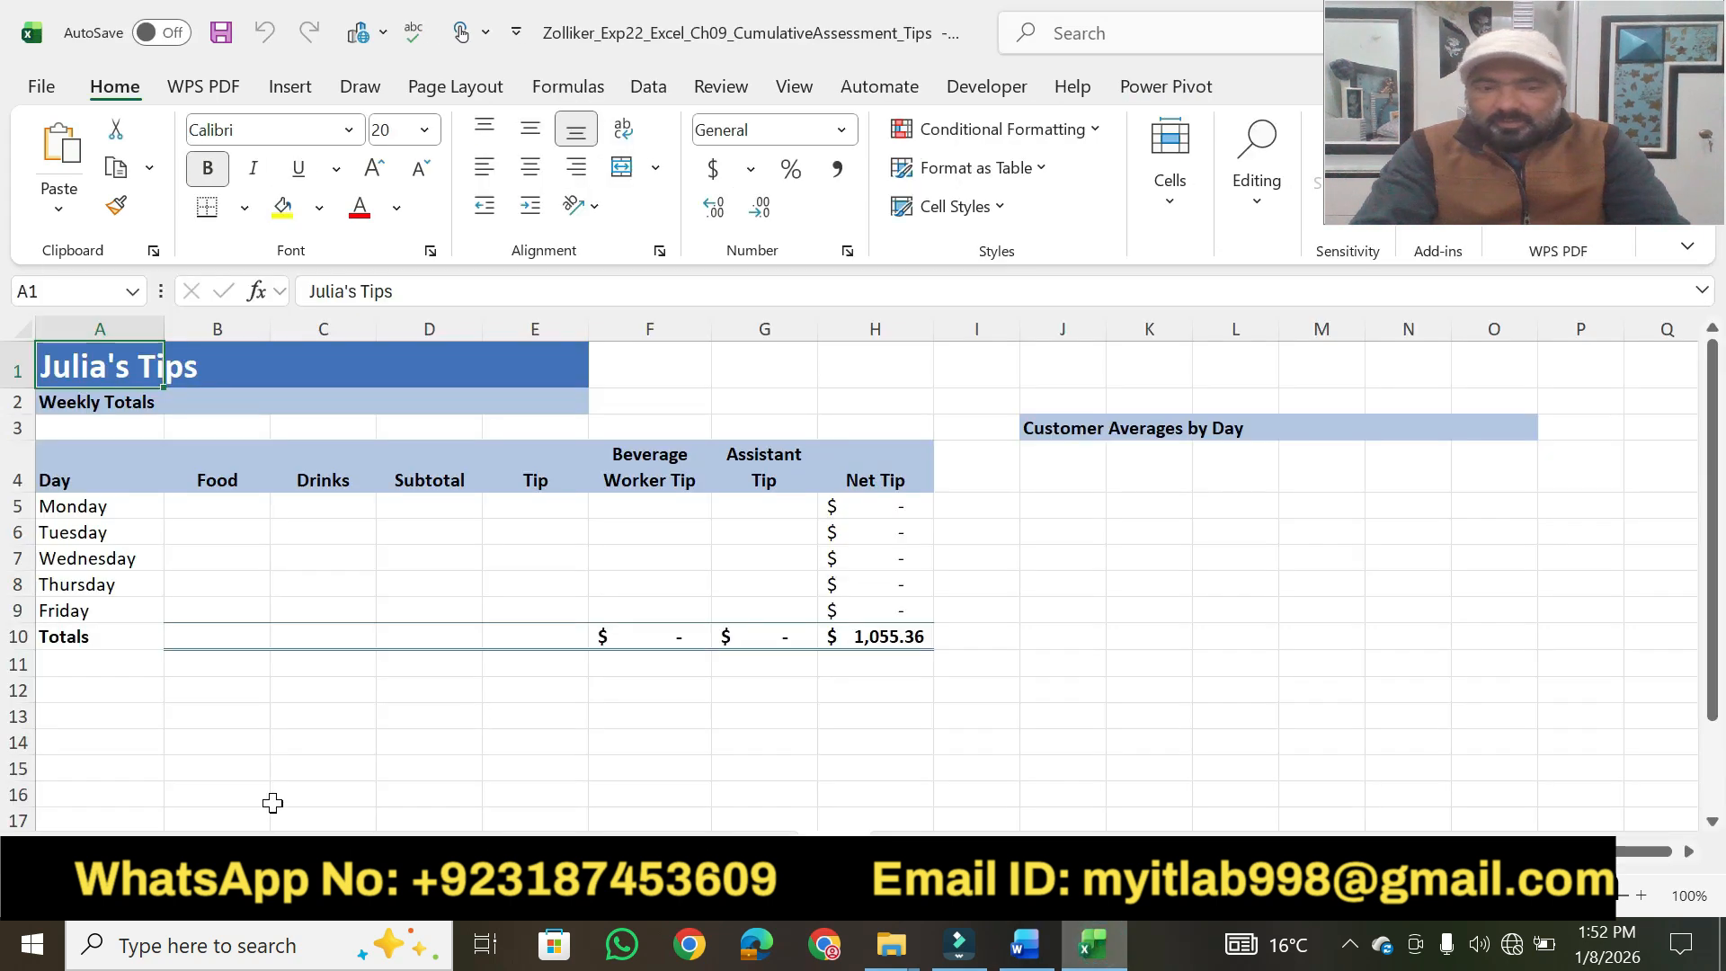
pyautogui.click(308, 851)
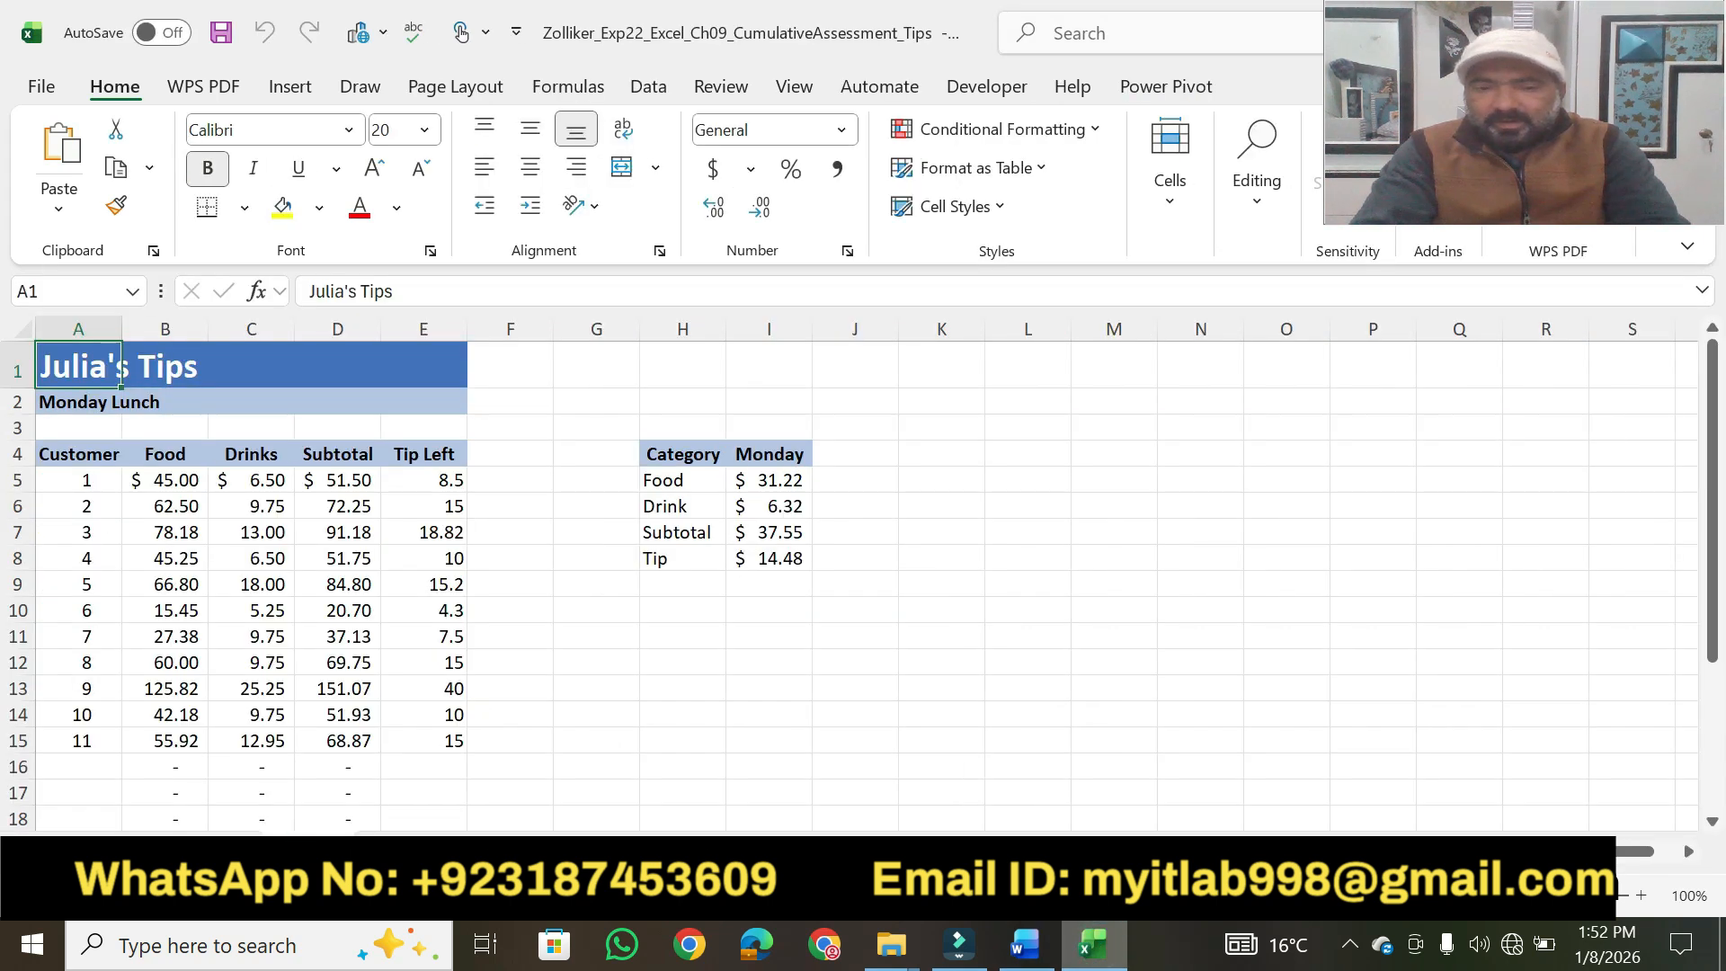
pyautogui.click(1025, 955)
pyautogui.click(1025, 955)
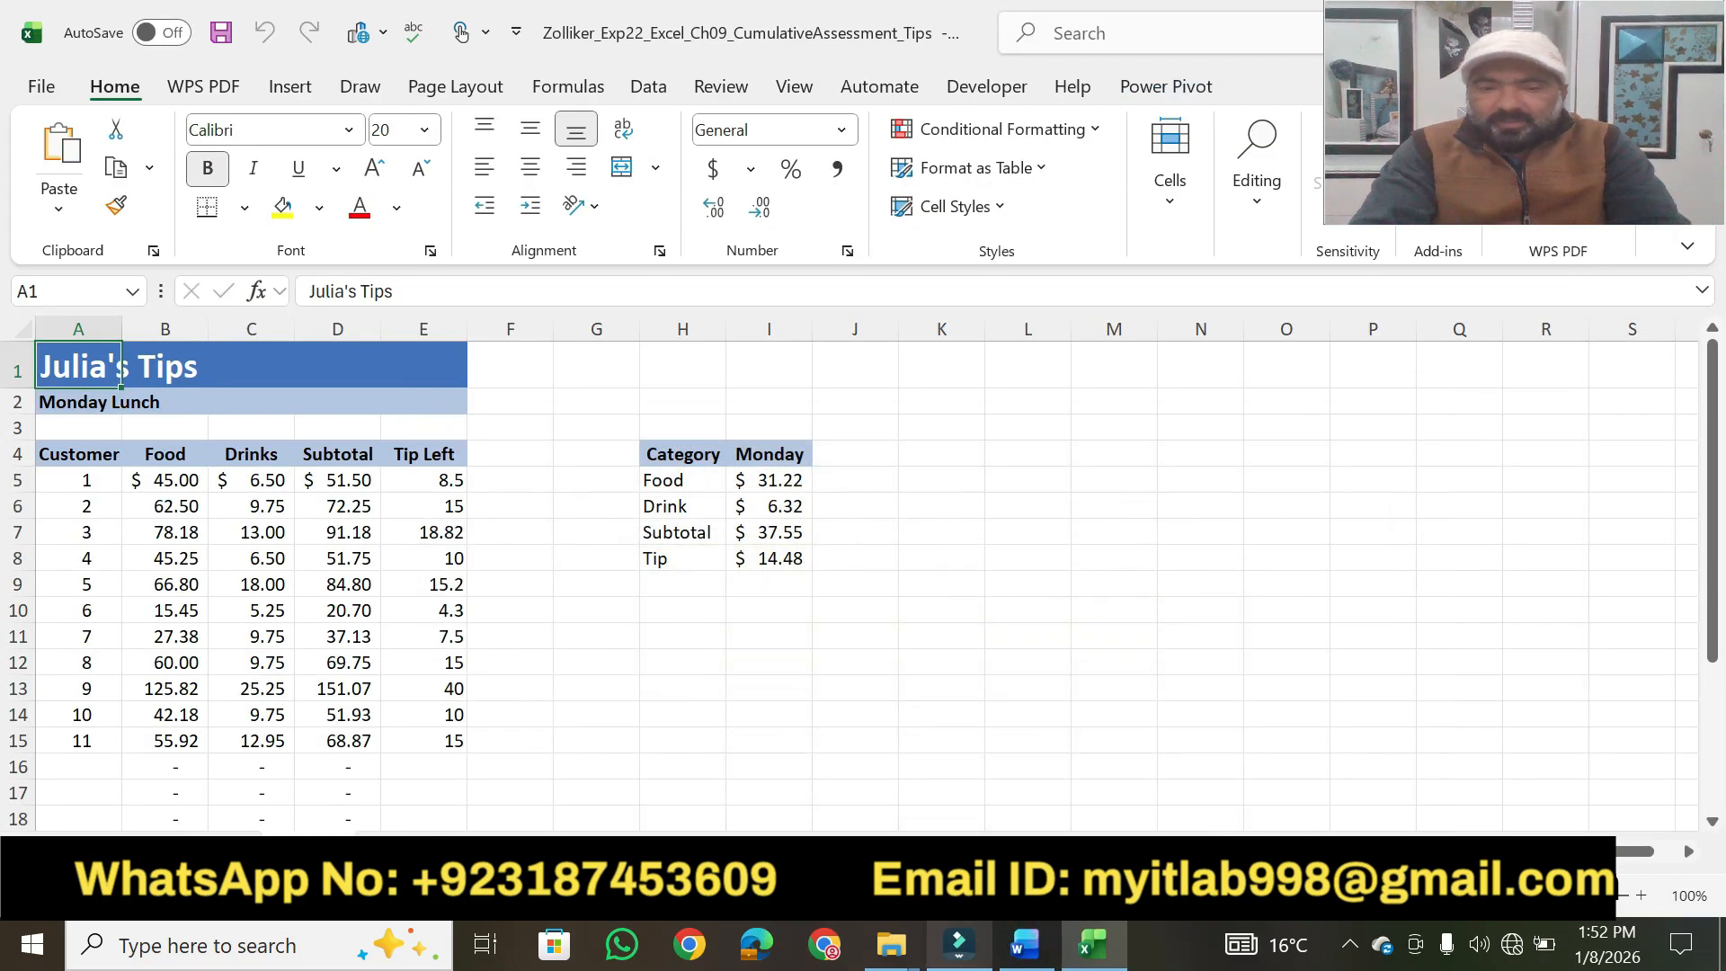
pyautogui.keyDown('ctrl'); pyautogui.click(408, 851); pyautogui.keyUp('ctrl')
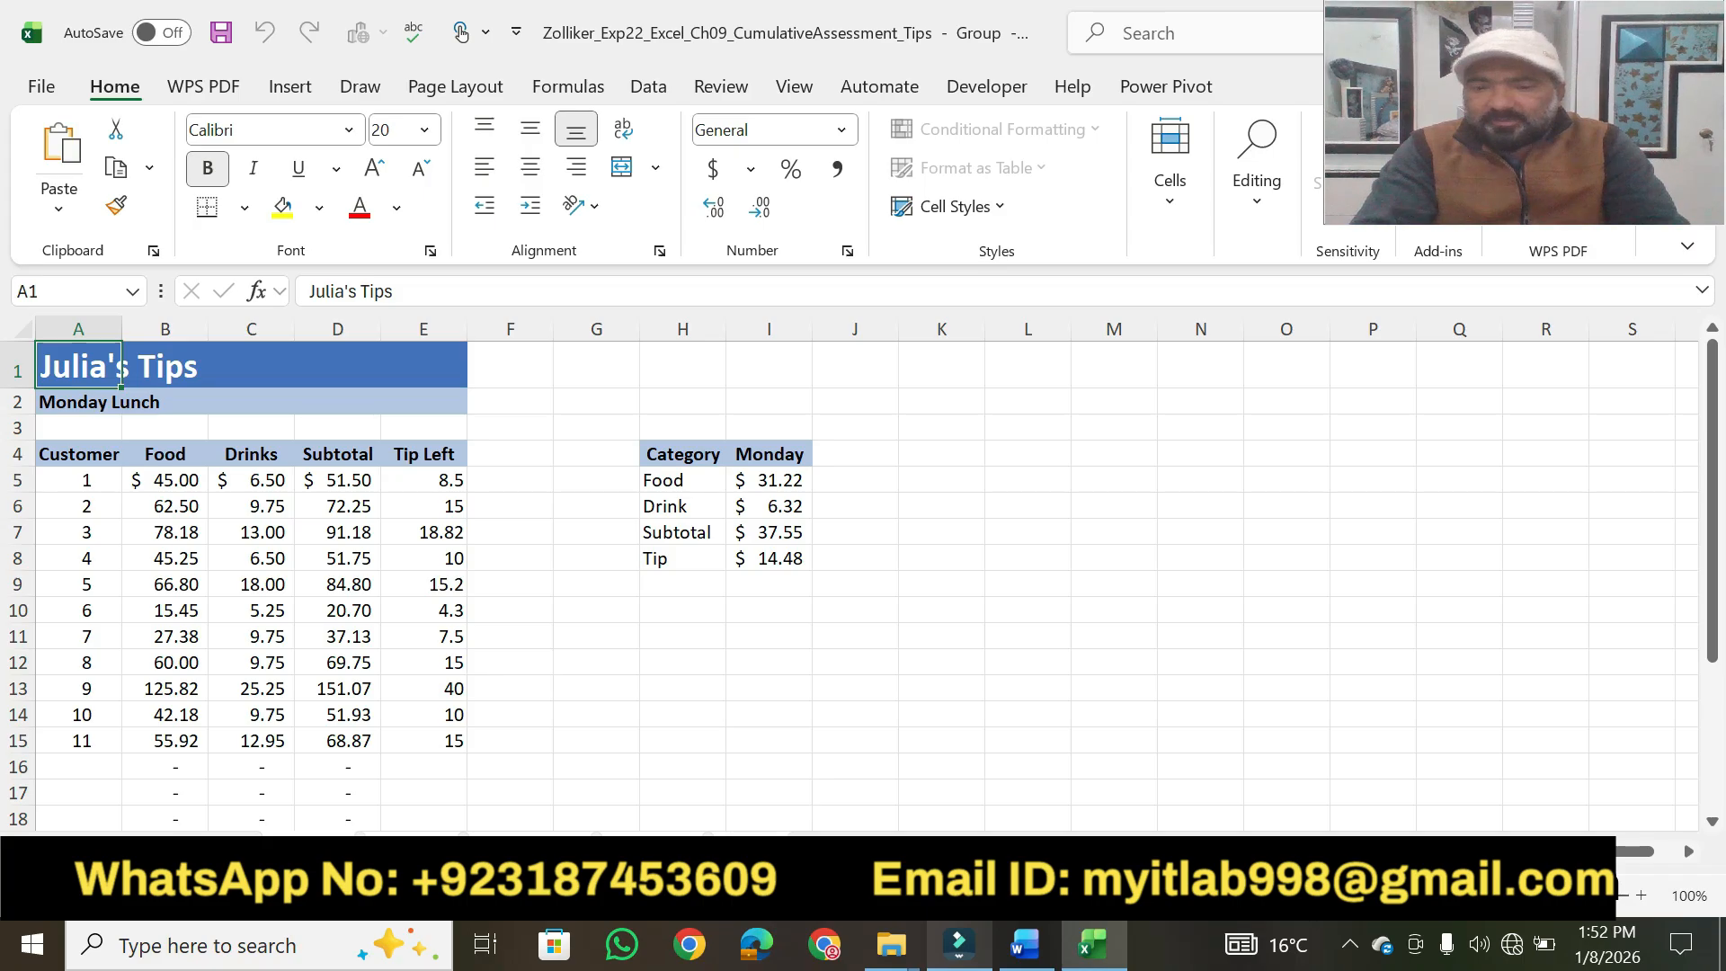
# Highlight "starting with the Friday worksheet" and "format only for the range E5:E24" in Word, and make Friday the active sheet of the Excel group.
pyautogui.click(1025, 944)
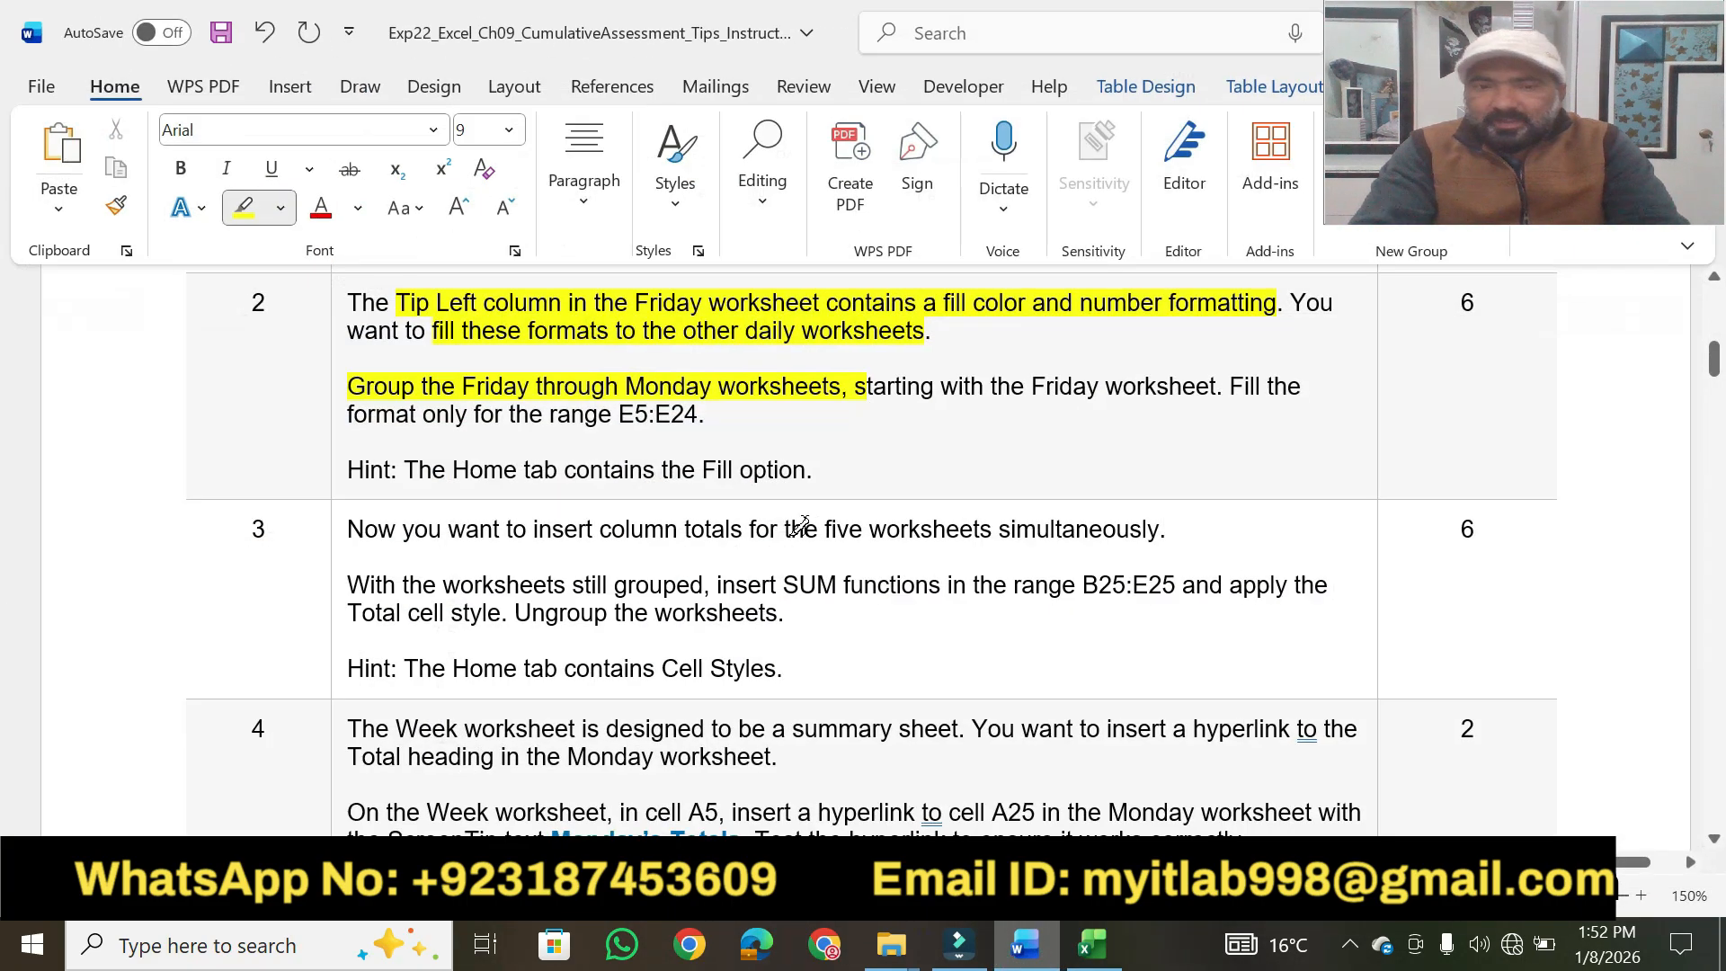
pyautogui.moveTo(870, 387); pyautogui.dragTo(1217, 387)
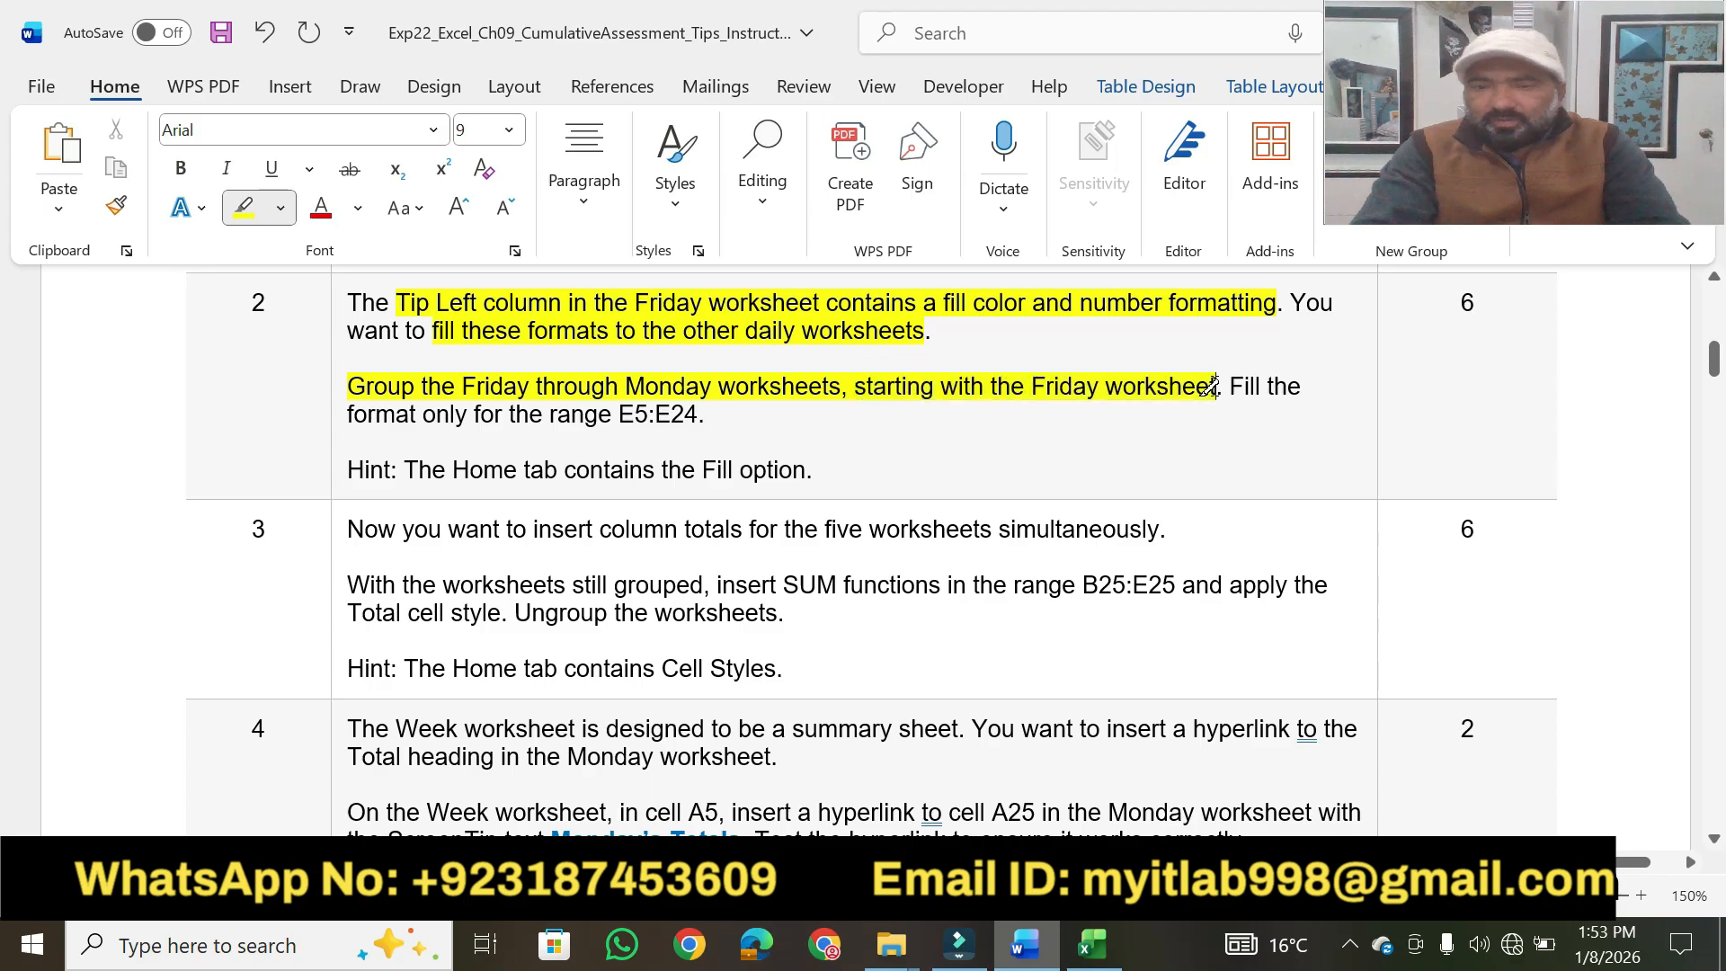
pyautogui.click(1093, 944)
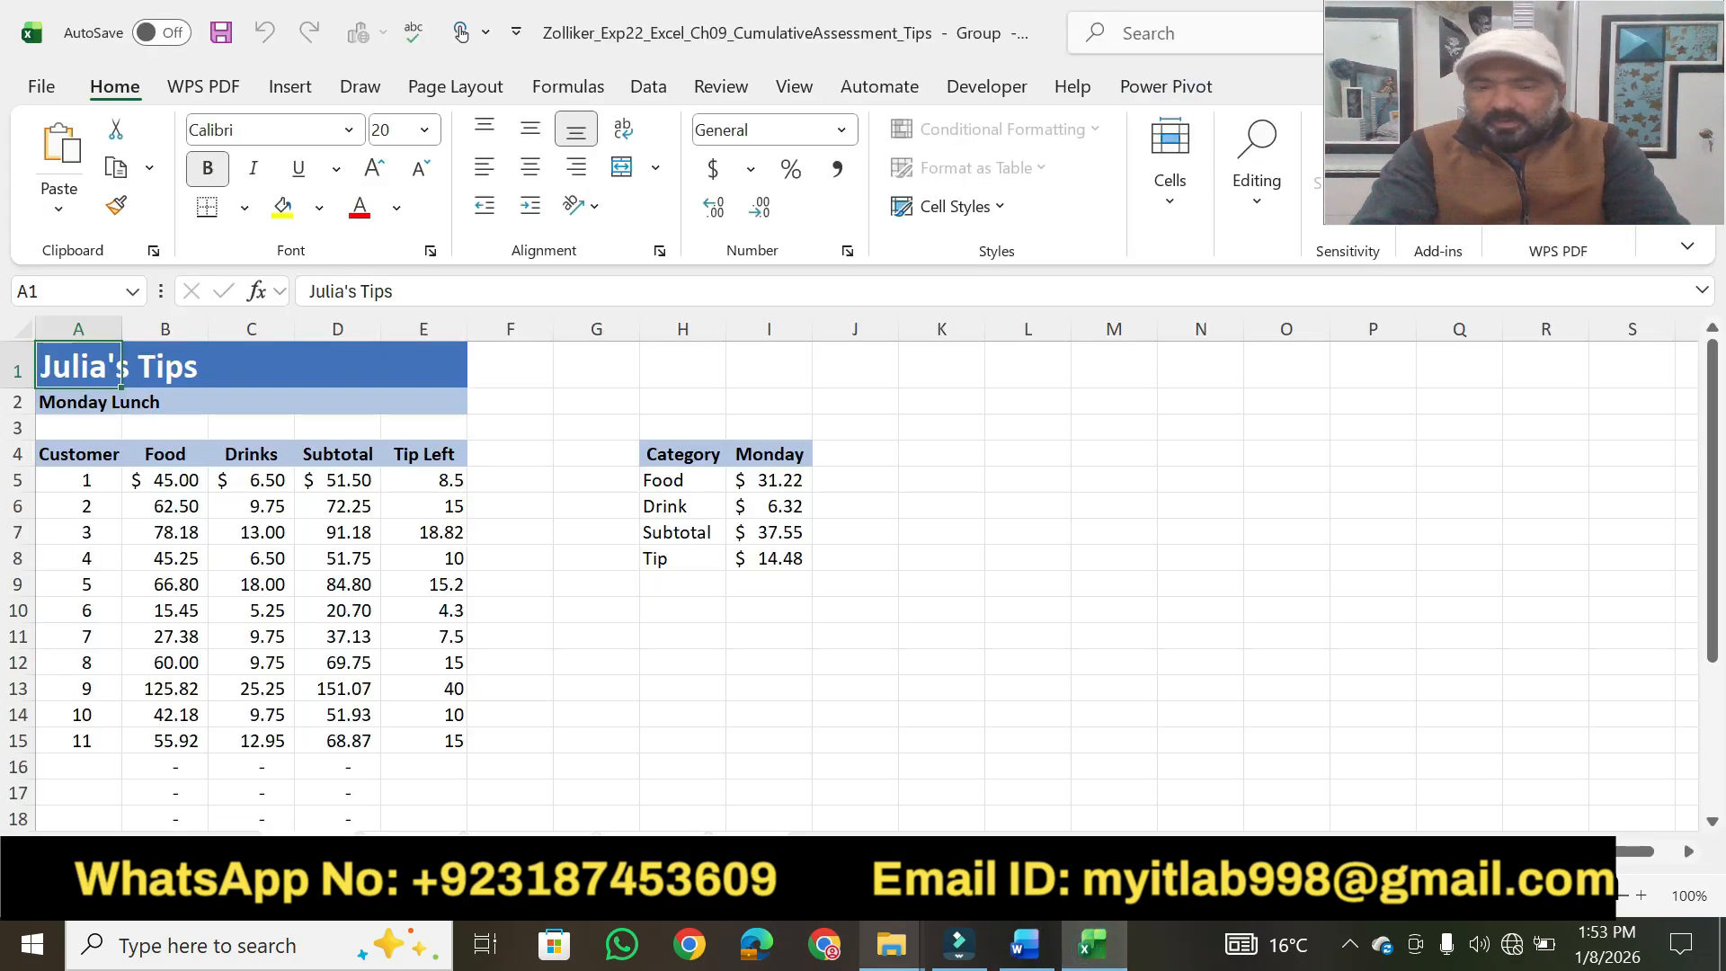
pyautogui.click(751, 851)
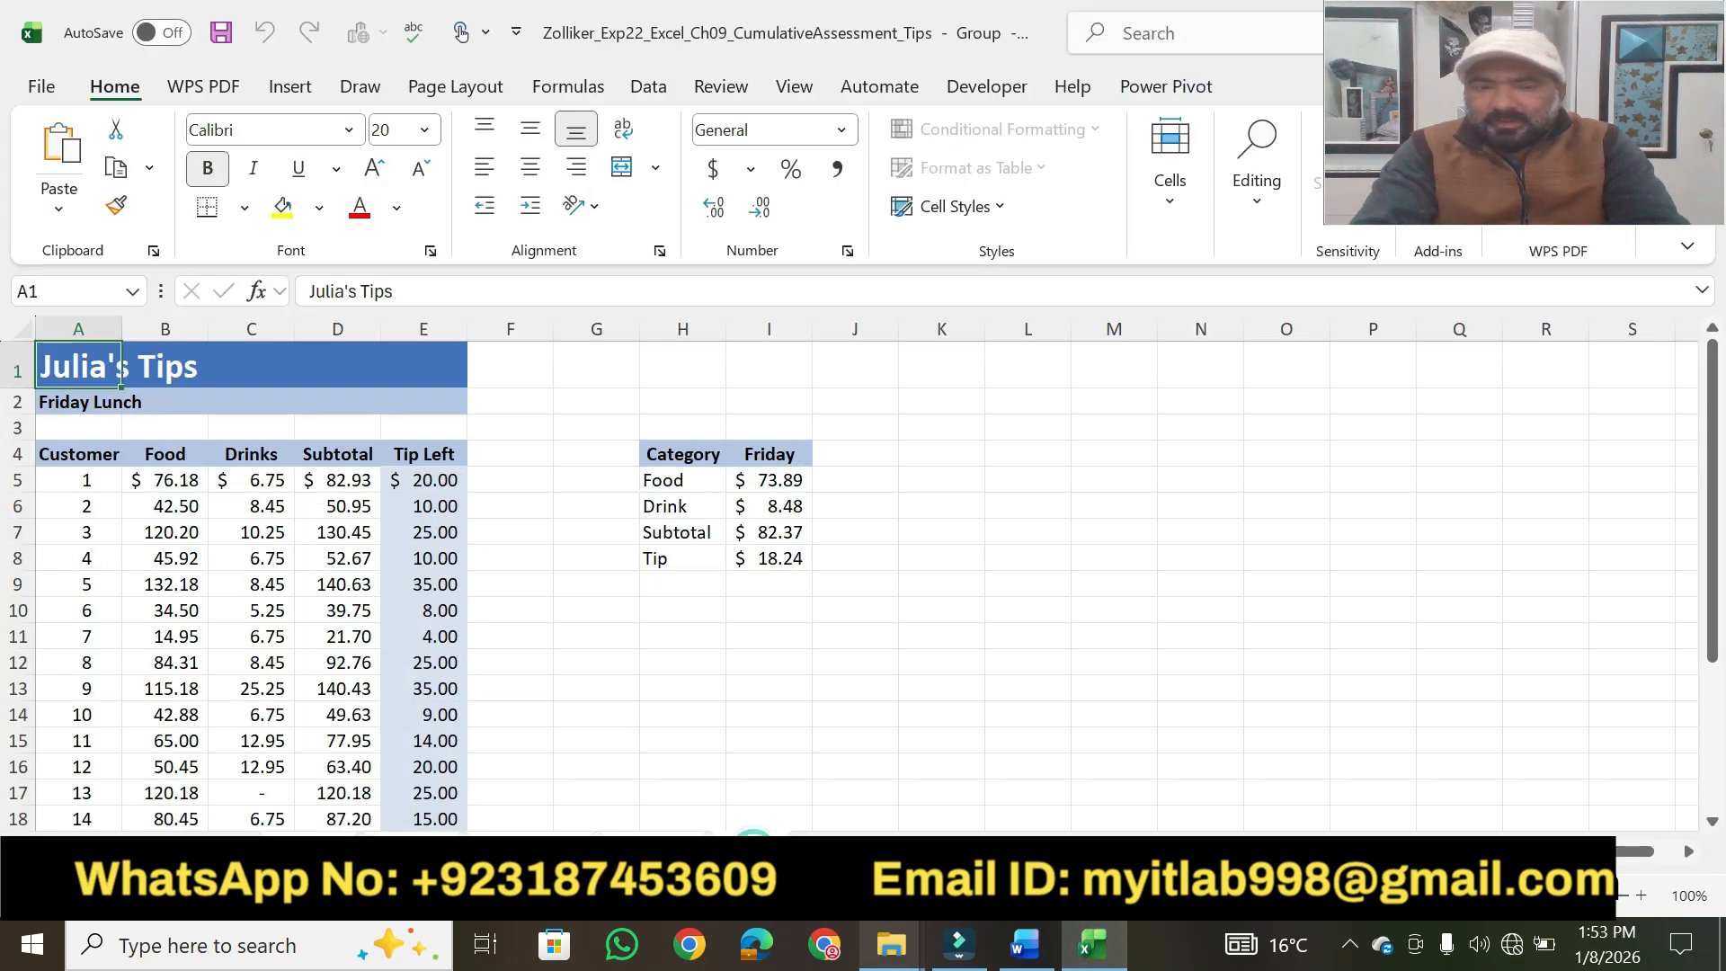
pyautogui.click(1025, 944)
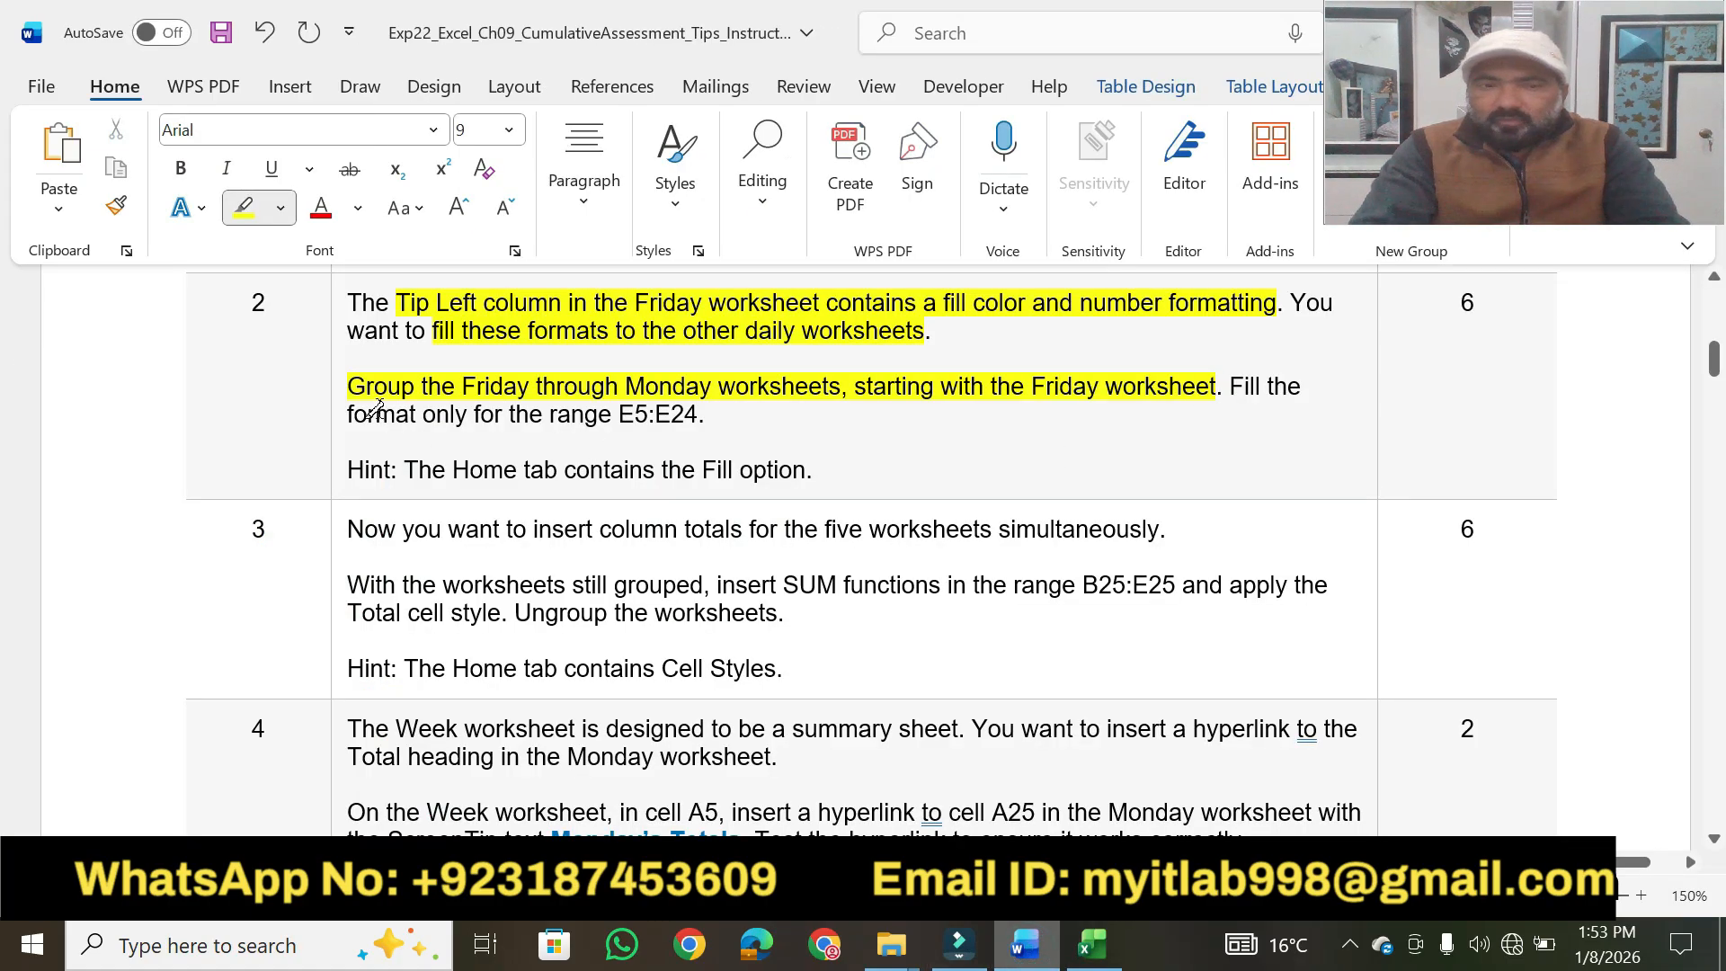
pyautogui.moveTo(376, 409)
pyautogui.mouseDown()
pyautogui.moveTo(540, 388)
pyautogui.moveTo(736, 411)
pyautogui.moveTo(701, 414)
pyautogui.mouseUp()
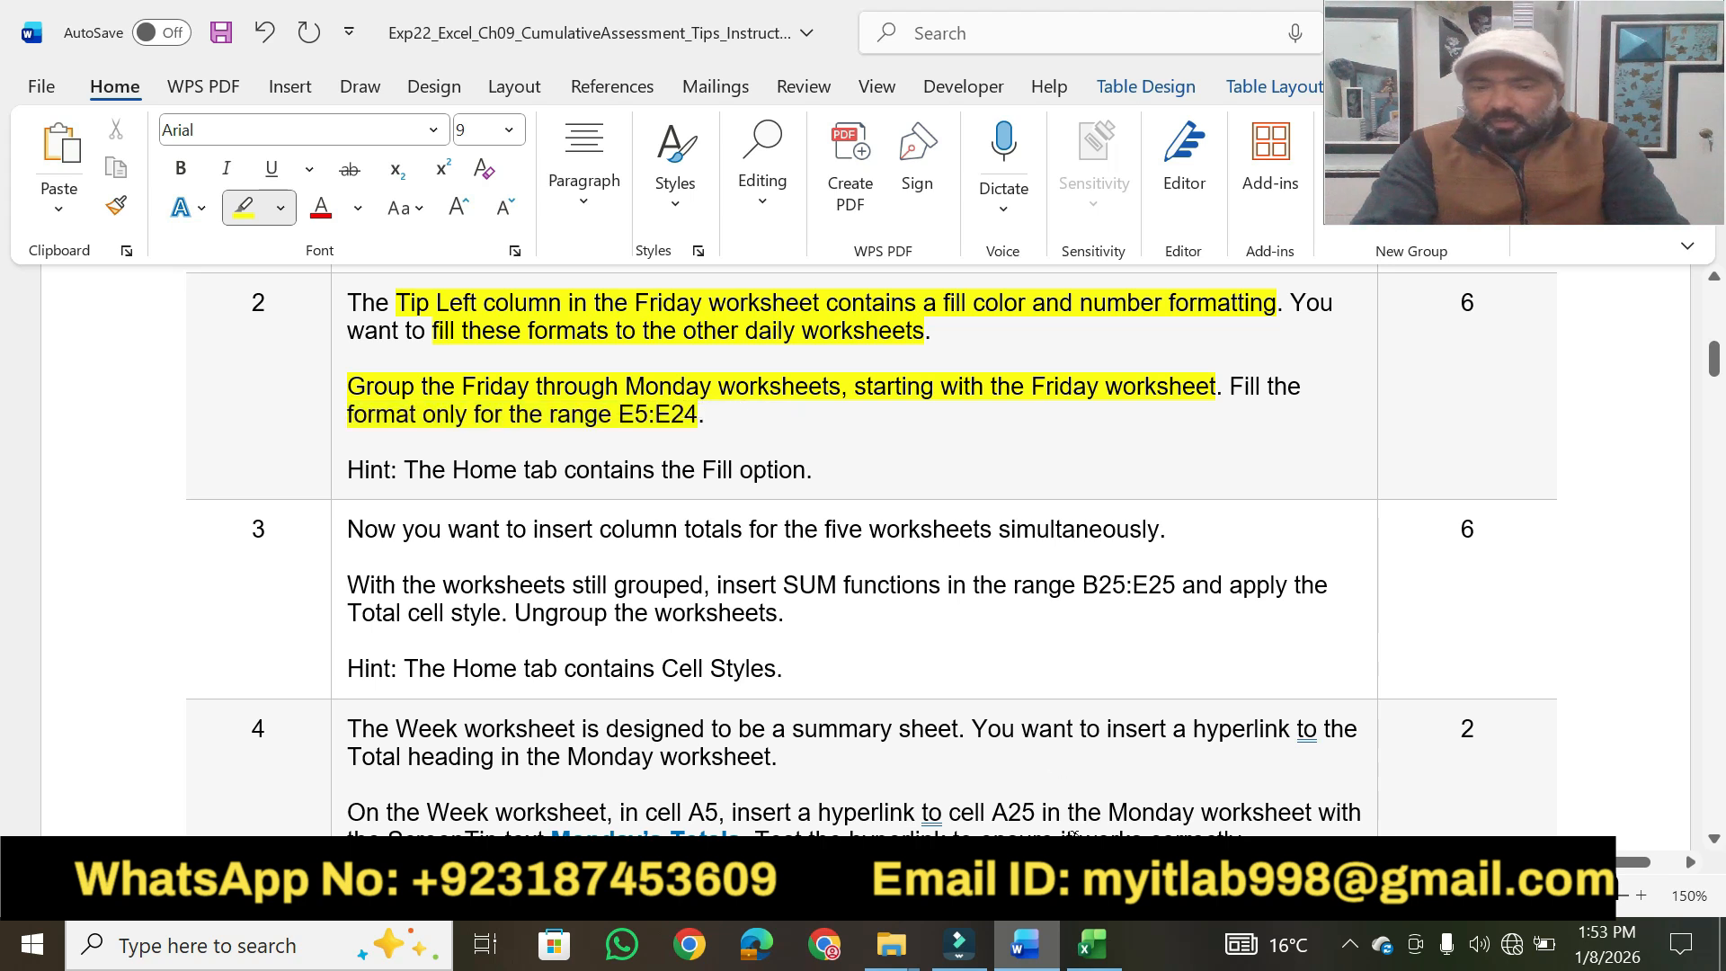
# In Excel, fill only the formats of the Friday sheet's range E5:E24 across the grouped worksheets.
pyautogui.click(1092, 944)
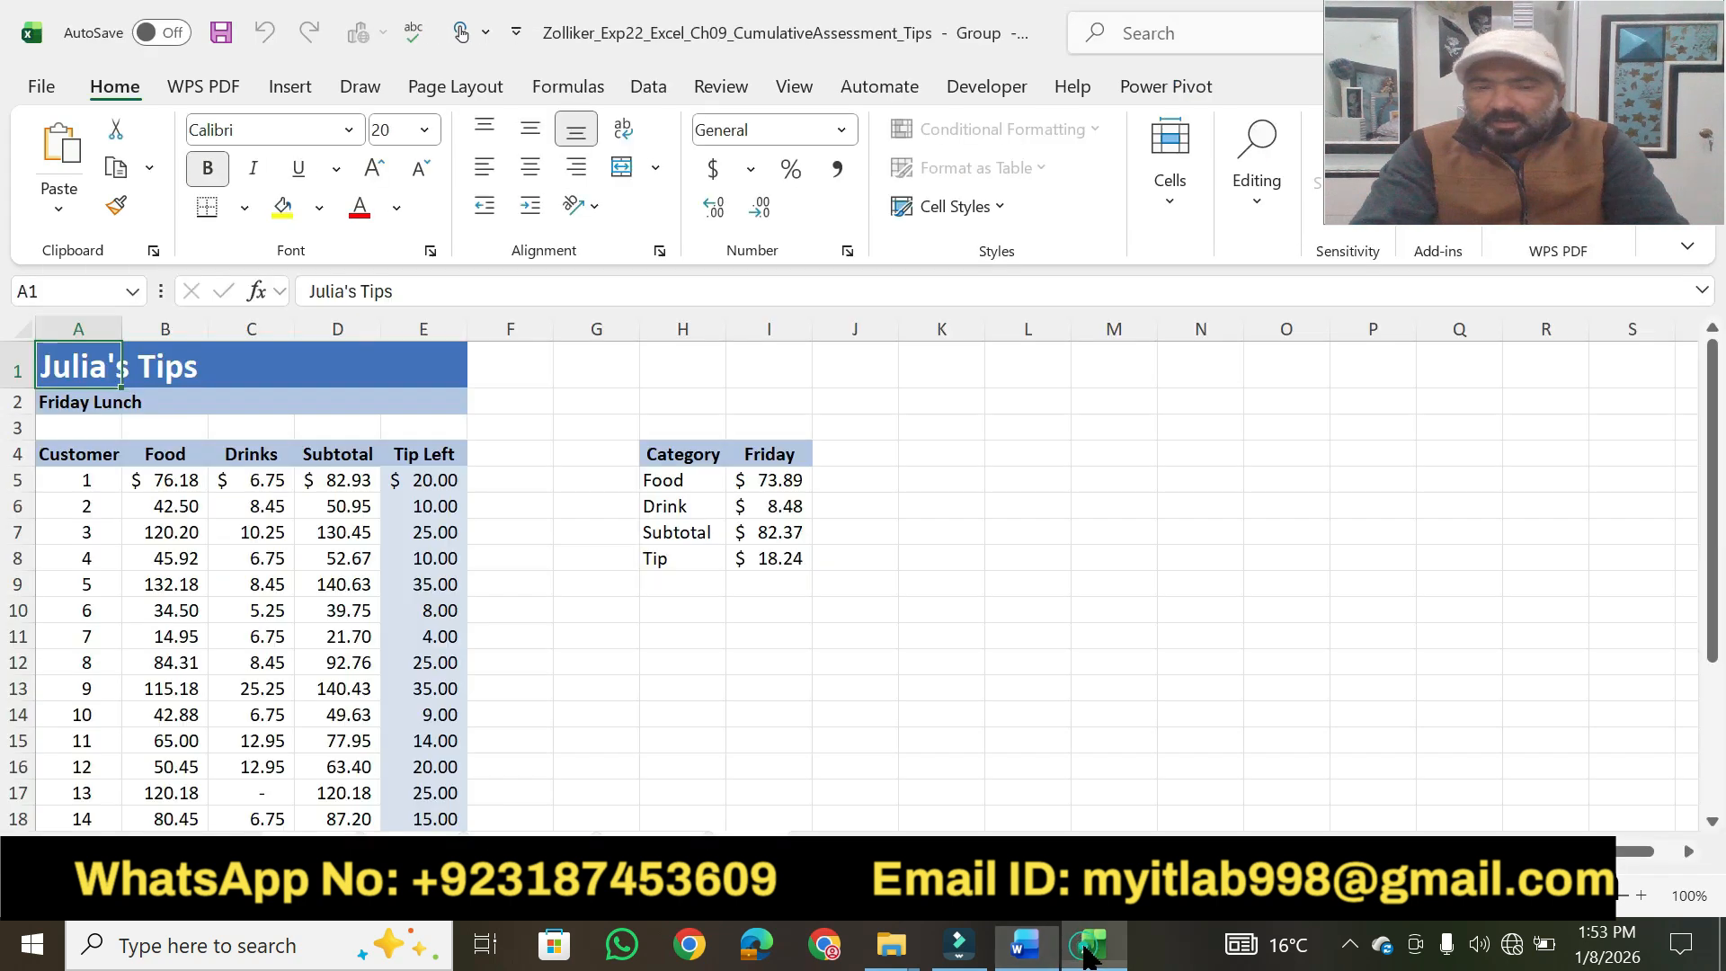
pyautogui.click(403, 482)
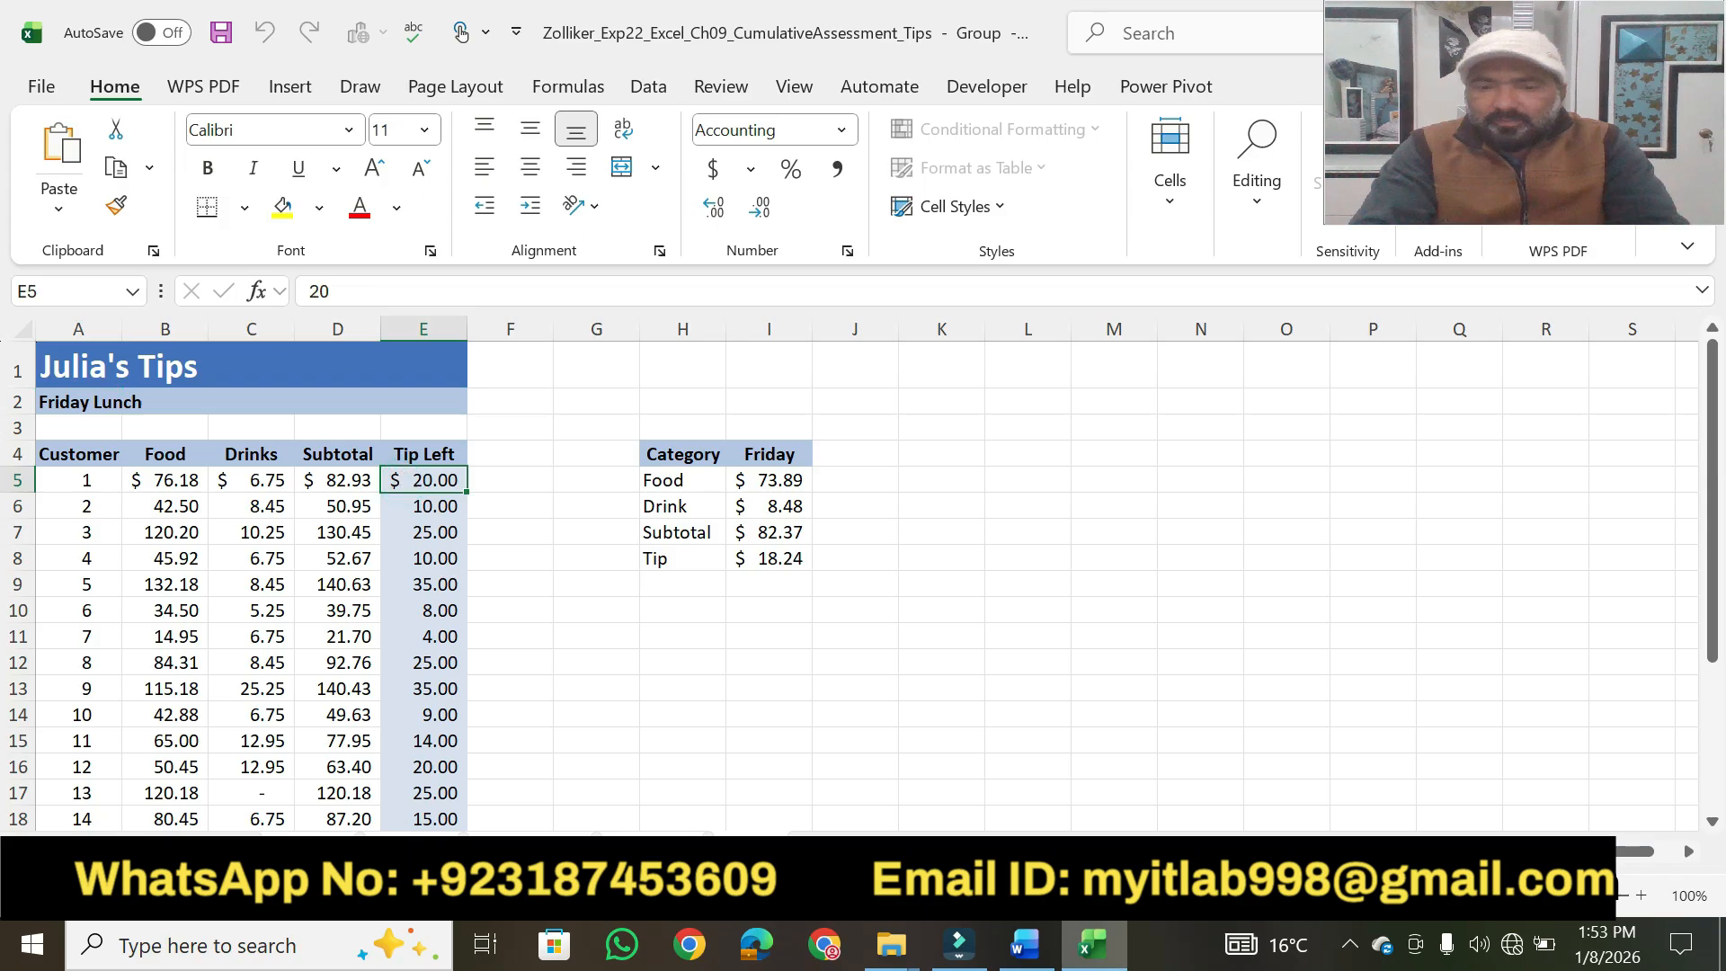
pyautogui.click(1027, 953)
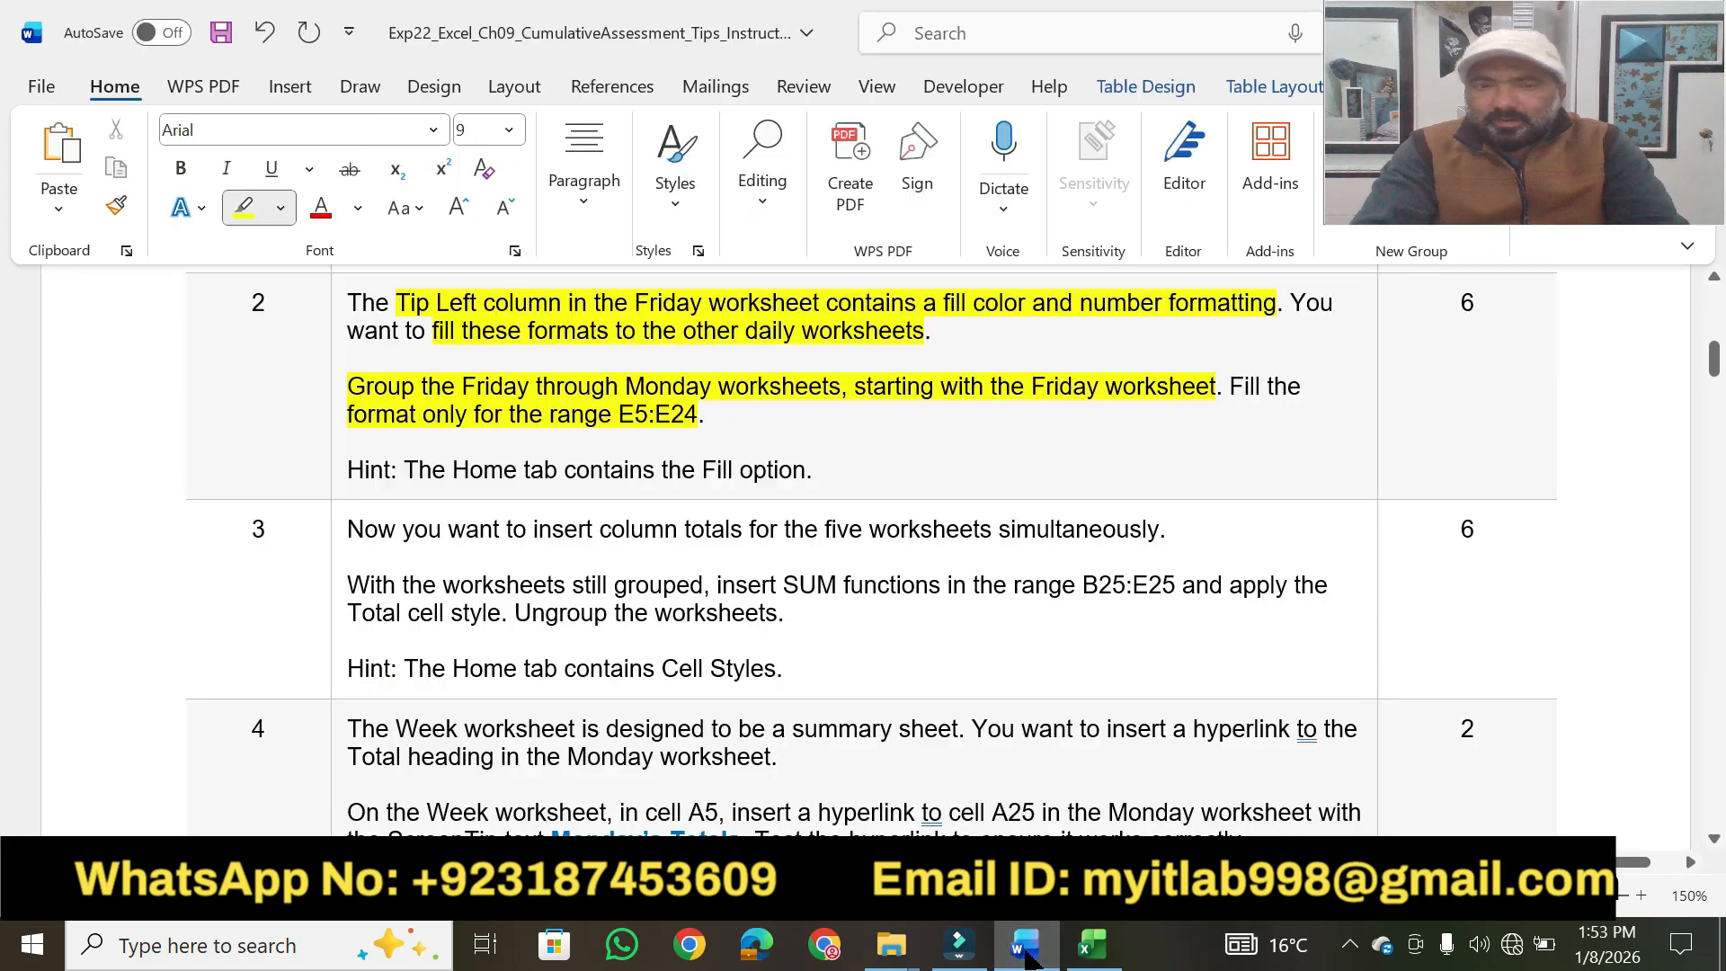
pyautogui.click(1026, 955)
pyautogui.moveTo(409, 481); pyautogui.dragTo(443, 750)
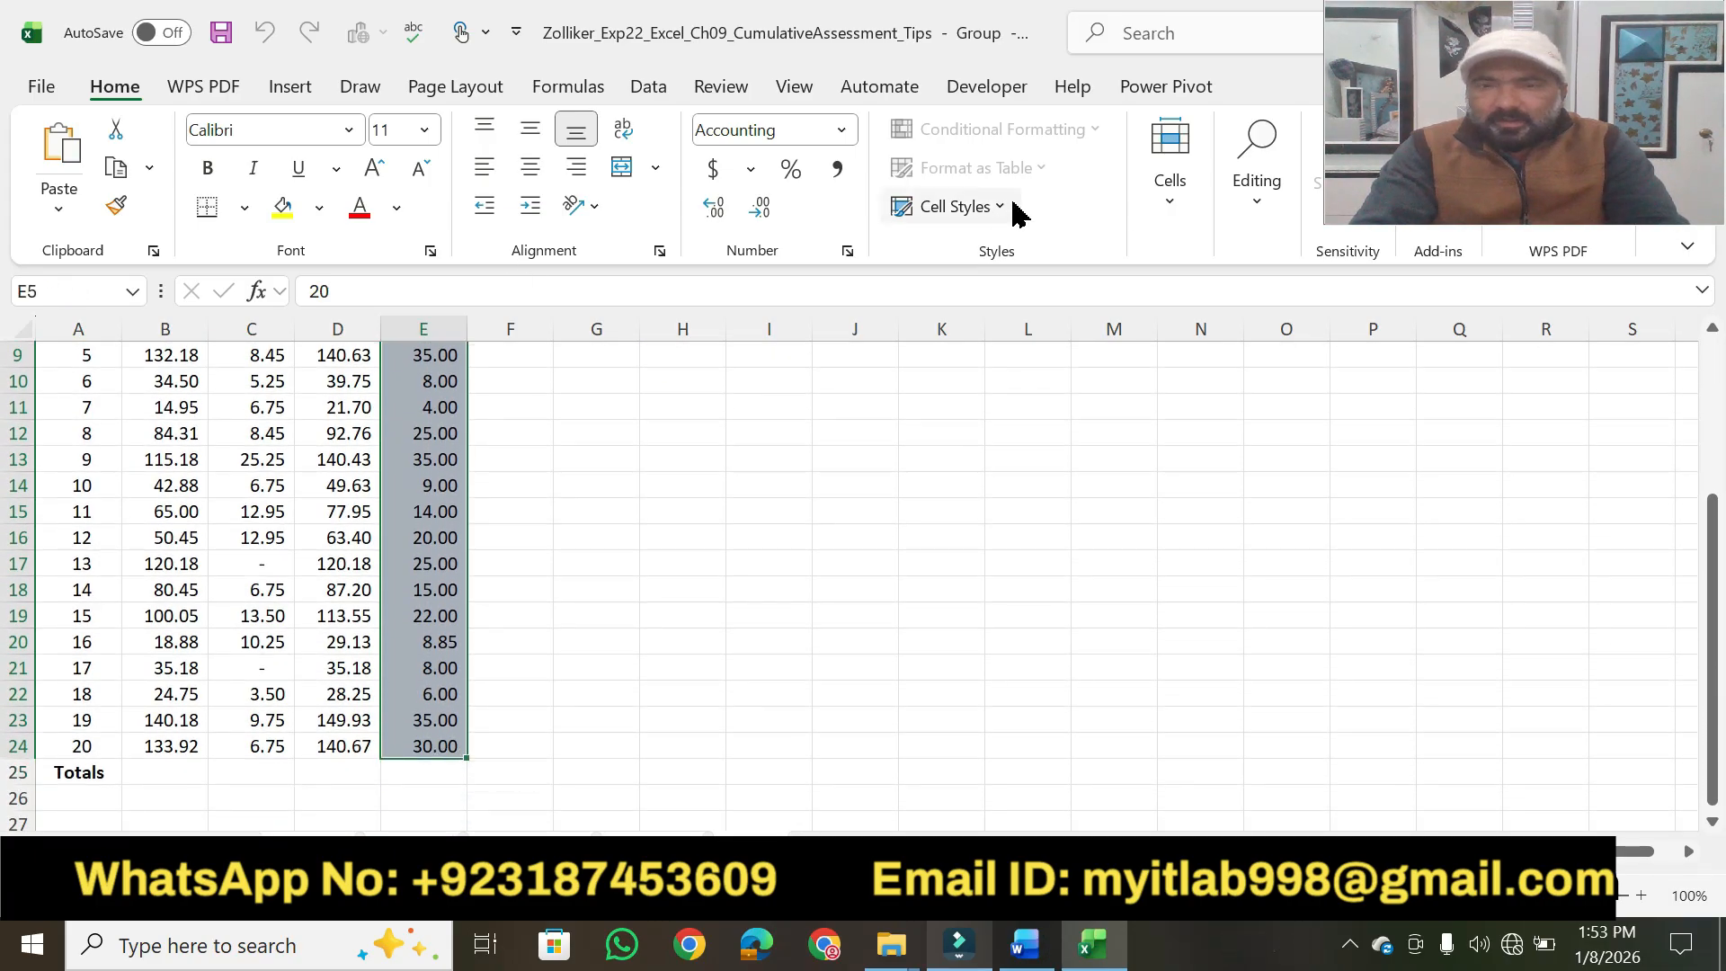
pyautogui.click(1248, 209)
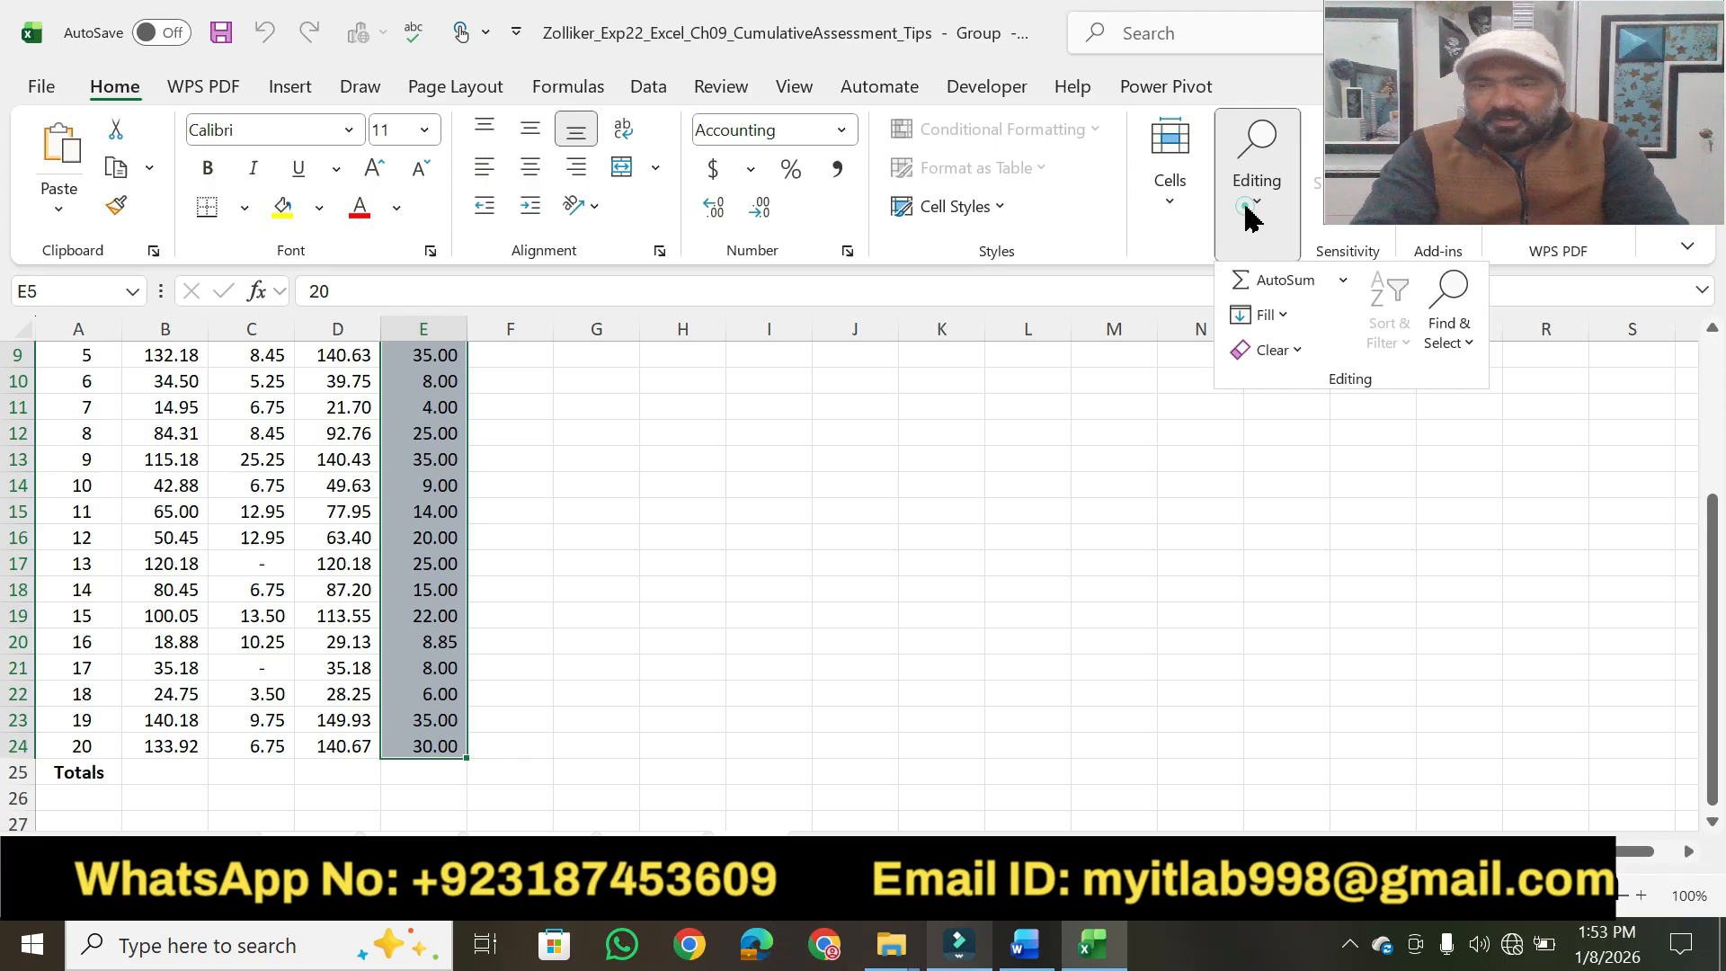
pyautogui.click(1284, 317)
pyautogui.click(1317, 513)
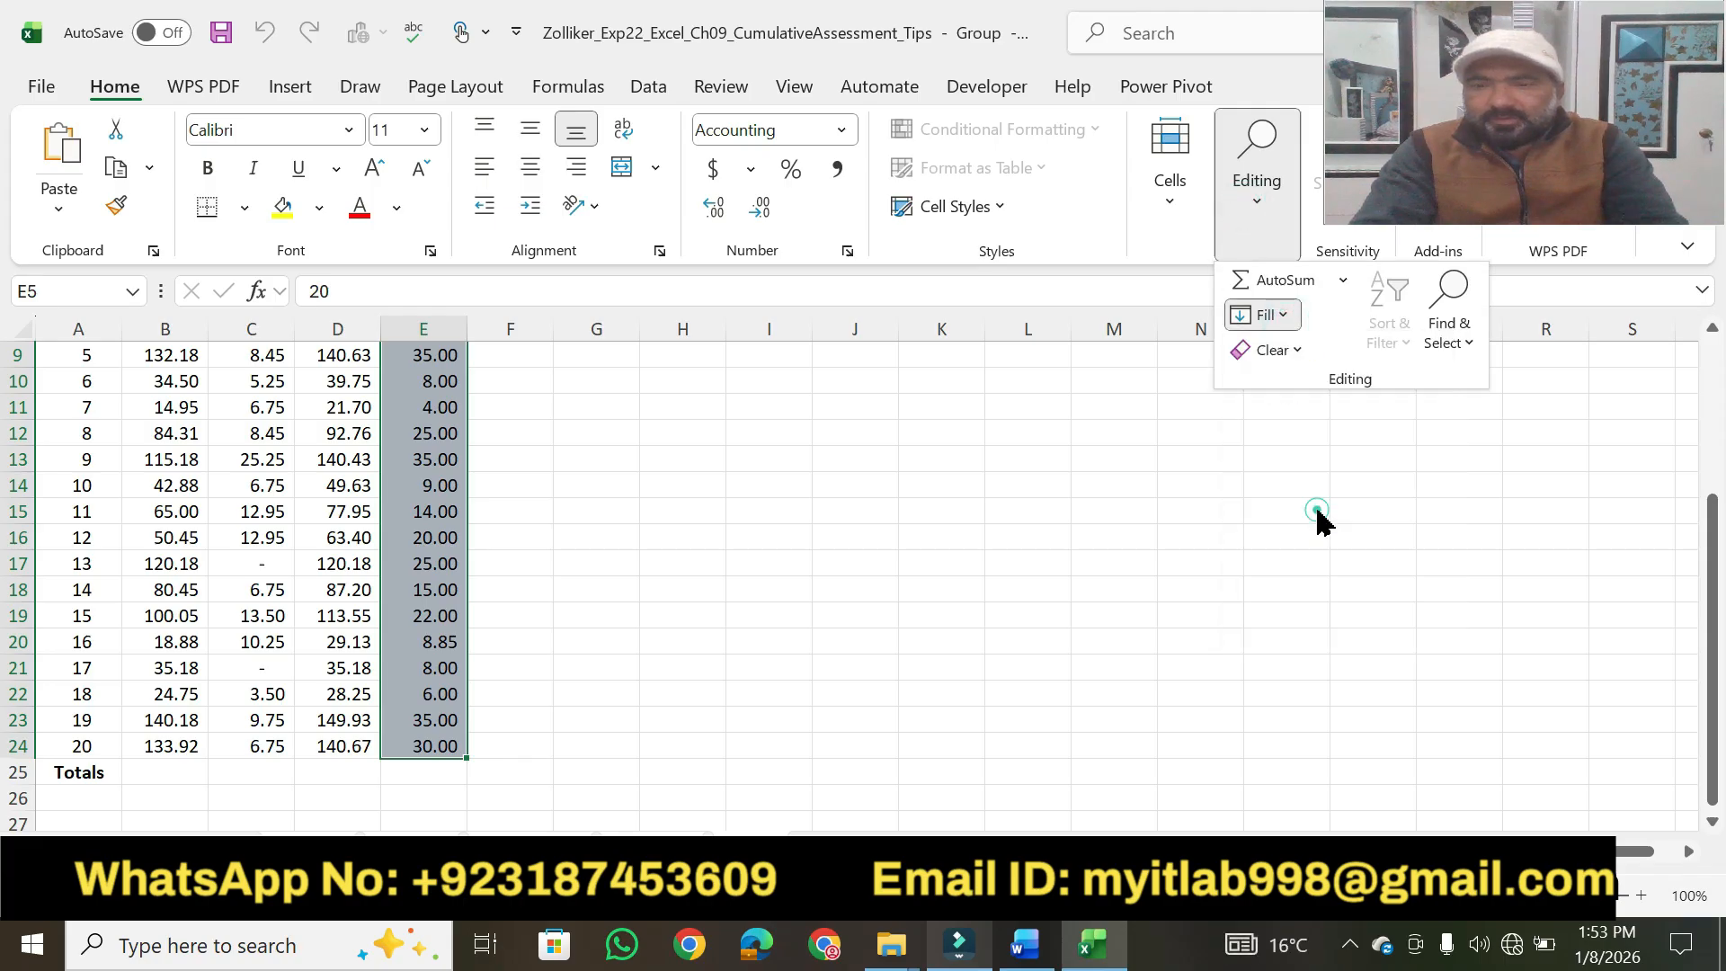
pyautogui.click(1011, 529)
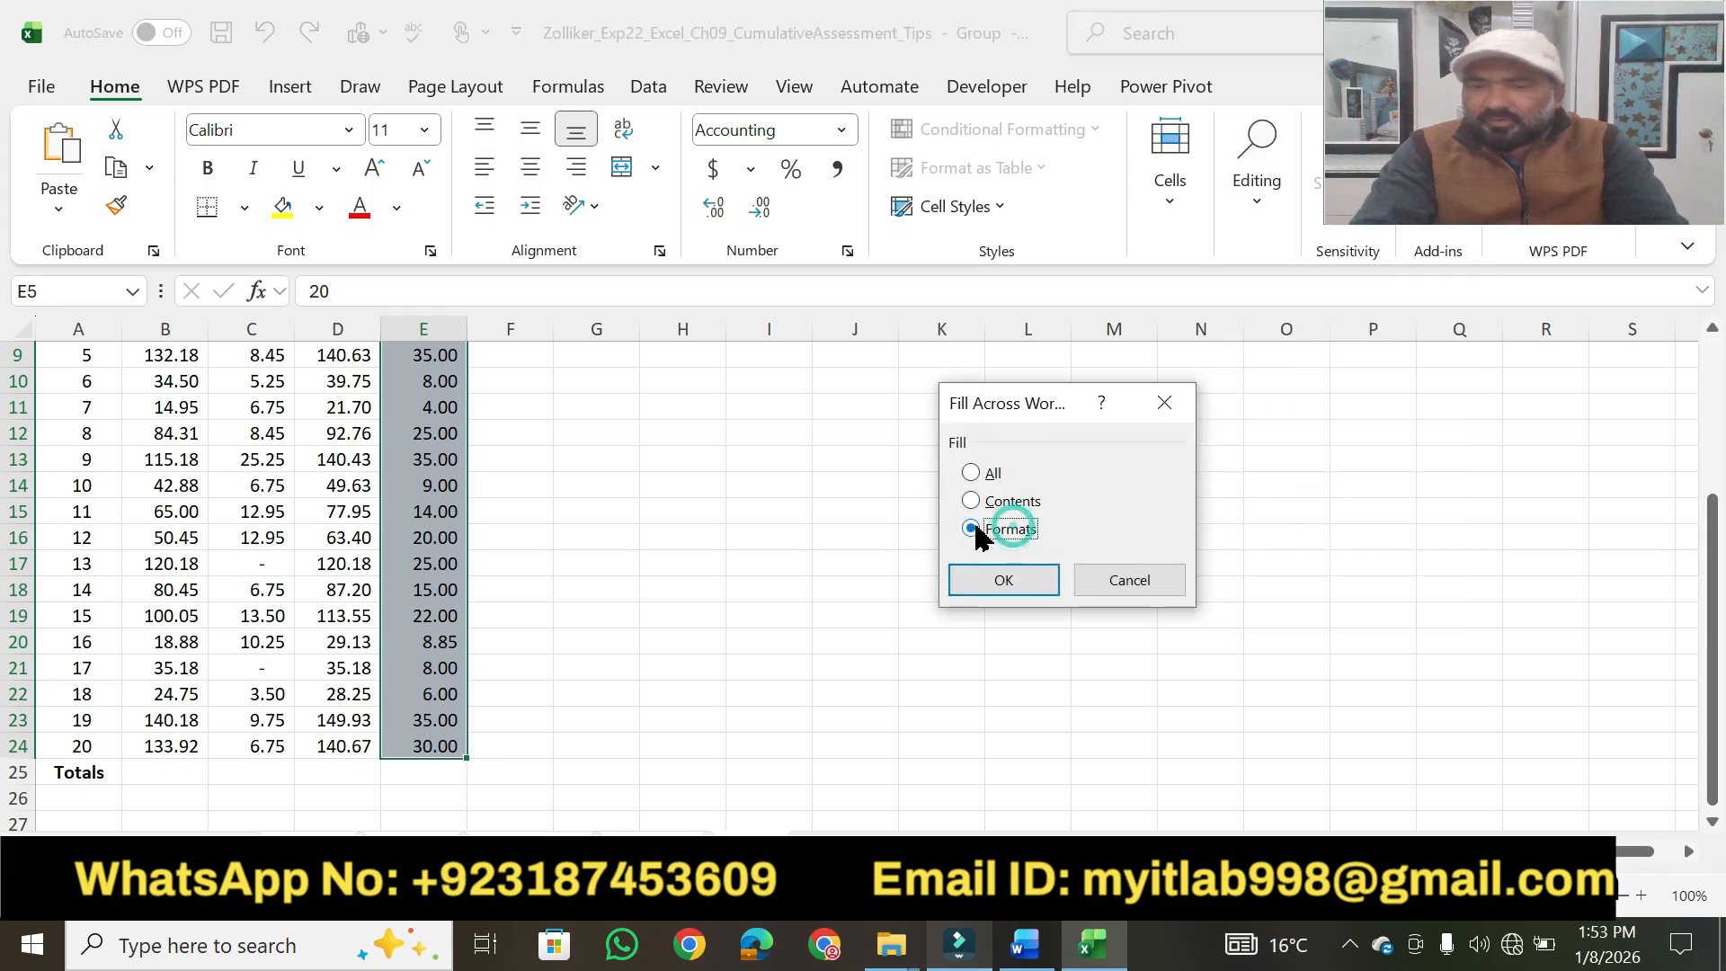
pyautogui.click(988, 585)
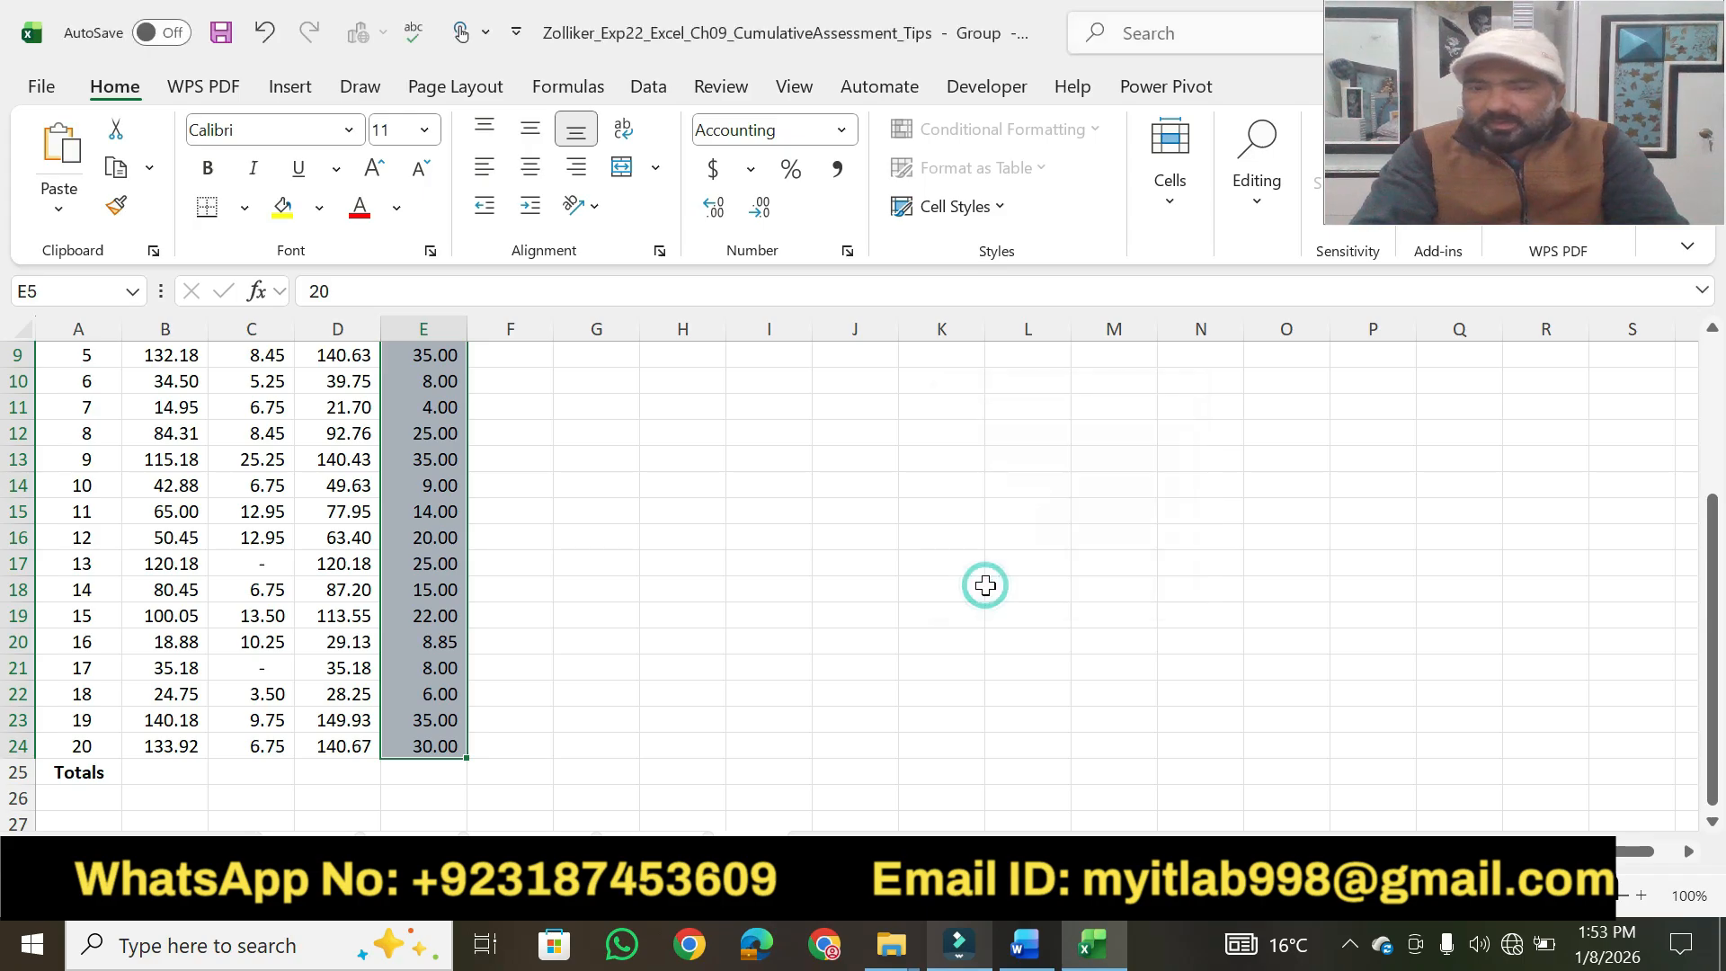
# Check the Tip Left column's formatting on the Thursday, Wednesday, Tuesday and Monday worksheets.
pyautogui.click(641, 632)
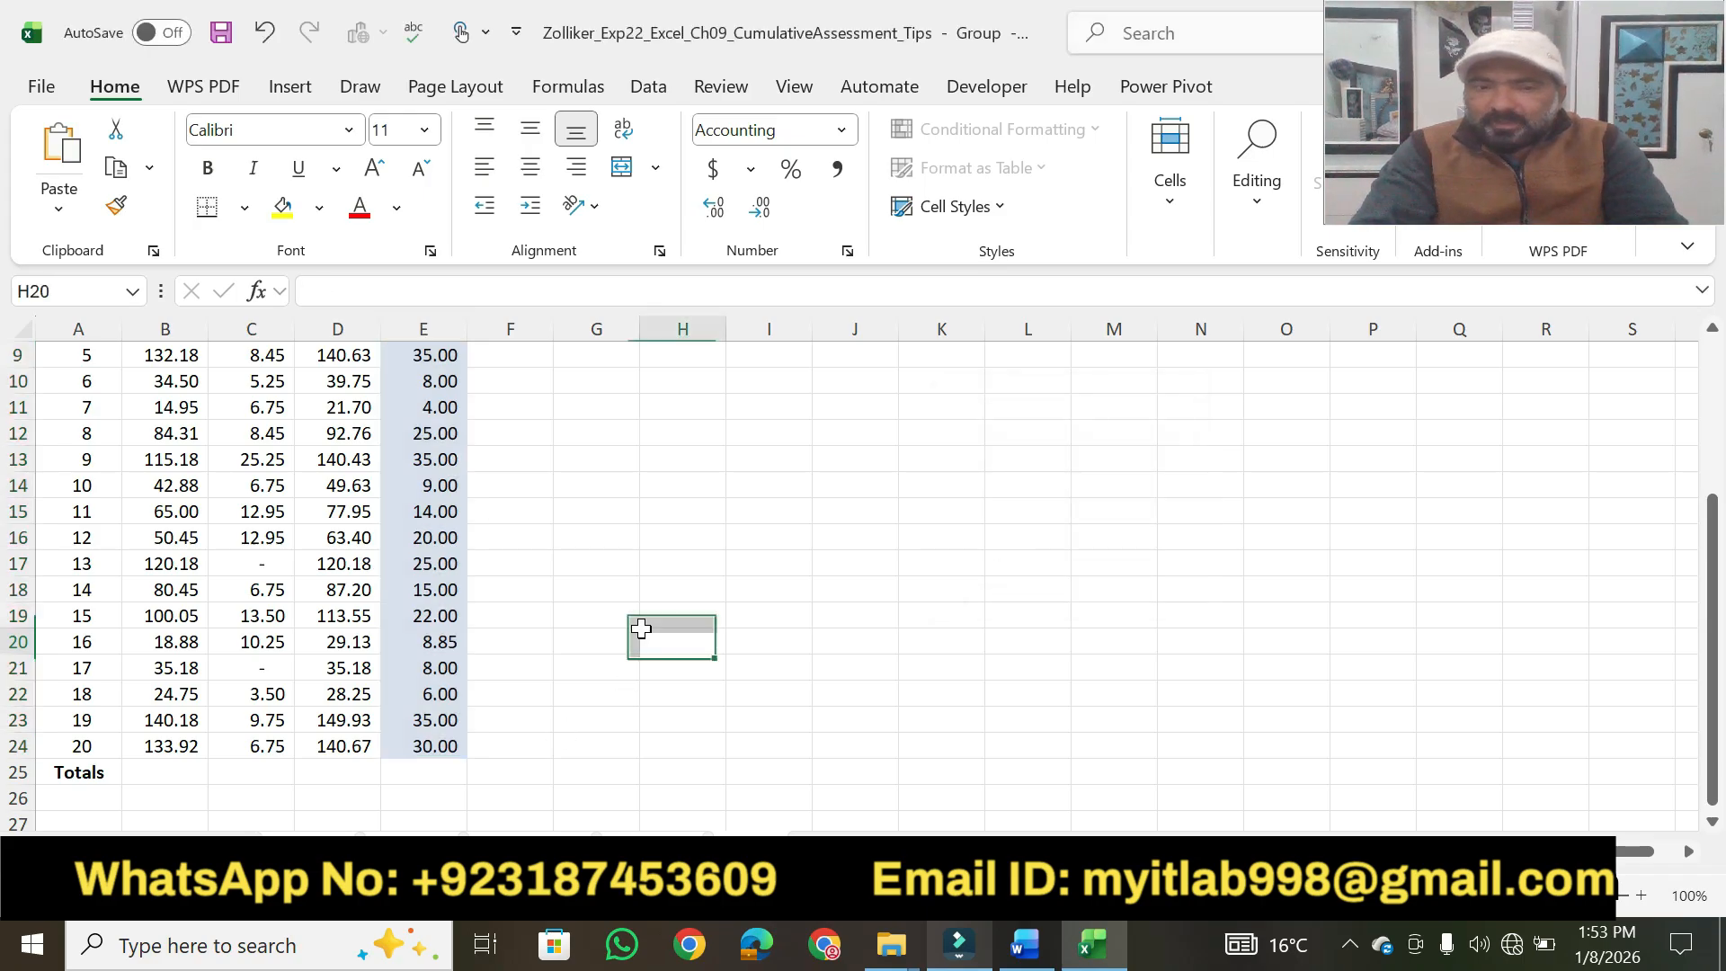
pyautogui.click(653, 849)
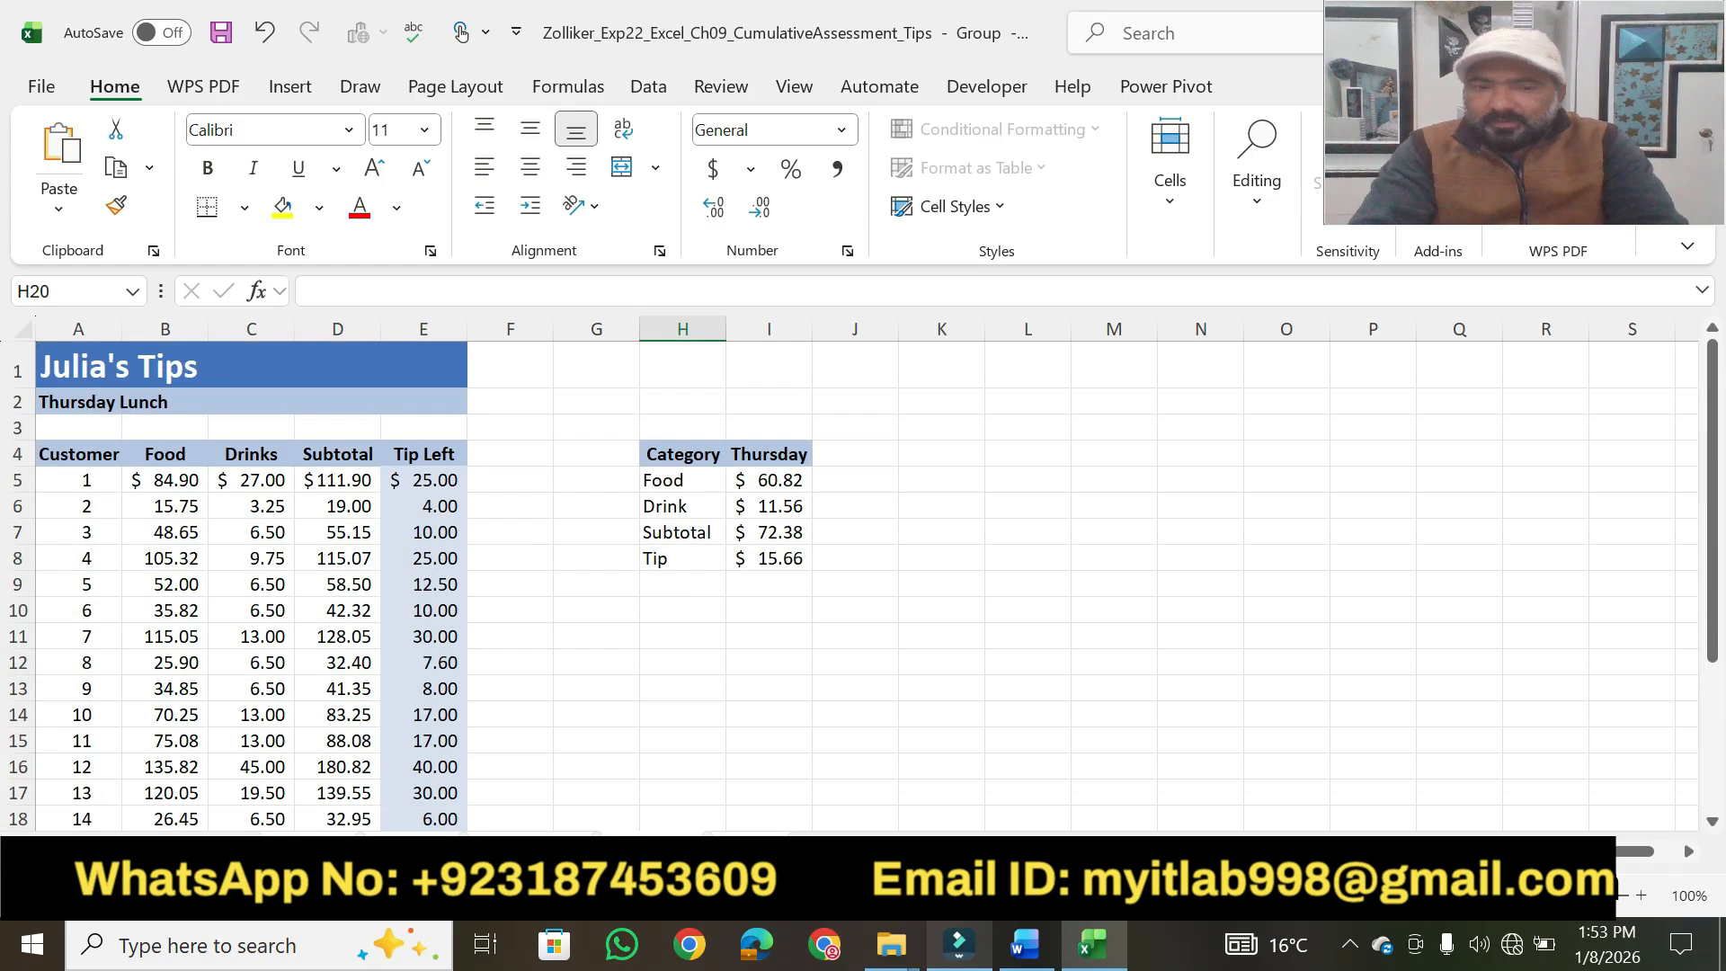
pyautogui.click(531, 850)
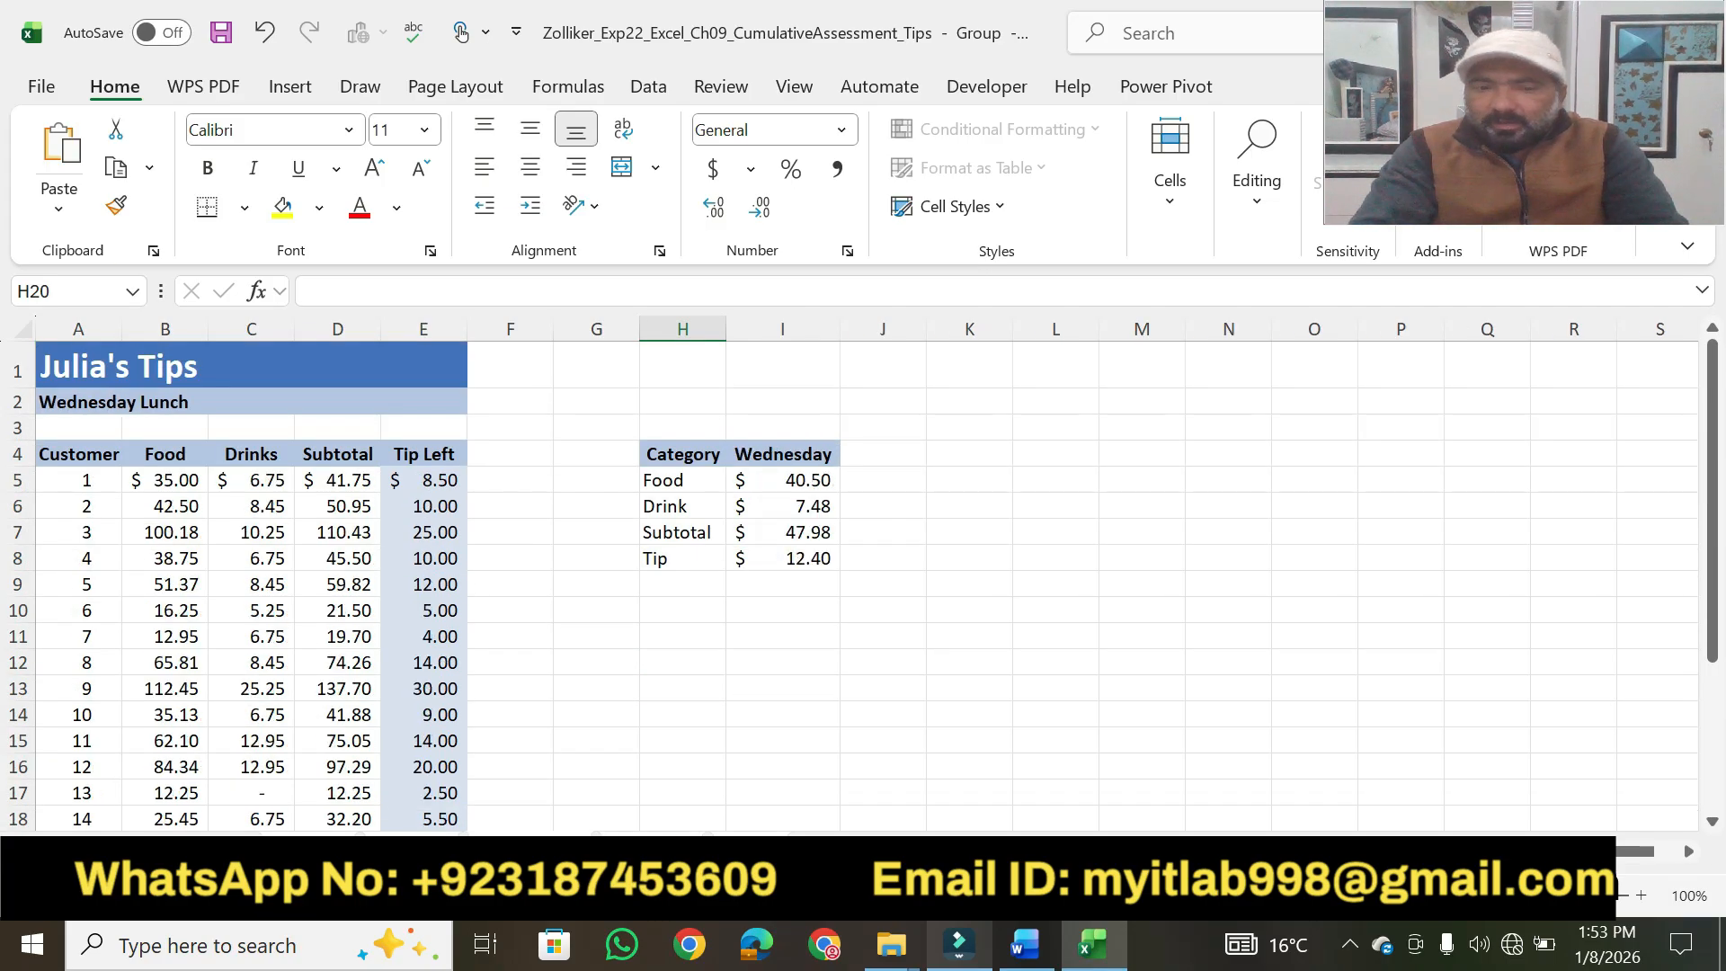
pyautogui.click(412, 849)
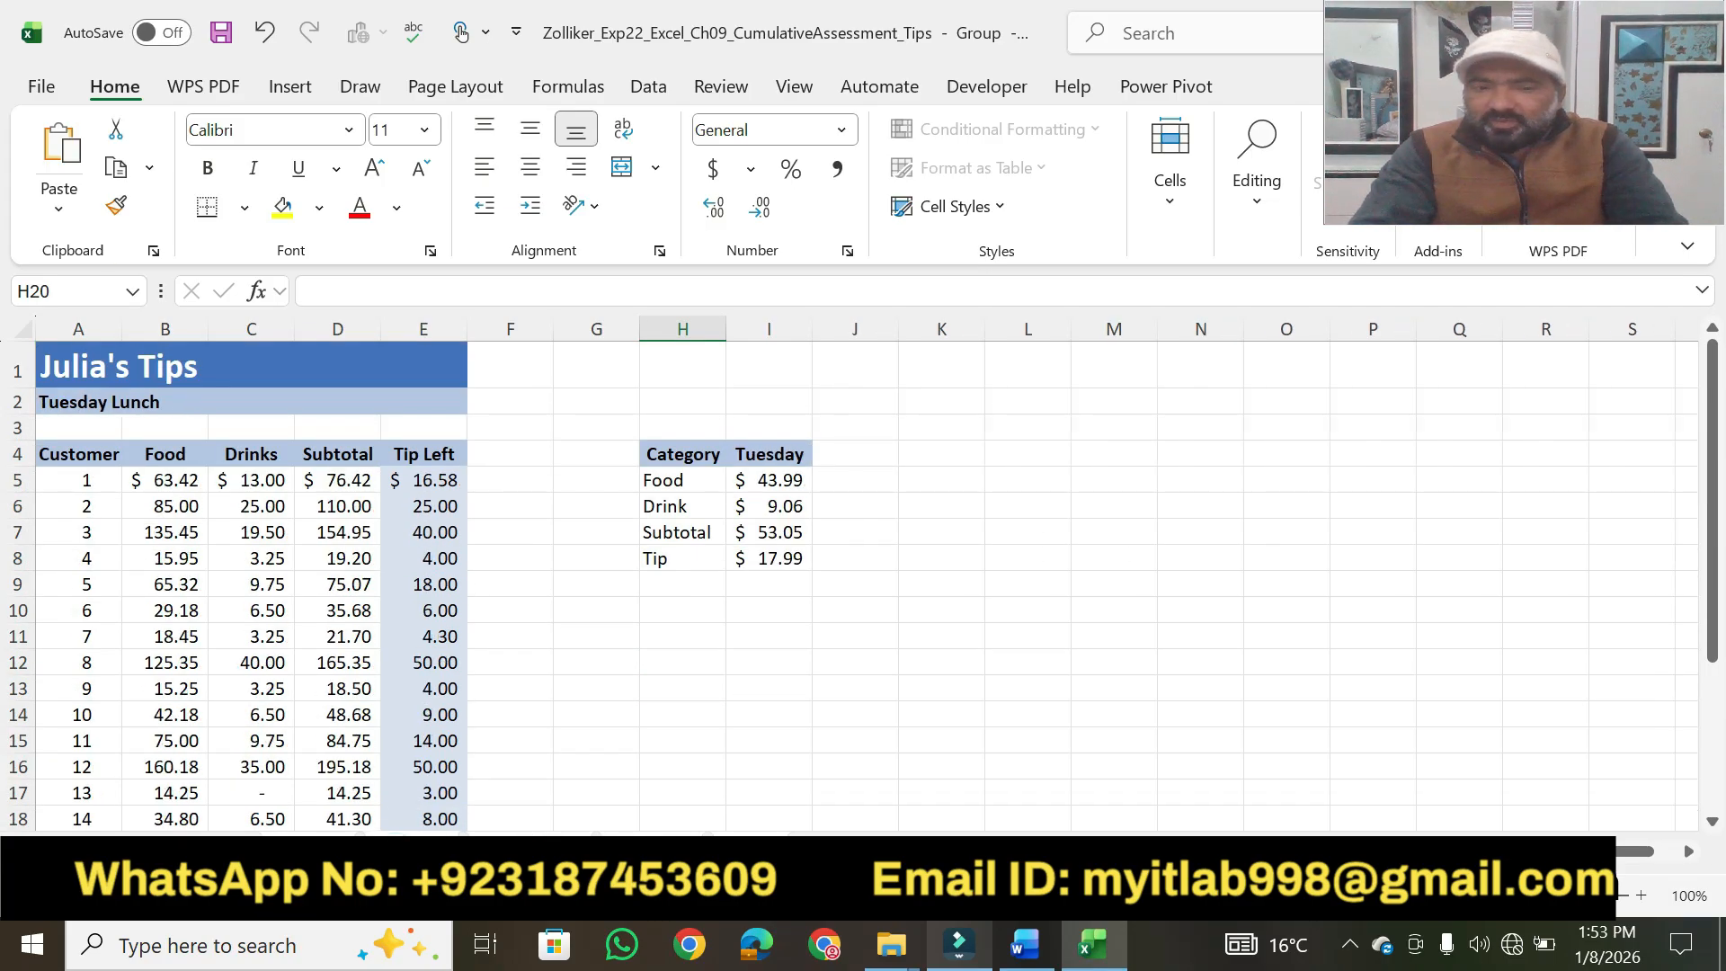
pyautogui.click(293, 850)
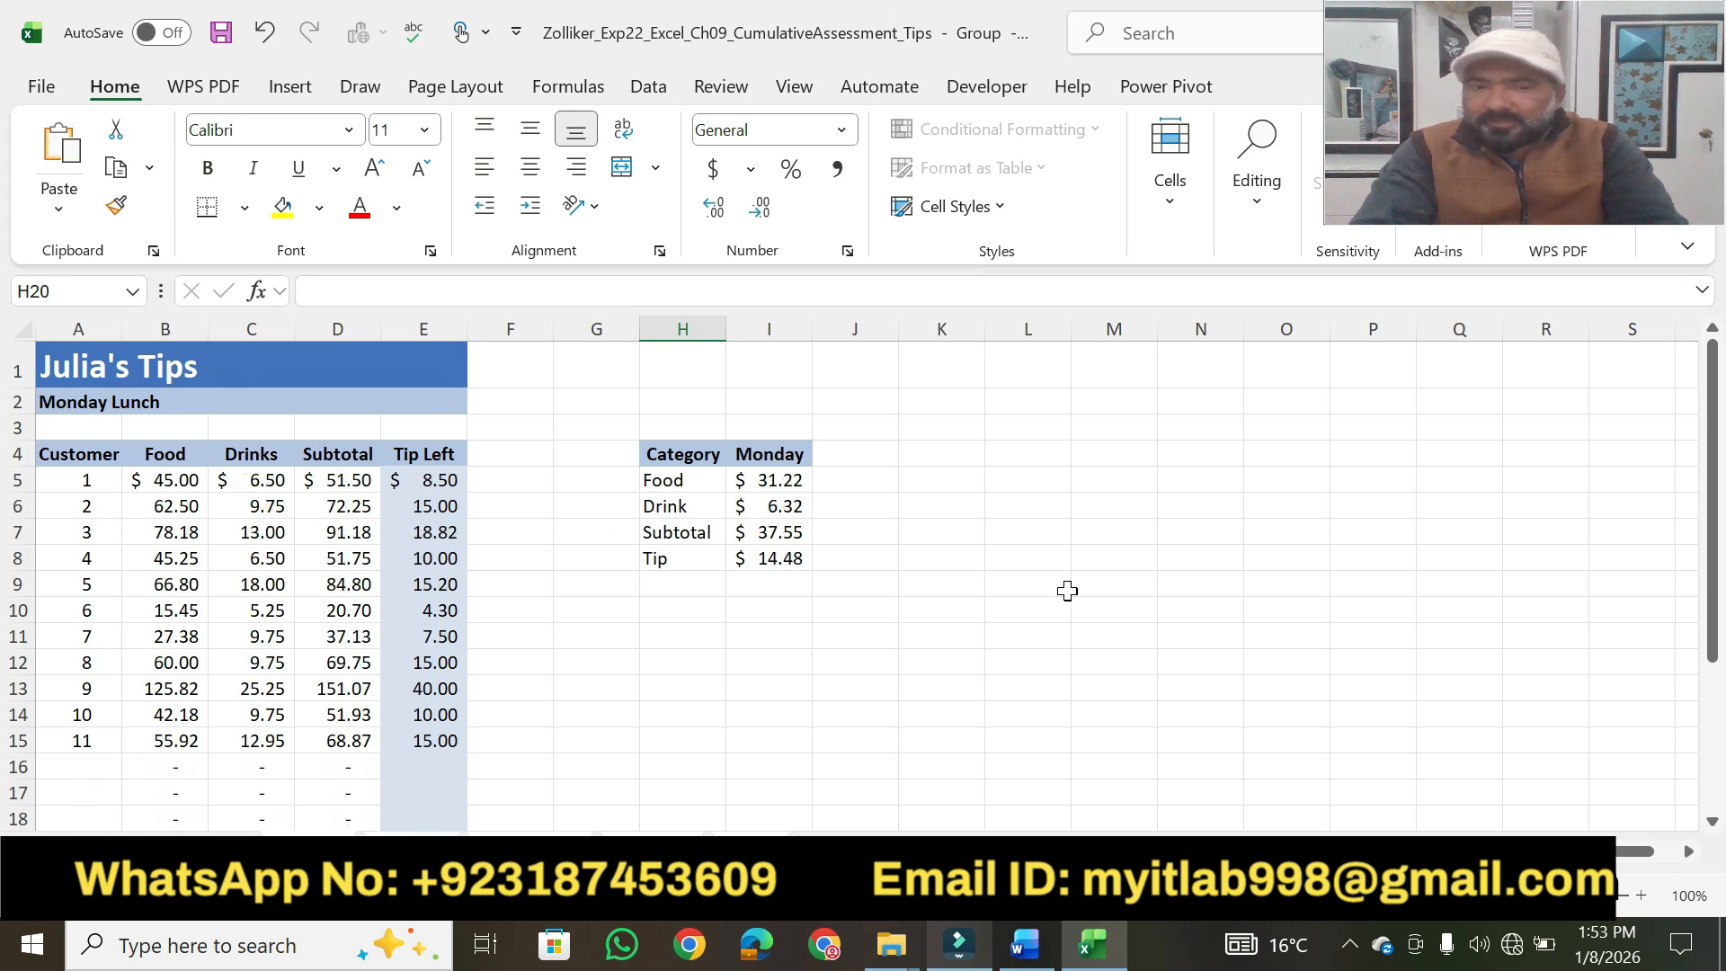
# Switch to Word and highlight step 2's hint "The Home tab contains the Fill option" and its points value in yellow.
pyautogui.click(1029, 946)
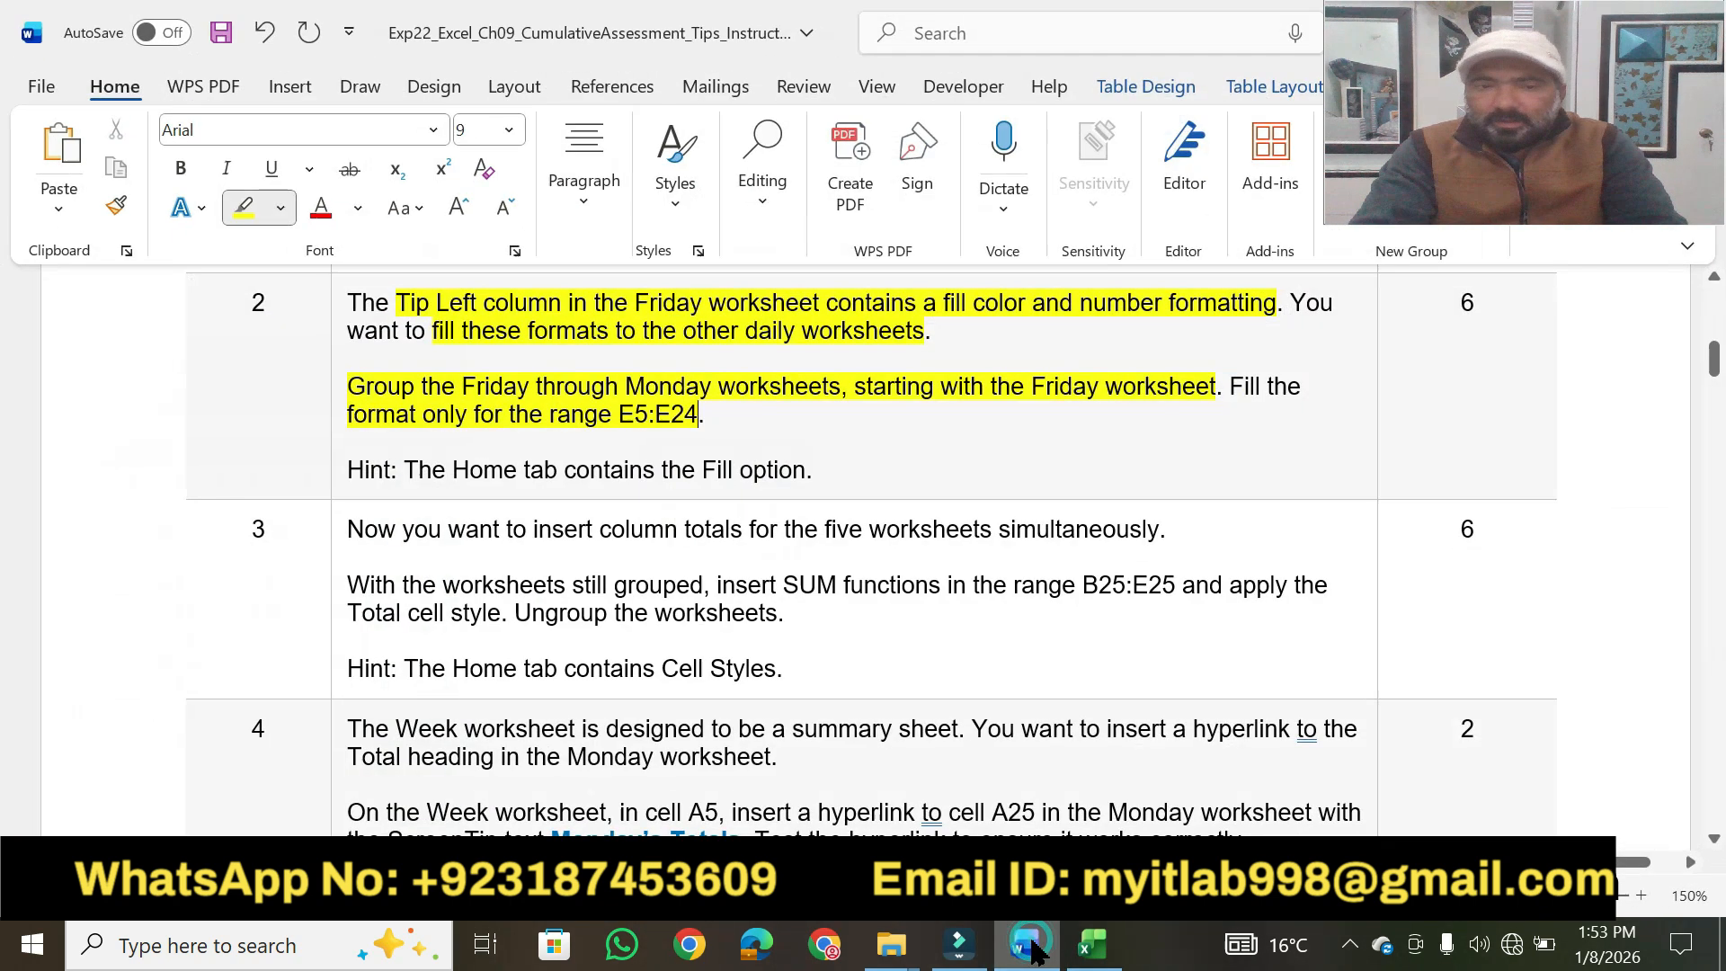
pyautogui.moveTo(403, 468); pyautogui.dragTo(805, 469)
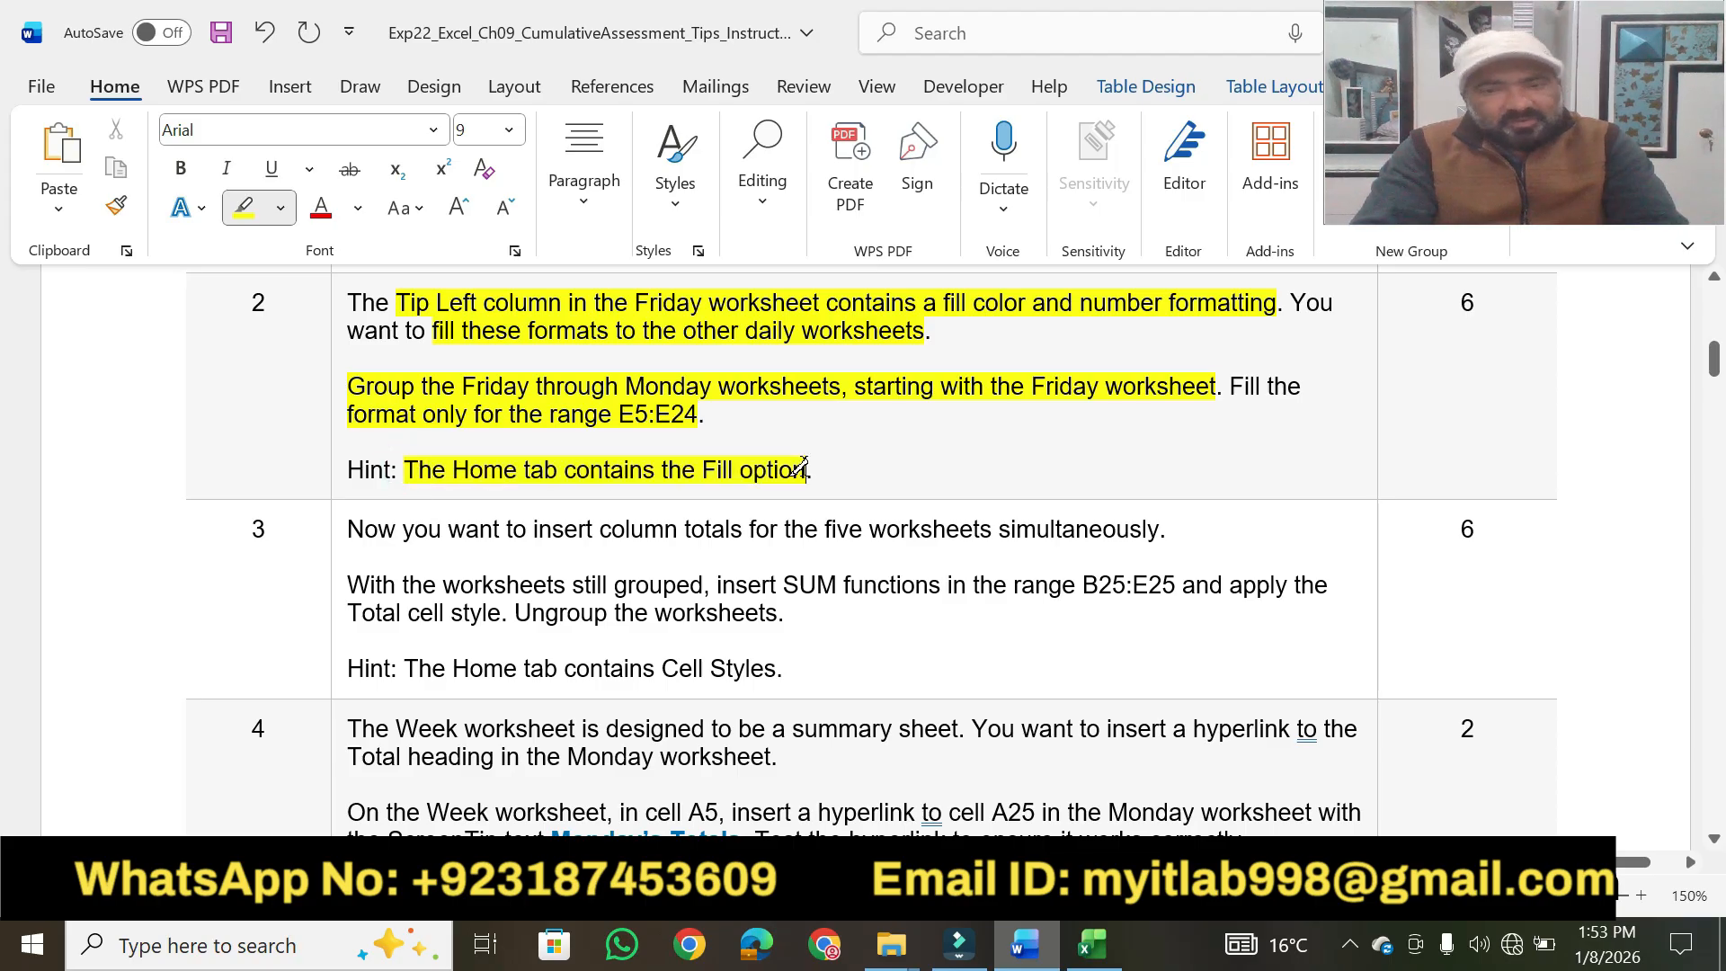
pyautogui.moveTo(1486, 297); pyautogui.dragTo(1458, 302)
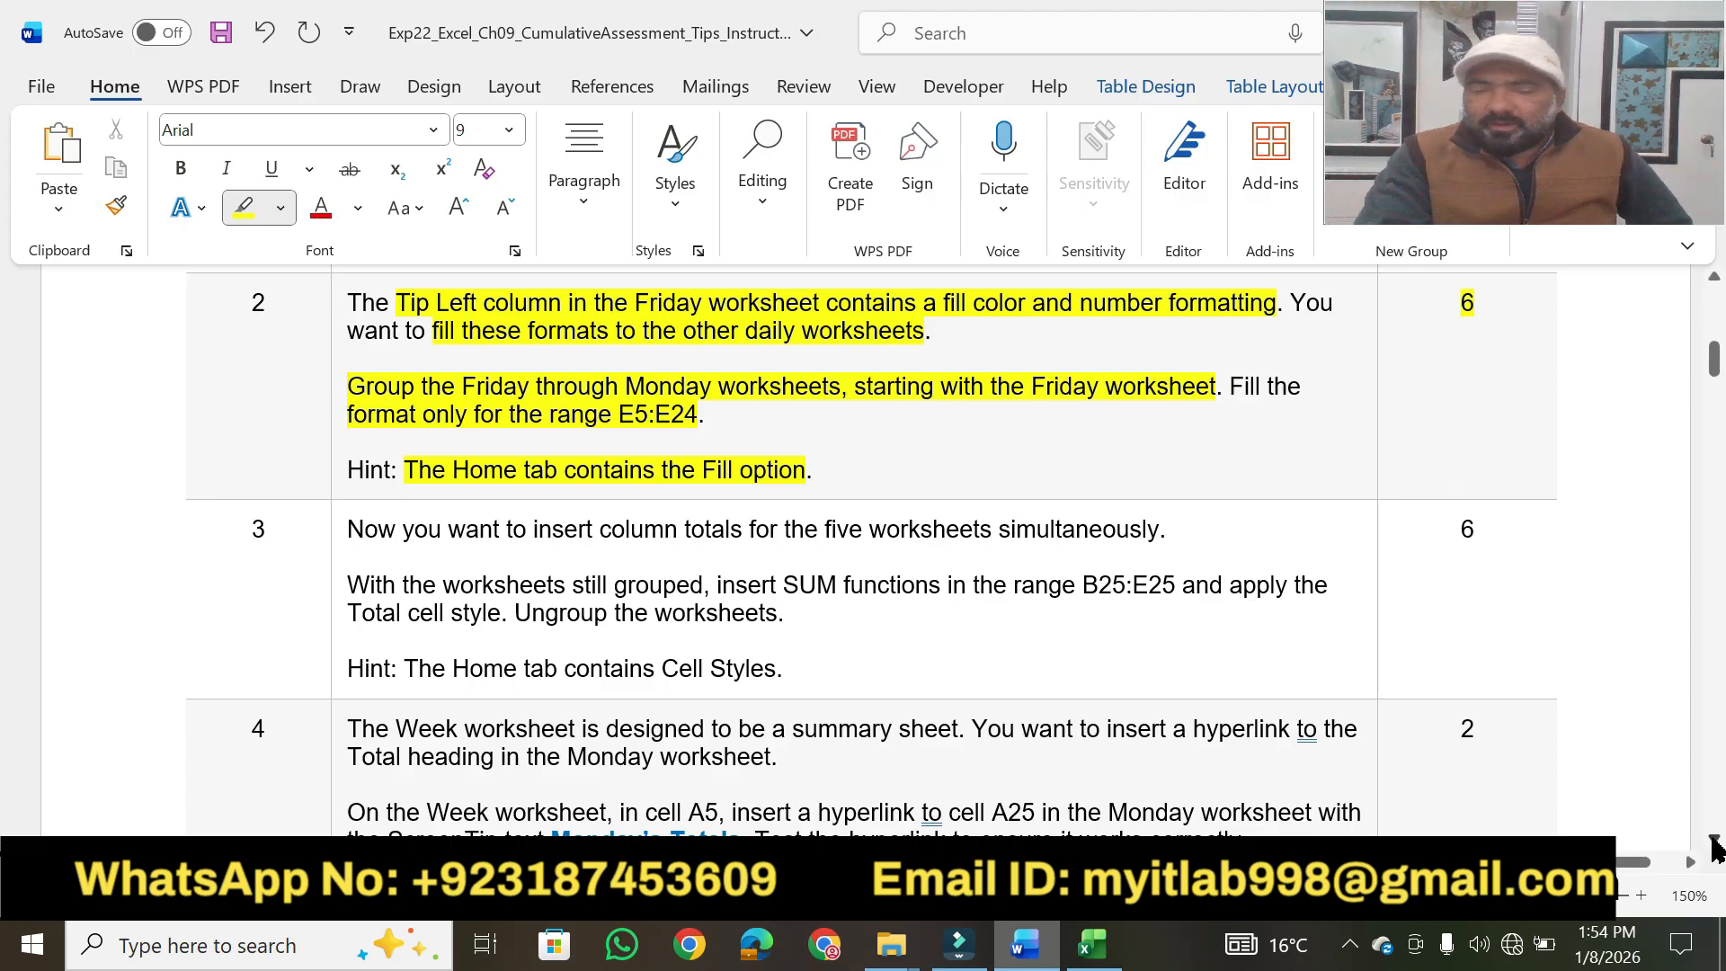
# Highlight step 3's key phrases in yellow, from "you want to insert column totals" to "the range B25:E25 and".
pyautogui.scroll(-3, 1717, 848)
pyautogui.scroll(-1, 1716, 848)
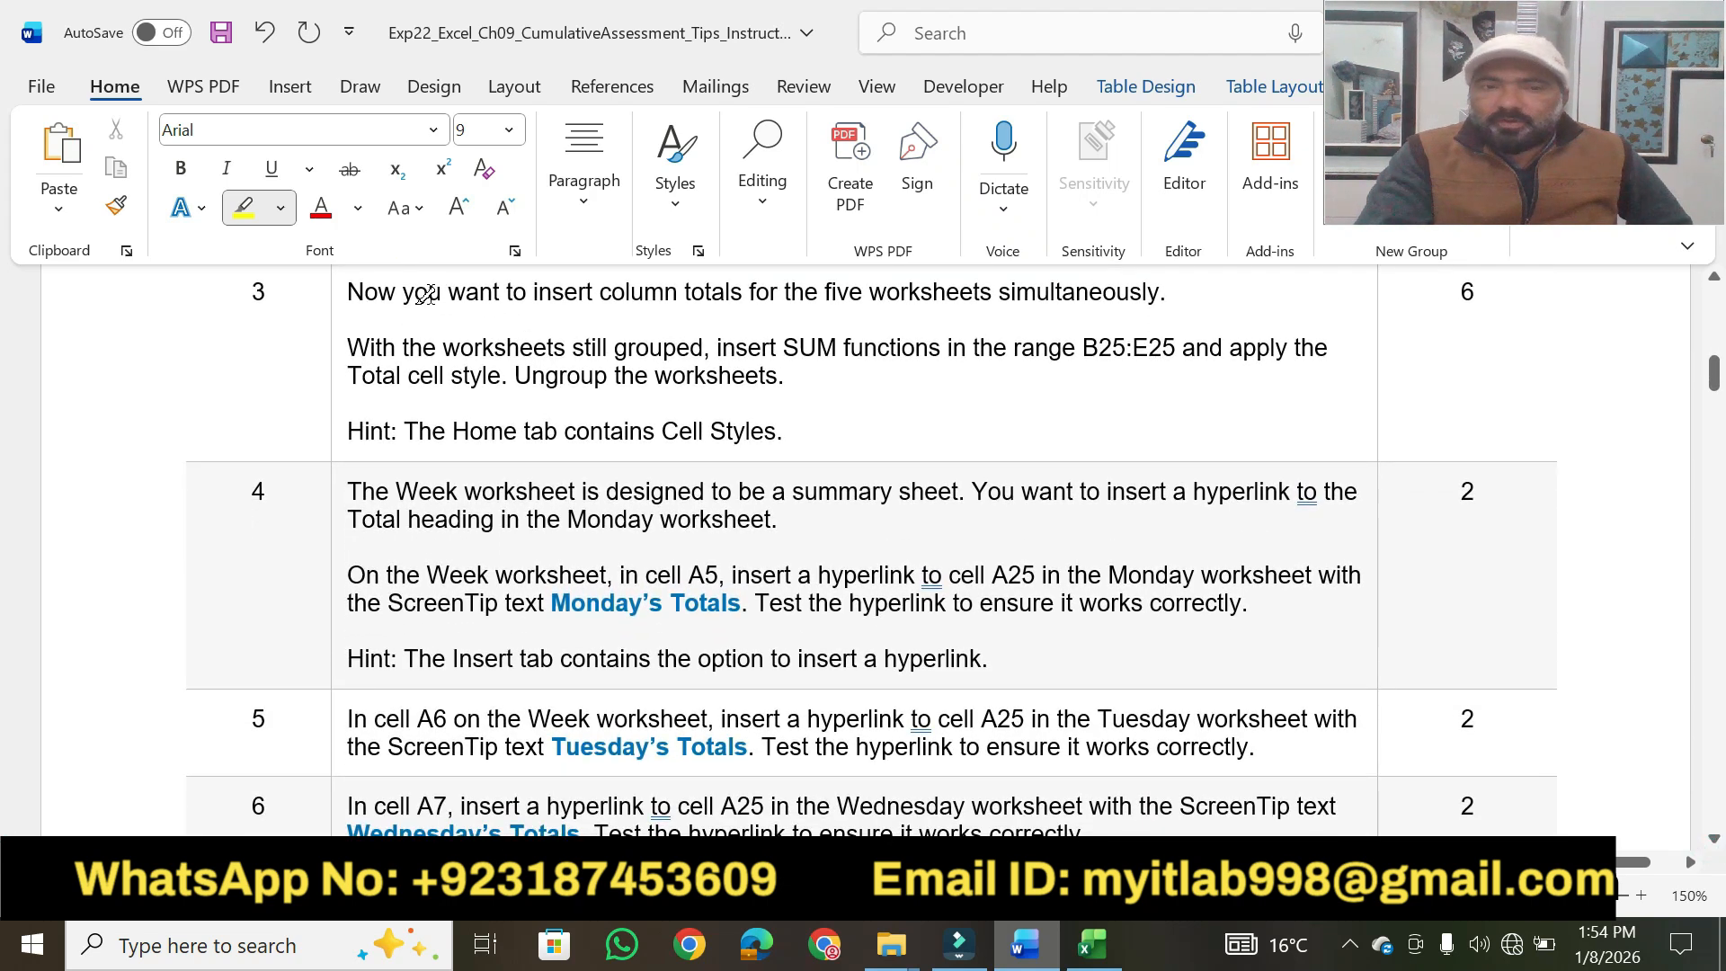
pyautogui.moveTo(404, 293); pyautogui.dragTo(1158, 286)
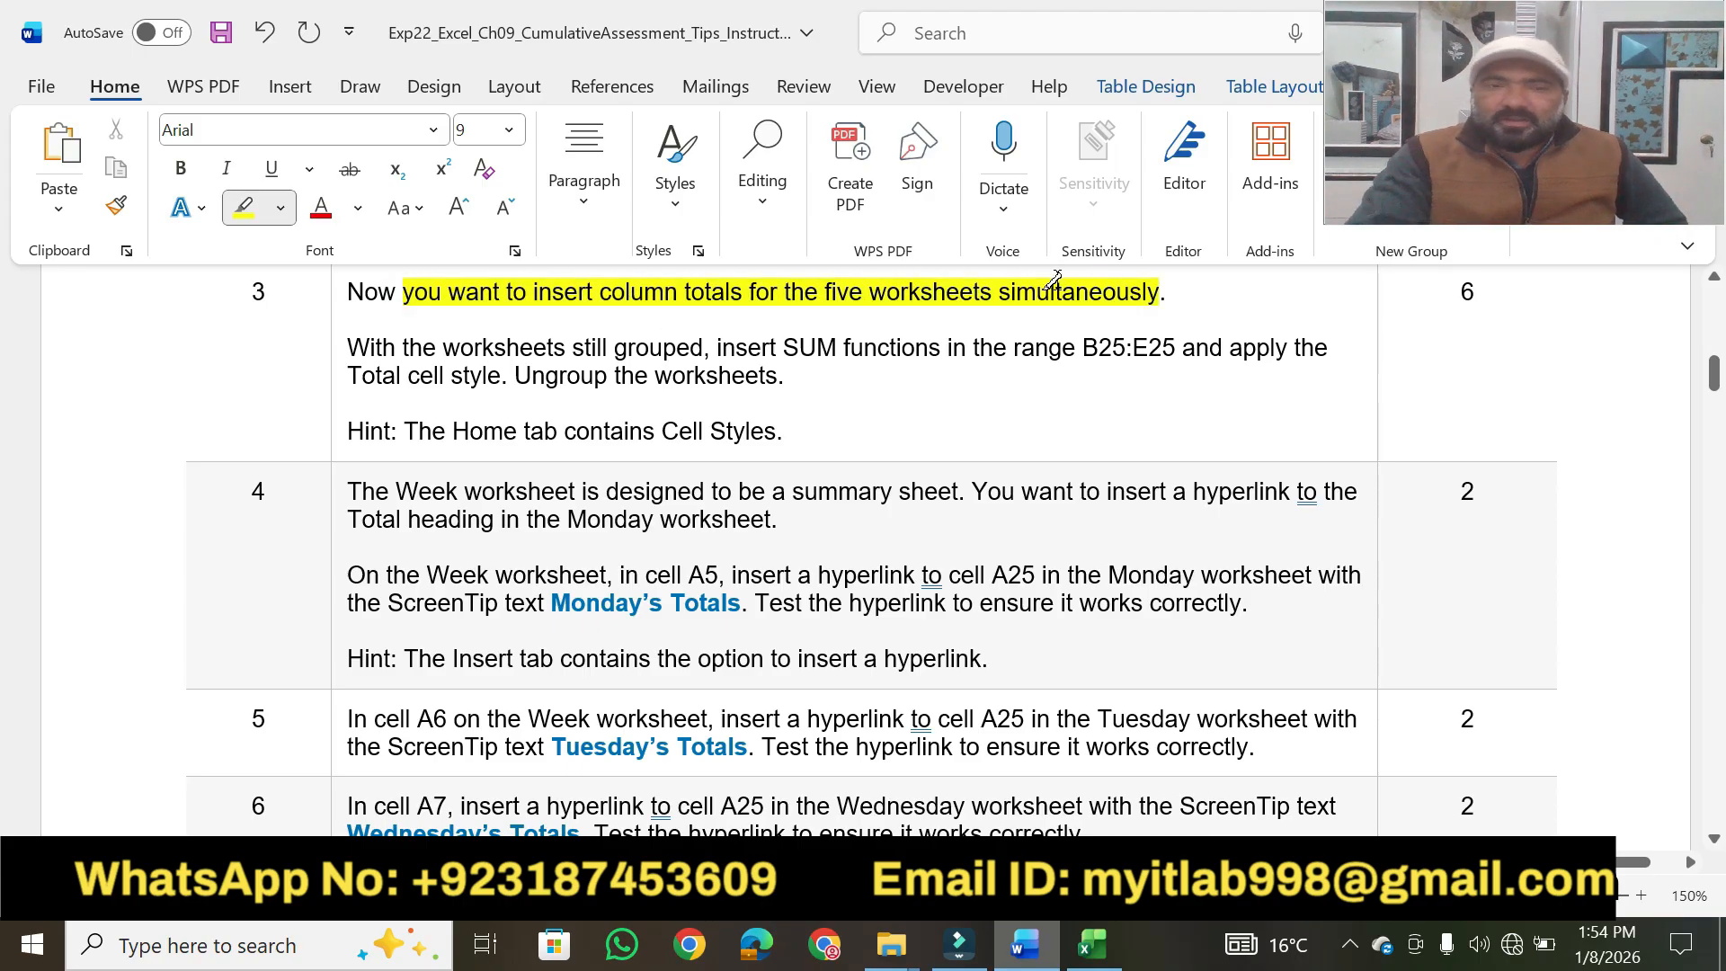
pyautogui.moveTo(426, 346); pyautogui.dragTo(1209, 344)
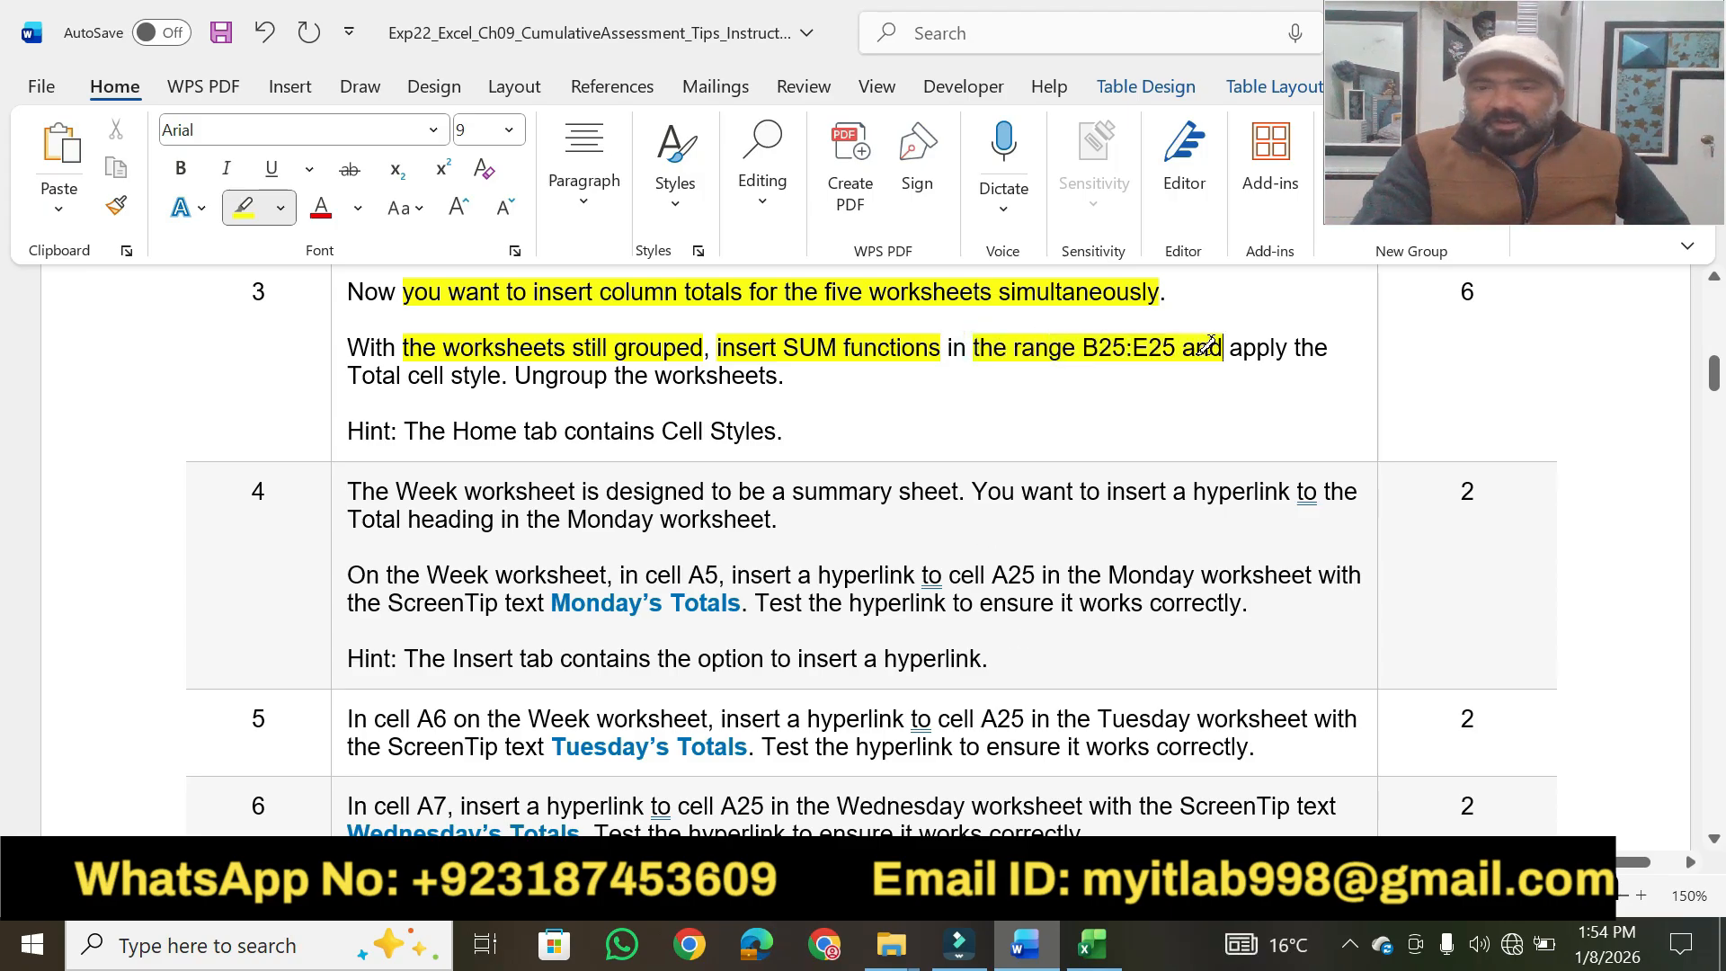
# Switch back to the Excel workbook with the grouped daily worksheets.
pyautogui.click(1094, 944)
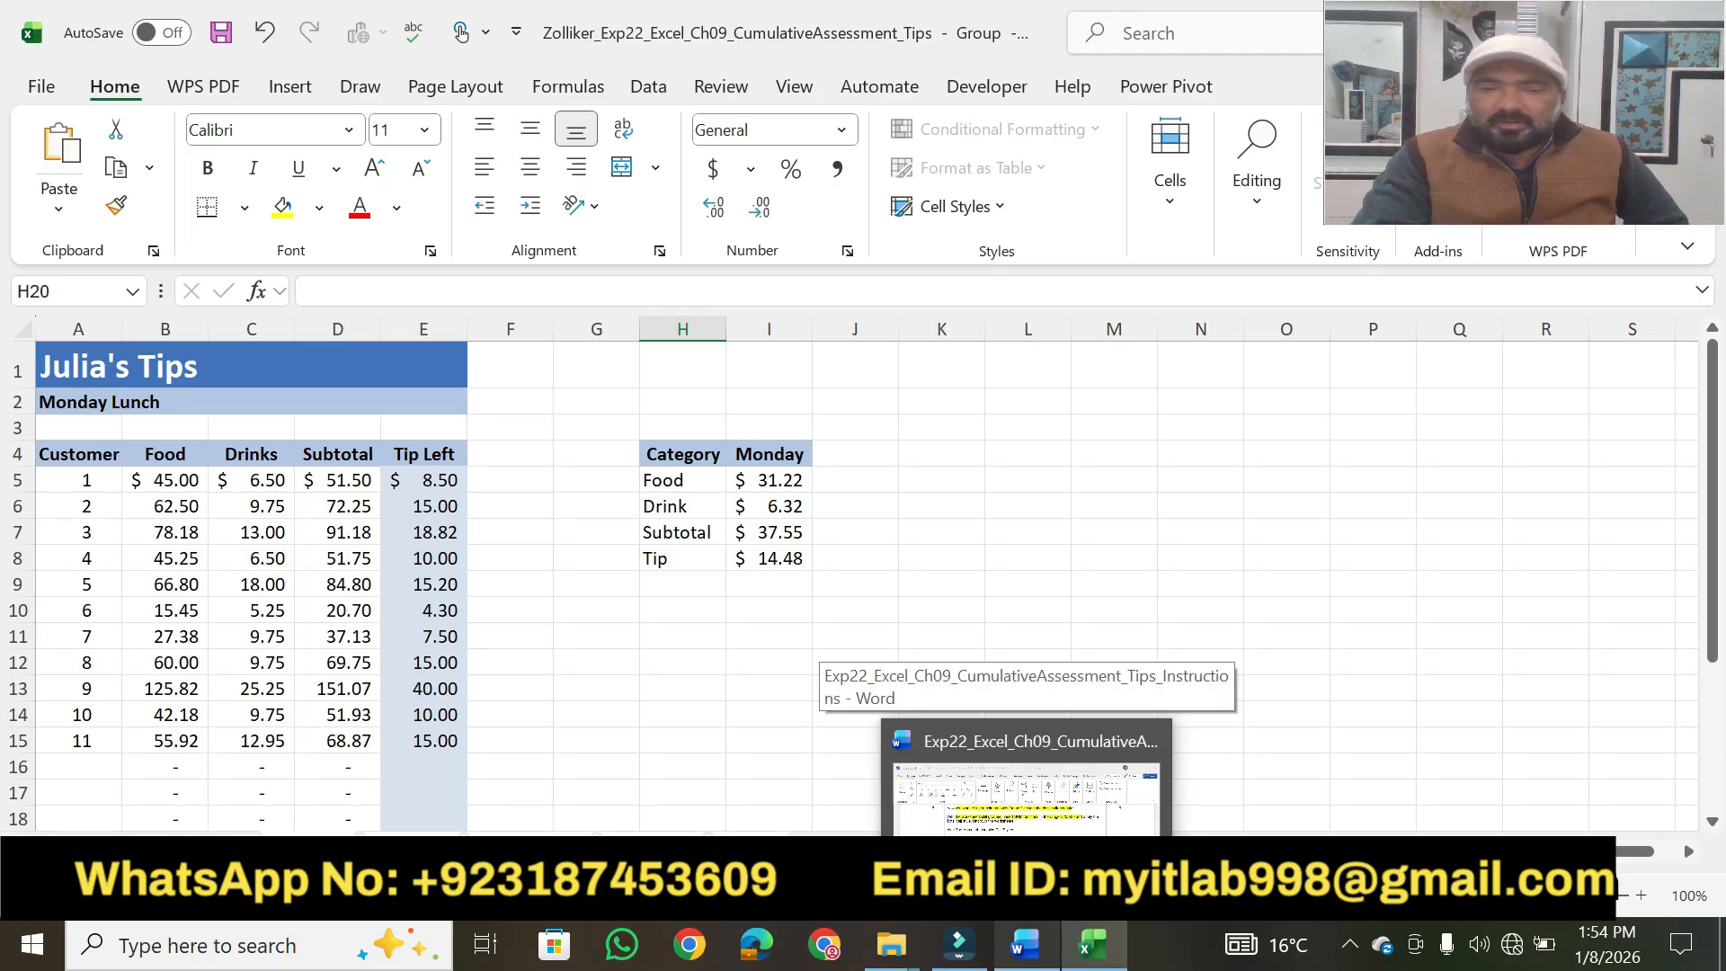
# Examine the empty Totals range B25:E25 on another grouped daily worksheet and recheck step 3's instruction in Word.
pyautogui.click(744, 844)
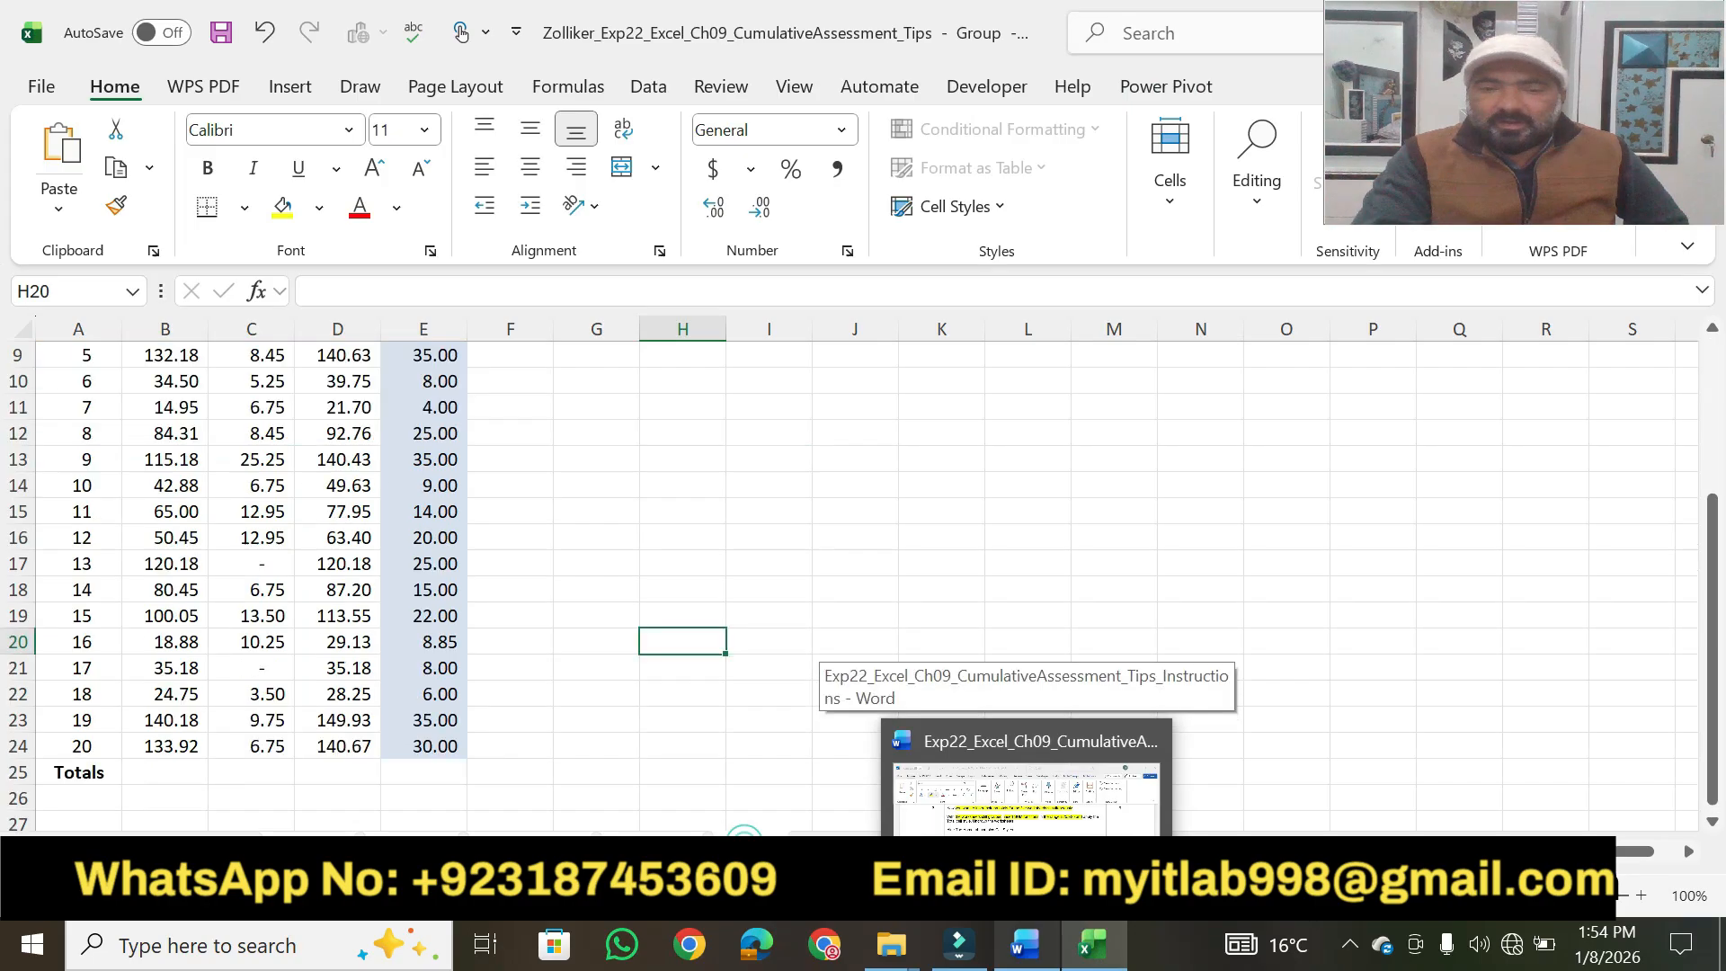
pyautogui.click(146, 769)
pyautogui.moveTo(146, 769); pyautogui.dragTo(413, 775)
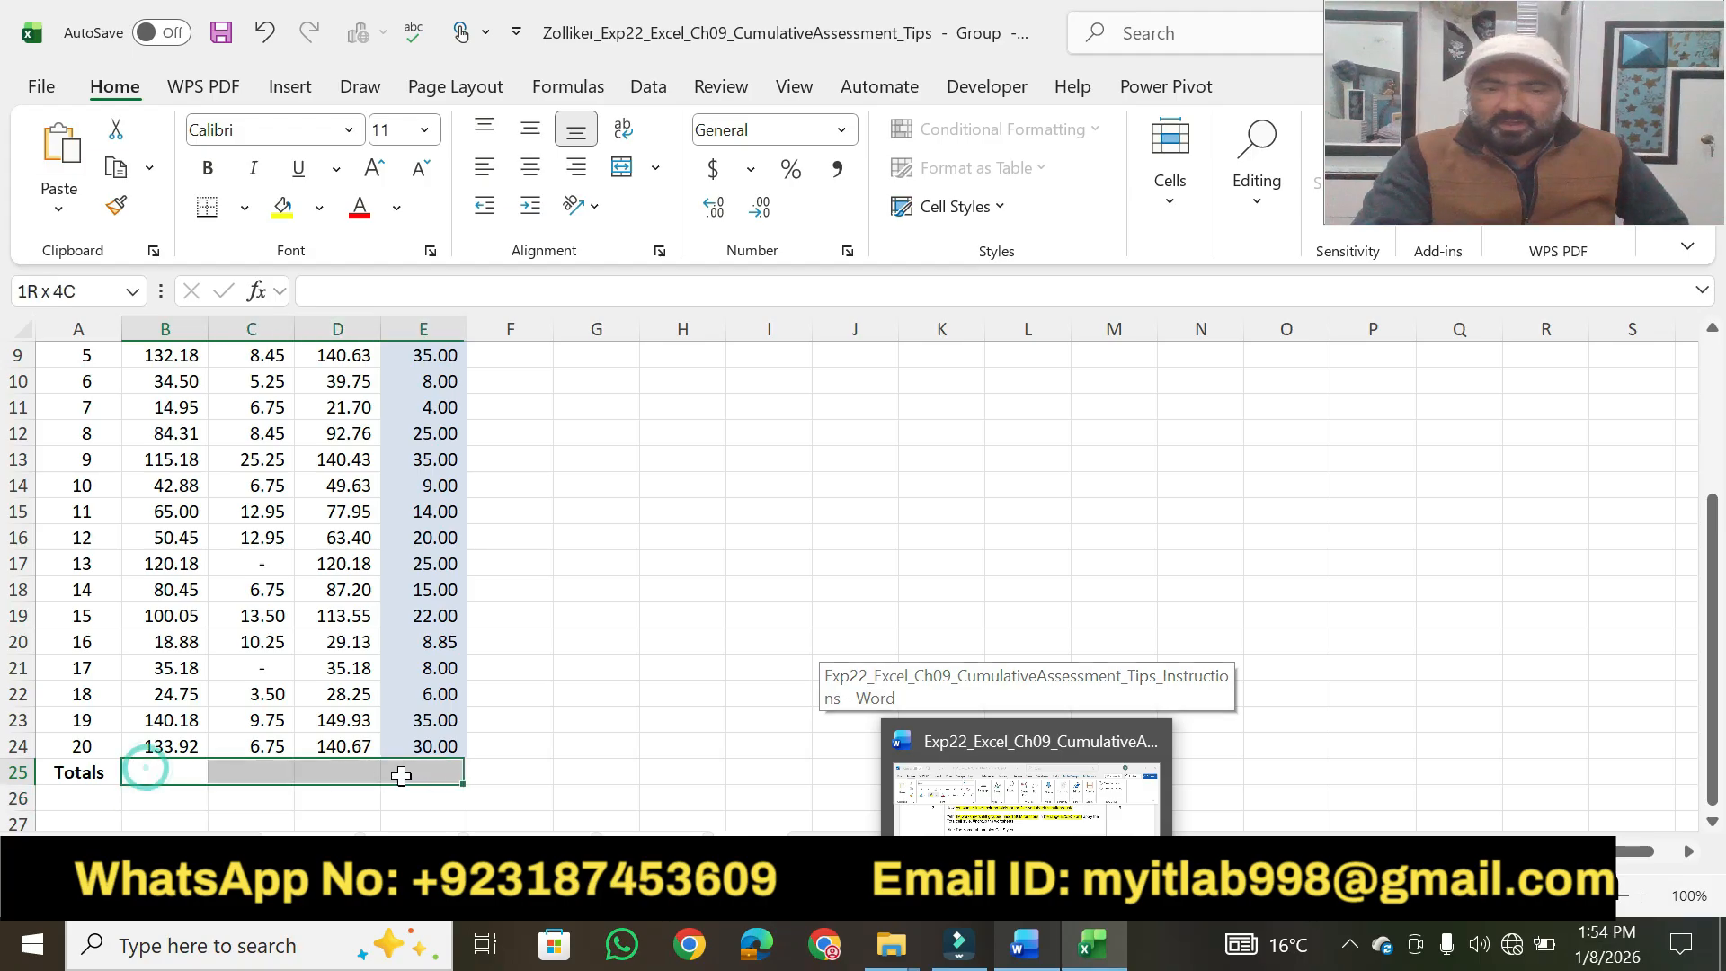
pyautogui.click(926, 633)
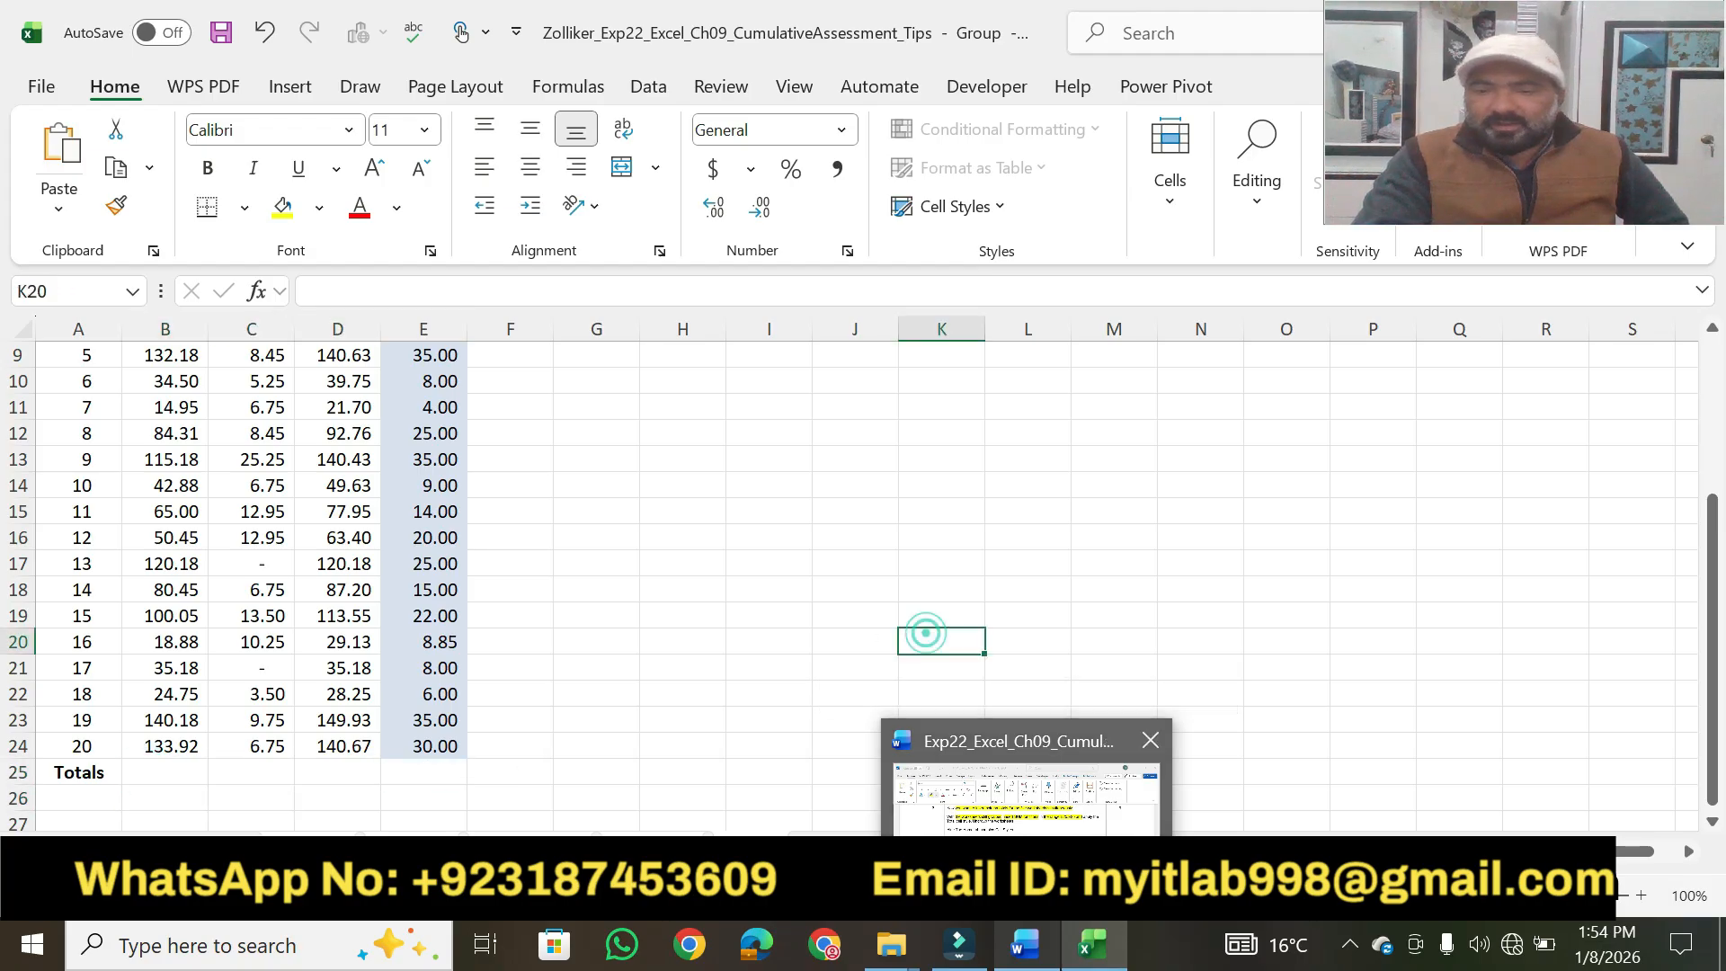
pyautogui.click(1034, 959)
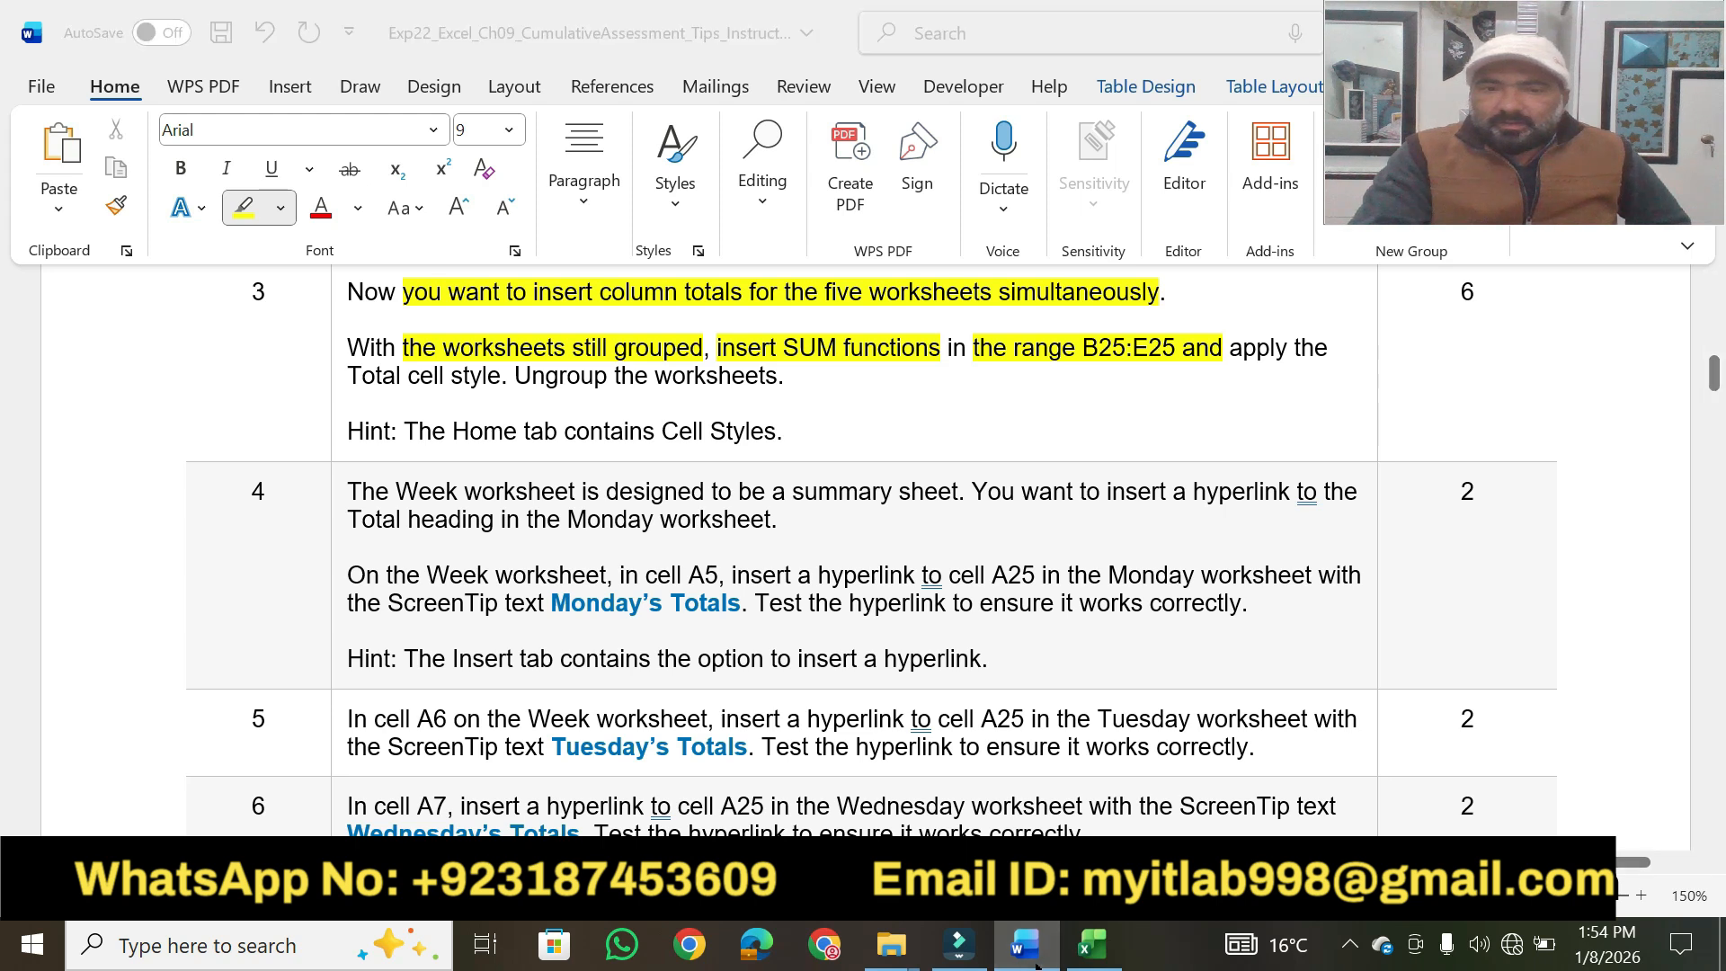
pyautogui.click(1093, 944)
# Enter =SUM(B5:B24) in cell B25 of the grouped worksheets and fill the formula across to E25.
pyautogui.click(168, 766)
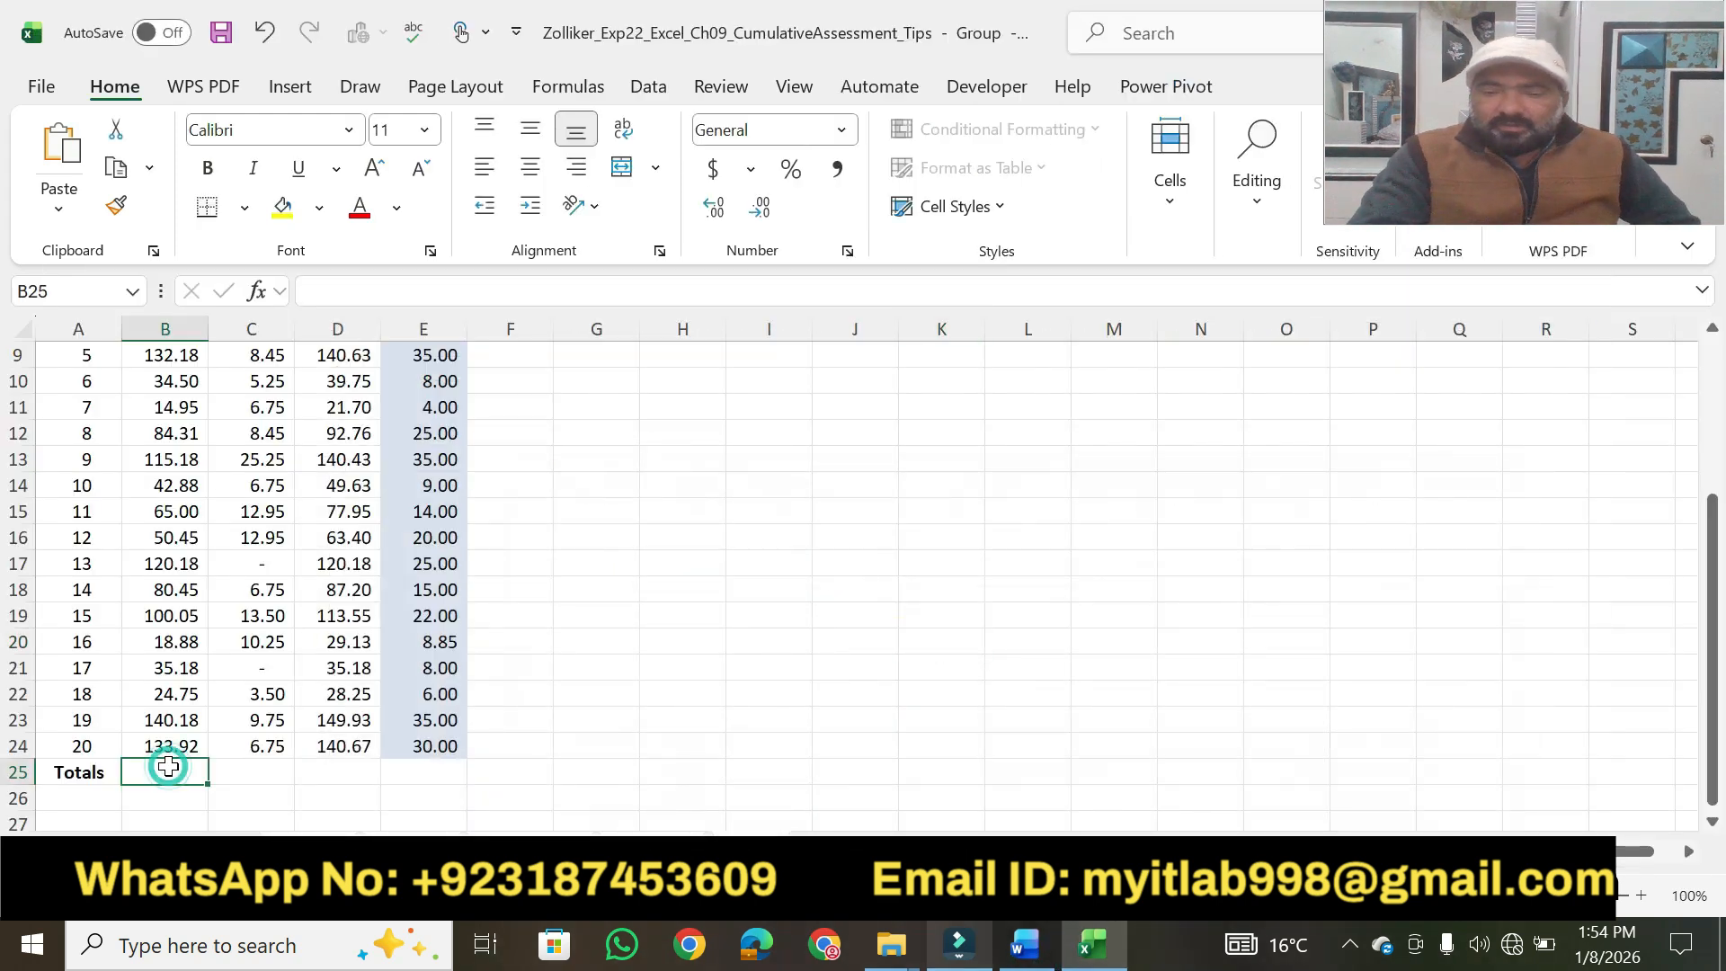
pyautogui.write('=sum')
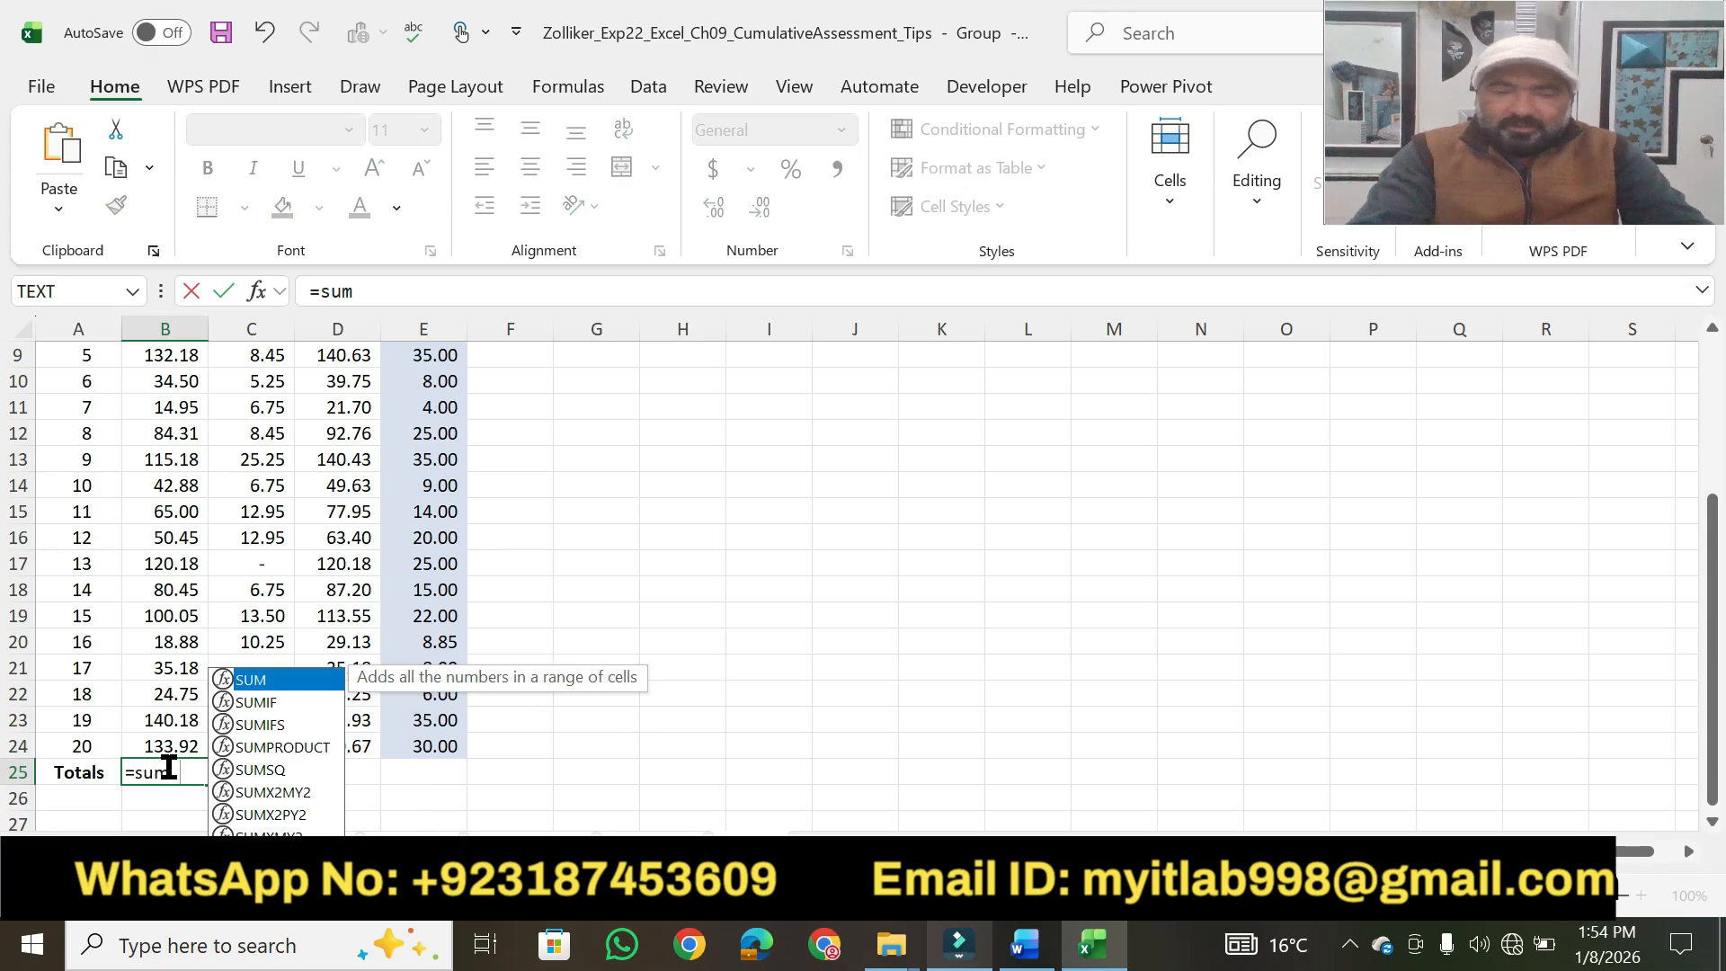
pyautogui.press('Tab')
pyautogui.moveTo(1713, 733); pyautogui.dragTo(1713, 621)
pyautogui.moveTo(148, 422); pyautogui.dragTo(164, 756)
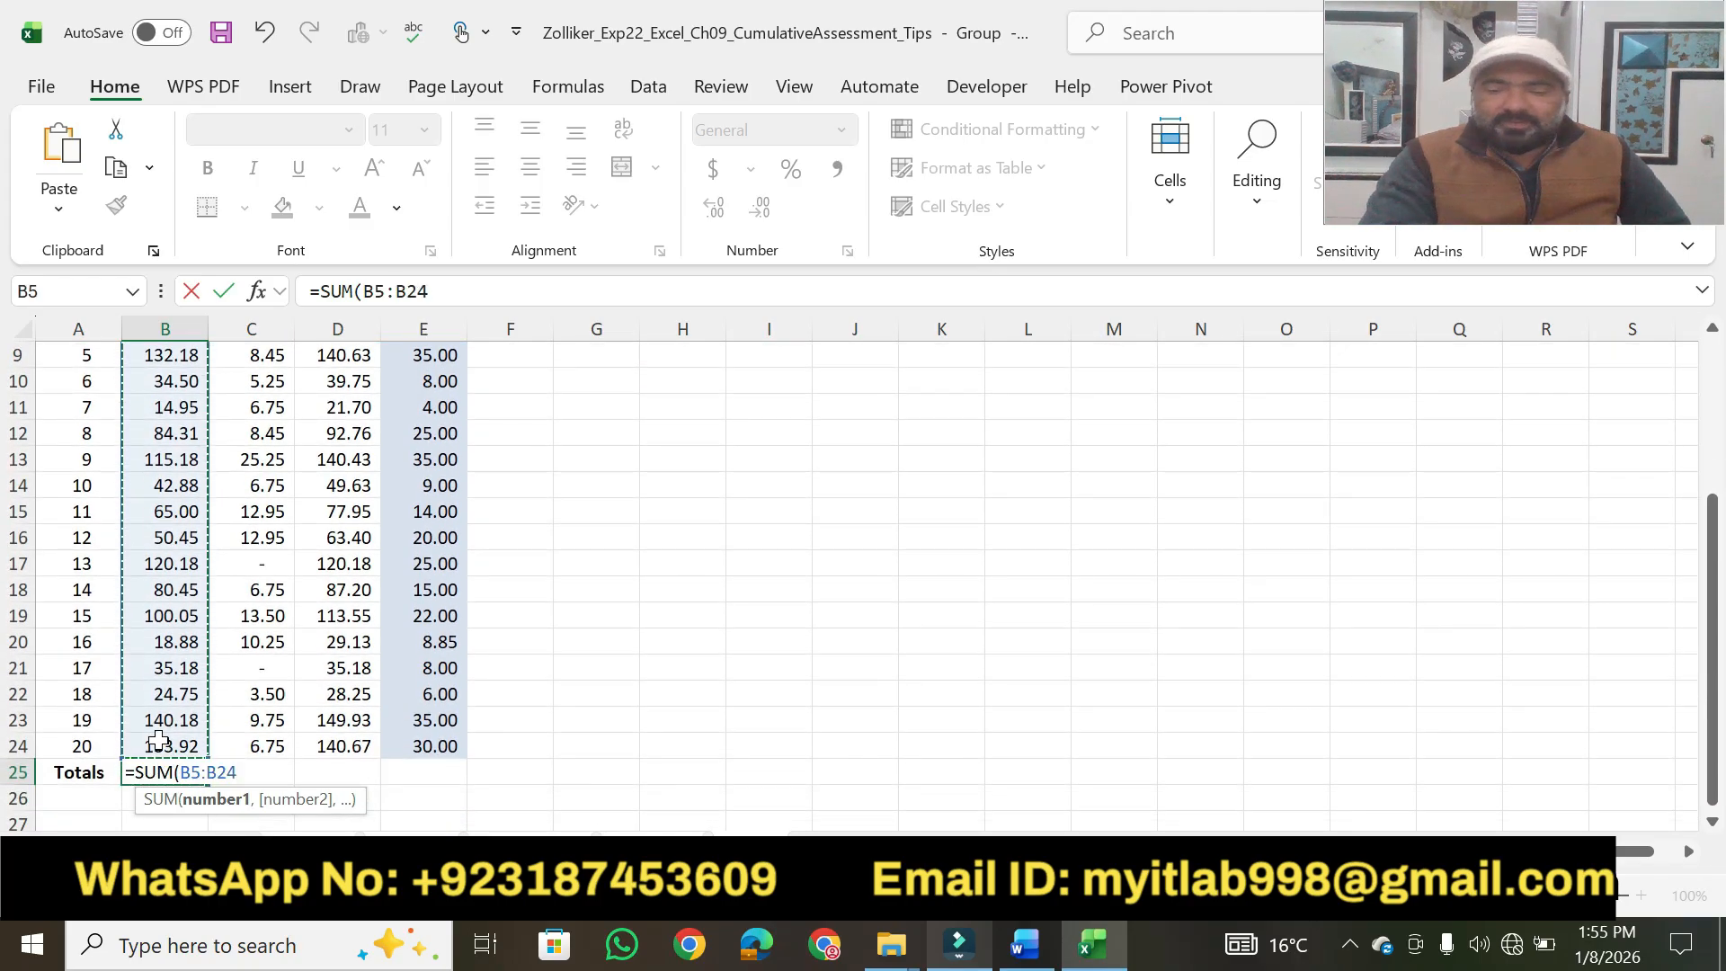
pyautogui.press('Return')
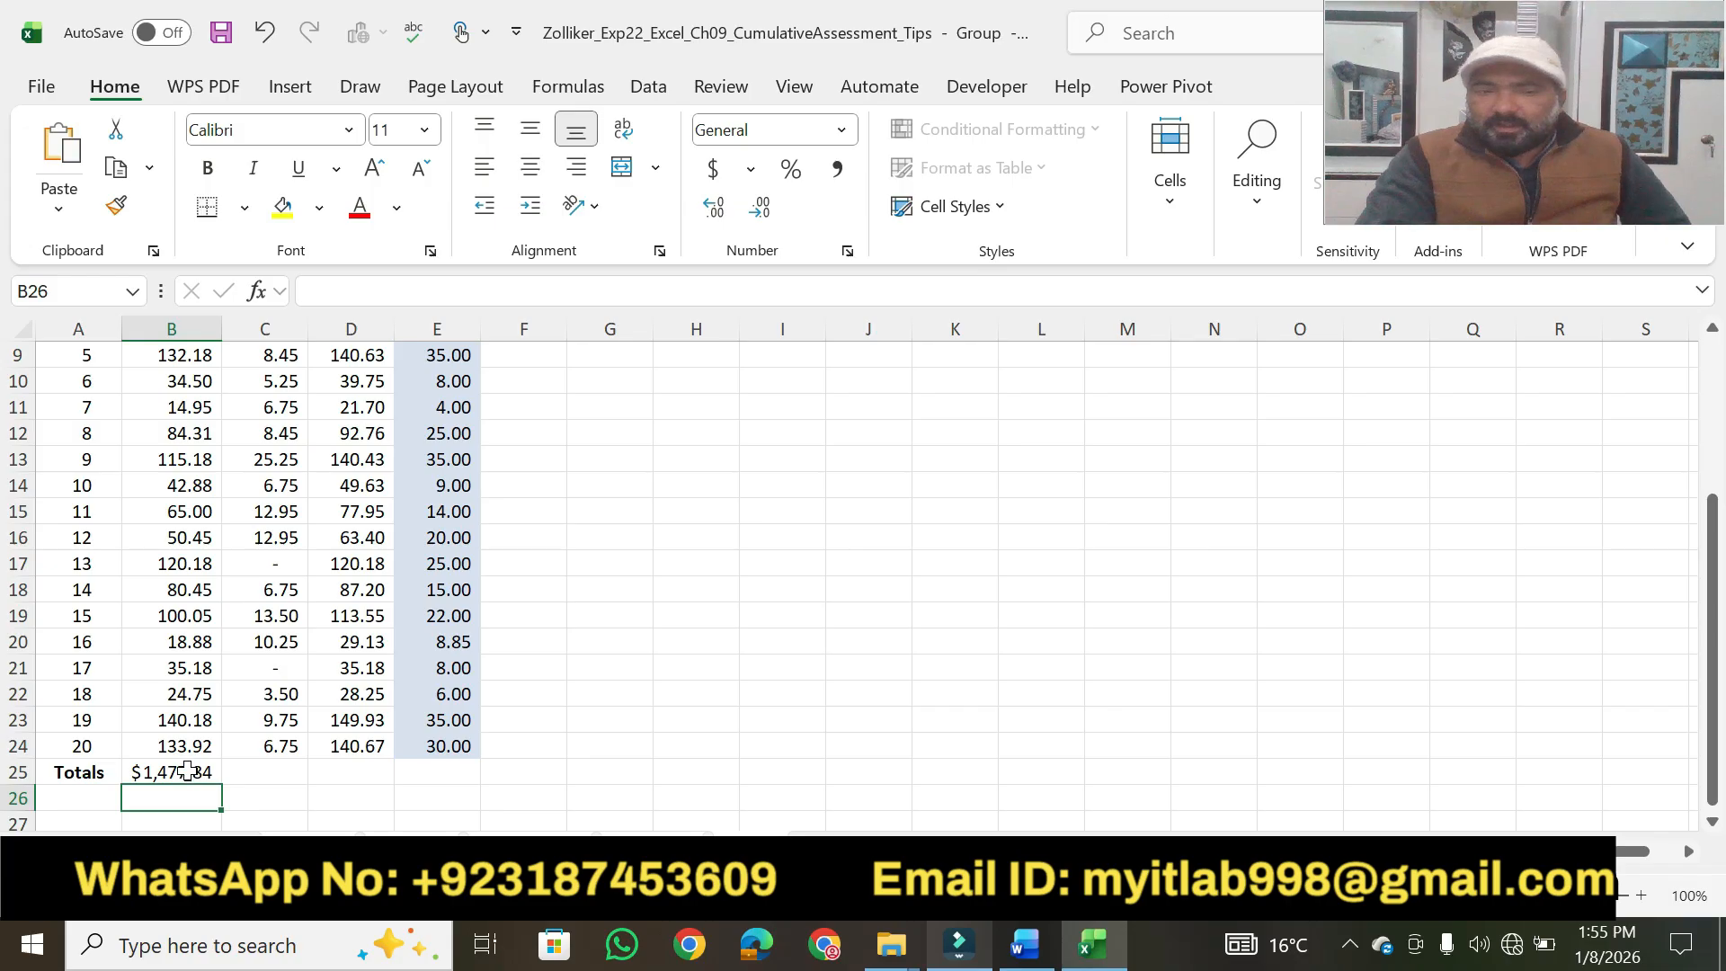
pyautogui.click(187, 771)
pyautogui.moveTo(225, 784); pyautogui.dragTo(444, 767)
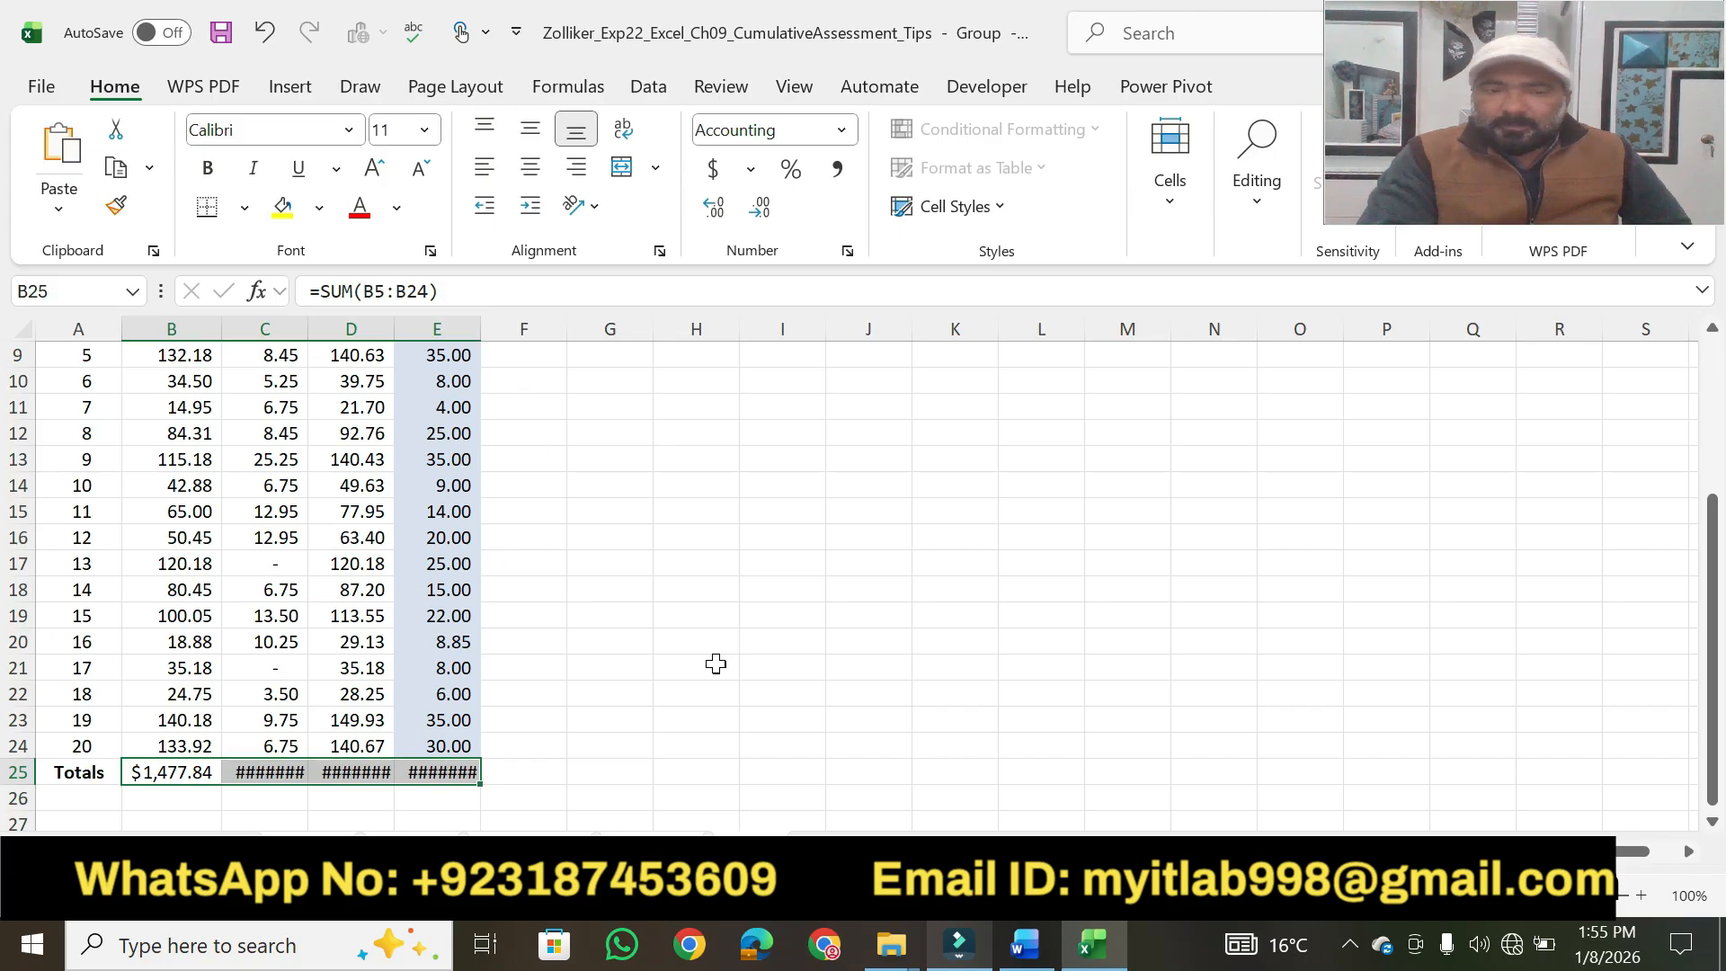
pyautogui.click(698, 725)
# Switch to Word and highlight "Total cell style" in step 3 in yellow.
pyautogui.click(1025, 944)
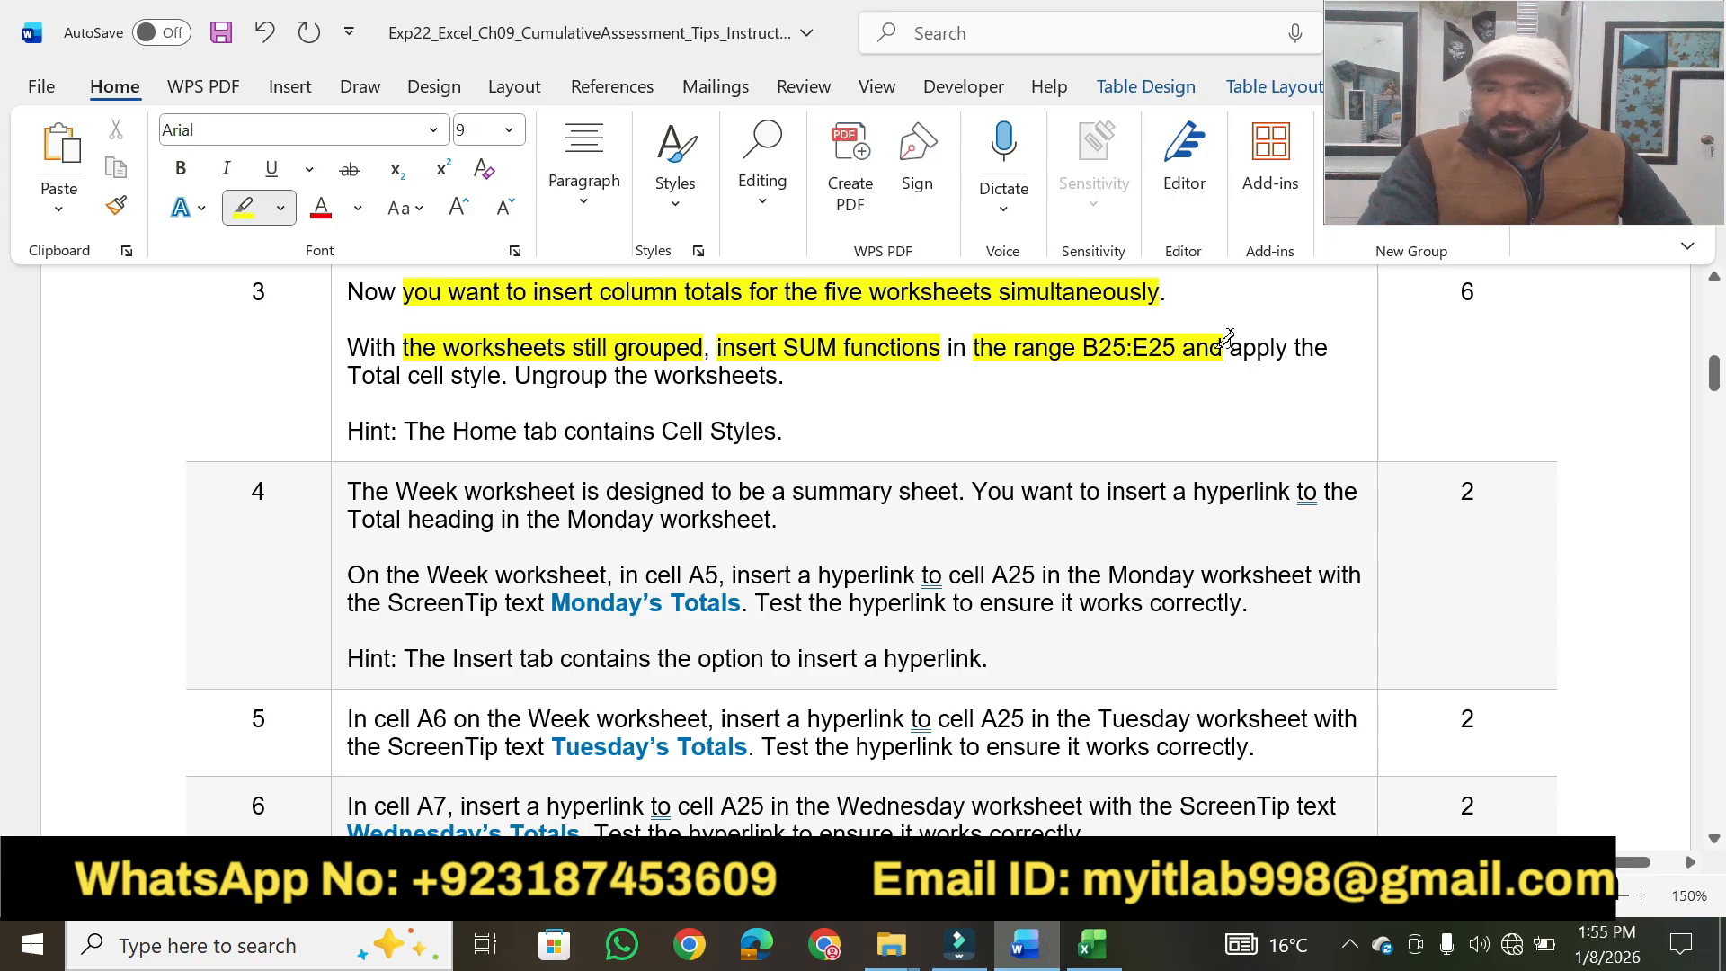
pyautogui.moveTo(495, 373); pyautogui.dragTo(349, 376)
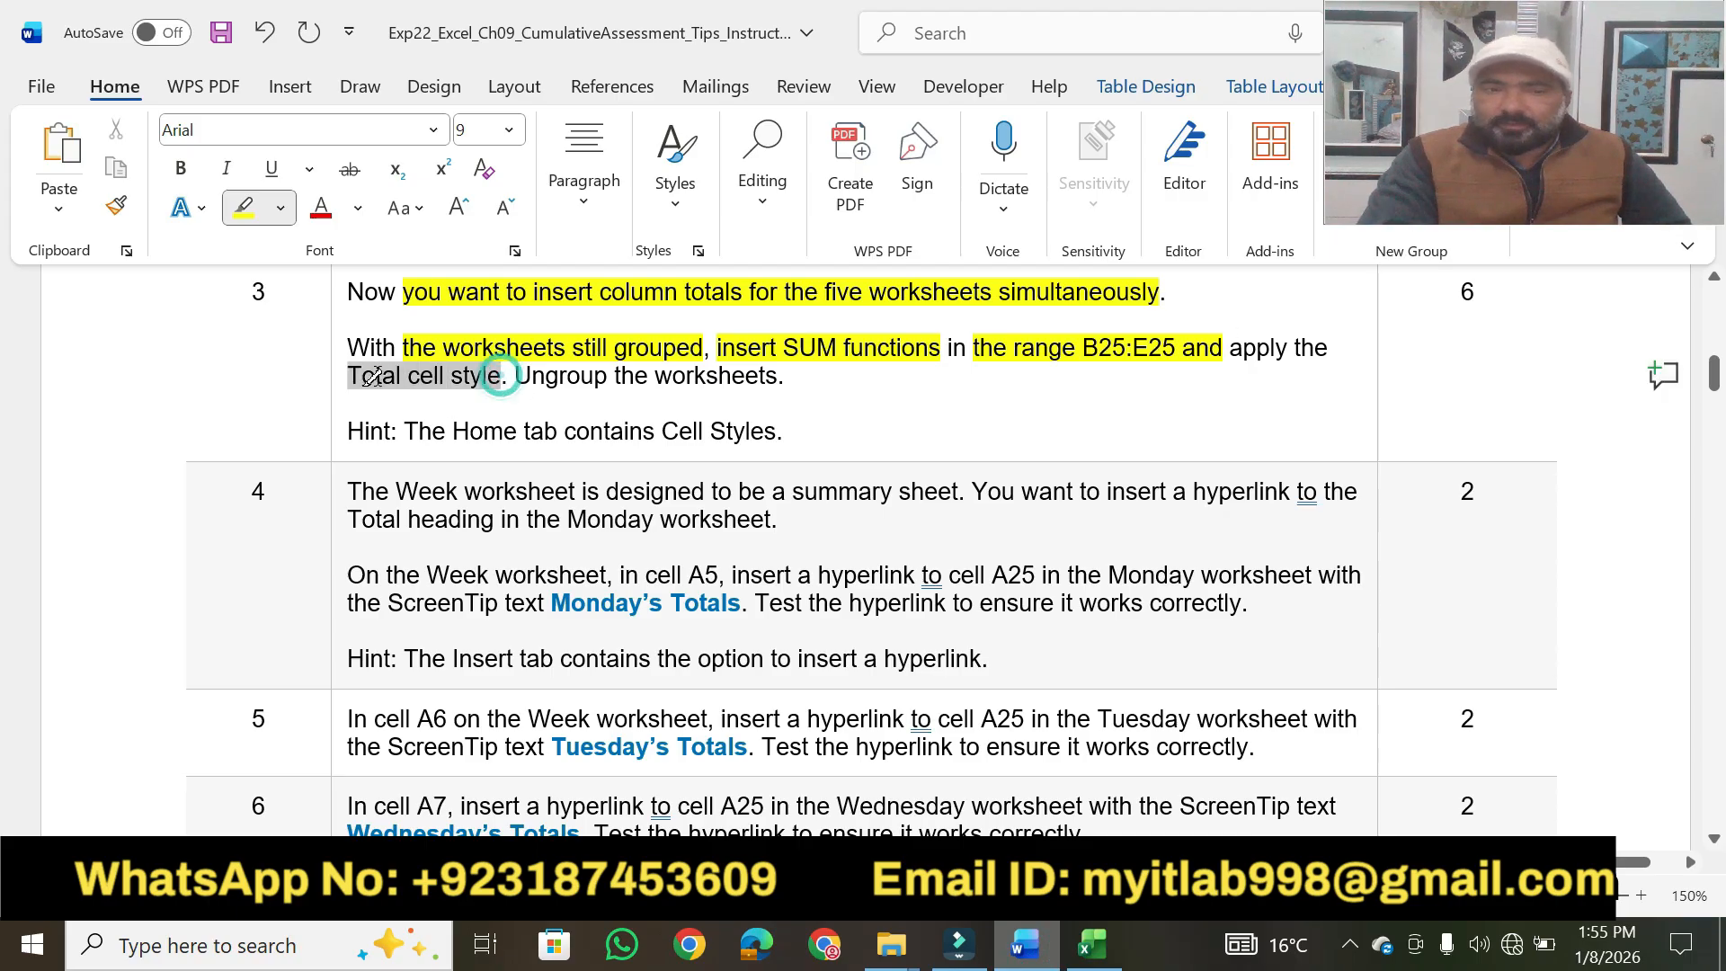
# Switch back to the Excel workbook and autofit columns C, D and E to their totals.
pyautogui.click(1093, 944)
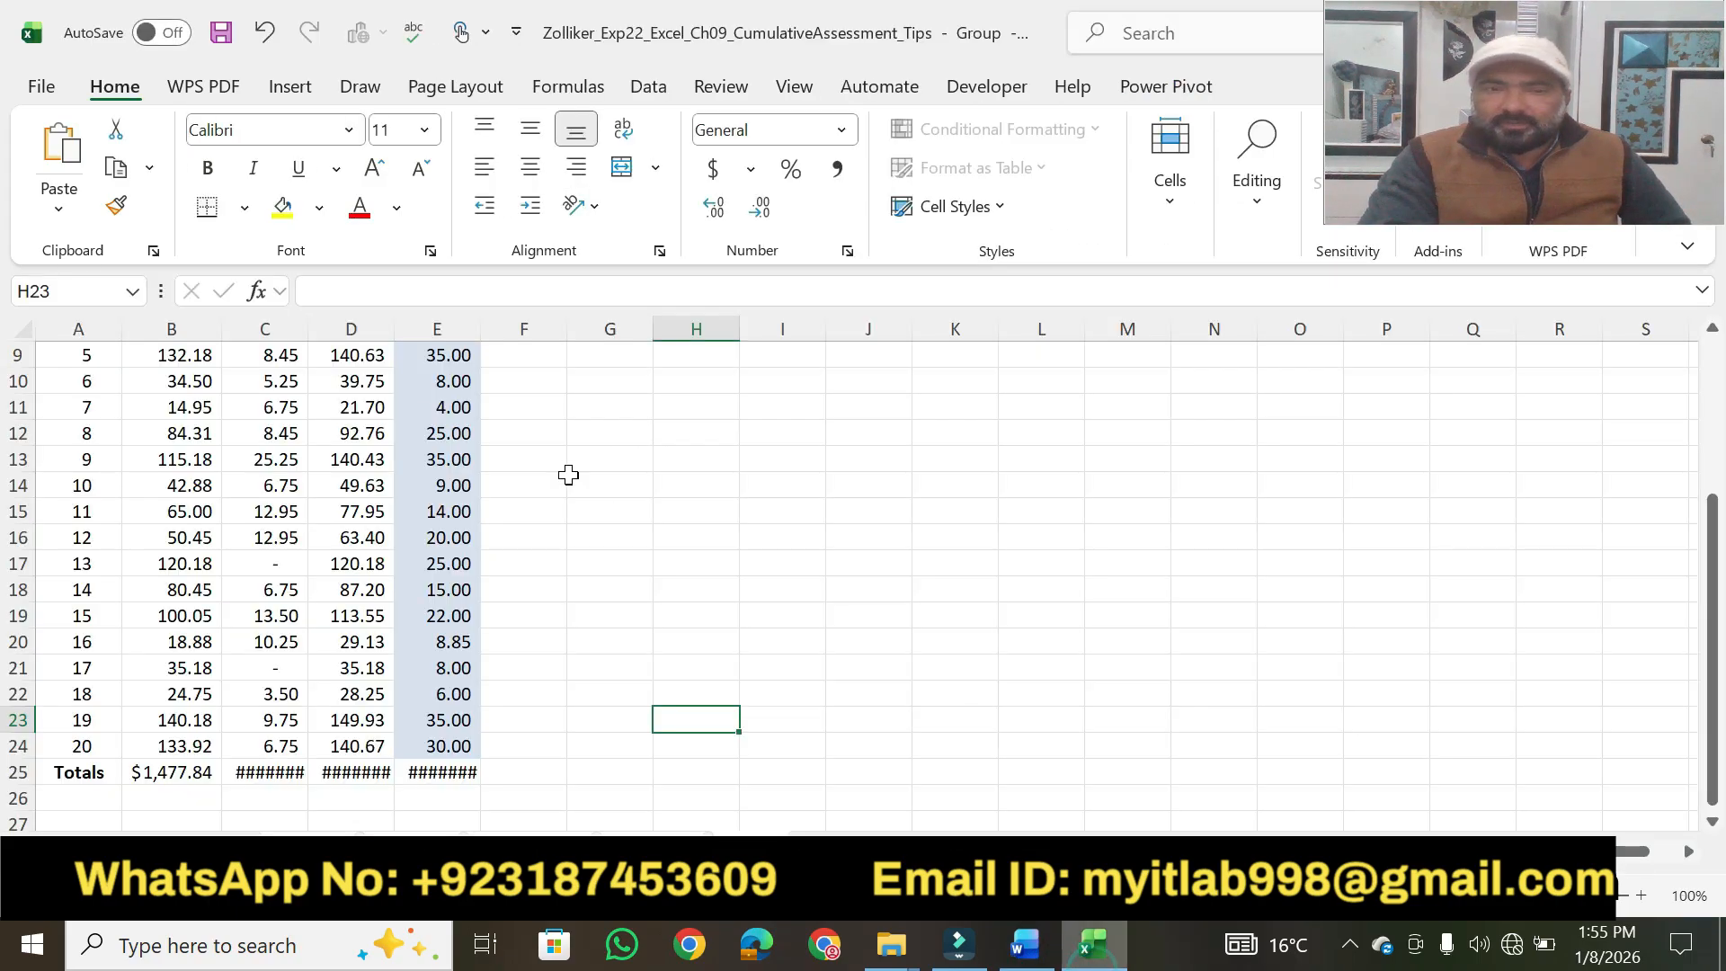
pyautogui.doubleClick(310, 337)
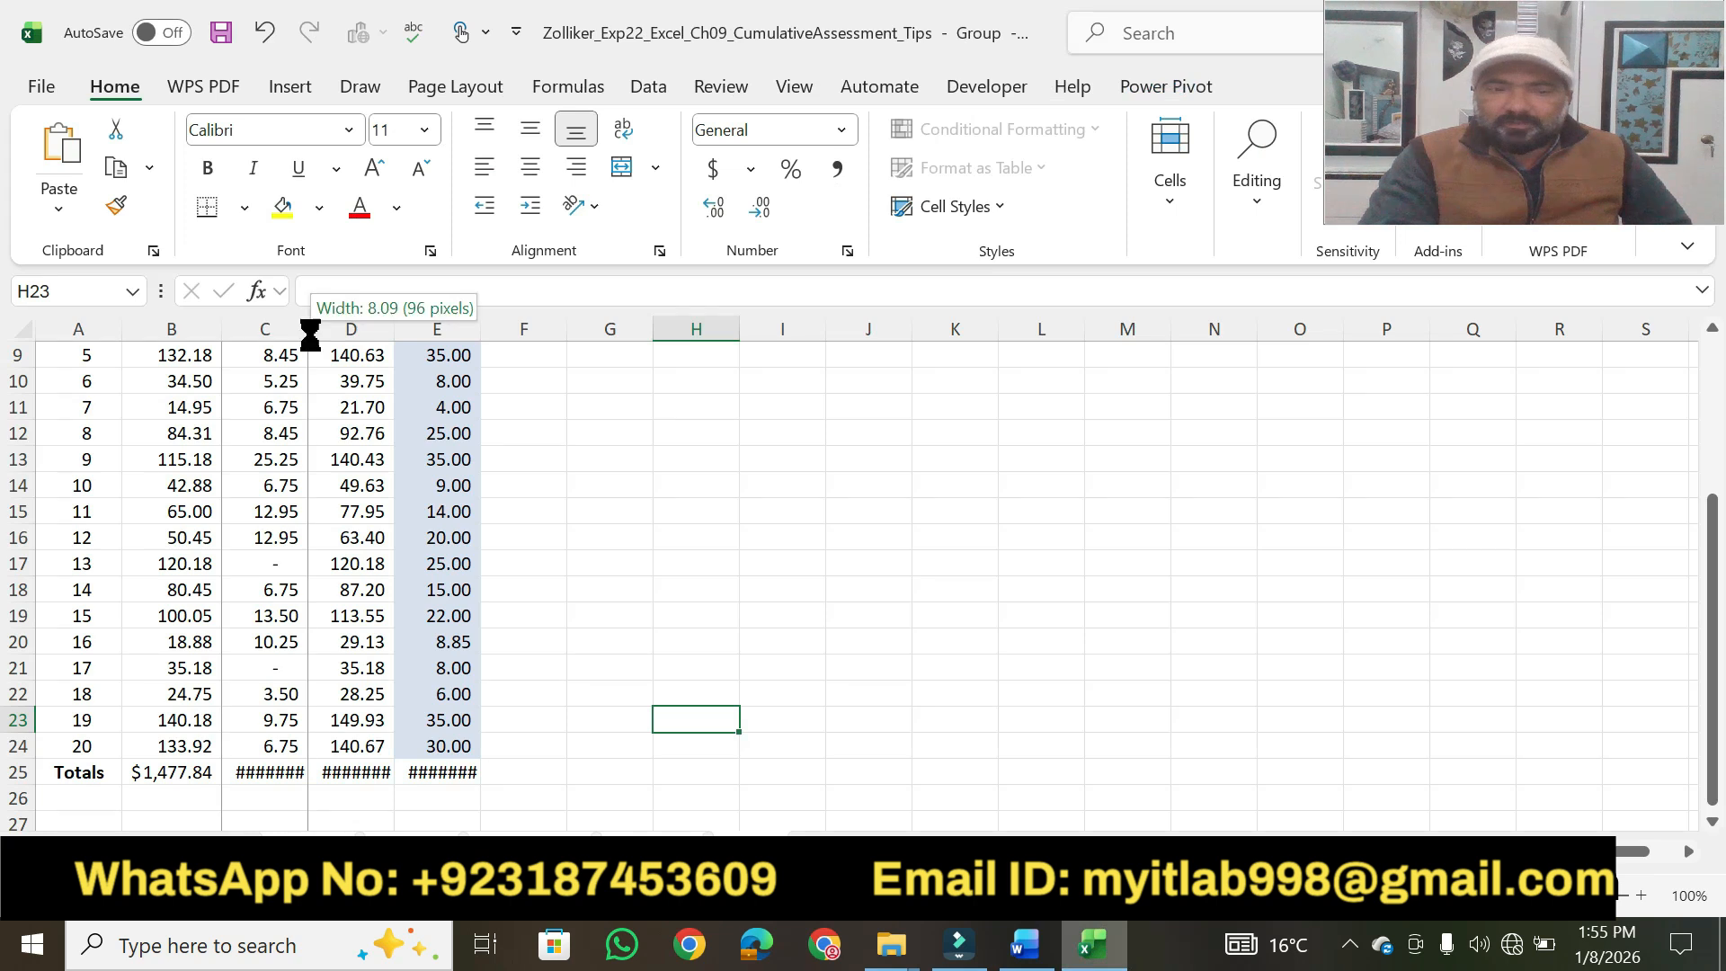
pyautogui.doubleClick(401, 336)
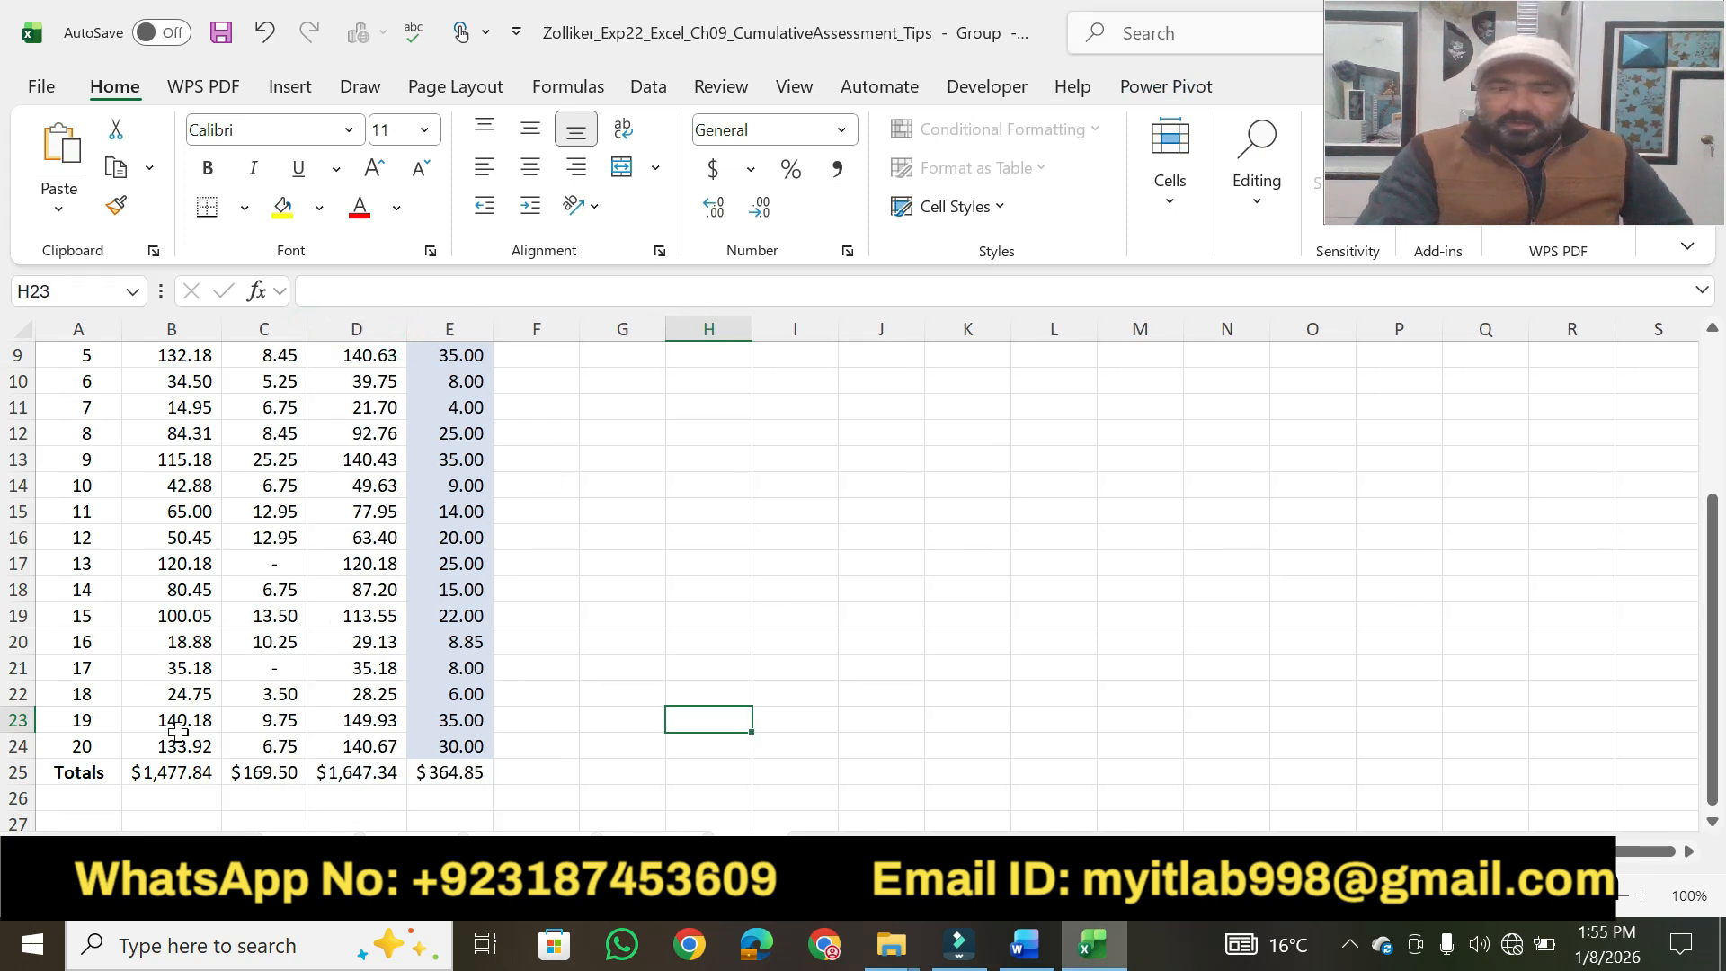
pyautogui.click(157, 764)
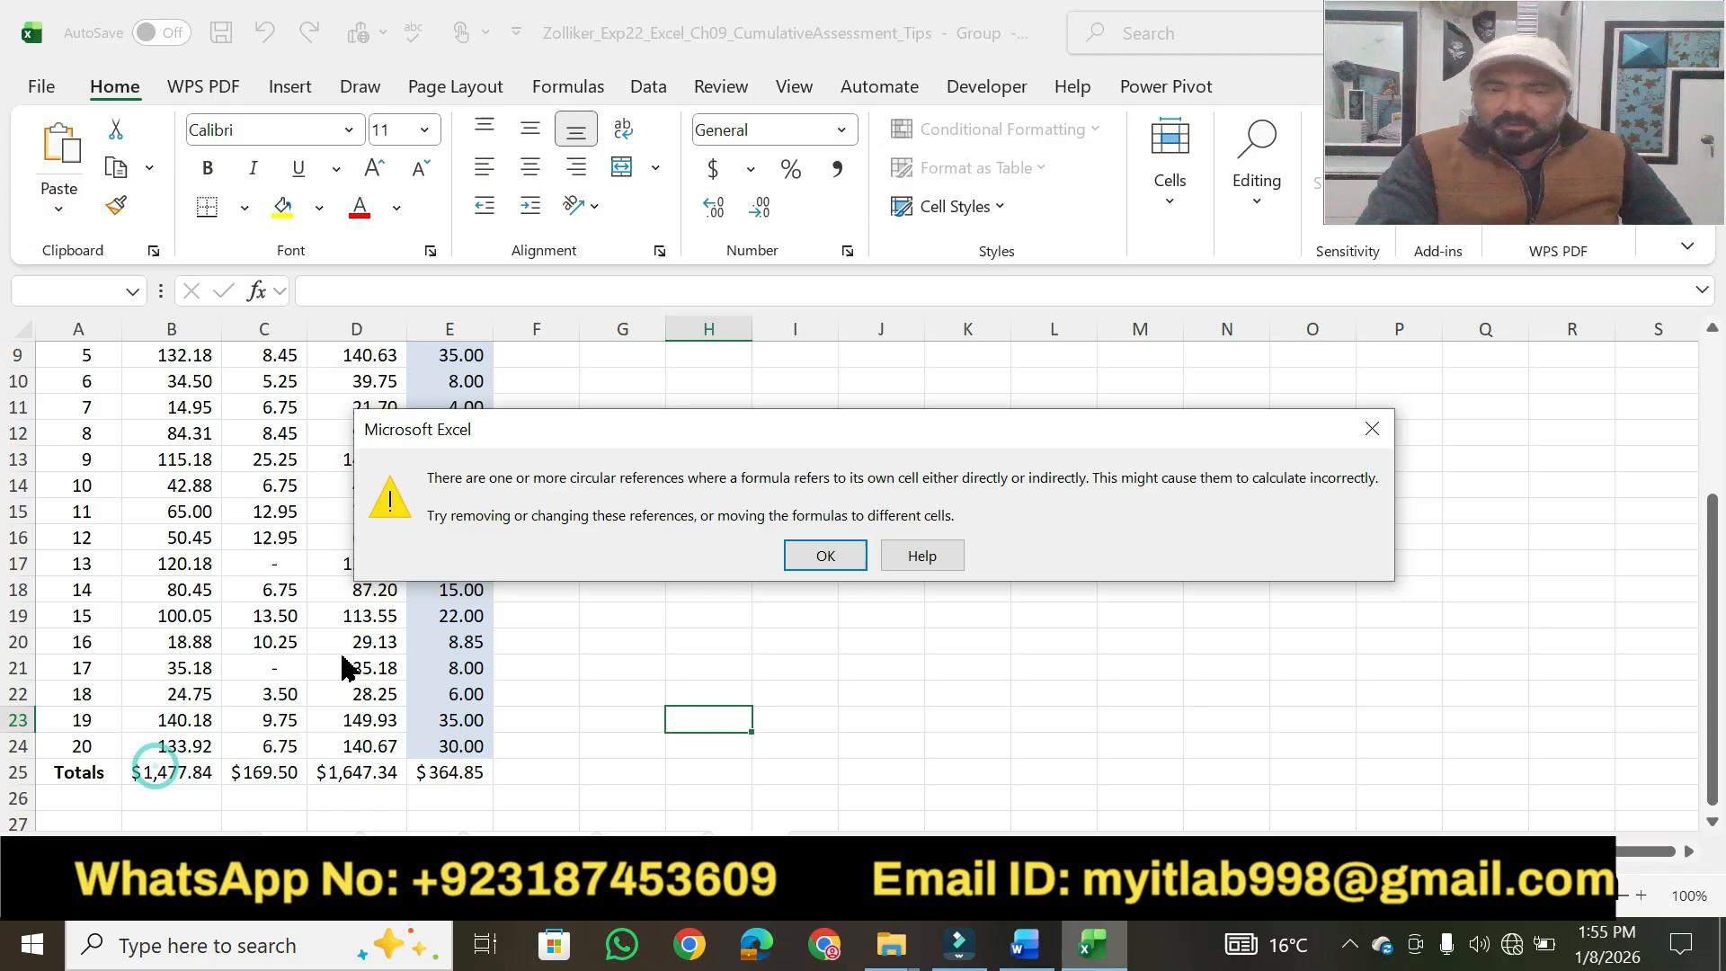
pyautogui.click(800, 545)
pyautogui.click(745, 630)
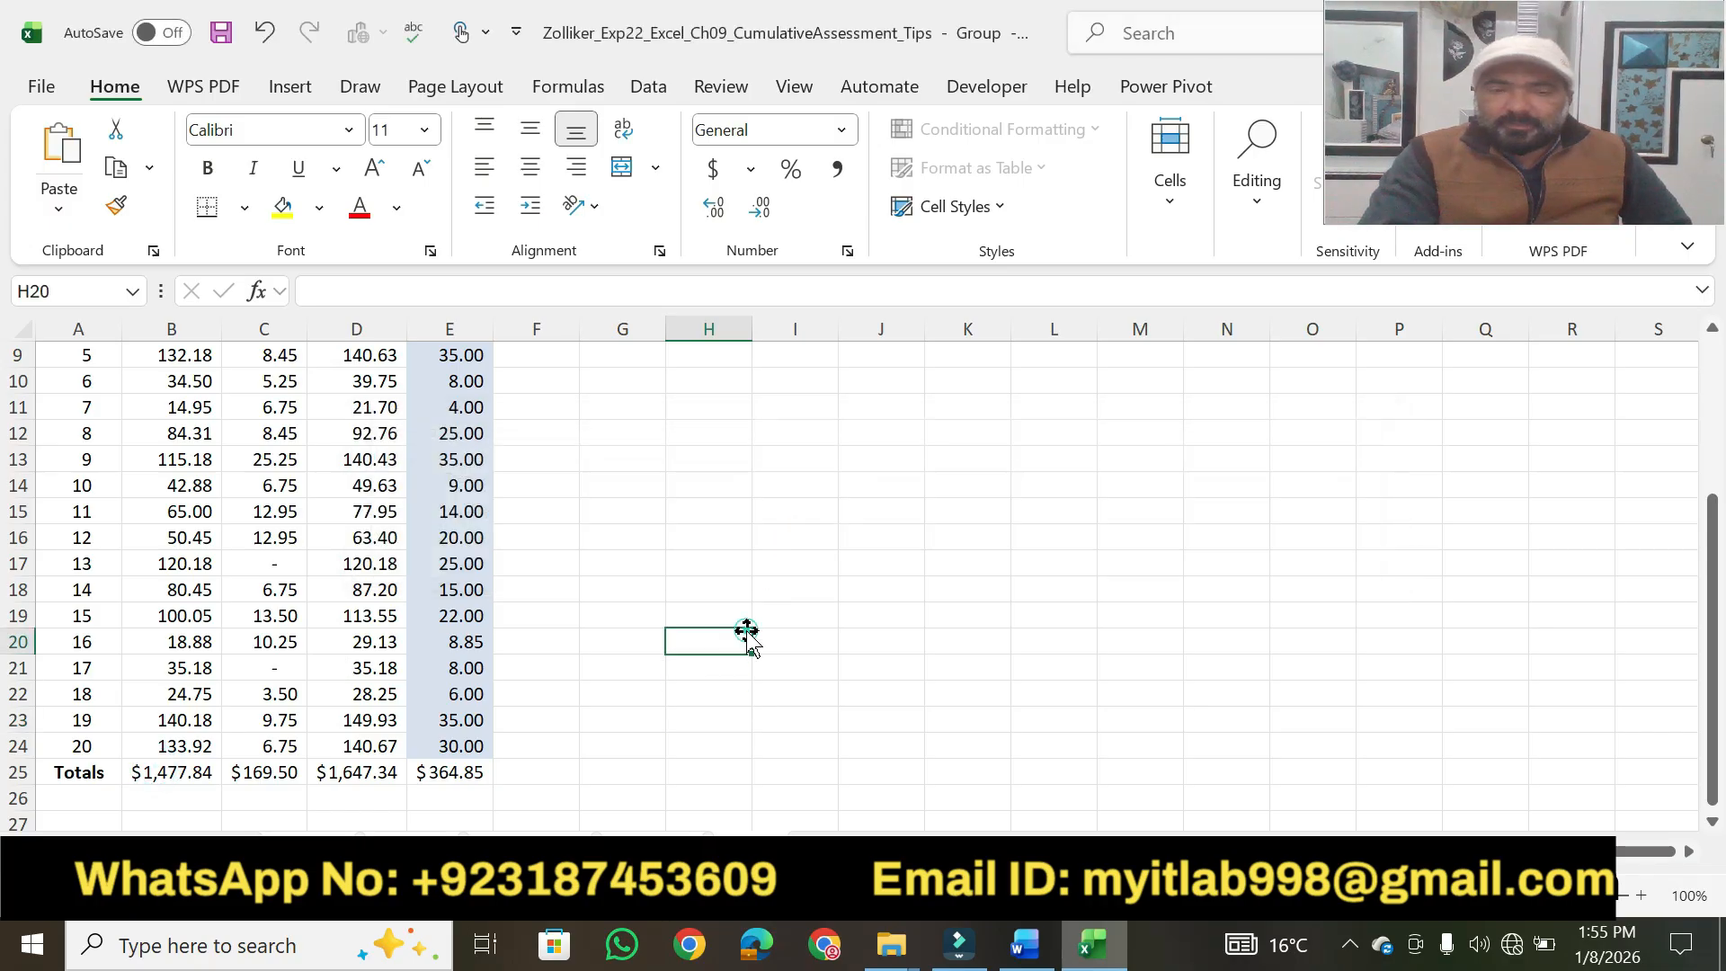
# Apply the Total cell style to the range B25:E25 on the grouped worksheets.
pyautogui.click(167, 771)
pyautogui.moveTo(148, 772); pyautogui.dragTo(423, 767)
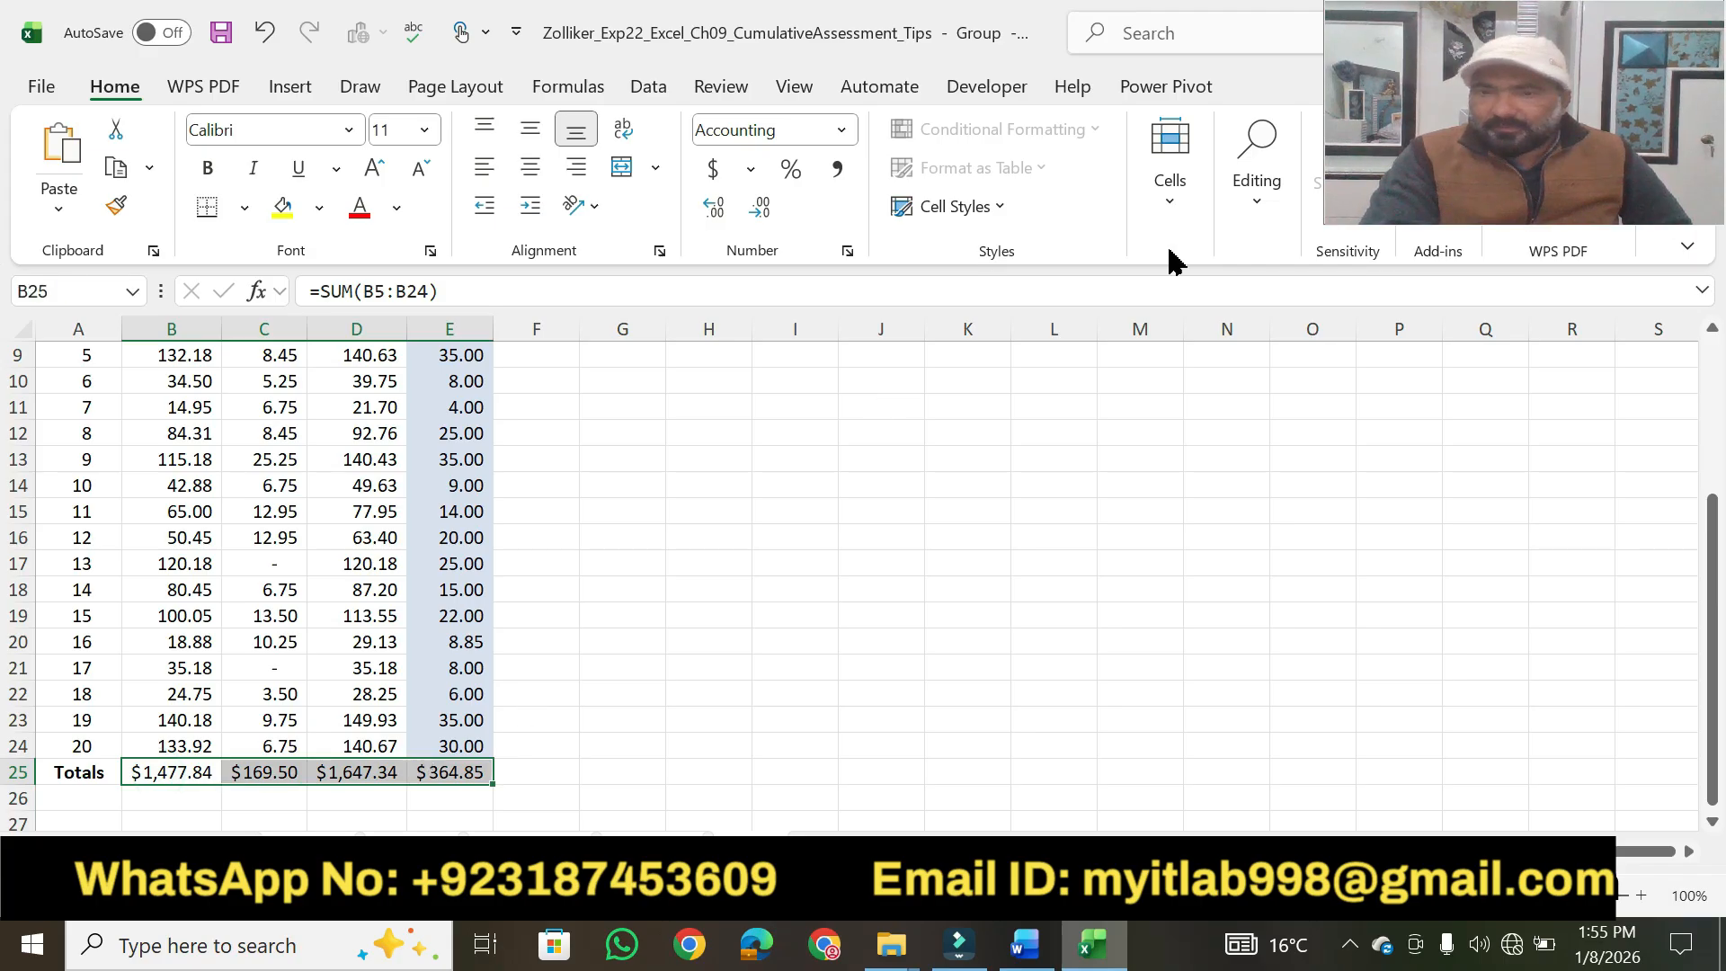
pyautogui.click(1000, 209)
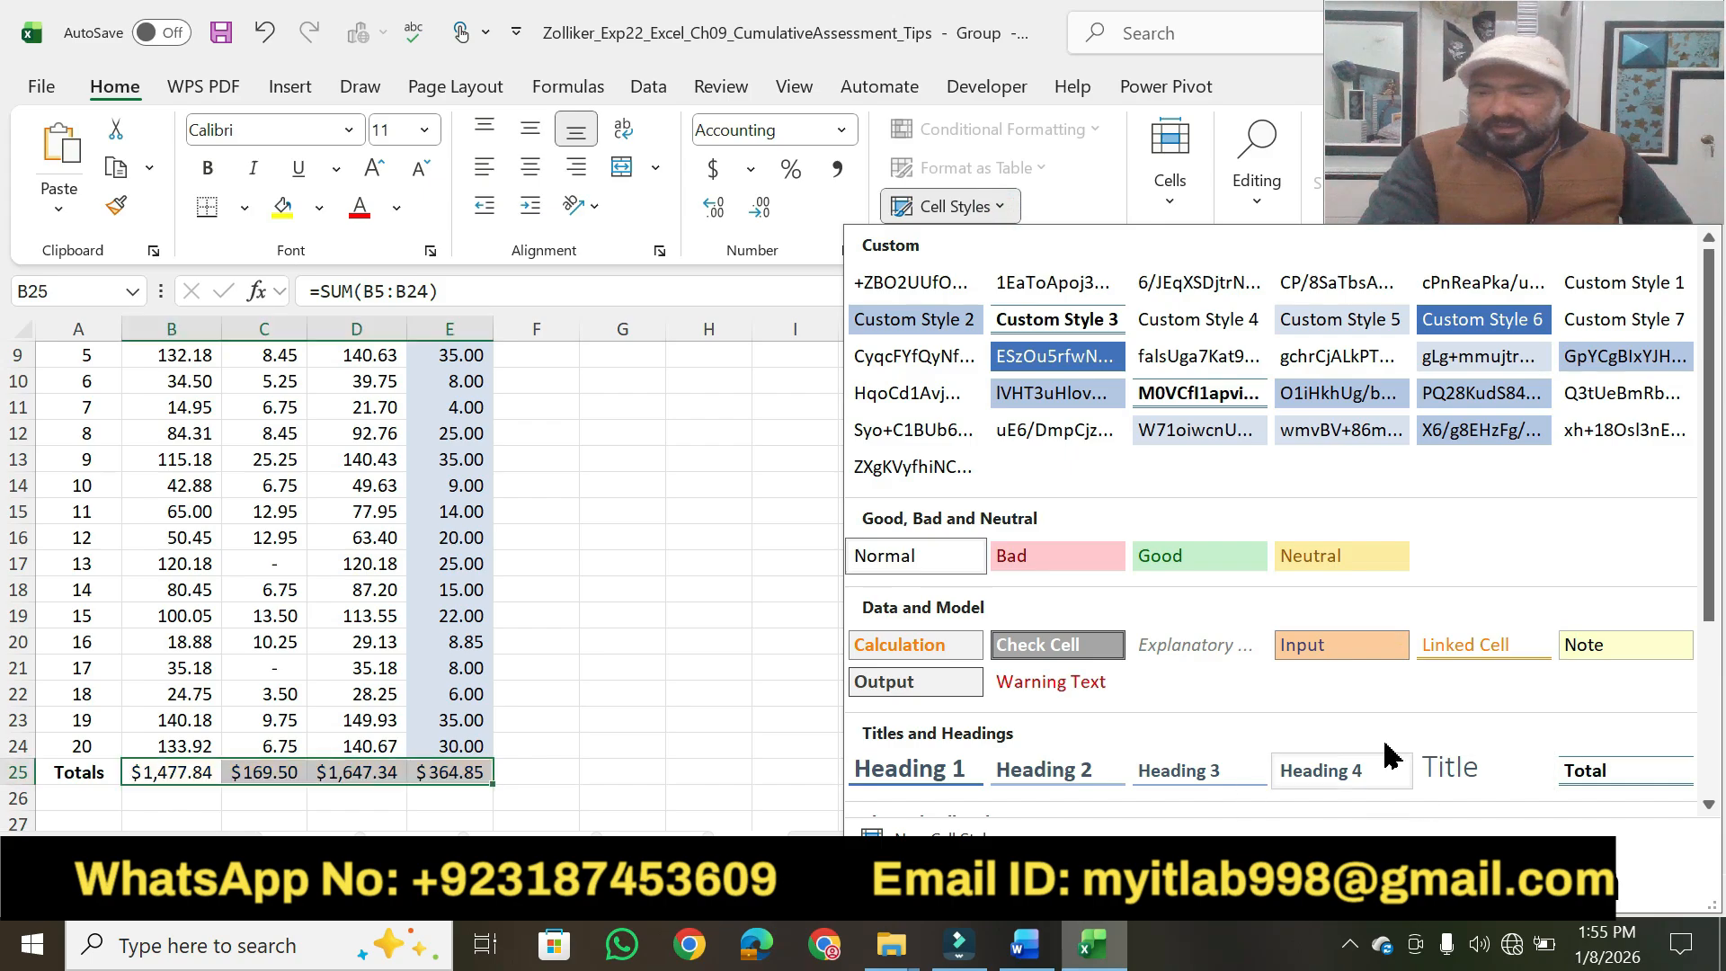
pyautogui.click(1580, 771)
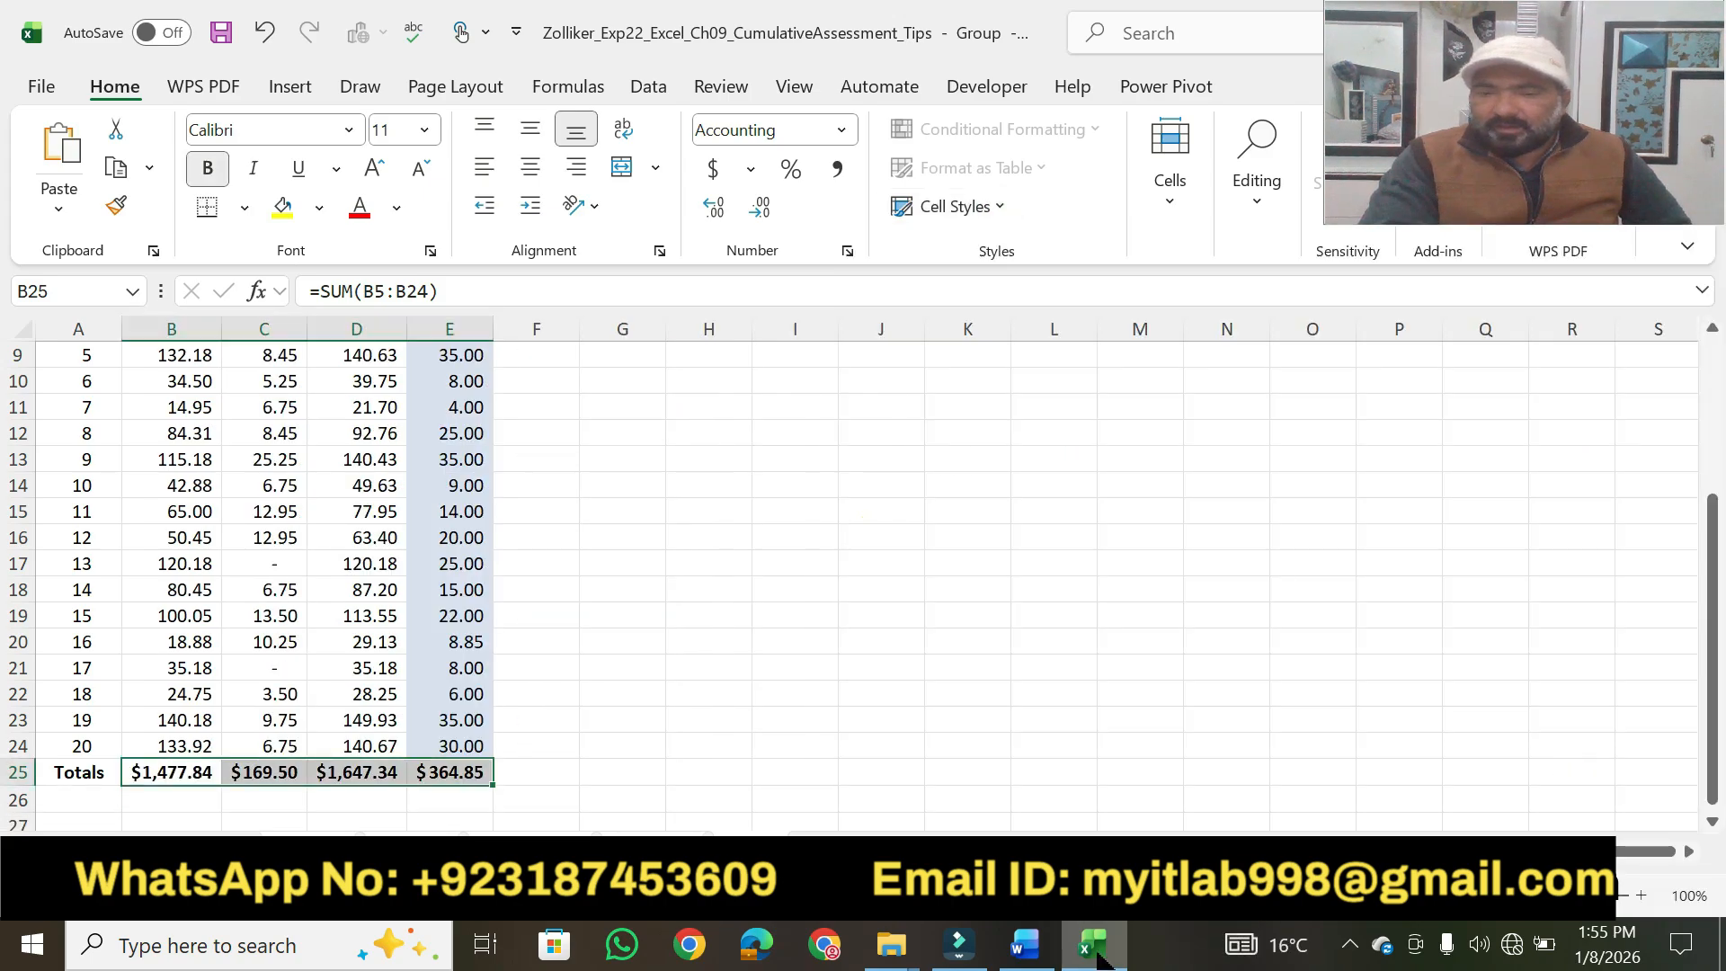
# Highlight "Ungroup the worksheets" in step 3 in Word and ungroup the worksheets in the Excel workbook.
pyautogui.click(1025, 944)
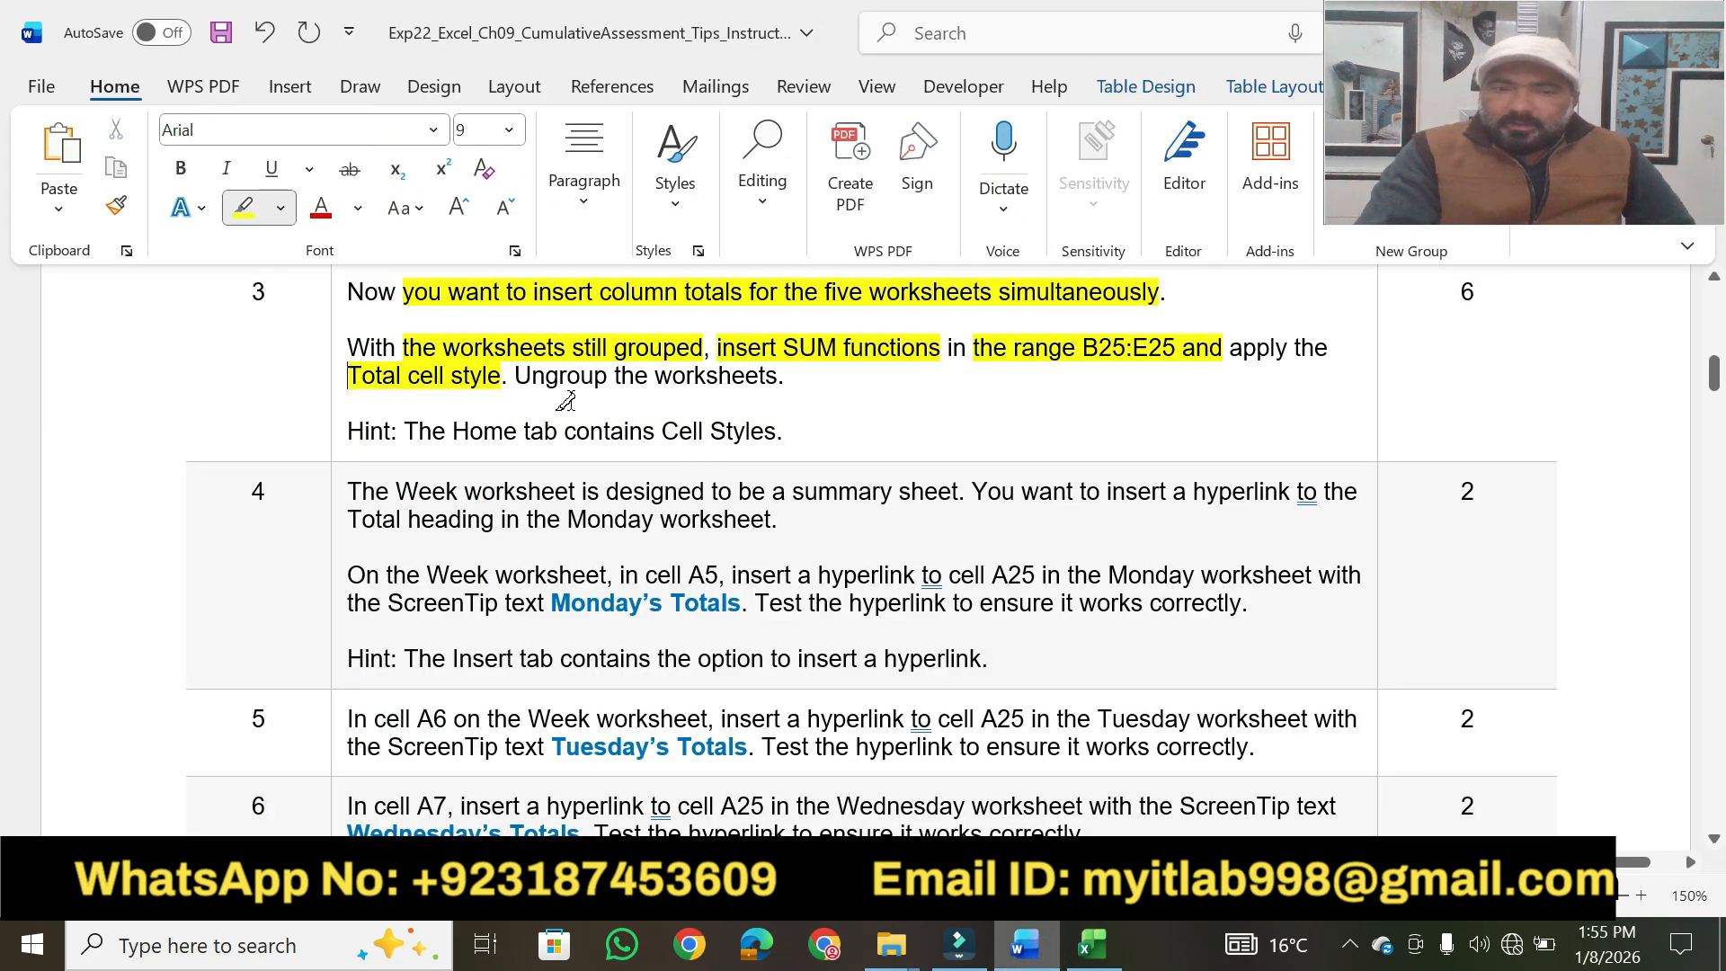
pyautogui.moveTo(509, 379); pyautogui.dragTo(780, 379)
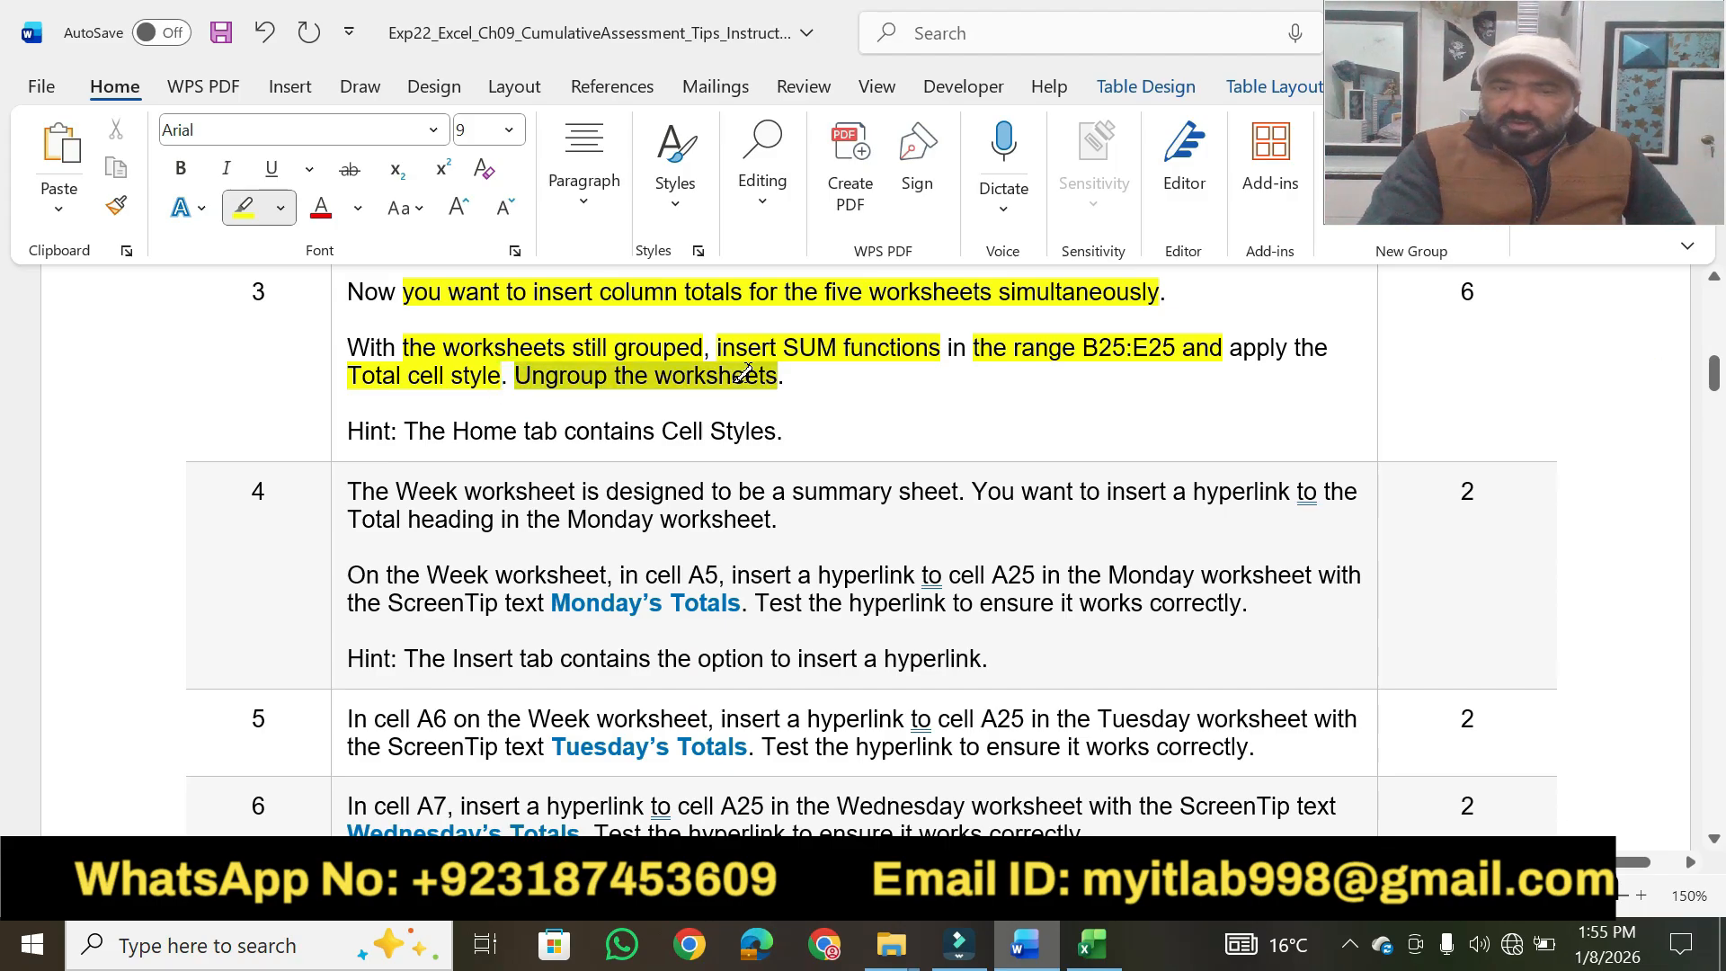
pyautogui.click(1091, 944)
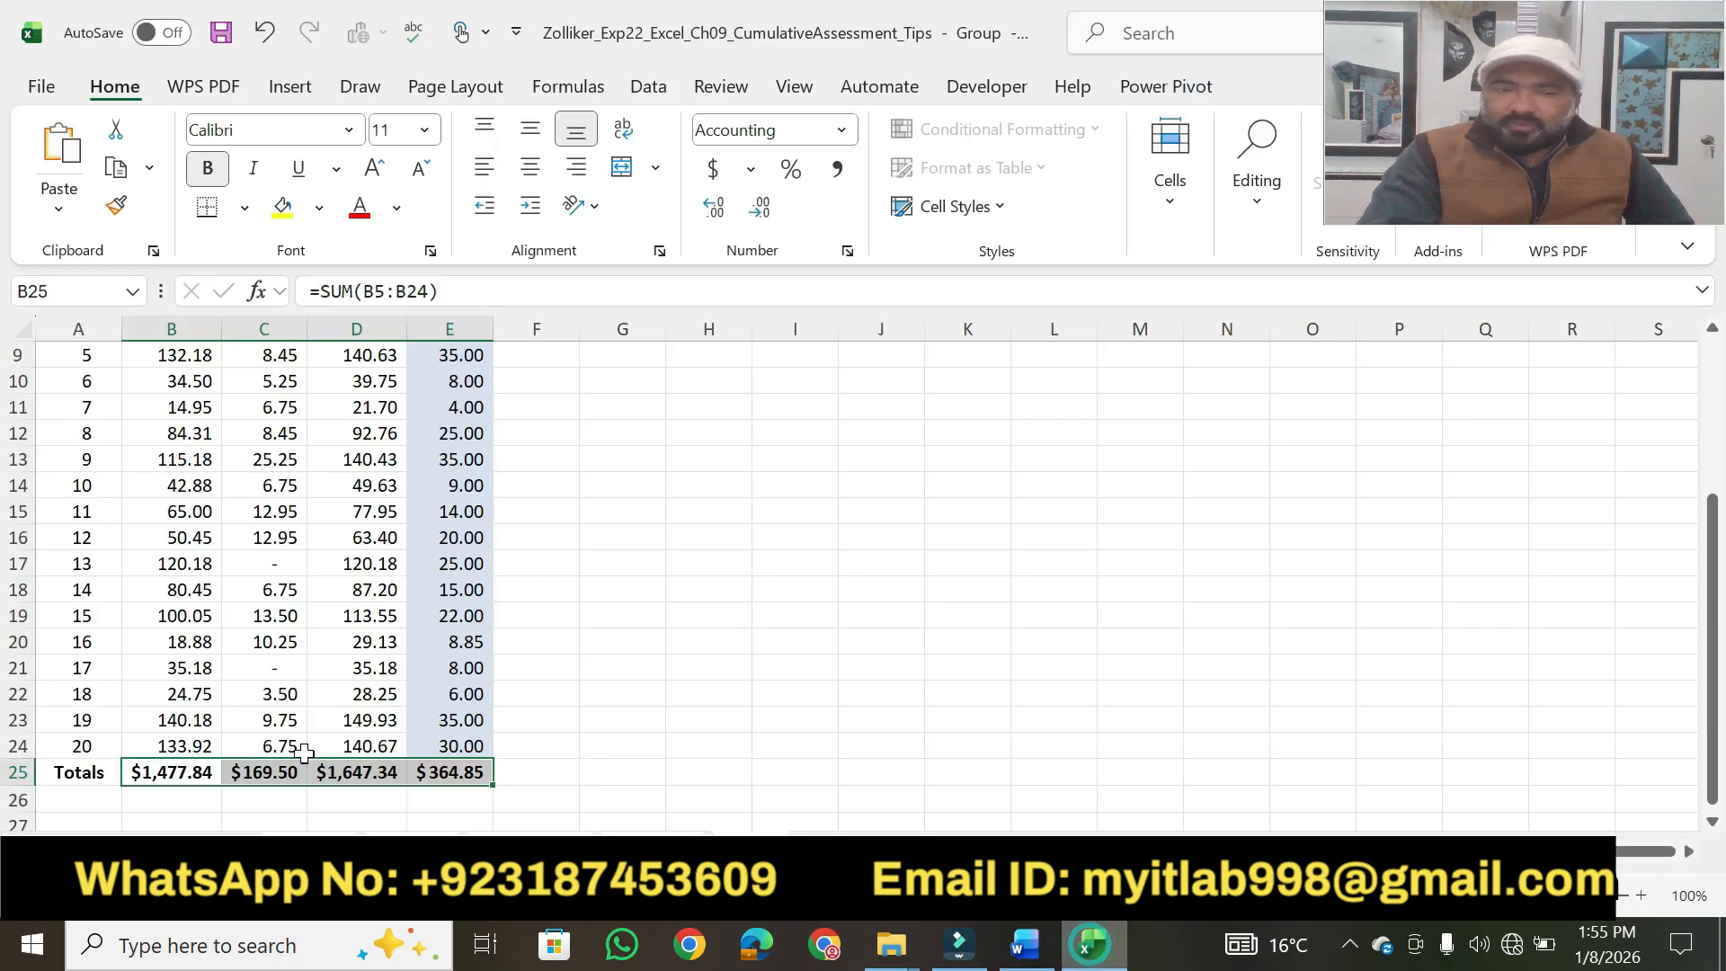
pyautogui.rightClick(309, 857)
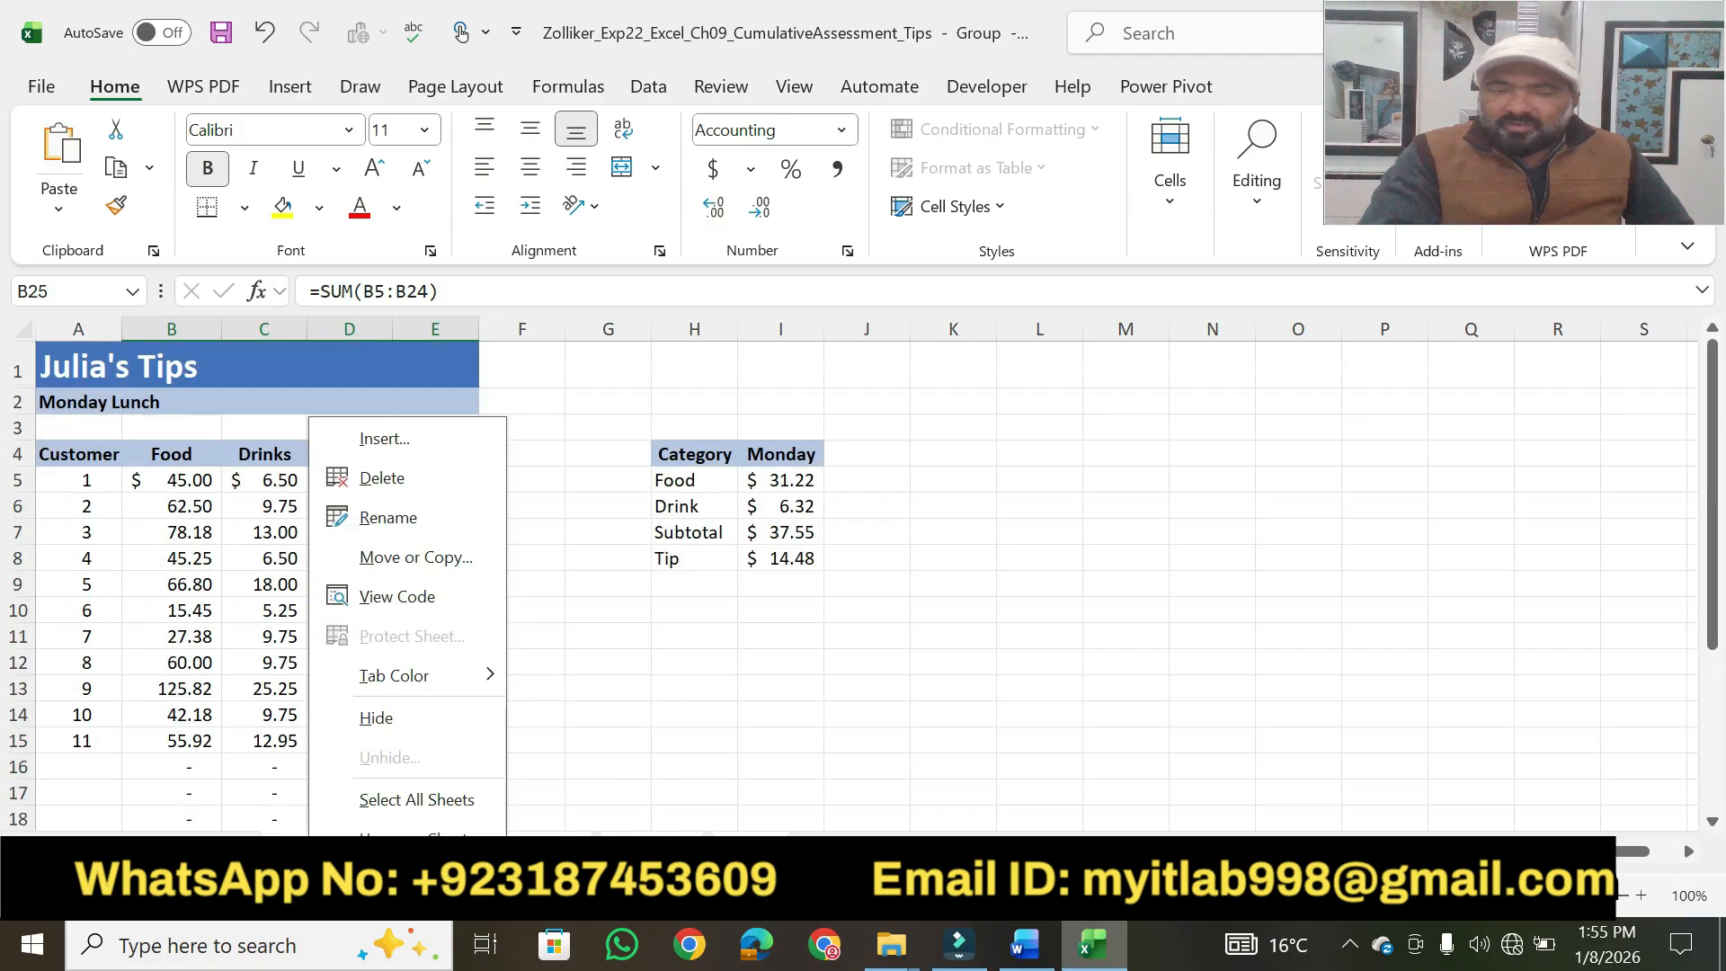
pyautogui.click(413, 840)
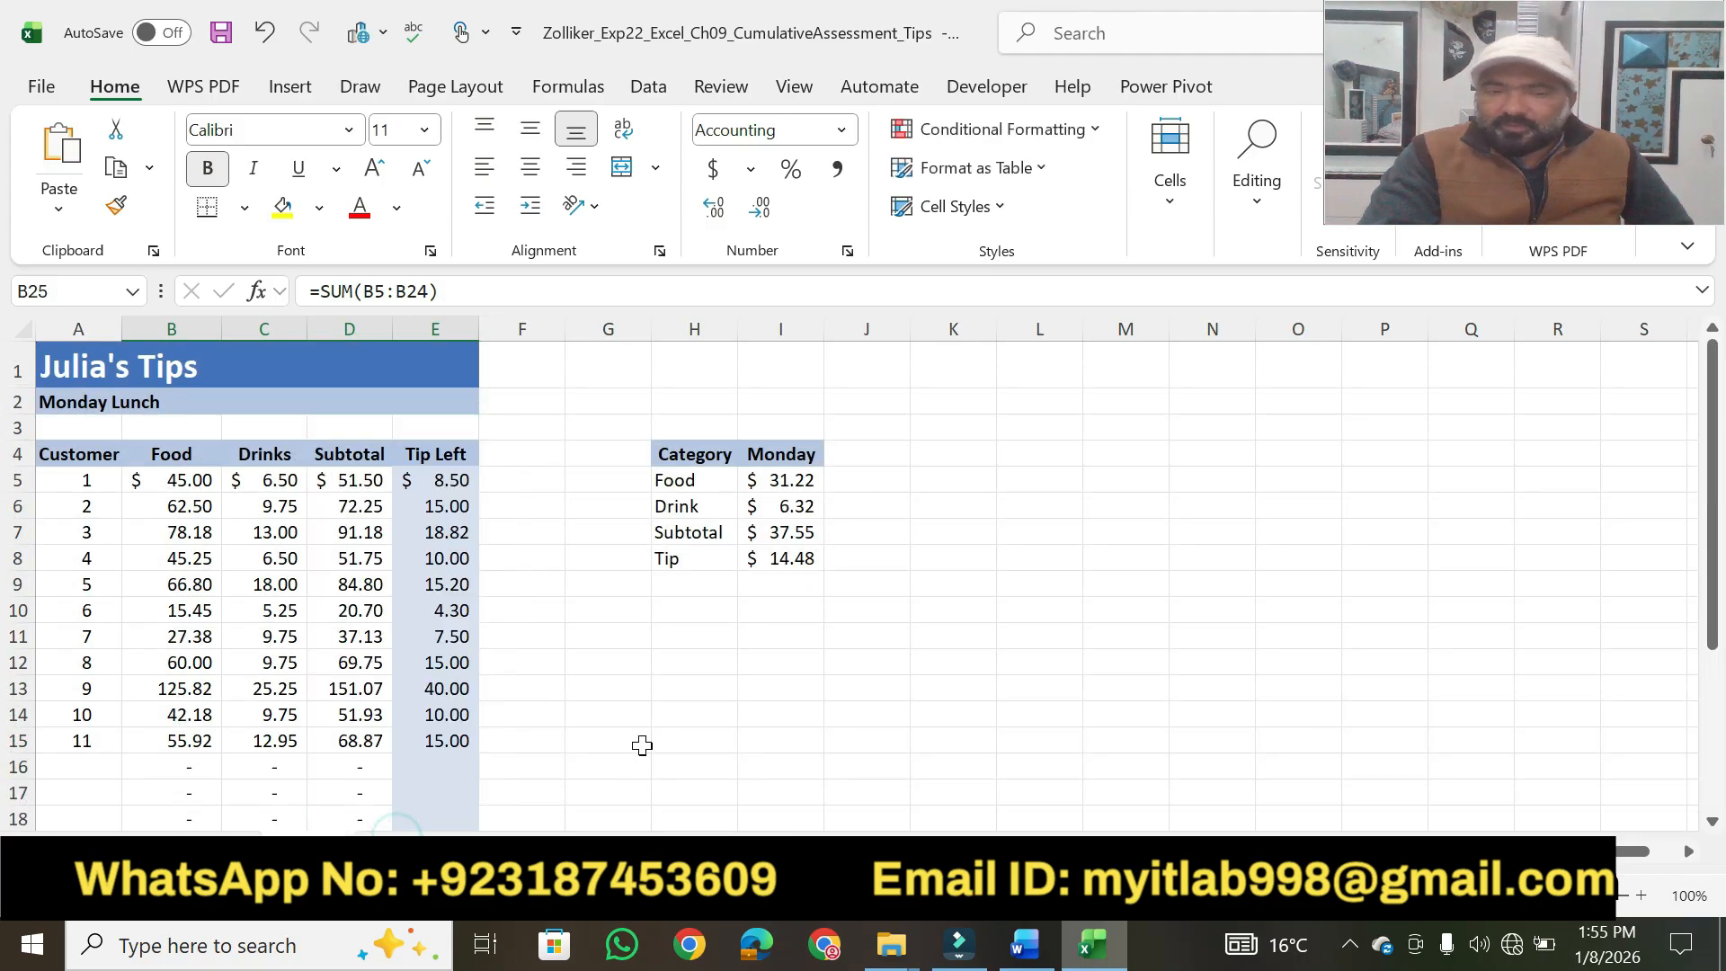
# Switch to Word and highlight step 3's hint "The Home tab contains Cell Styles" and its points value in yellow.
pyautogui.click(1019, 941)
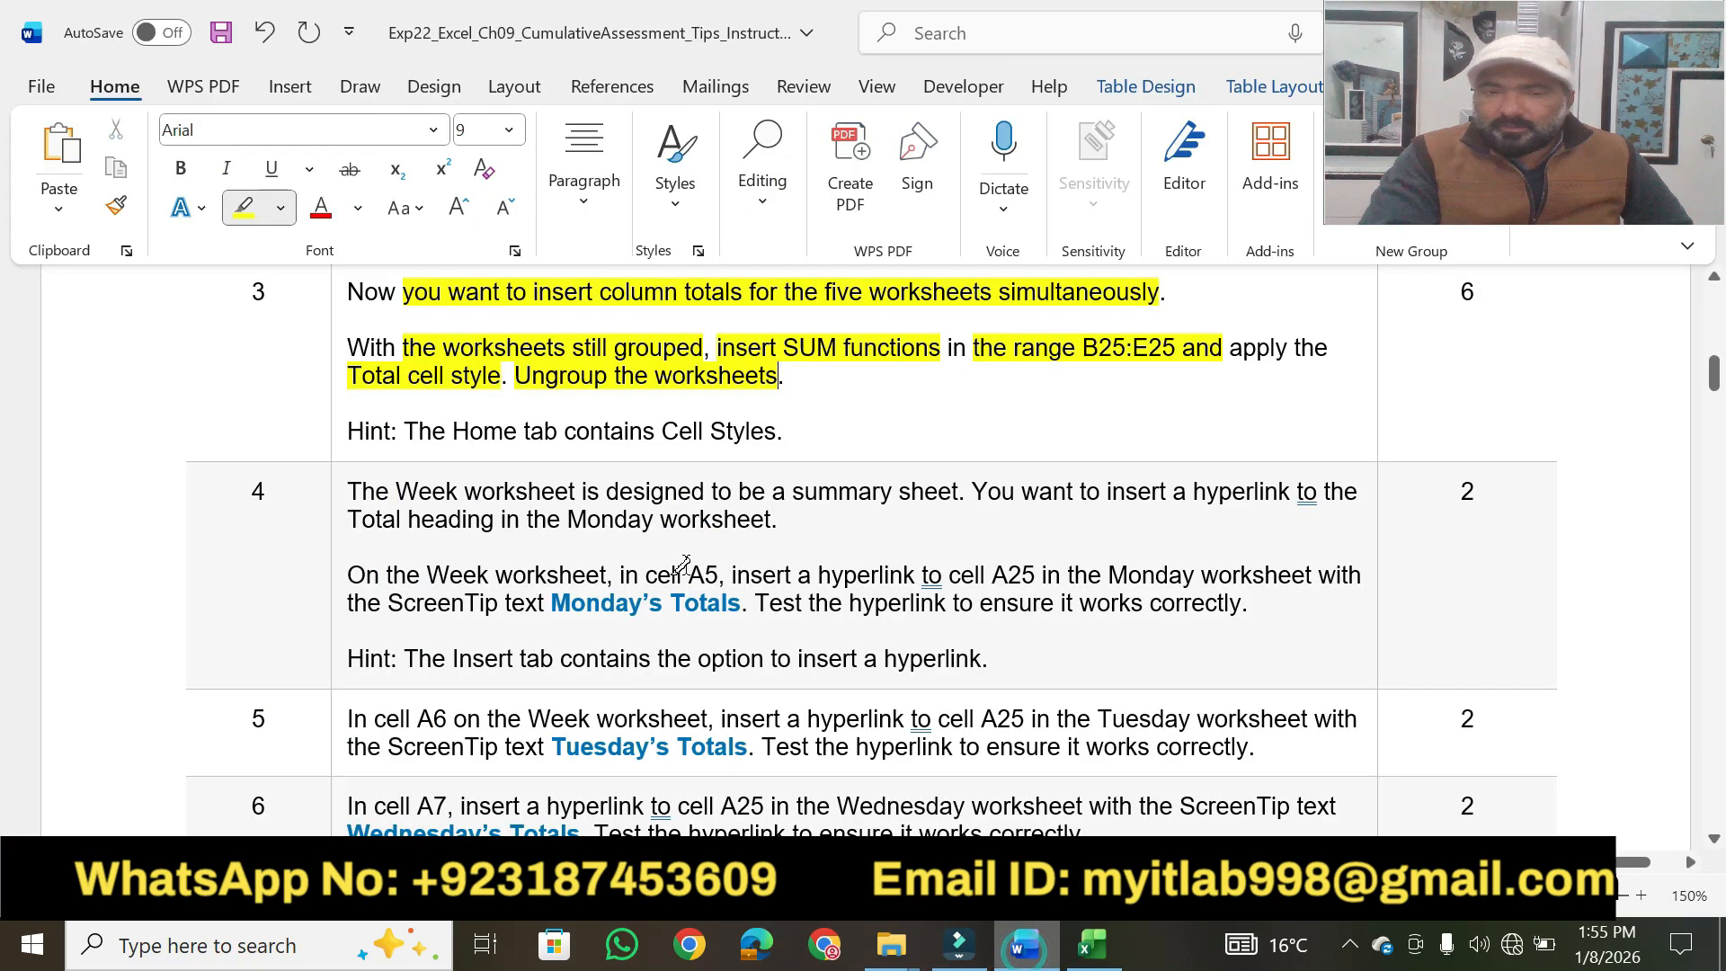
pyautogui.moveTo(405, 431); pyautogui.dragTo(736, 431)
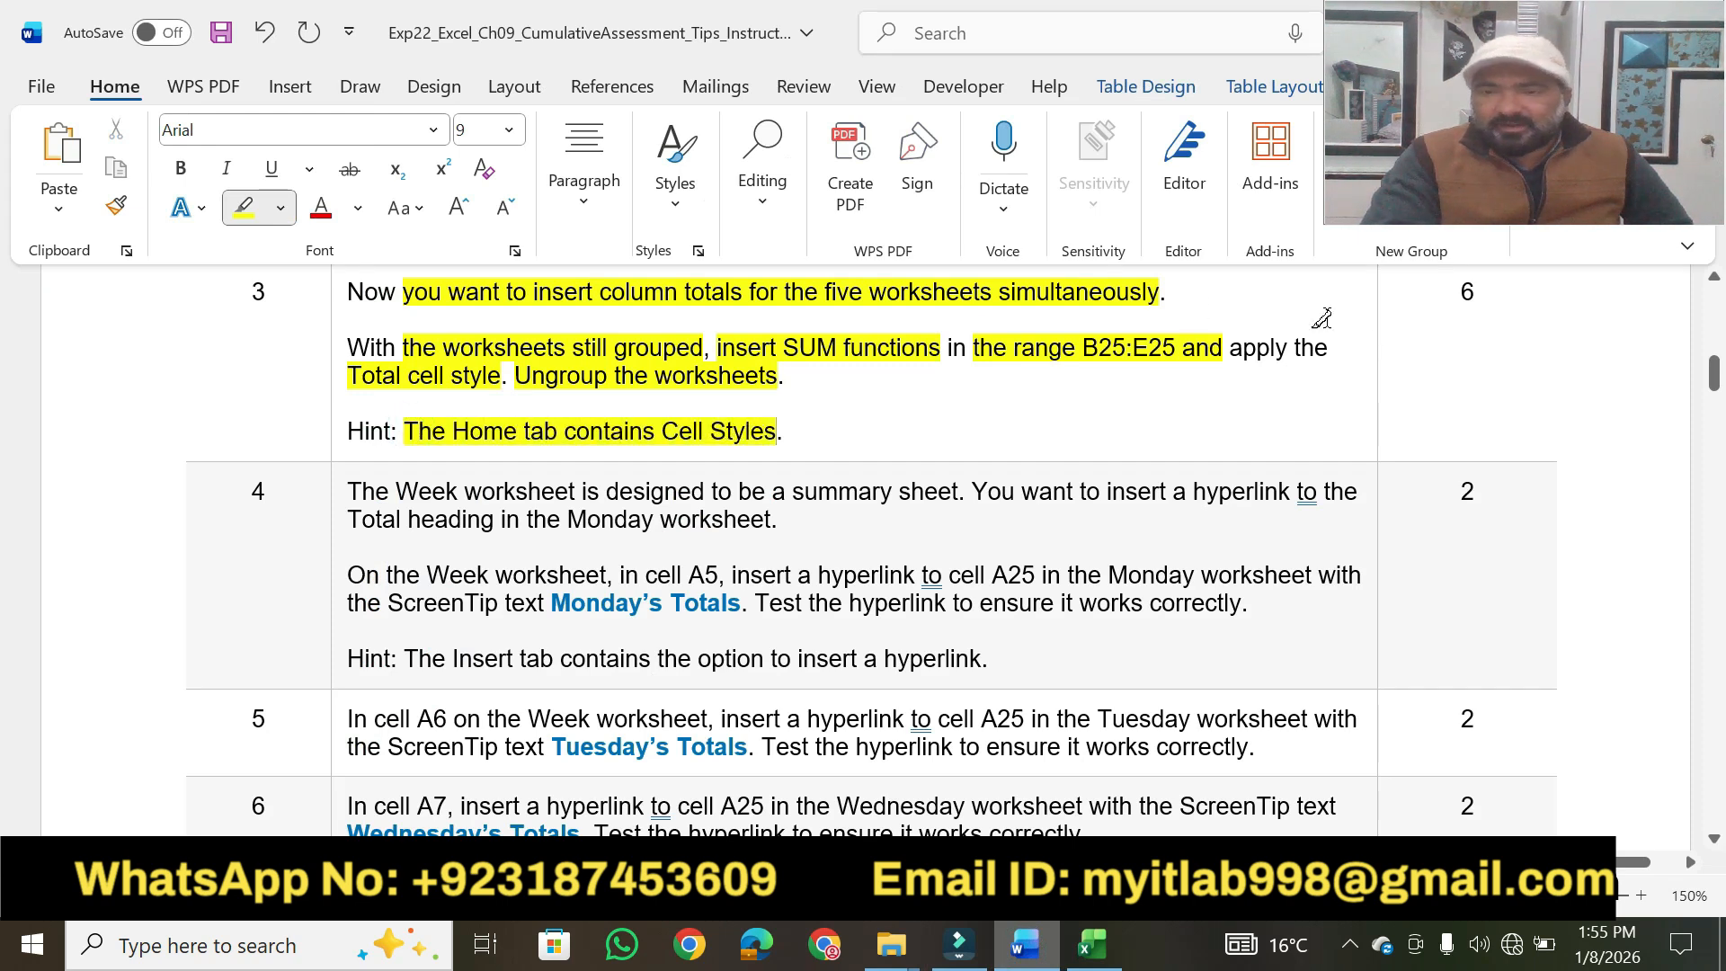
pyautogui.moveTo(1477, 293); pyautogui.dragTo(1459, 293)
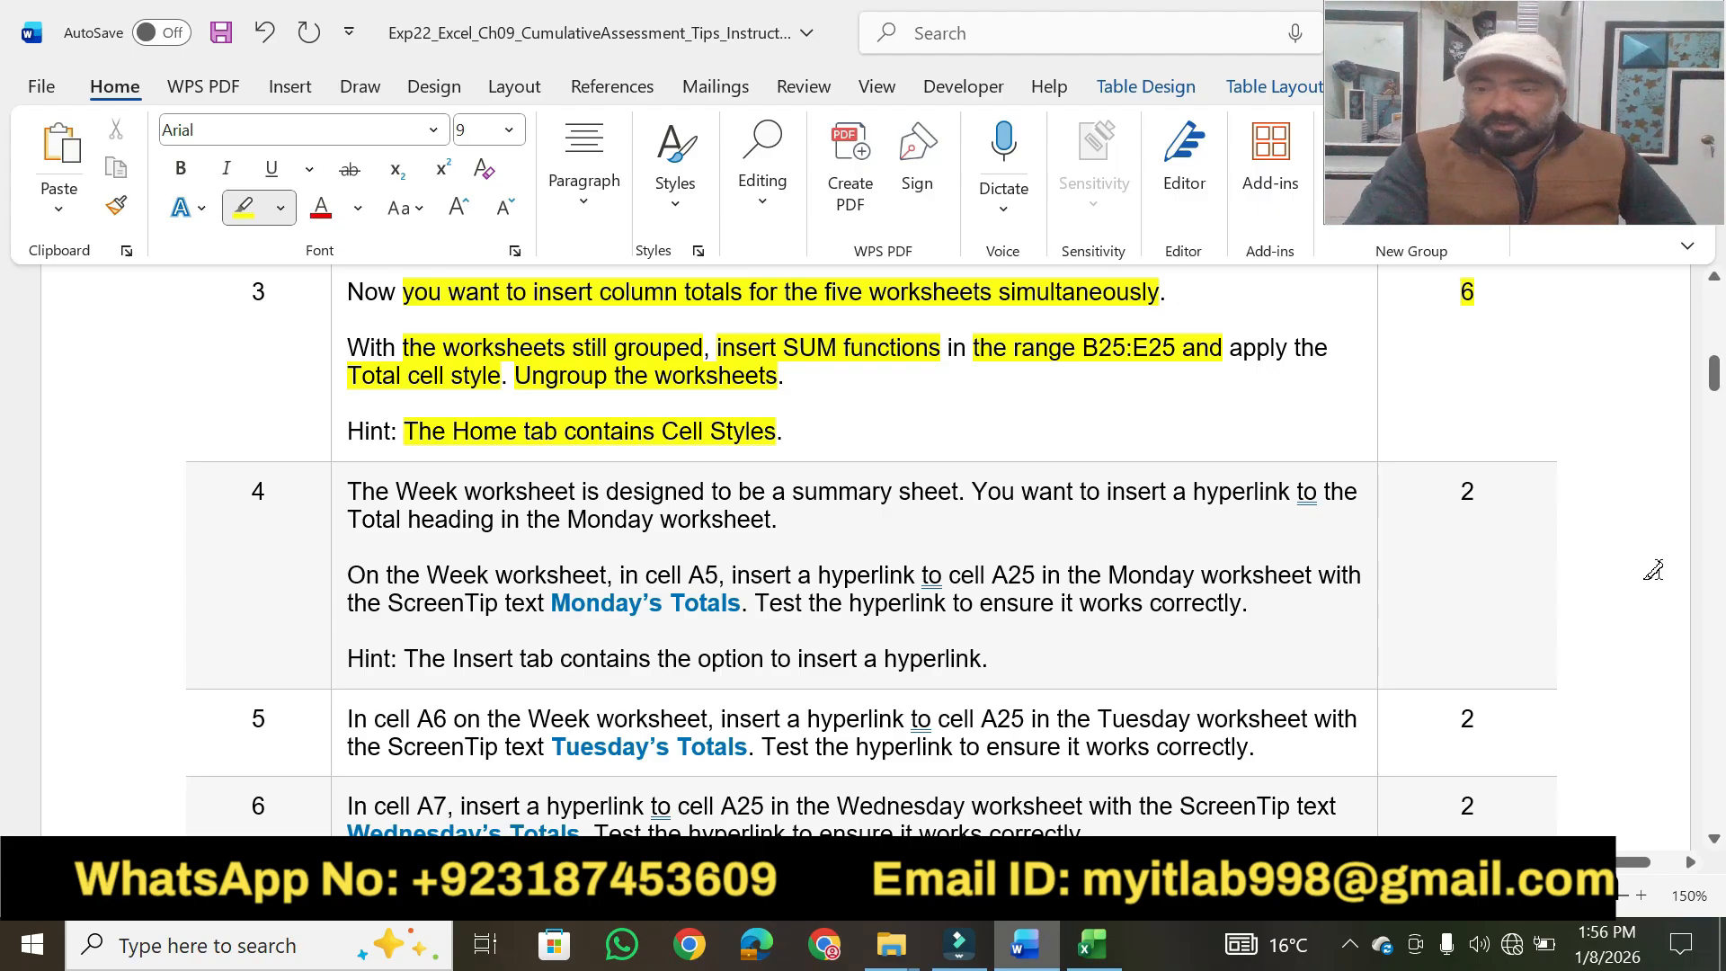
# Highlight step 4's key phrases in yellow, from "Week worksheet is designed to be a summary sheet" to "On the Week worksheet".
pyautogui.scroll(-3, 1716, 845)
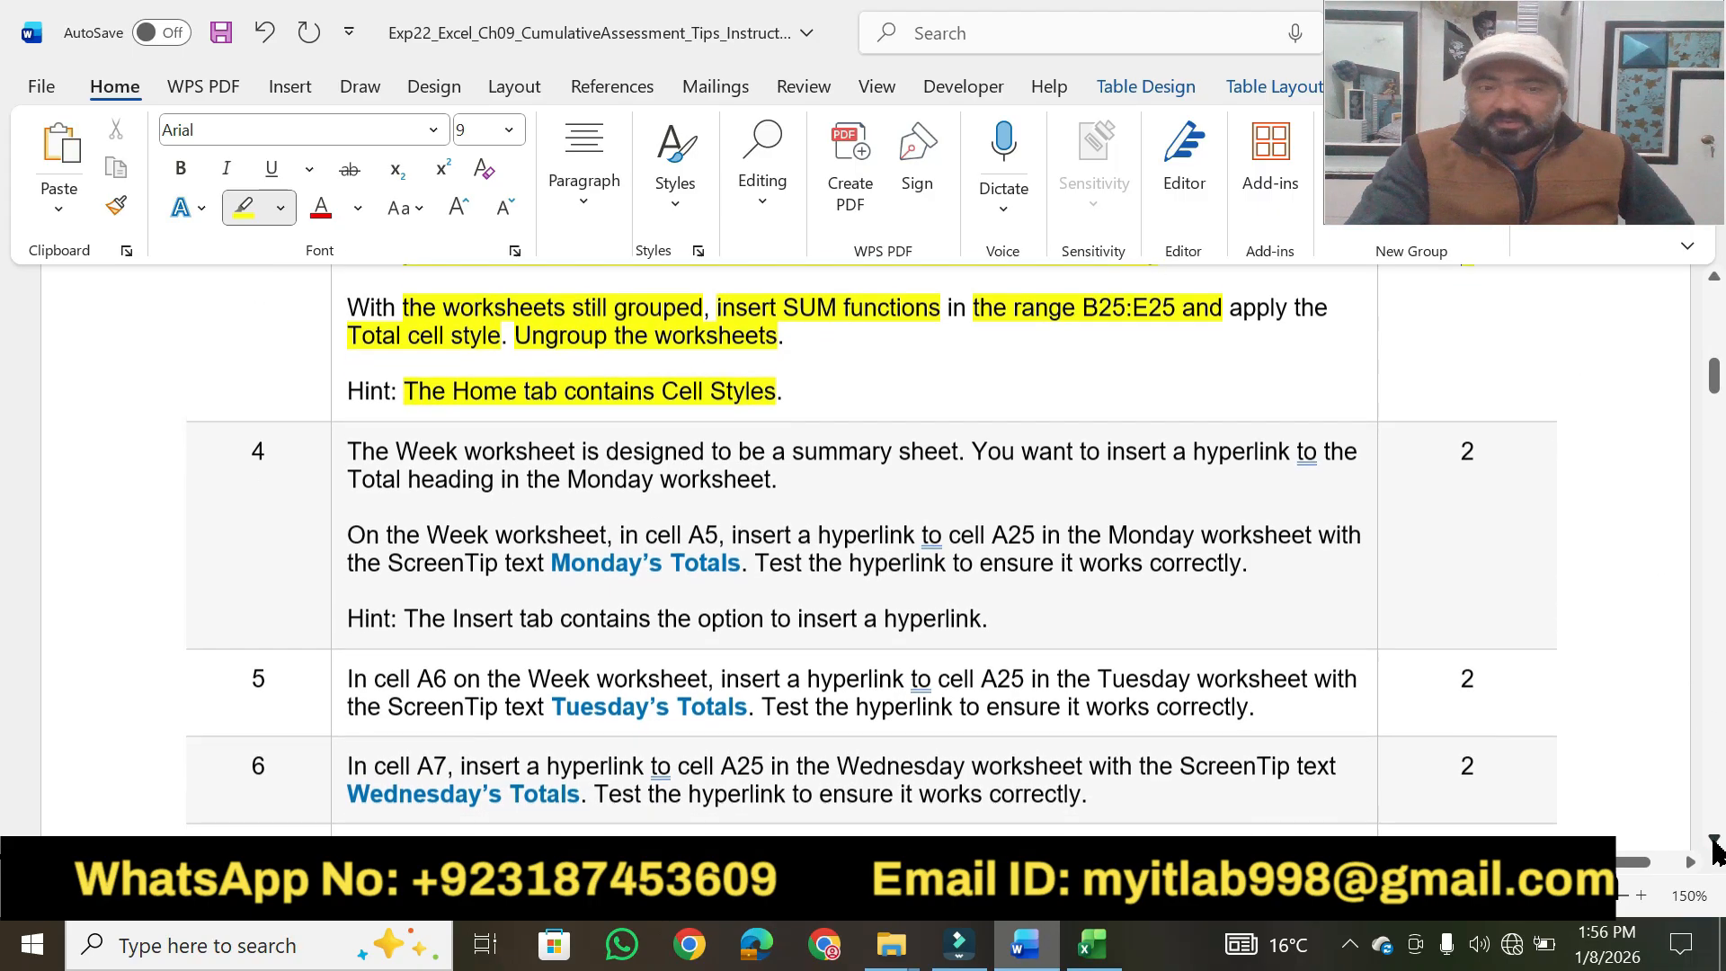
pyautogui.scroll(-1, 1715, 845)
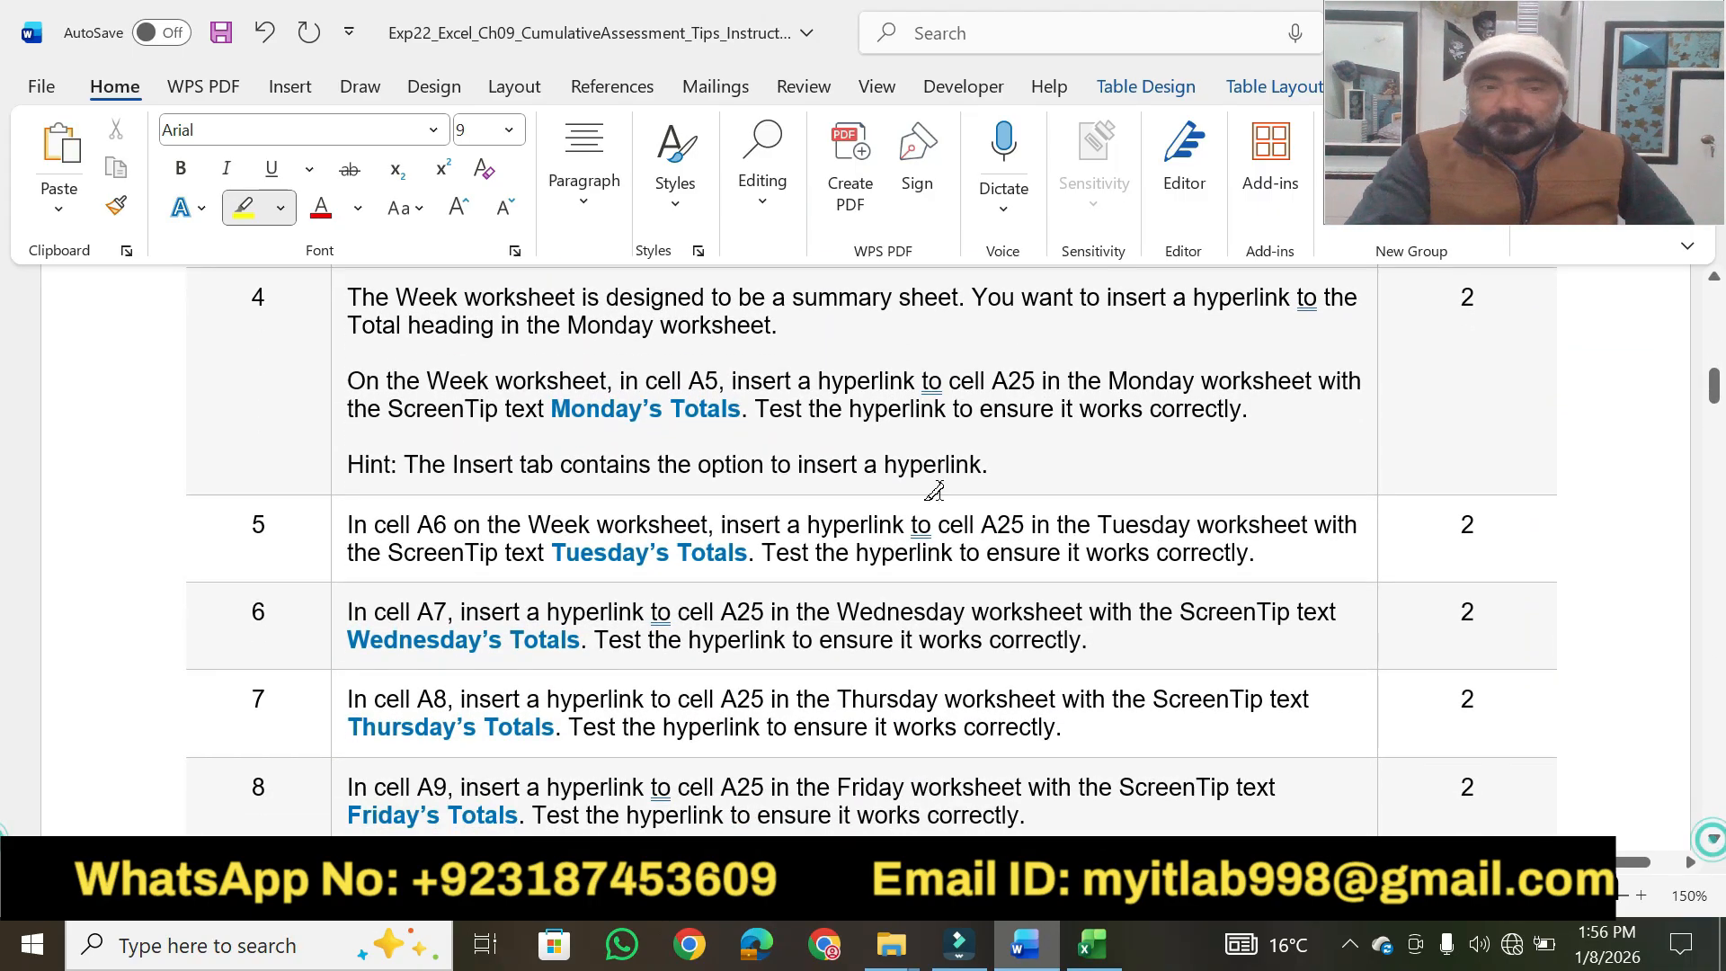
pyautogui.moveTo(398, 295); pyautogui.dragTo(958, 283)
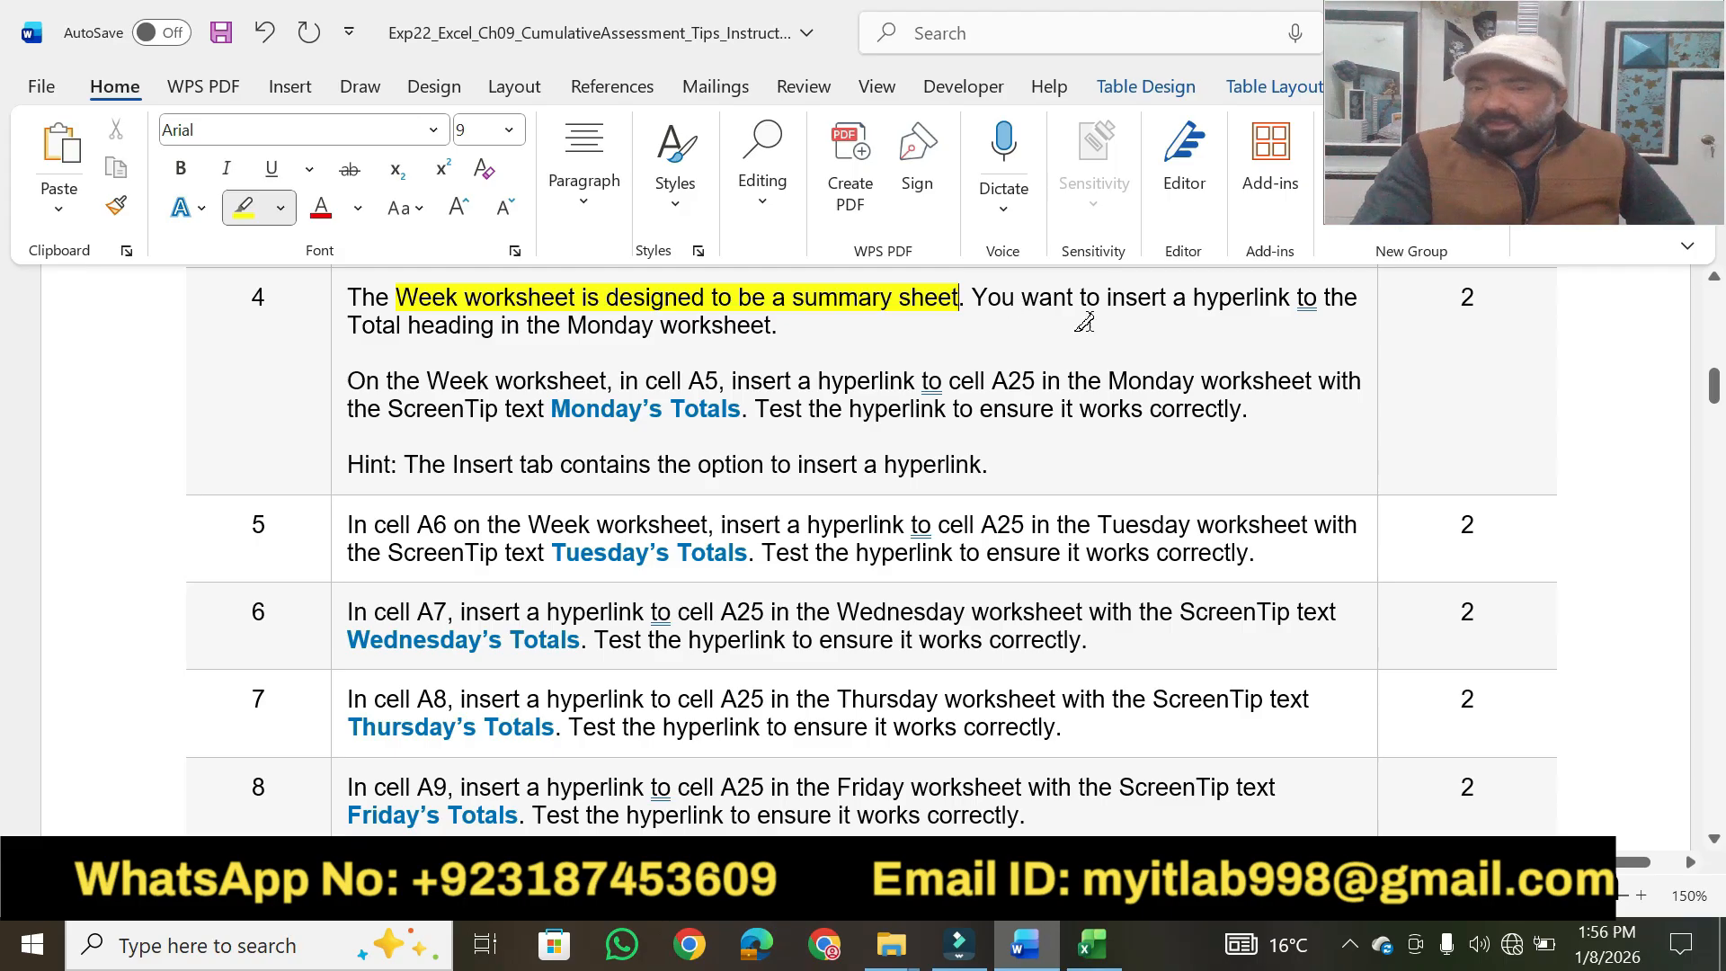
pyautogui.moveTo(1102, 299); pyautogui.dragTo(1292, 297)
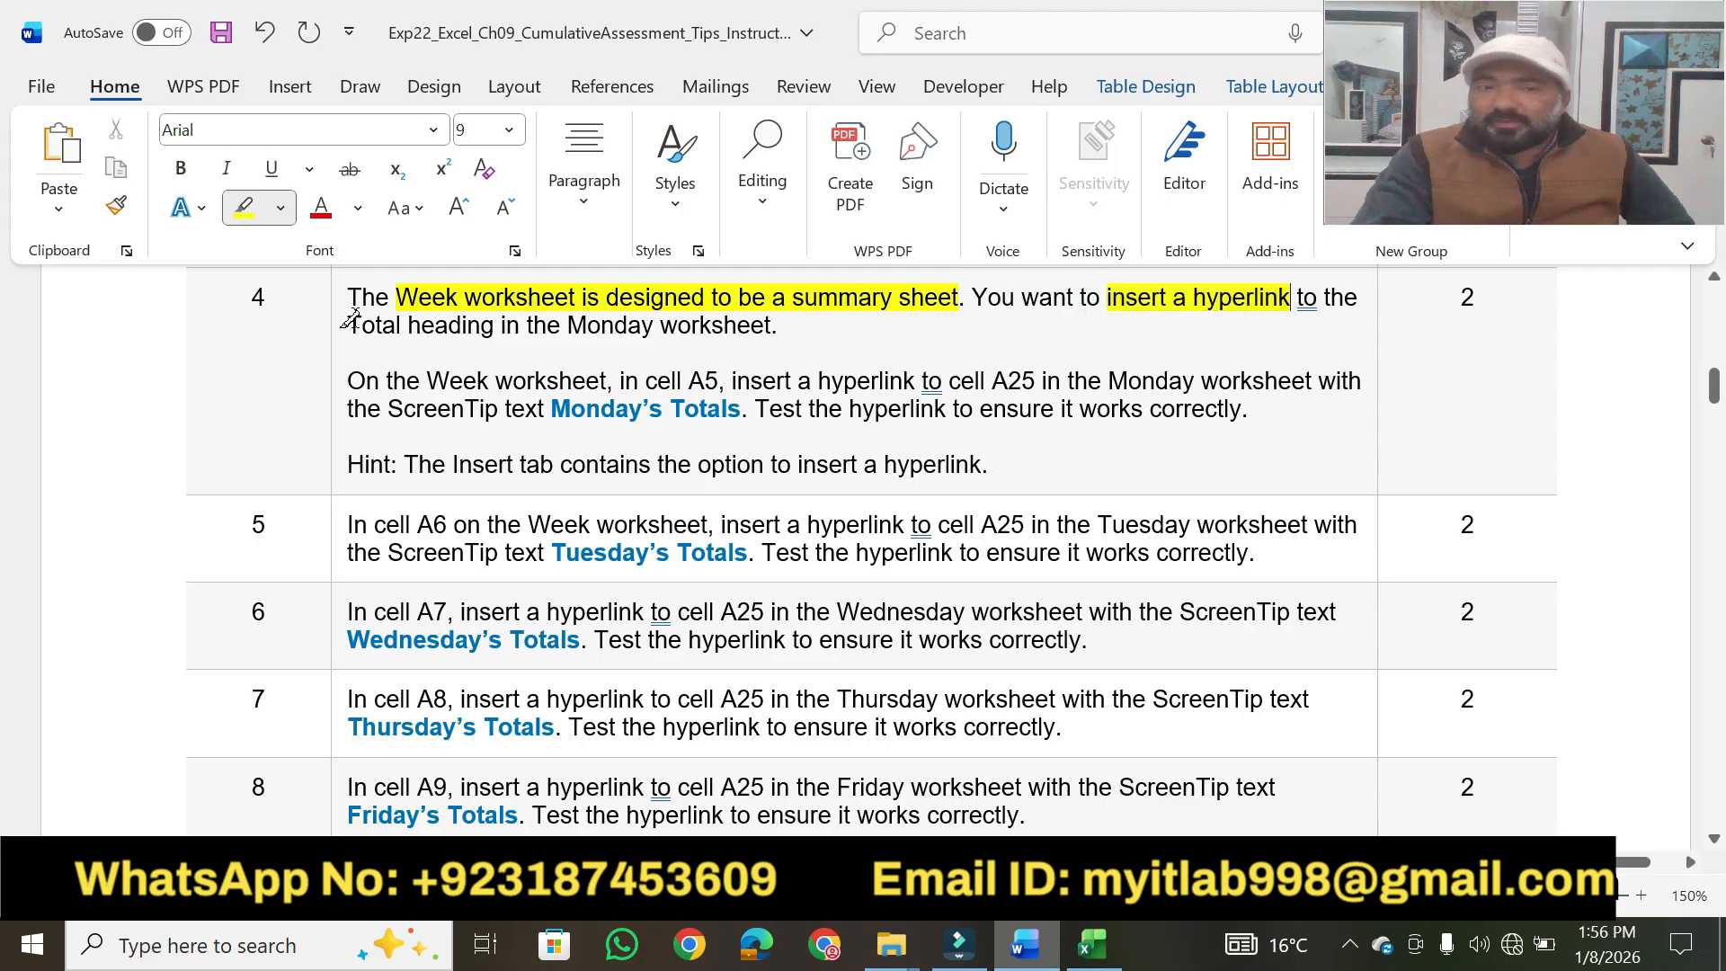
pyautogui.moveTo(347, 317)
pyautogui.mouseDown()
pyautogui.moveTo(617, 305)
pyautogui.moveTo(809, 322)
pyautogui.mouseUp()
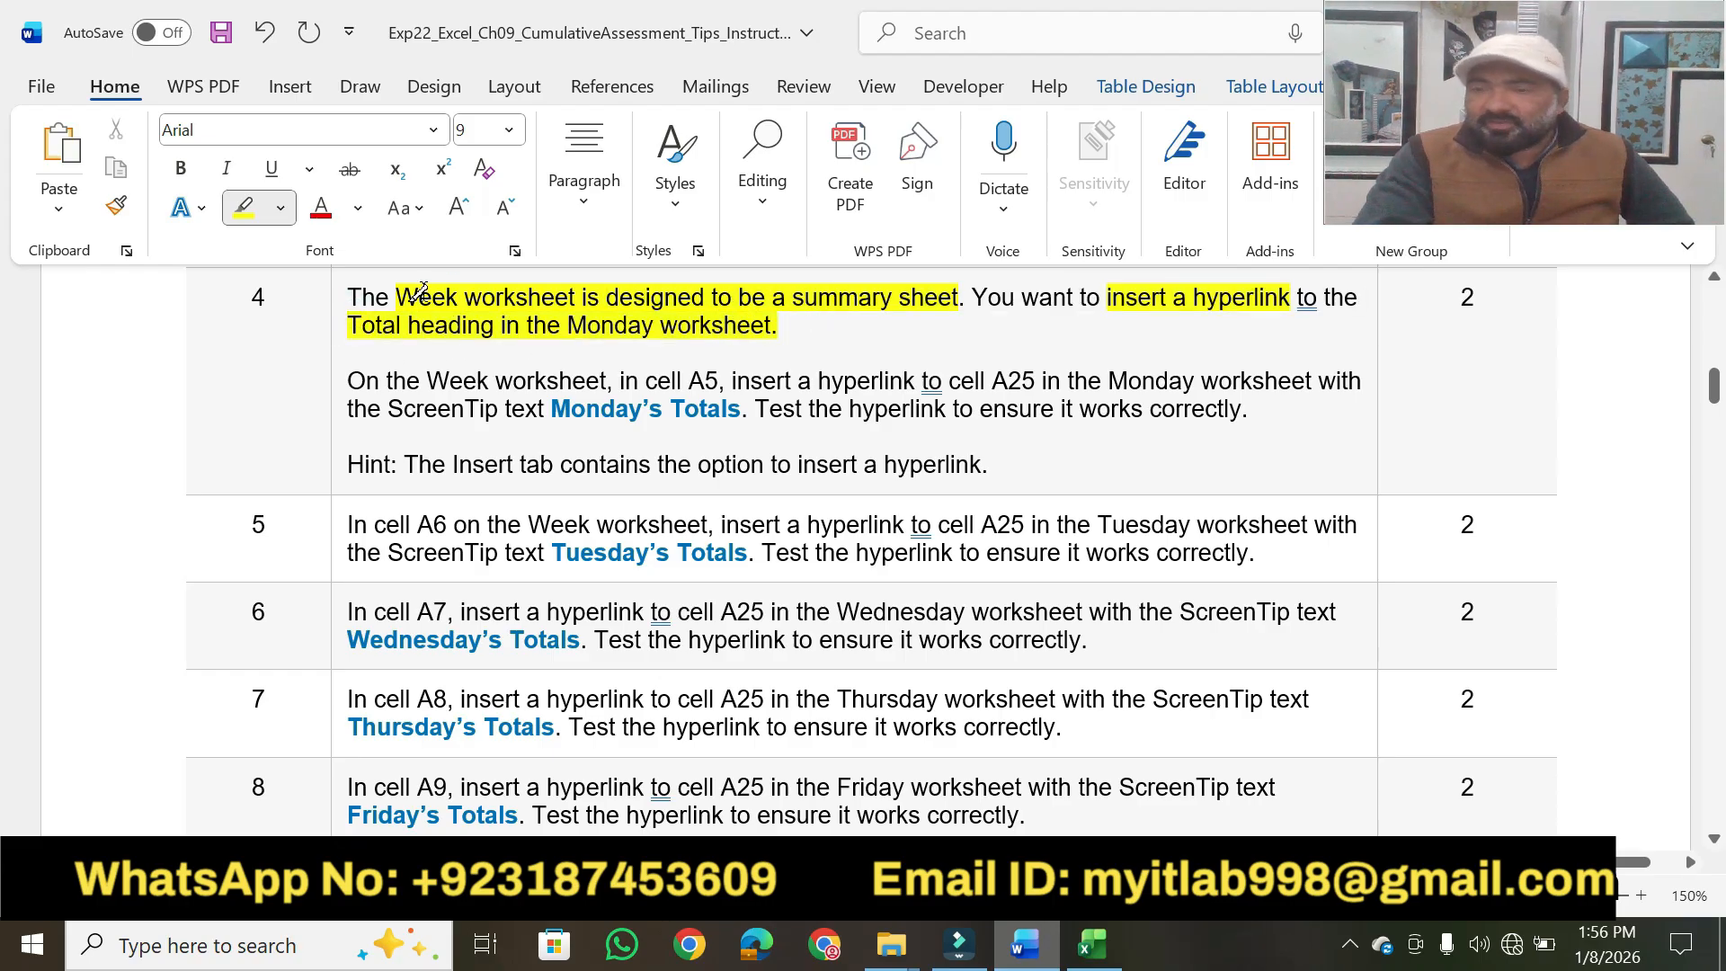
pyautogui.moveTo(352, 376); pyautogui.dragTo(606, 383)
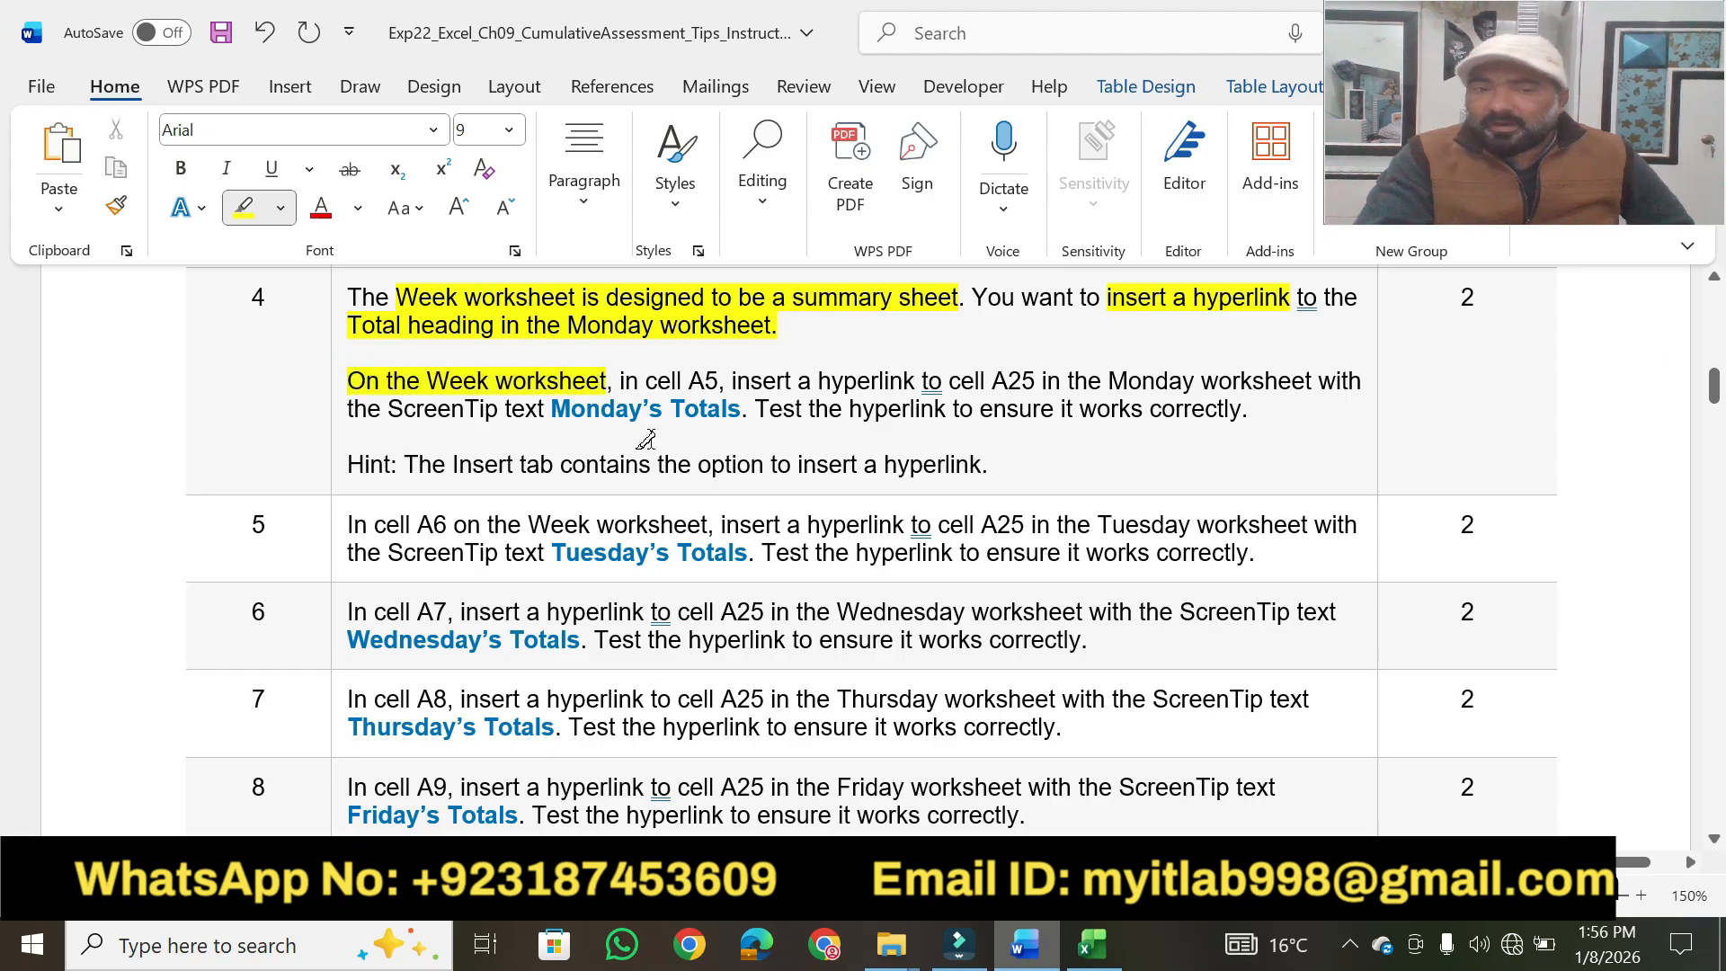
# Switch to the Excel workbook and open the Week worksheet.
pyautogui.click(1093, 944)
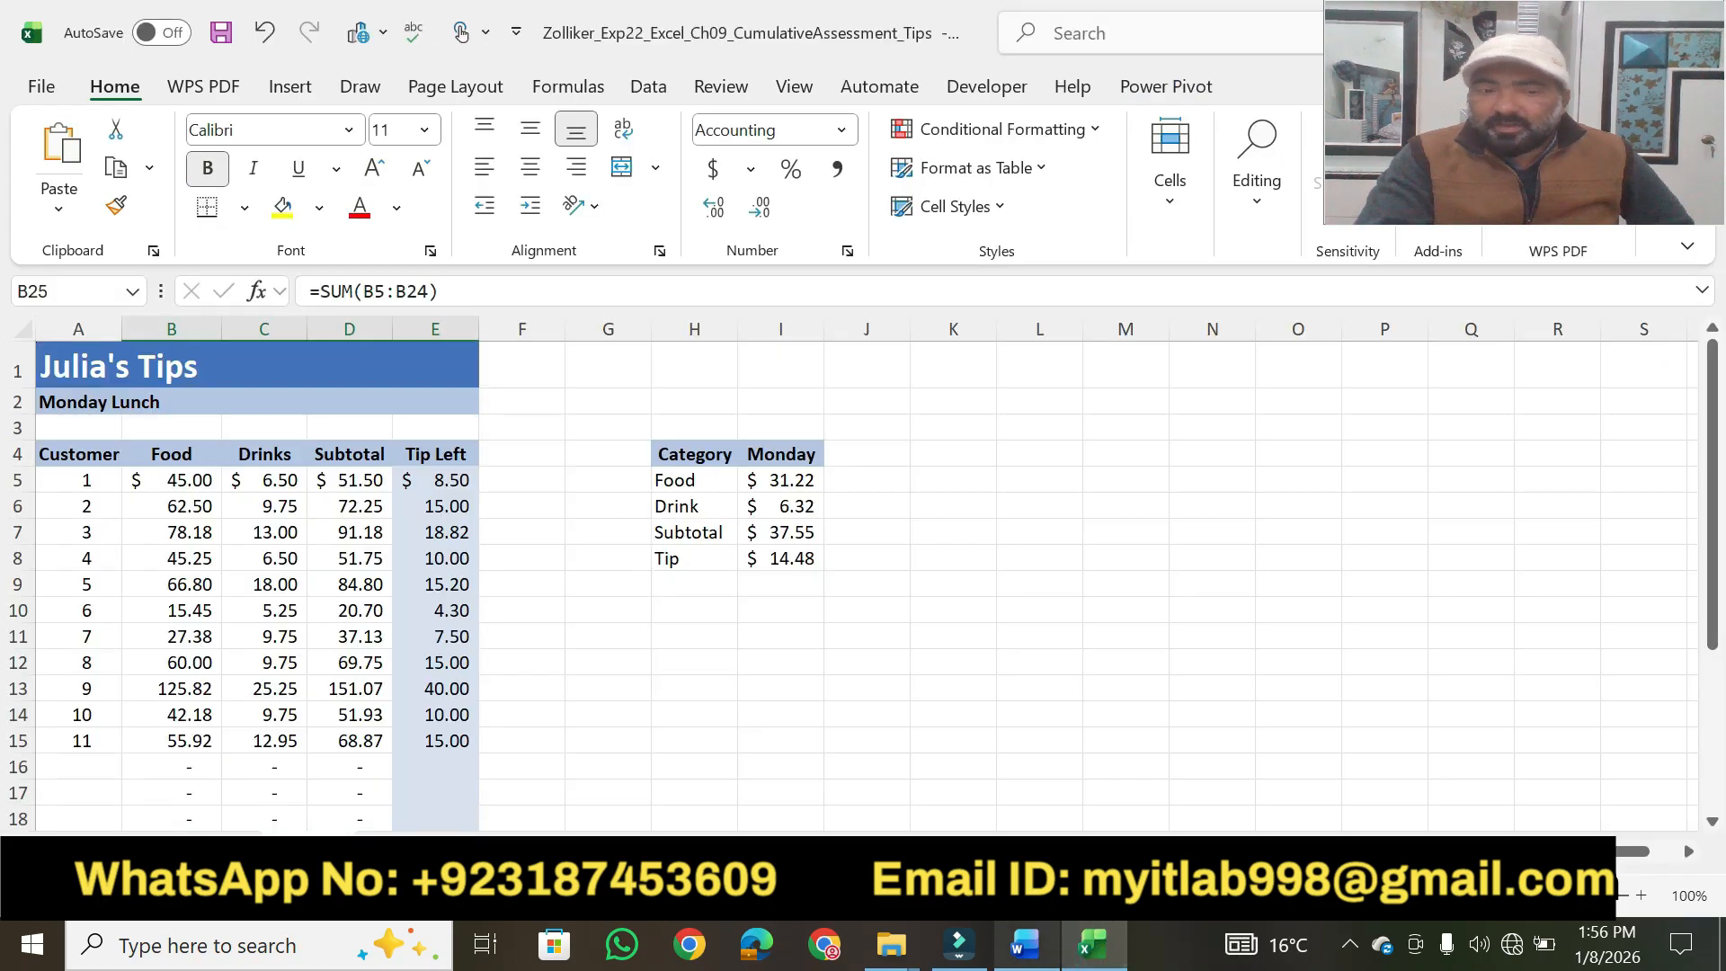
pyautogui.click(817, 848)
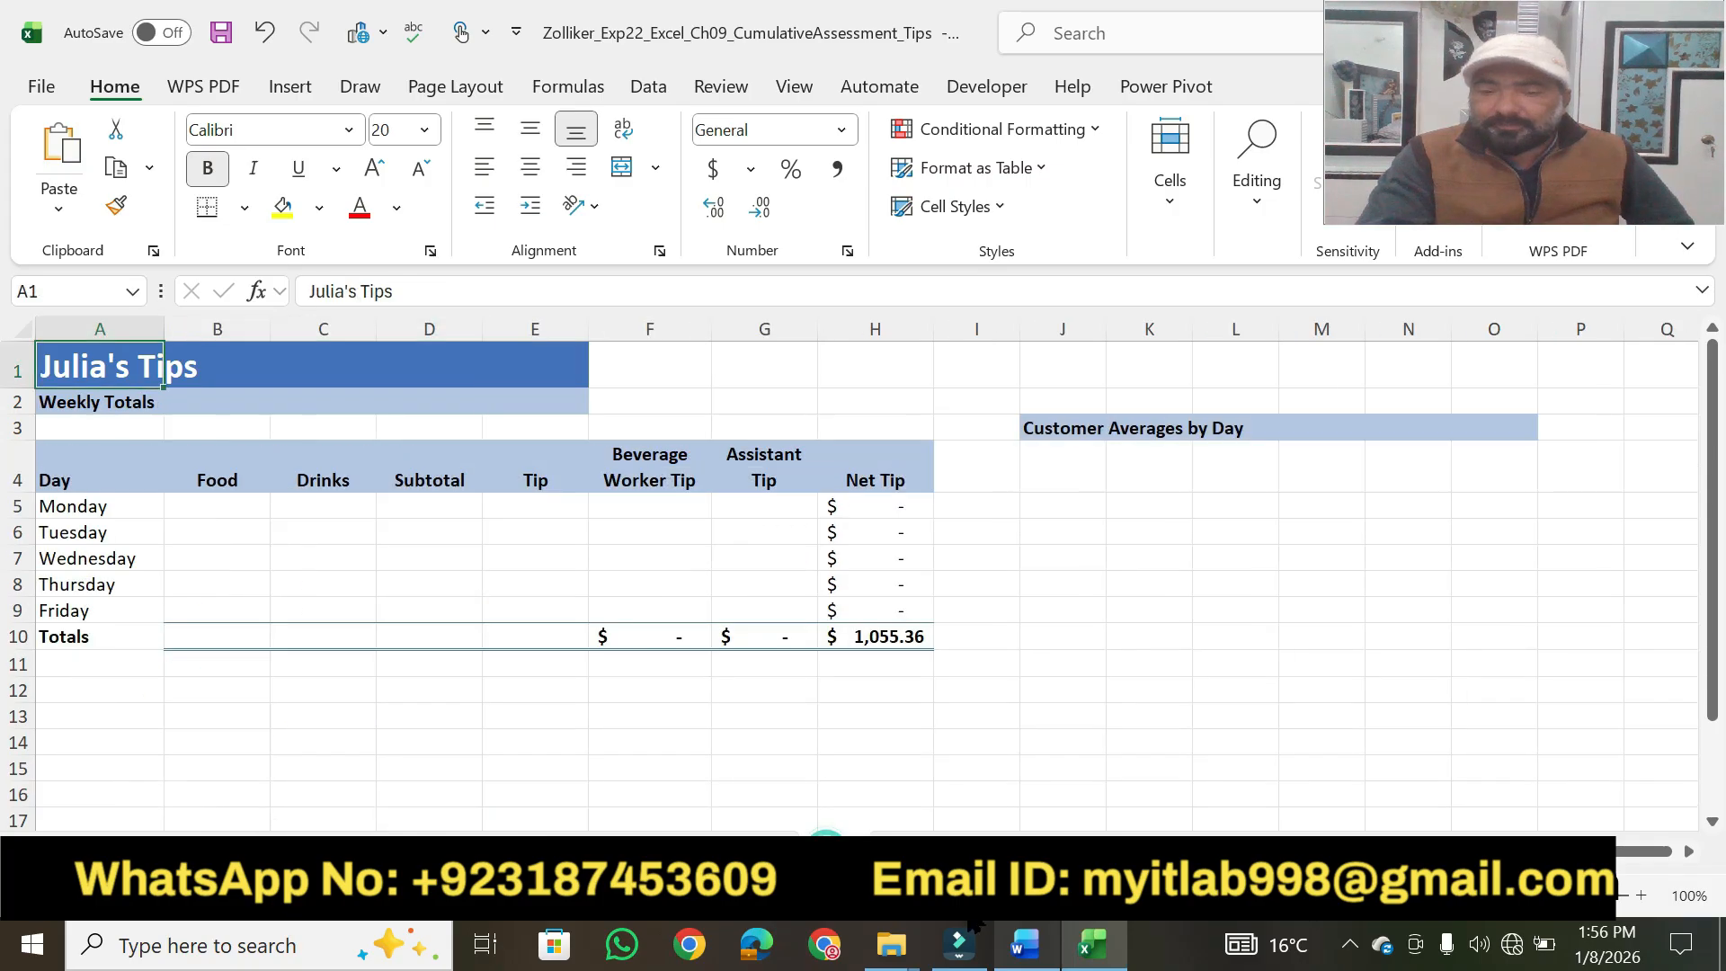
# Highlight "cell A5, insert a hyperlink" in step 4 in Word and select cell A5 on the Week worksheet in Excel.
pyautogui.click(1016, 950)
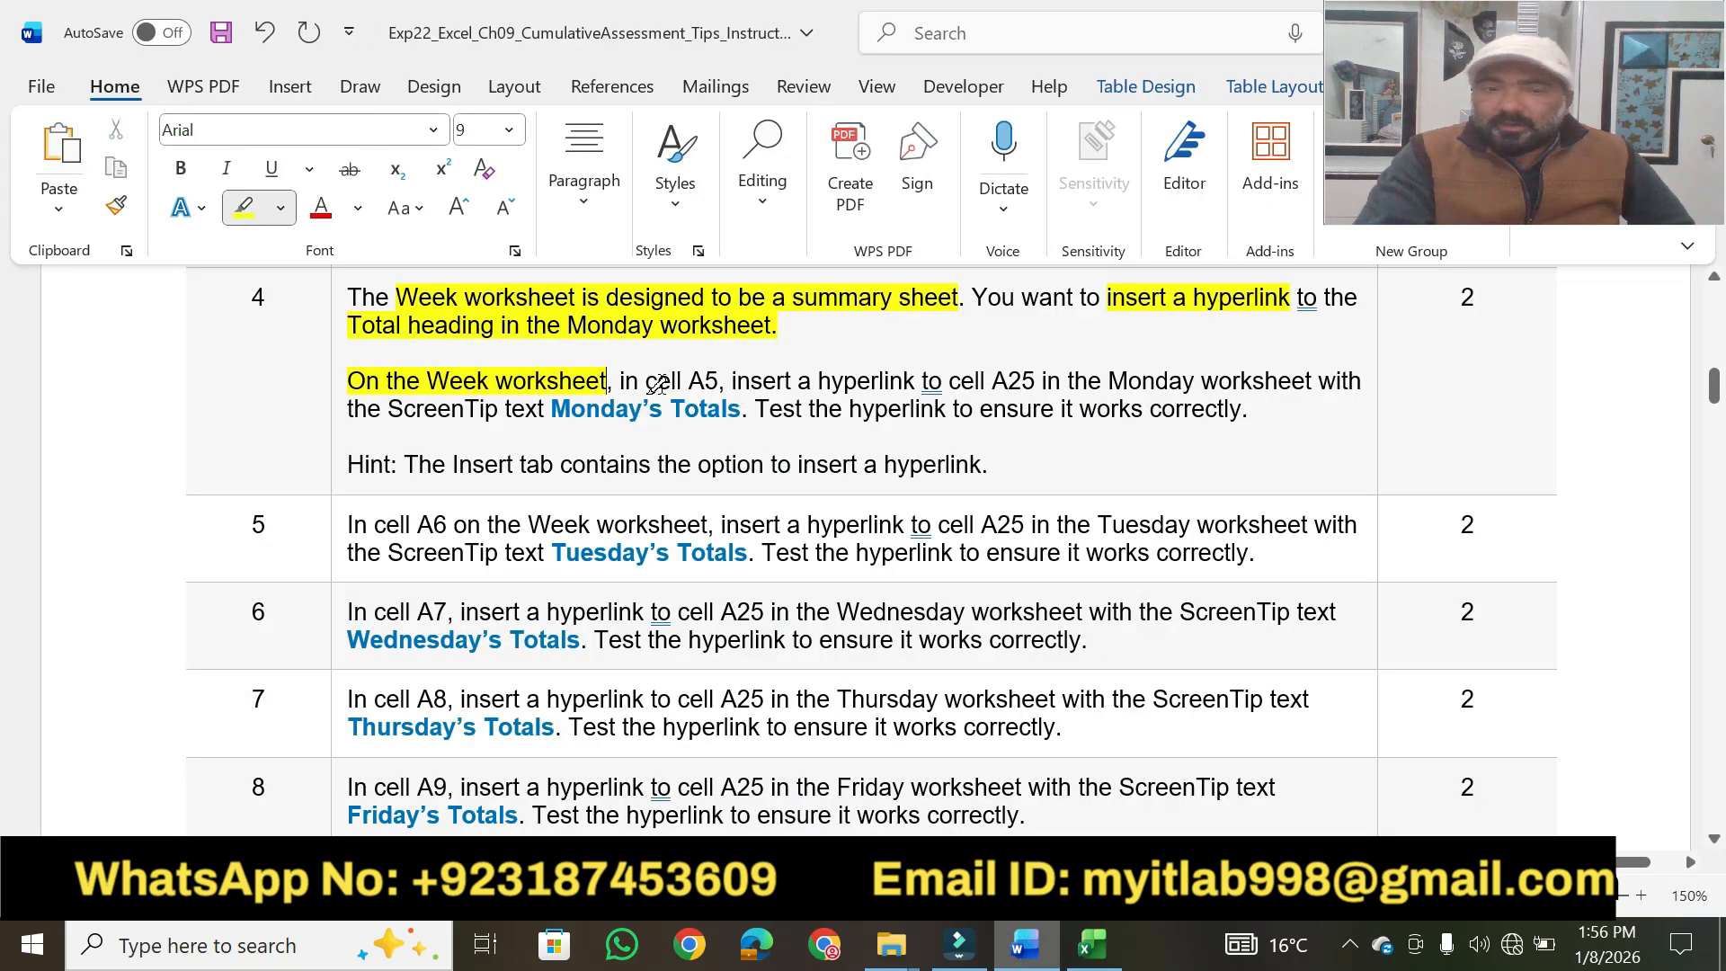
pyautogui.moveTo(645, 385); pyautogui.dragTo(919, 382)
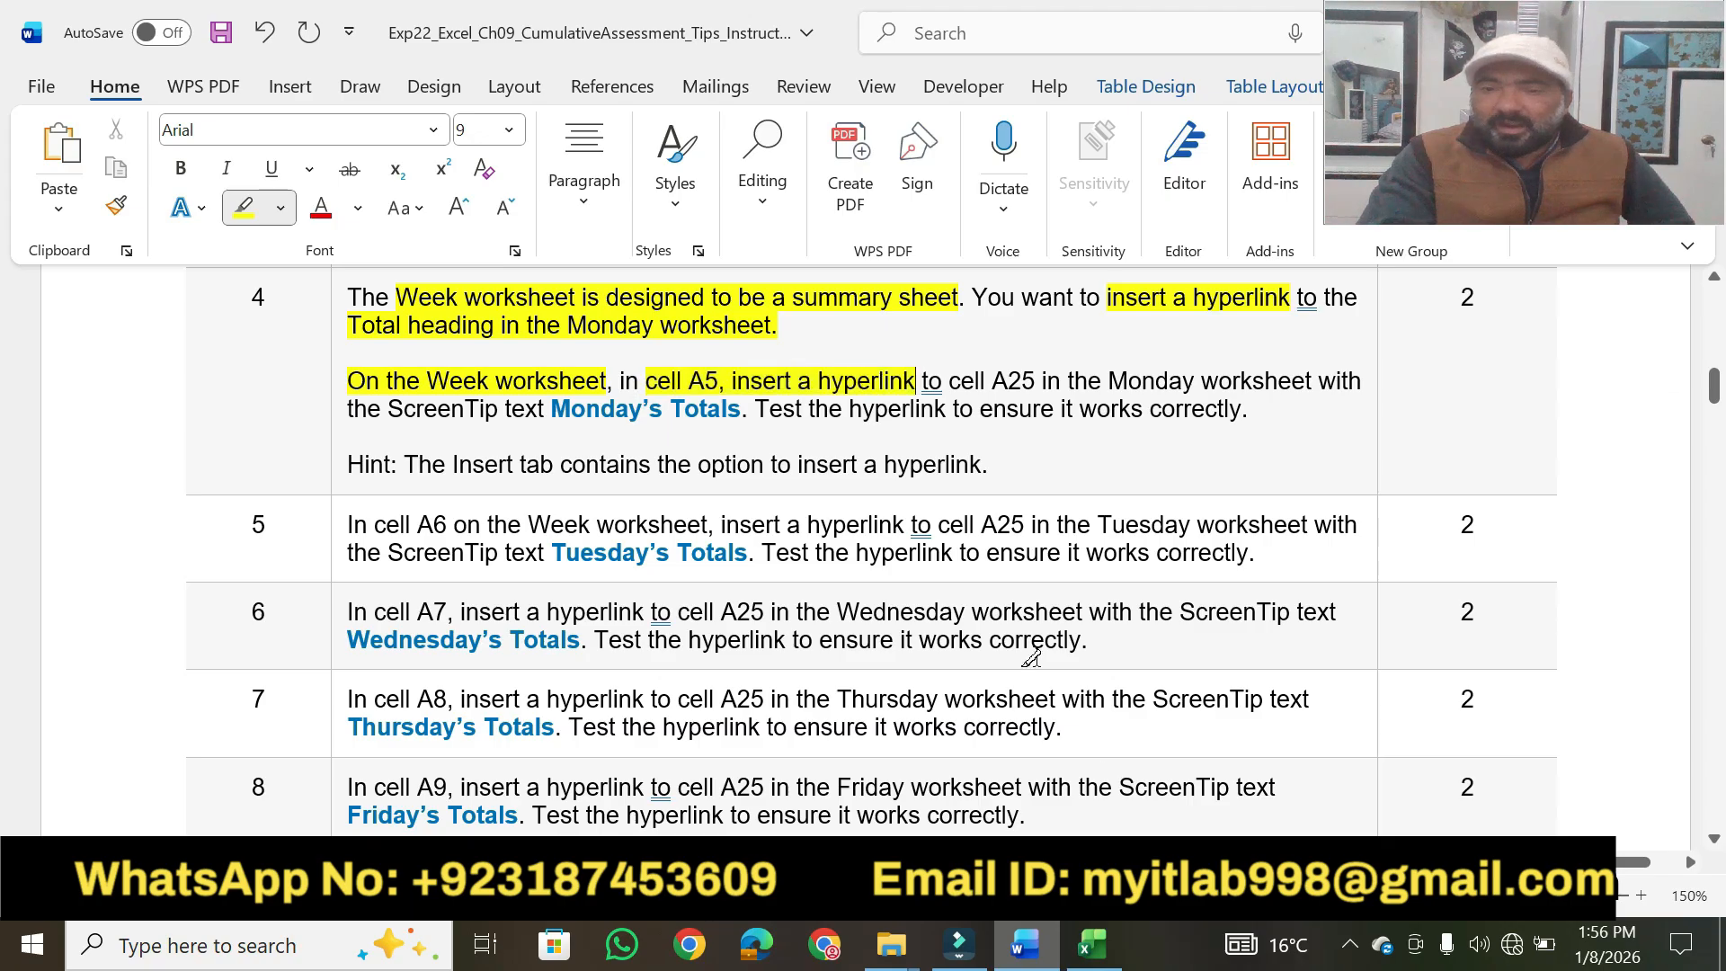
pyautogui.click(1120, 940)
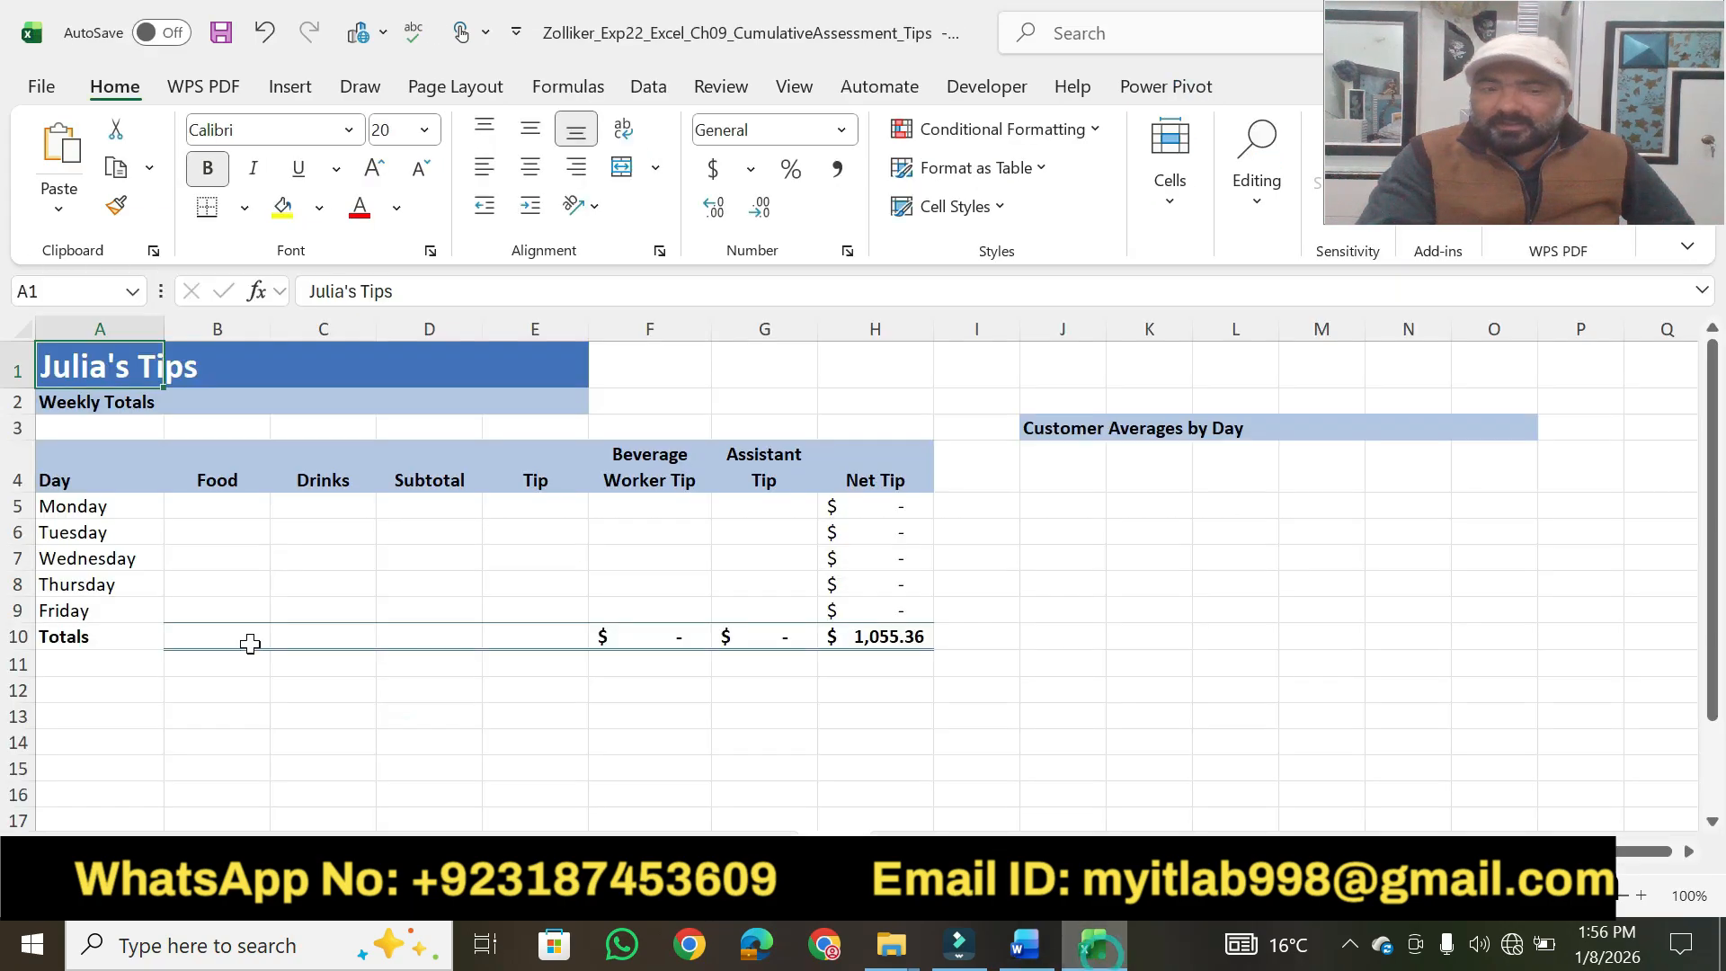
pyautogui.click(81, 523)
pyautogui.click(61, 505)
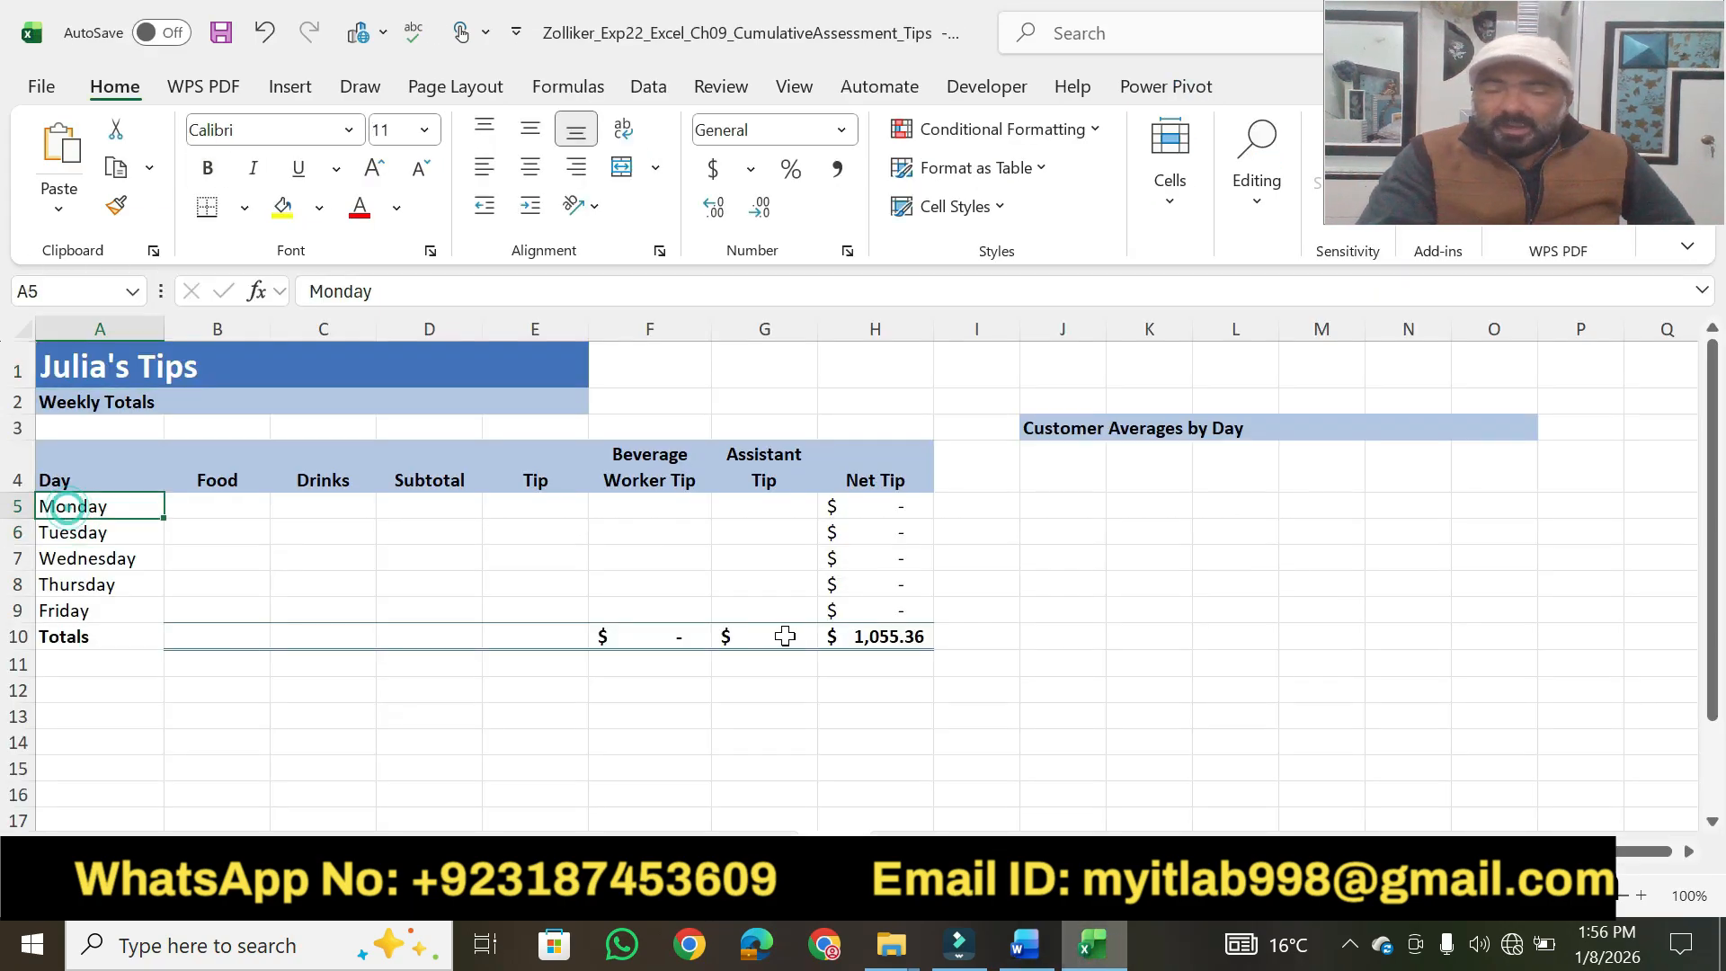
# Switch to Word, highlight step 4's target cell, ScreenTip and hyperlink test phrases in yellow, and select the text "Monday's Totals".
pyautogui.click(1025, 944)
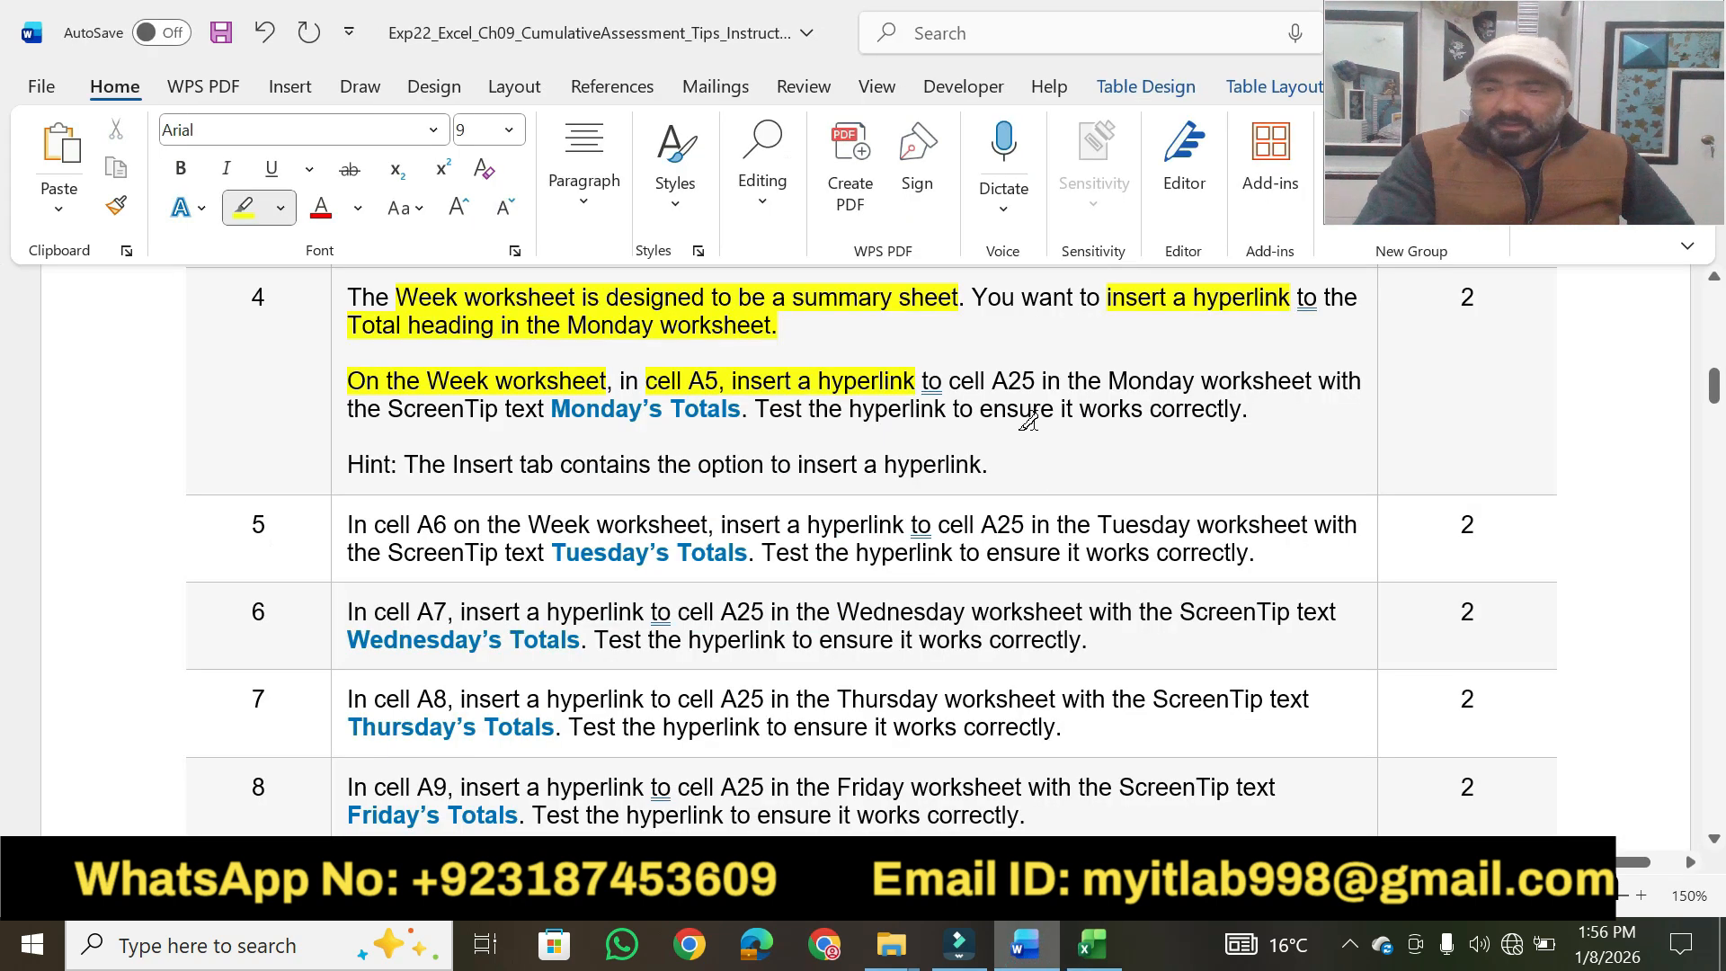
pyautogui.moveTo(992, 381); pyautogui.dragTo(1313, 381)
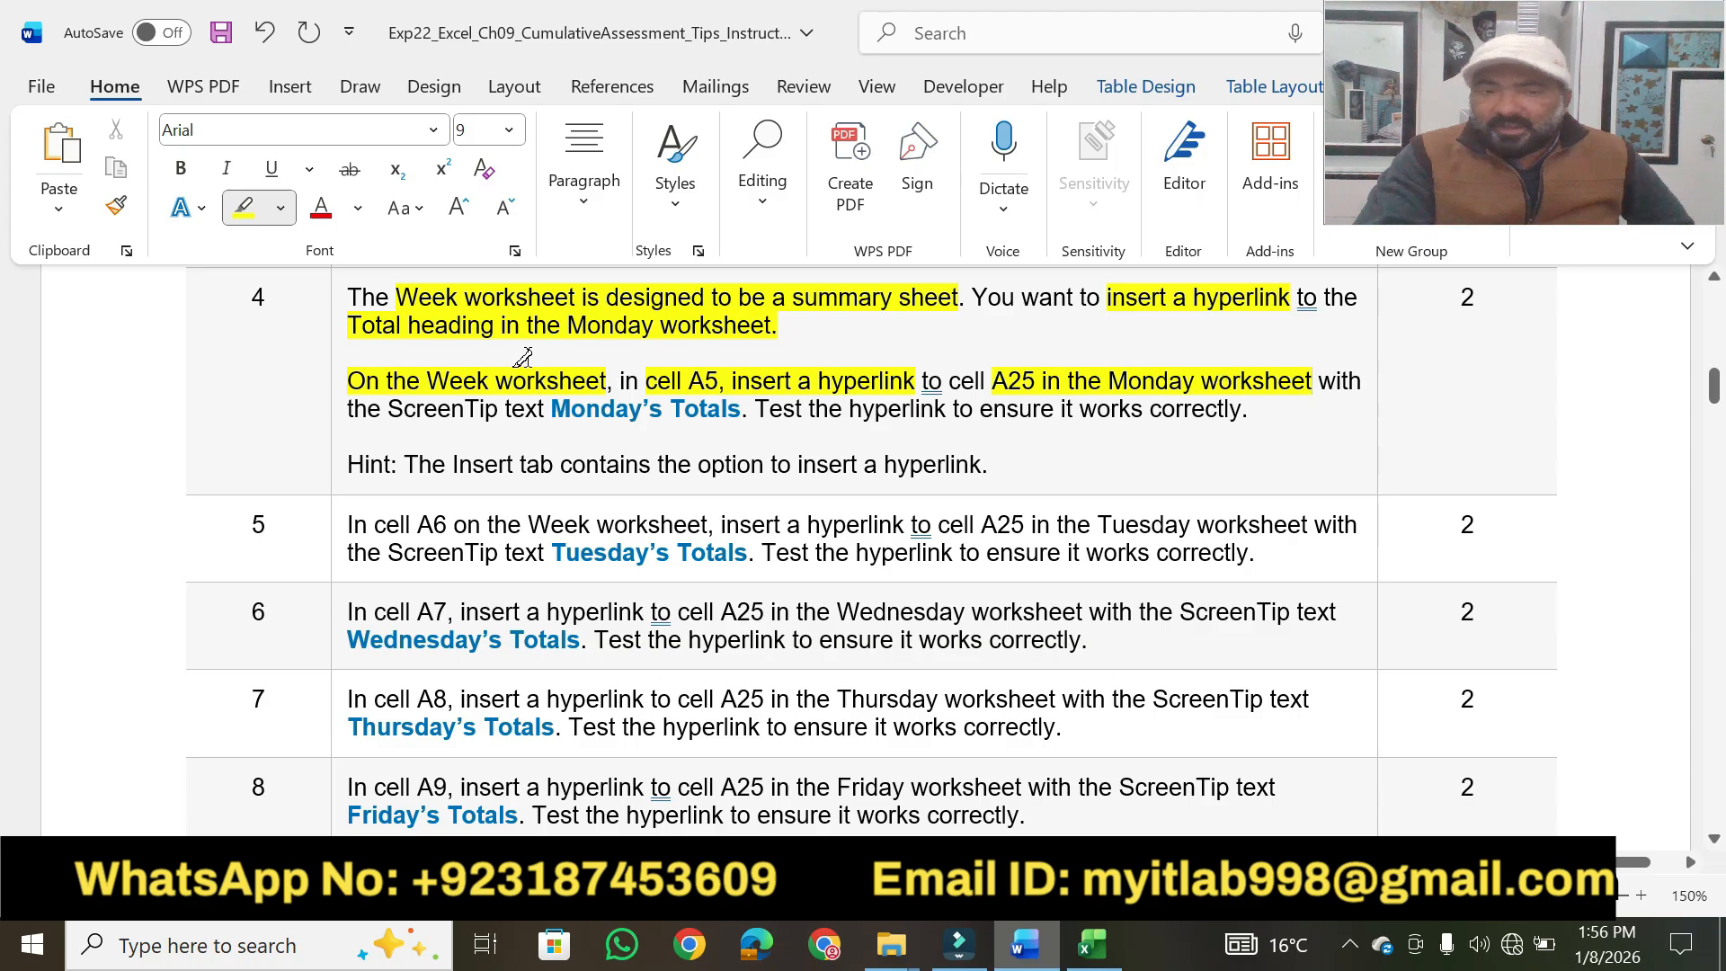
pyautogui.moveTo(389, 410); pyautogui.dragTo(1241, 410)
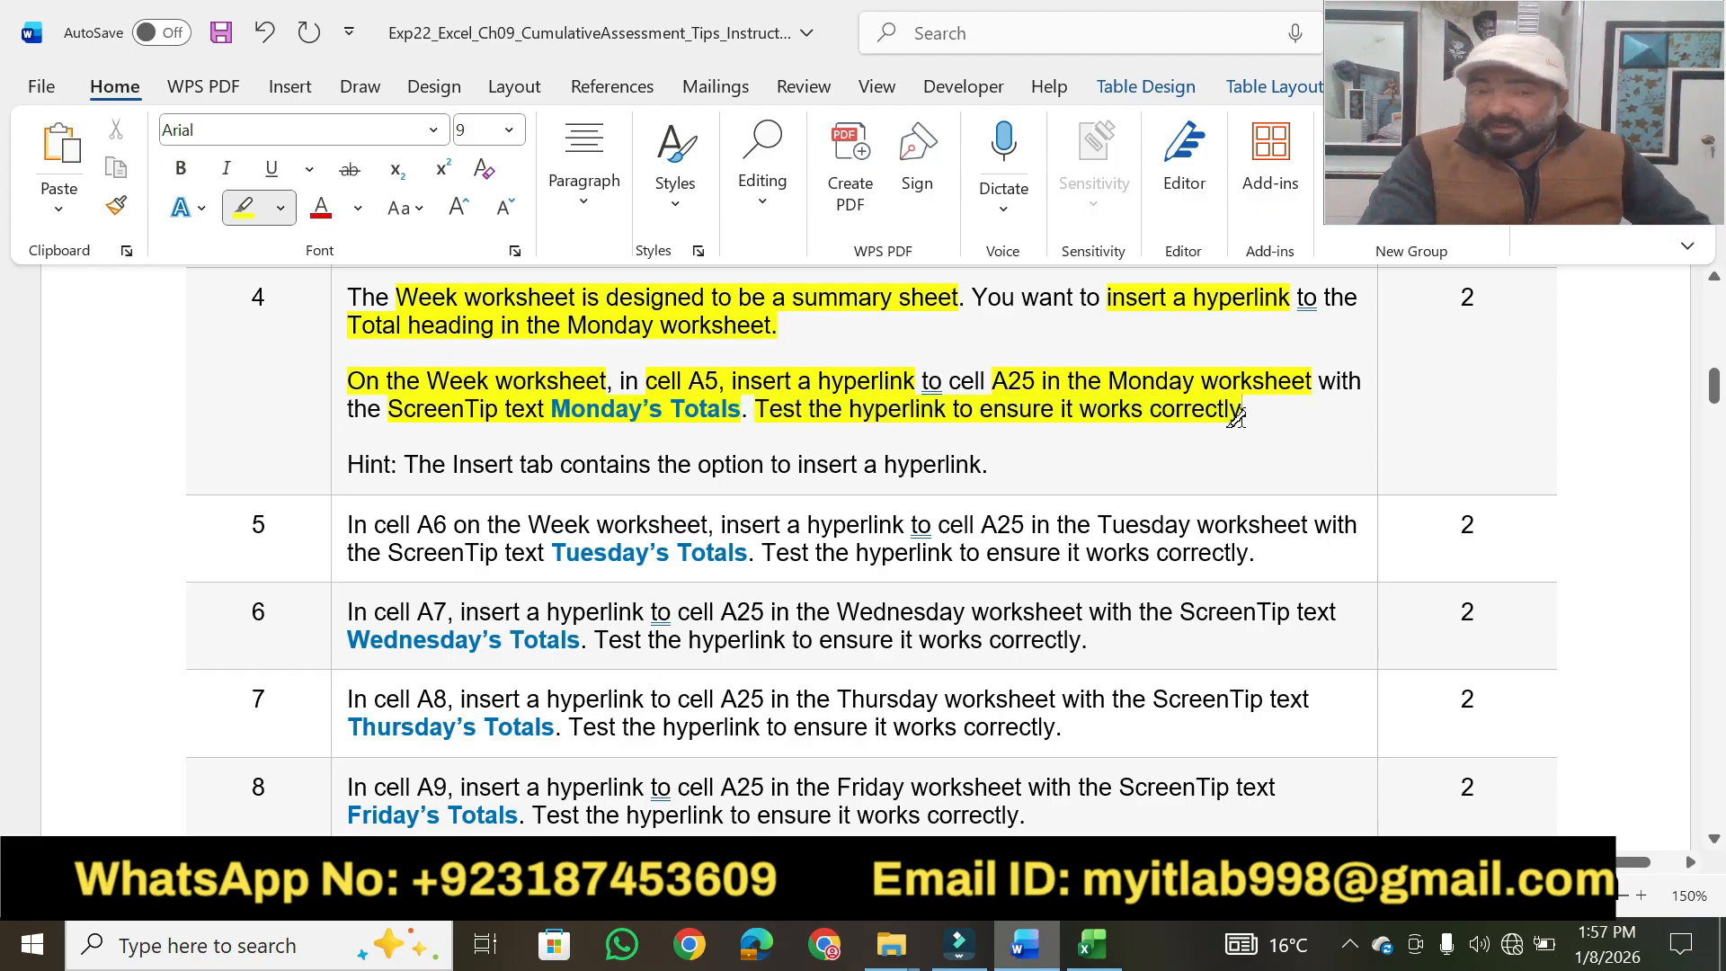
pyautogui.press('Escape')
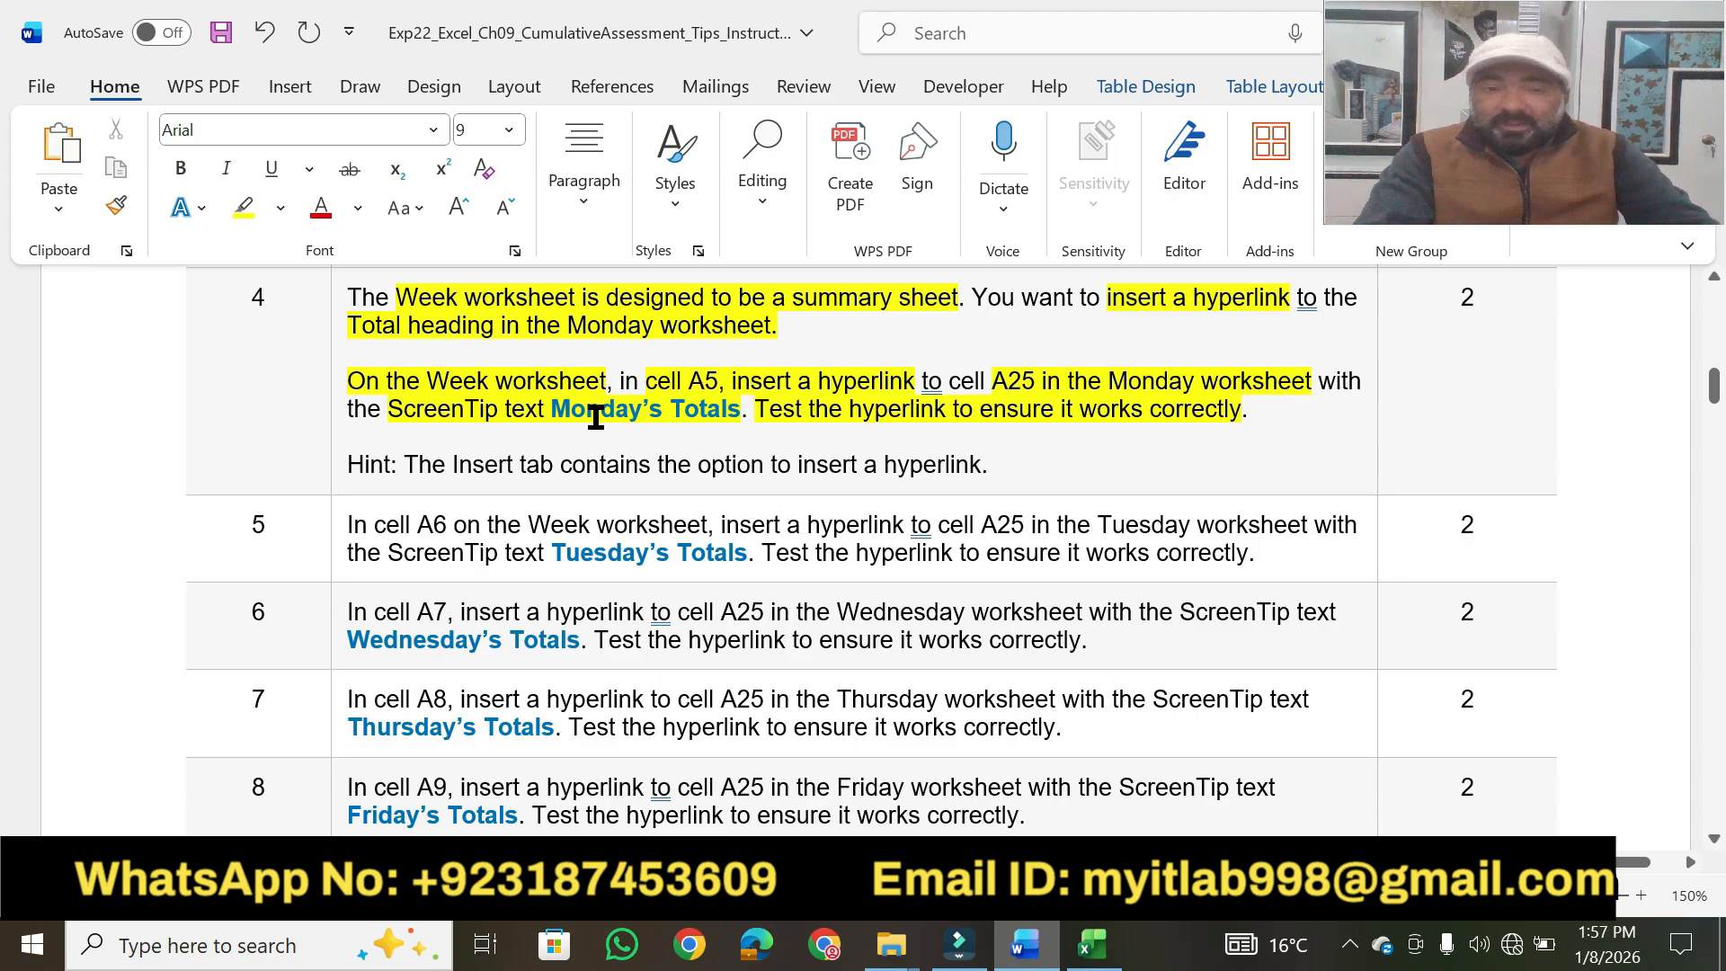
pyautogui.moveTo(554, 412); pyautogui.dragTo(741, 409)
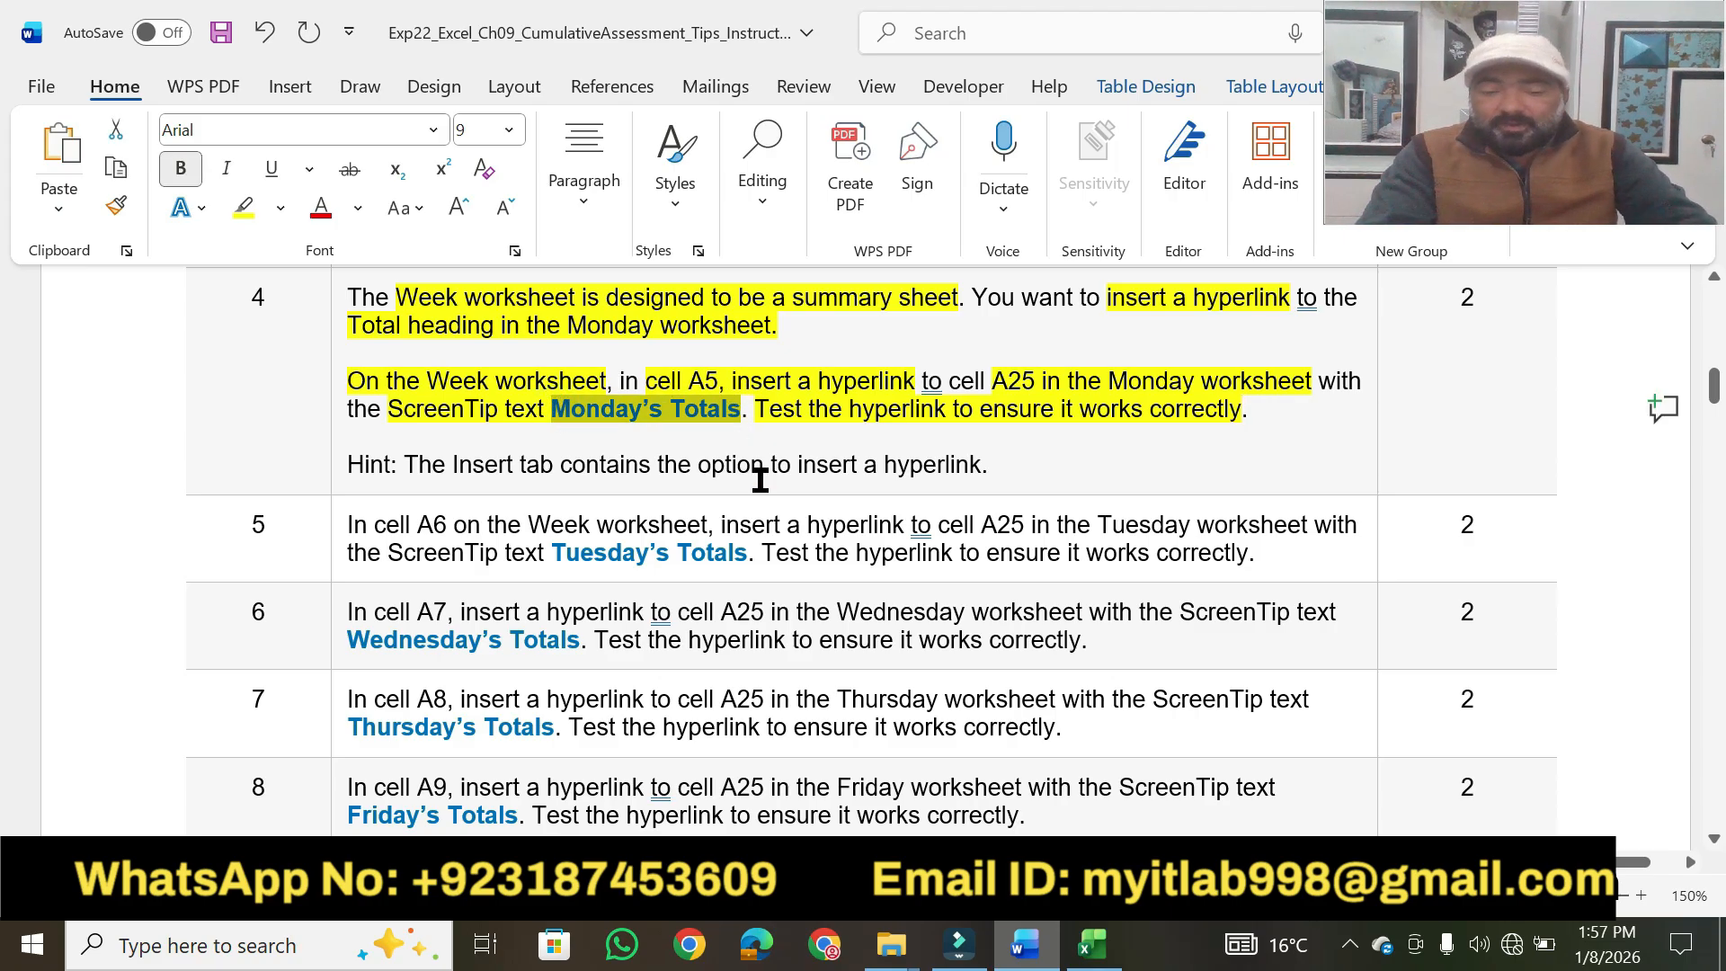
# Switch to Excel and start a hyperlink in cell A5 that links to the Monday worksheet in this document.
pyautogui.click(1091, 942)
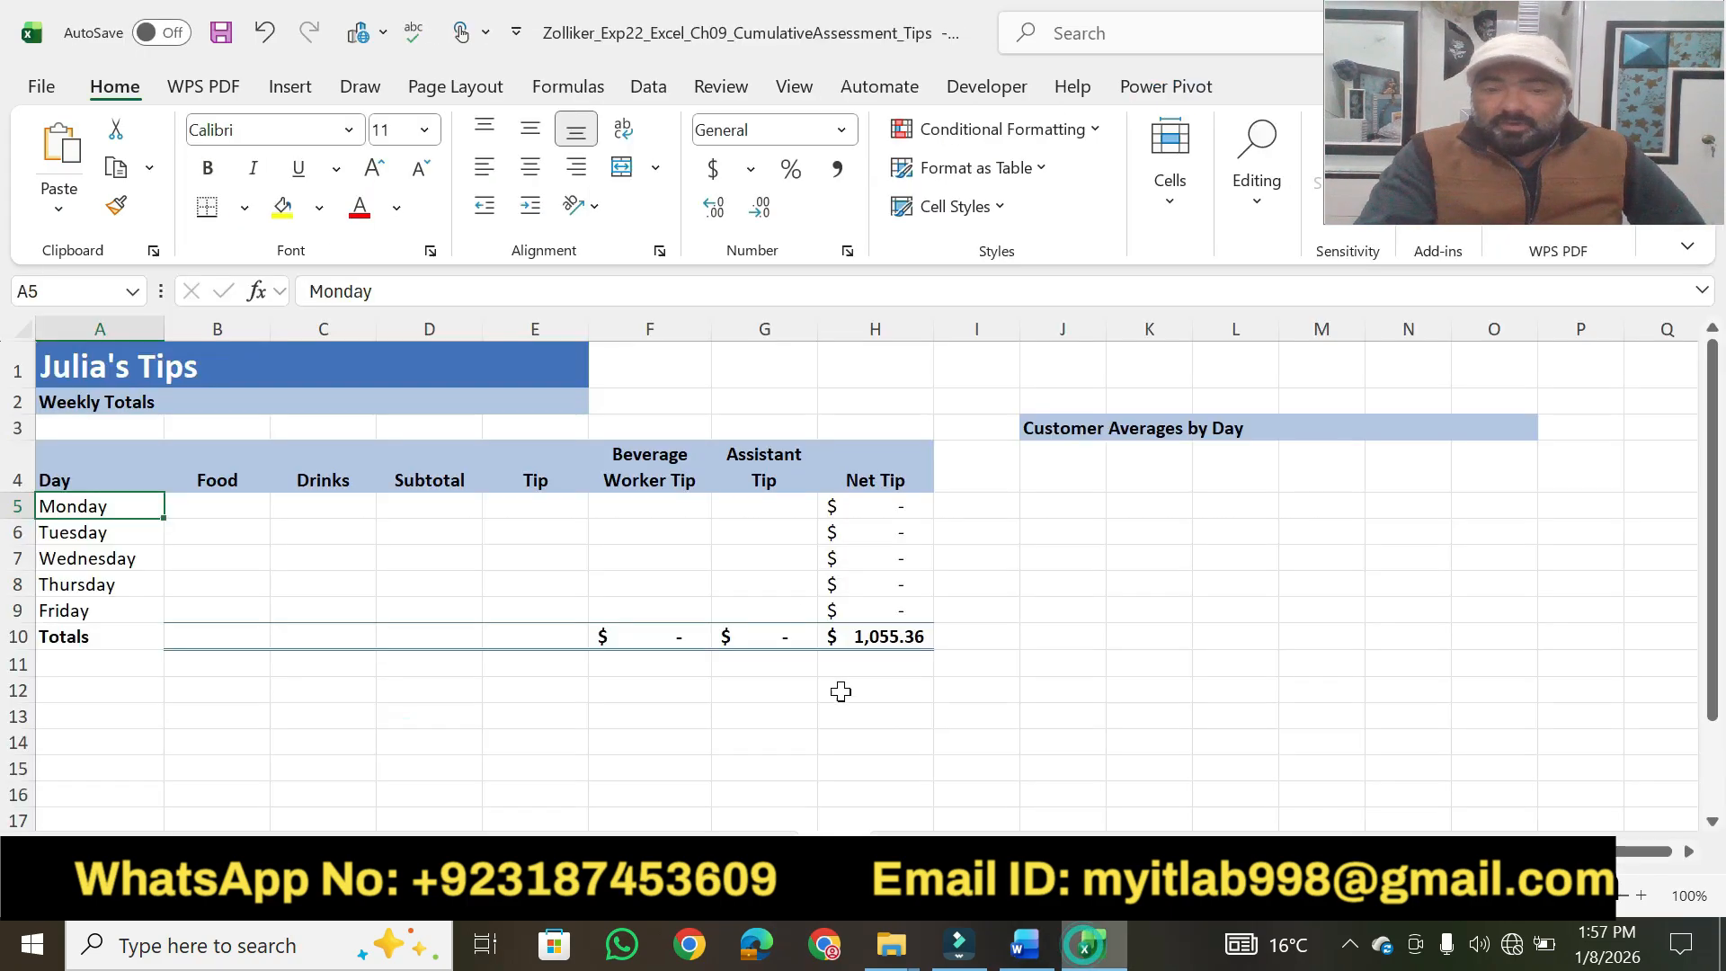
pyautogui.rightClick(70, 506)
pyautogui.moveTo(167, 785)
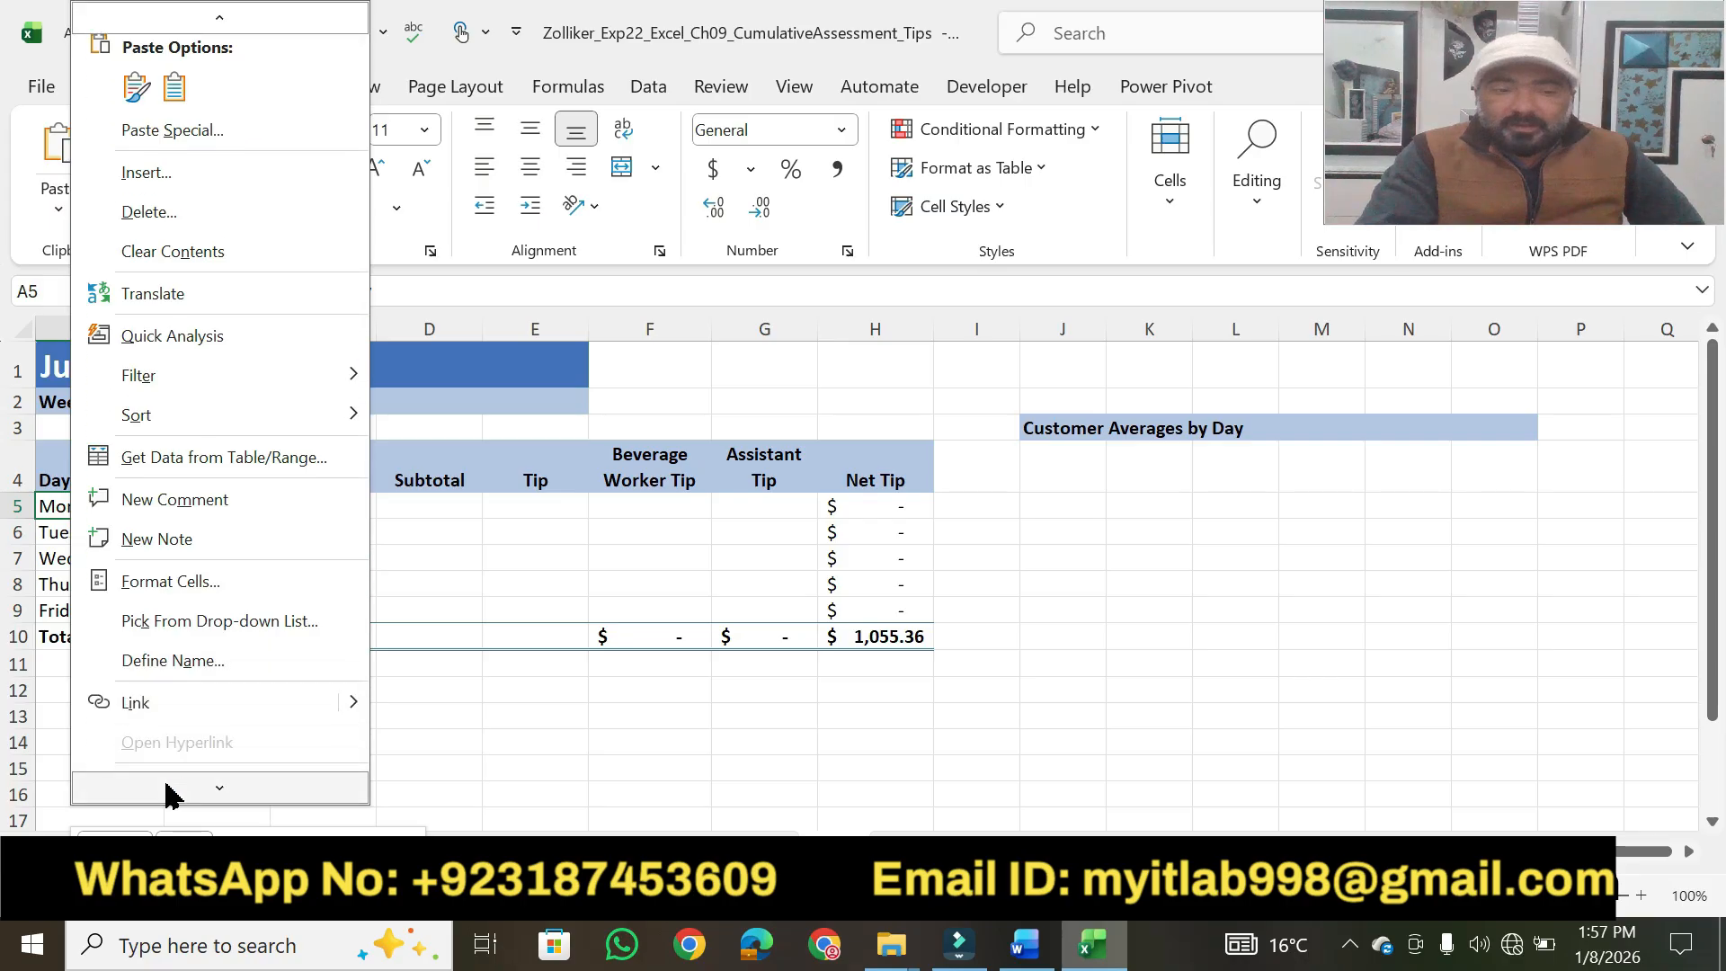
pyautogui.click(149, 703)
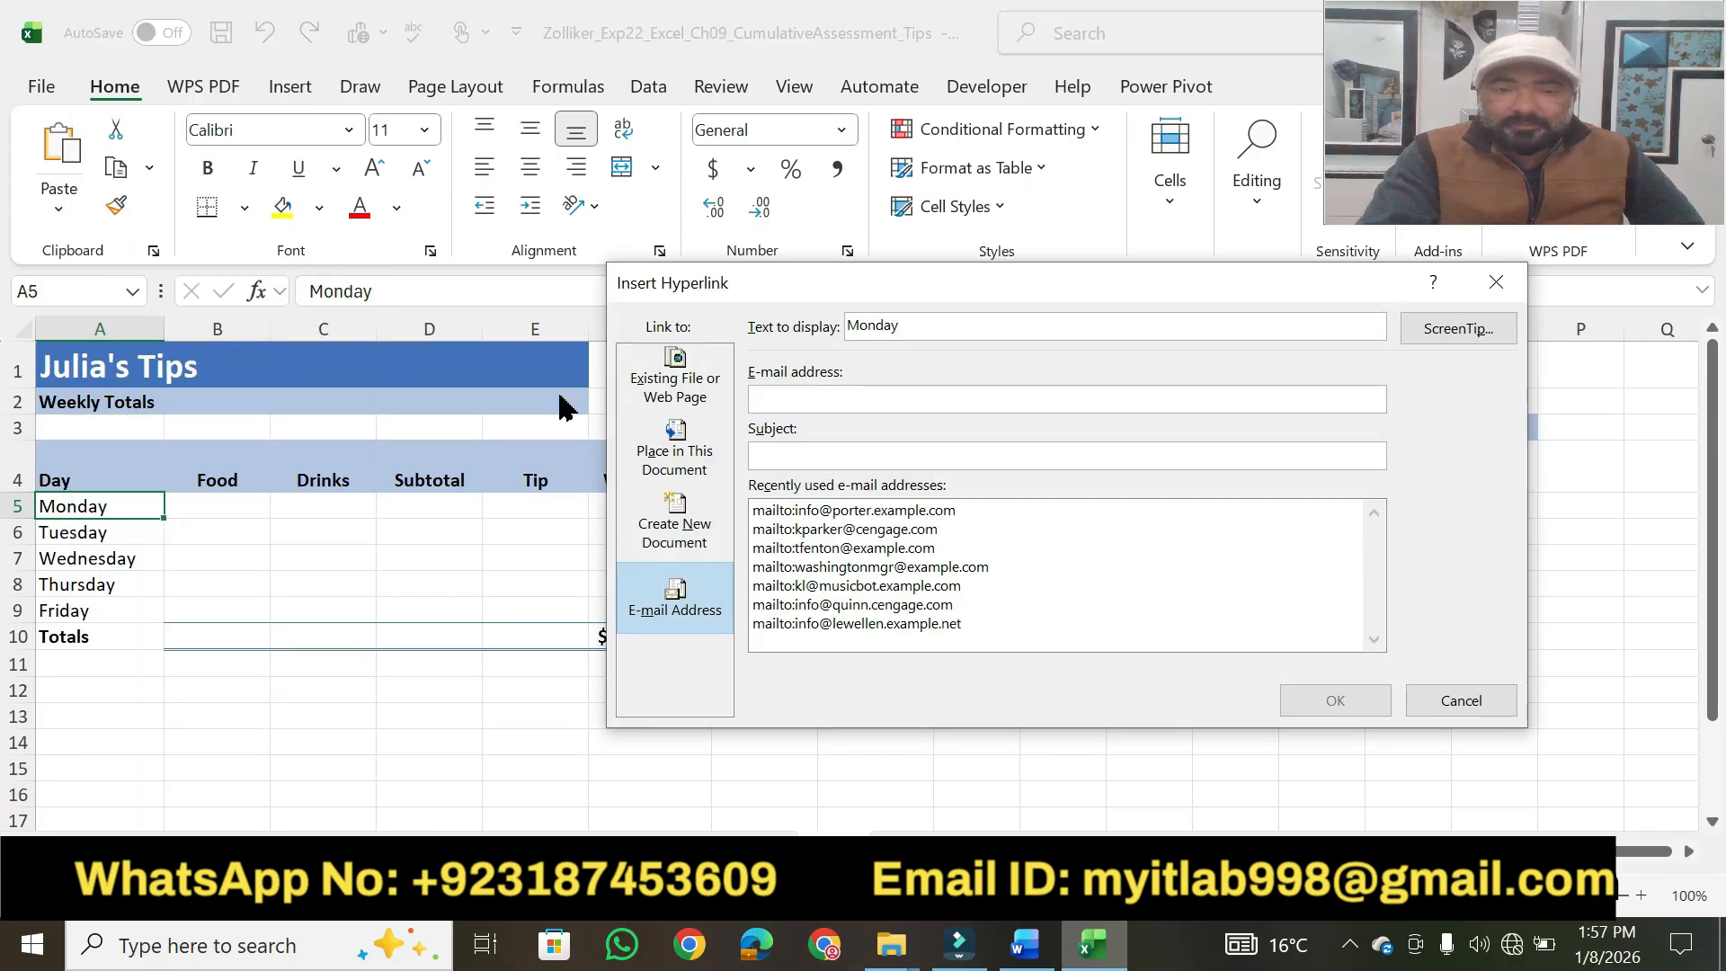
pyautogui.click(707, 475)
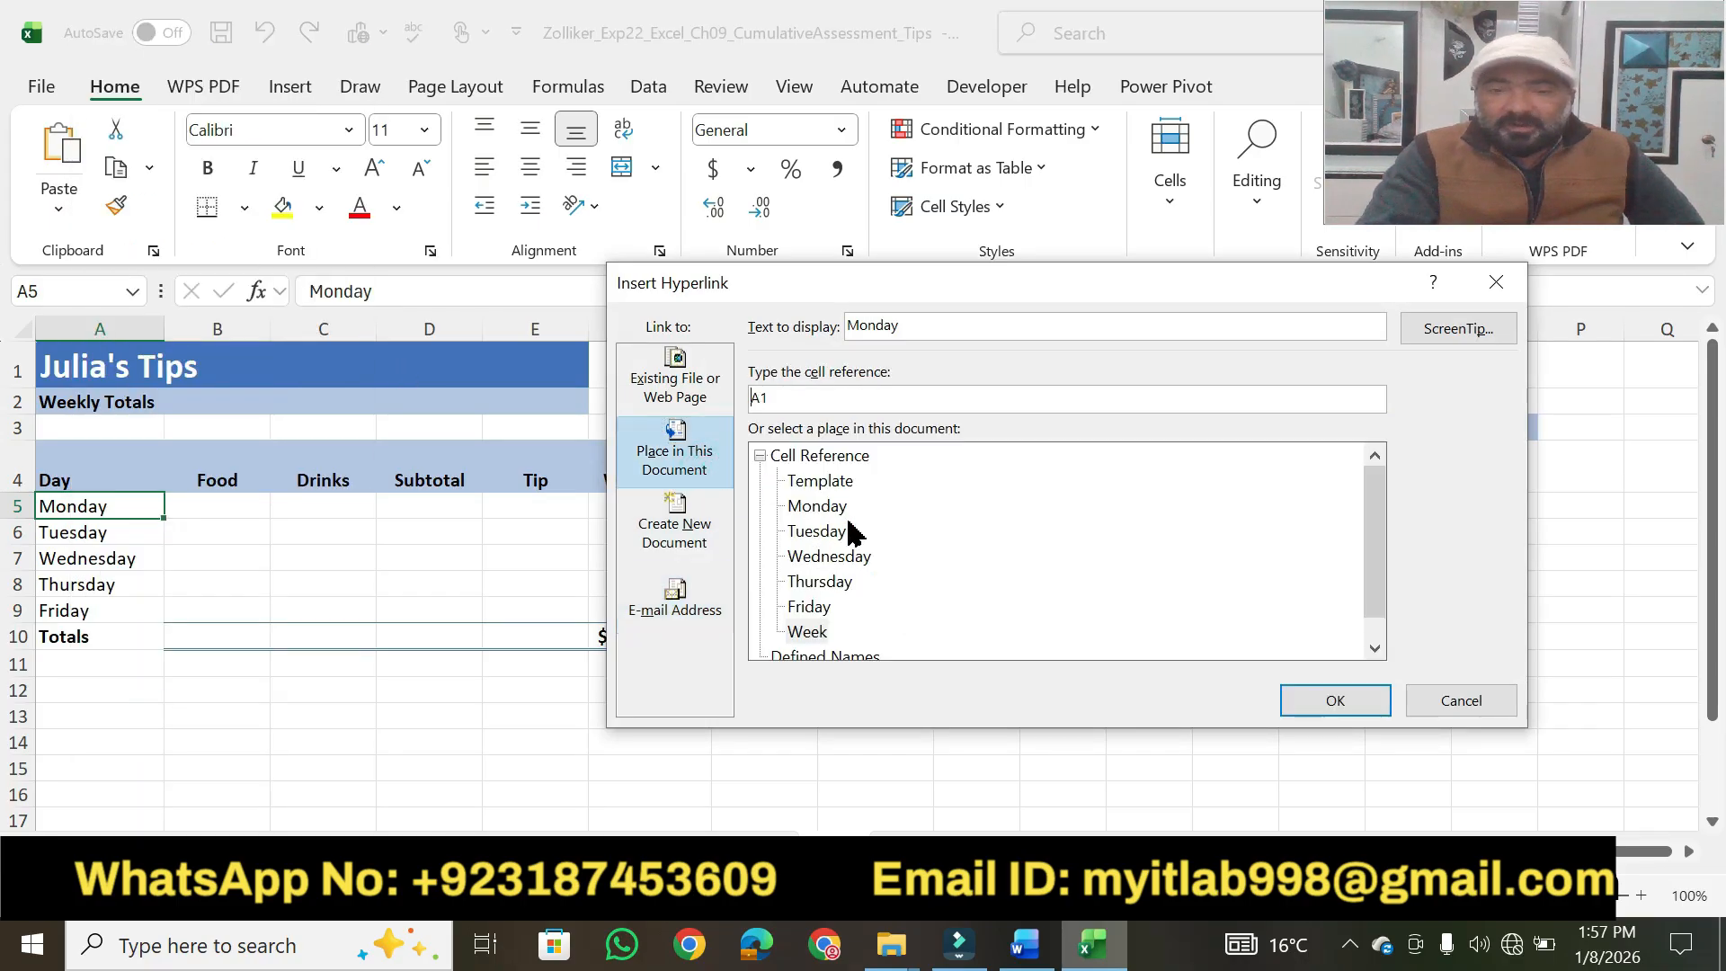
pyautogui.click(816, 506)
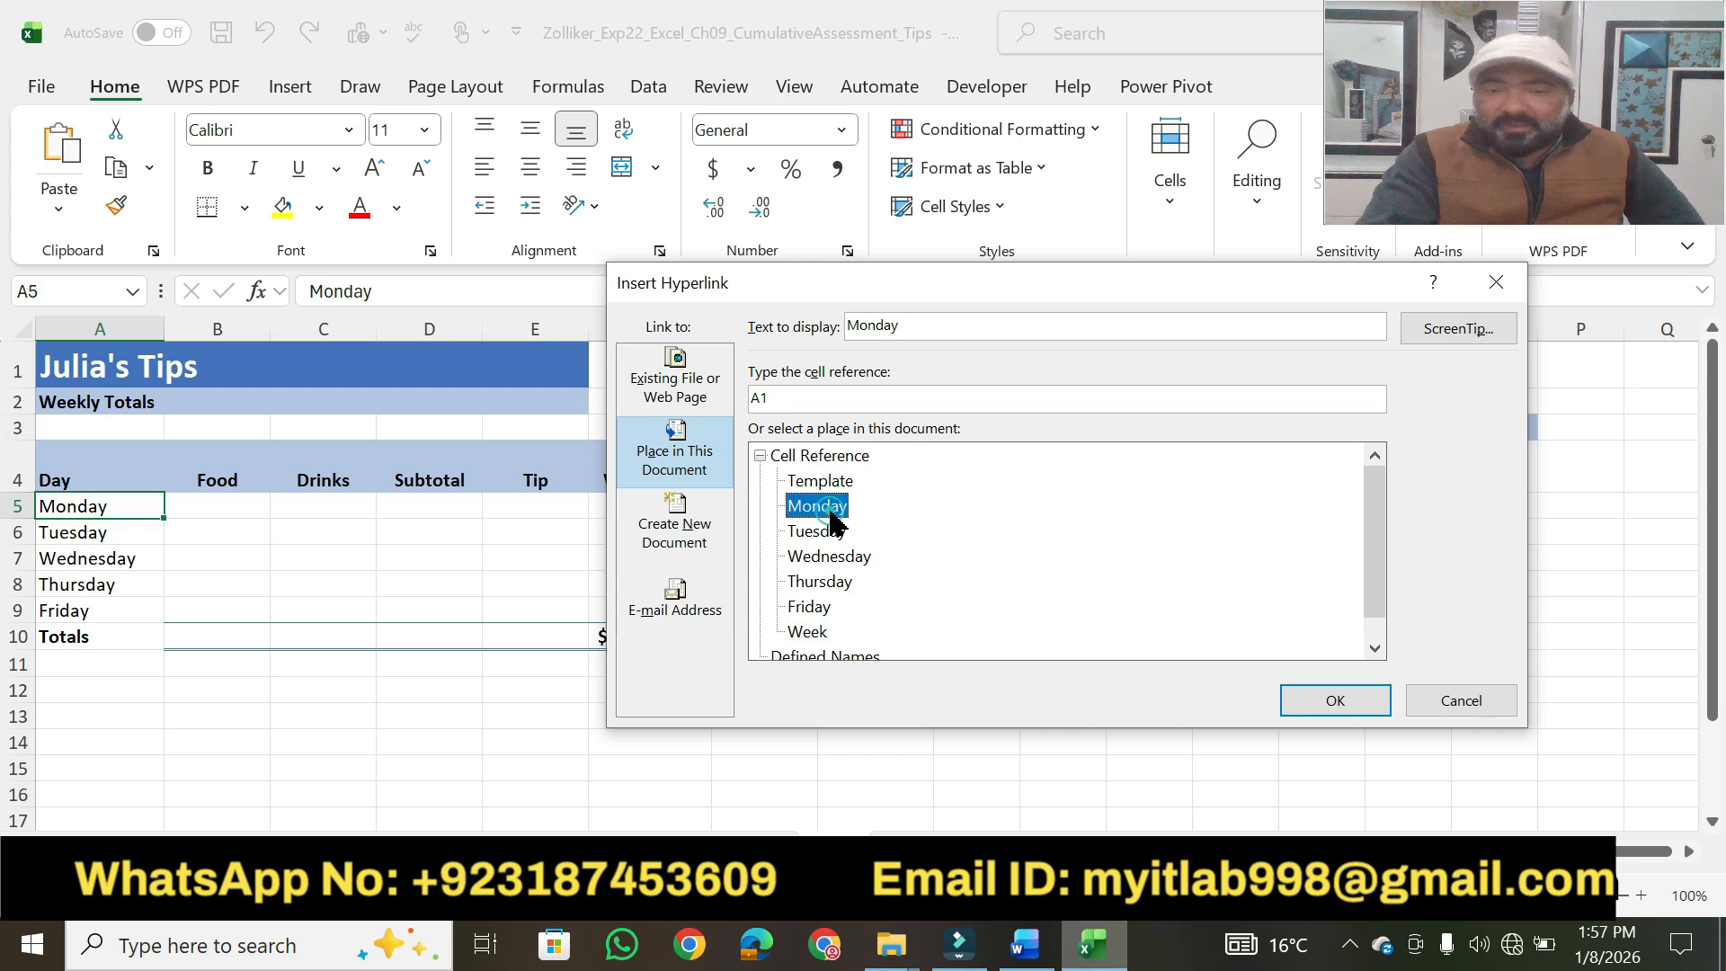
# Check the target cell in the Word instructions and set the hyperlink's cell reference to A25.
pyautogui.click(1023, 948)
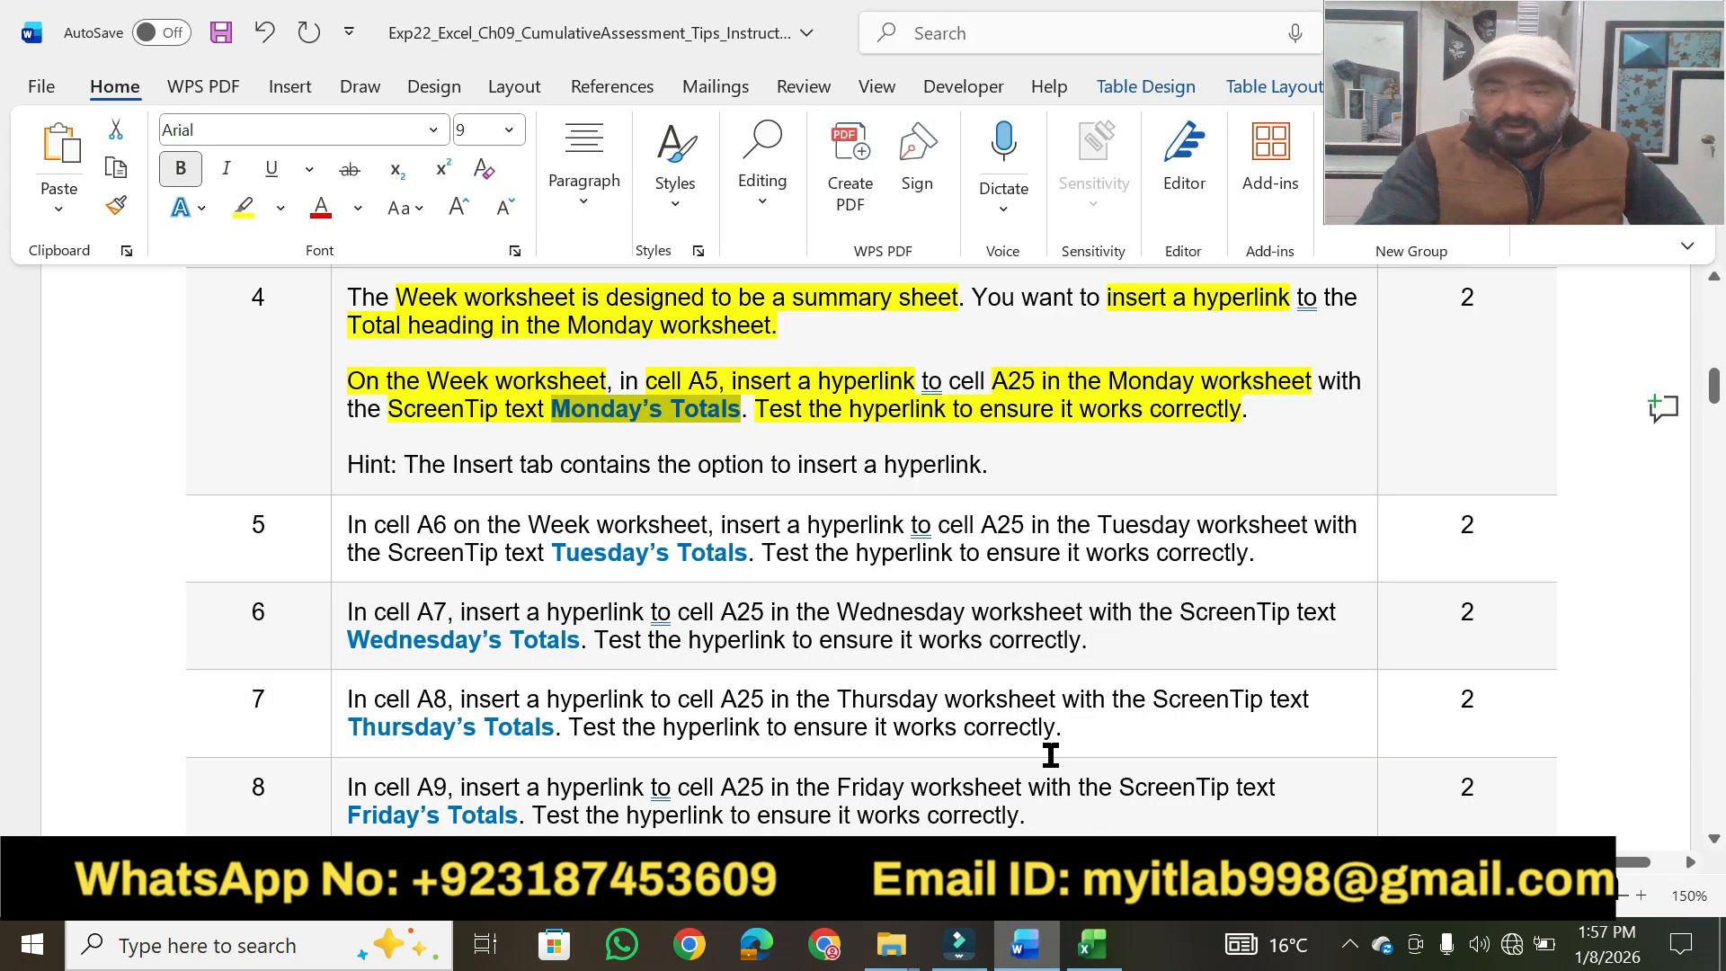
pyautogui.click(1088, 960)
pyautogui.click(795, 405)
pyautogui.press('BackSpace')
pyautogui.write('25')
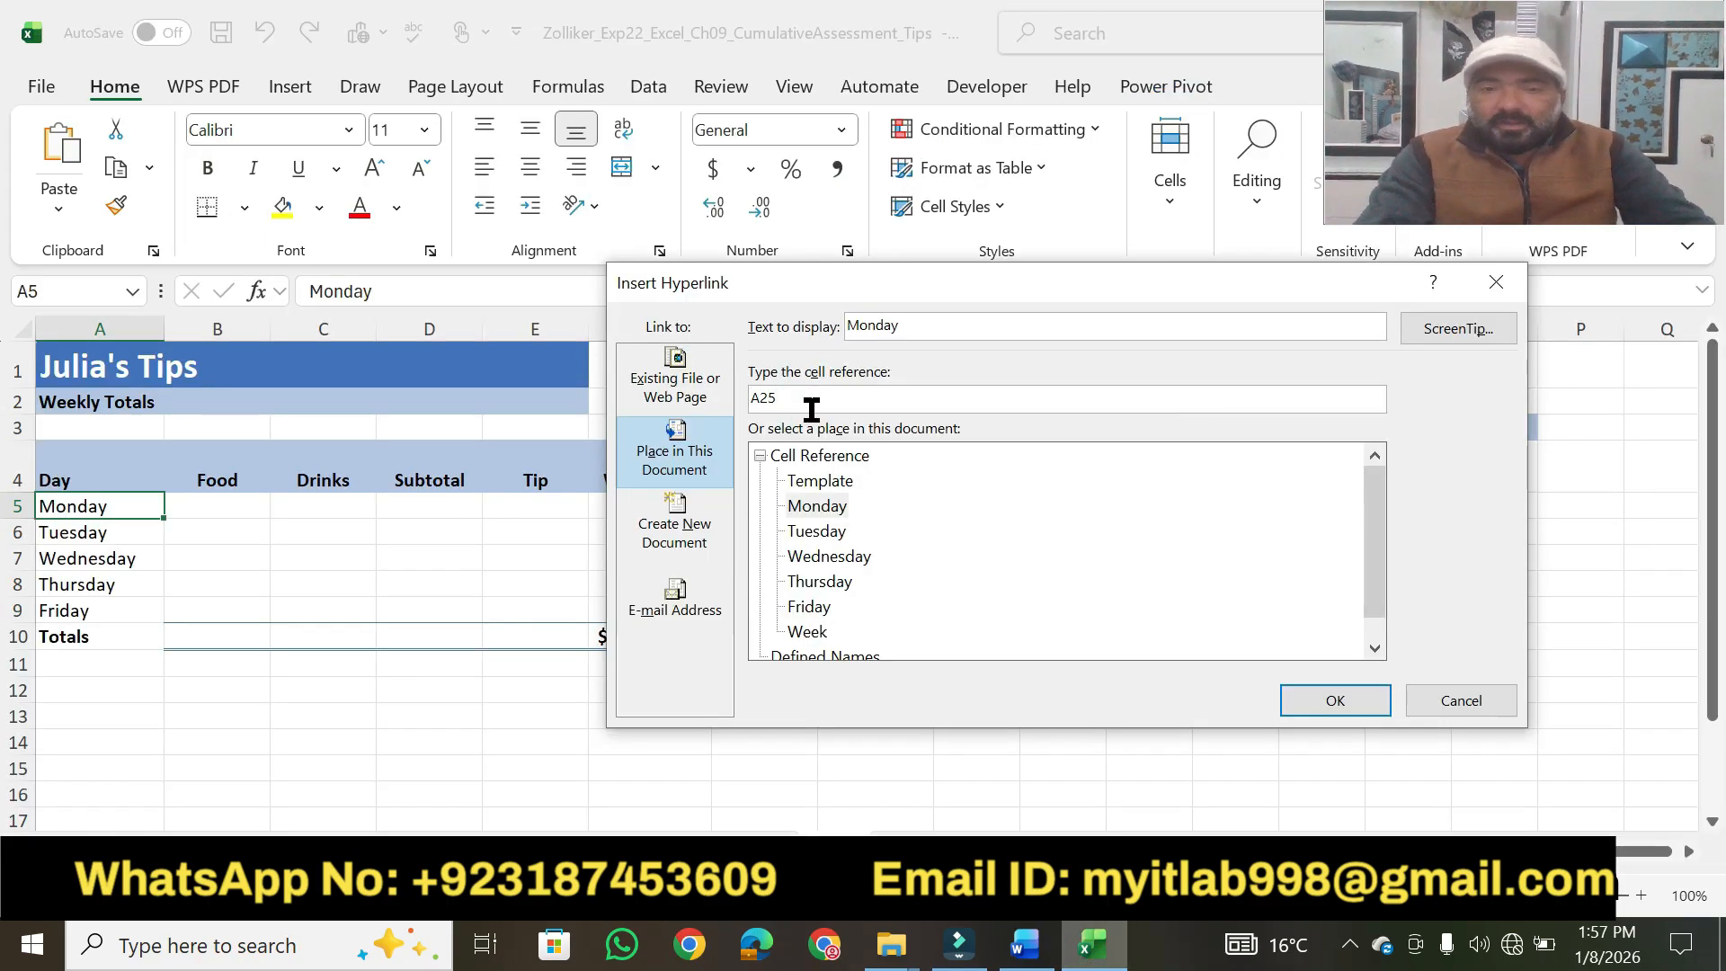
# Set the hyperlink's ScreenTip text to "Monday's Totals" and insert the hyperlink.
pyautogui.click(1437, 334)
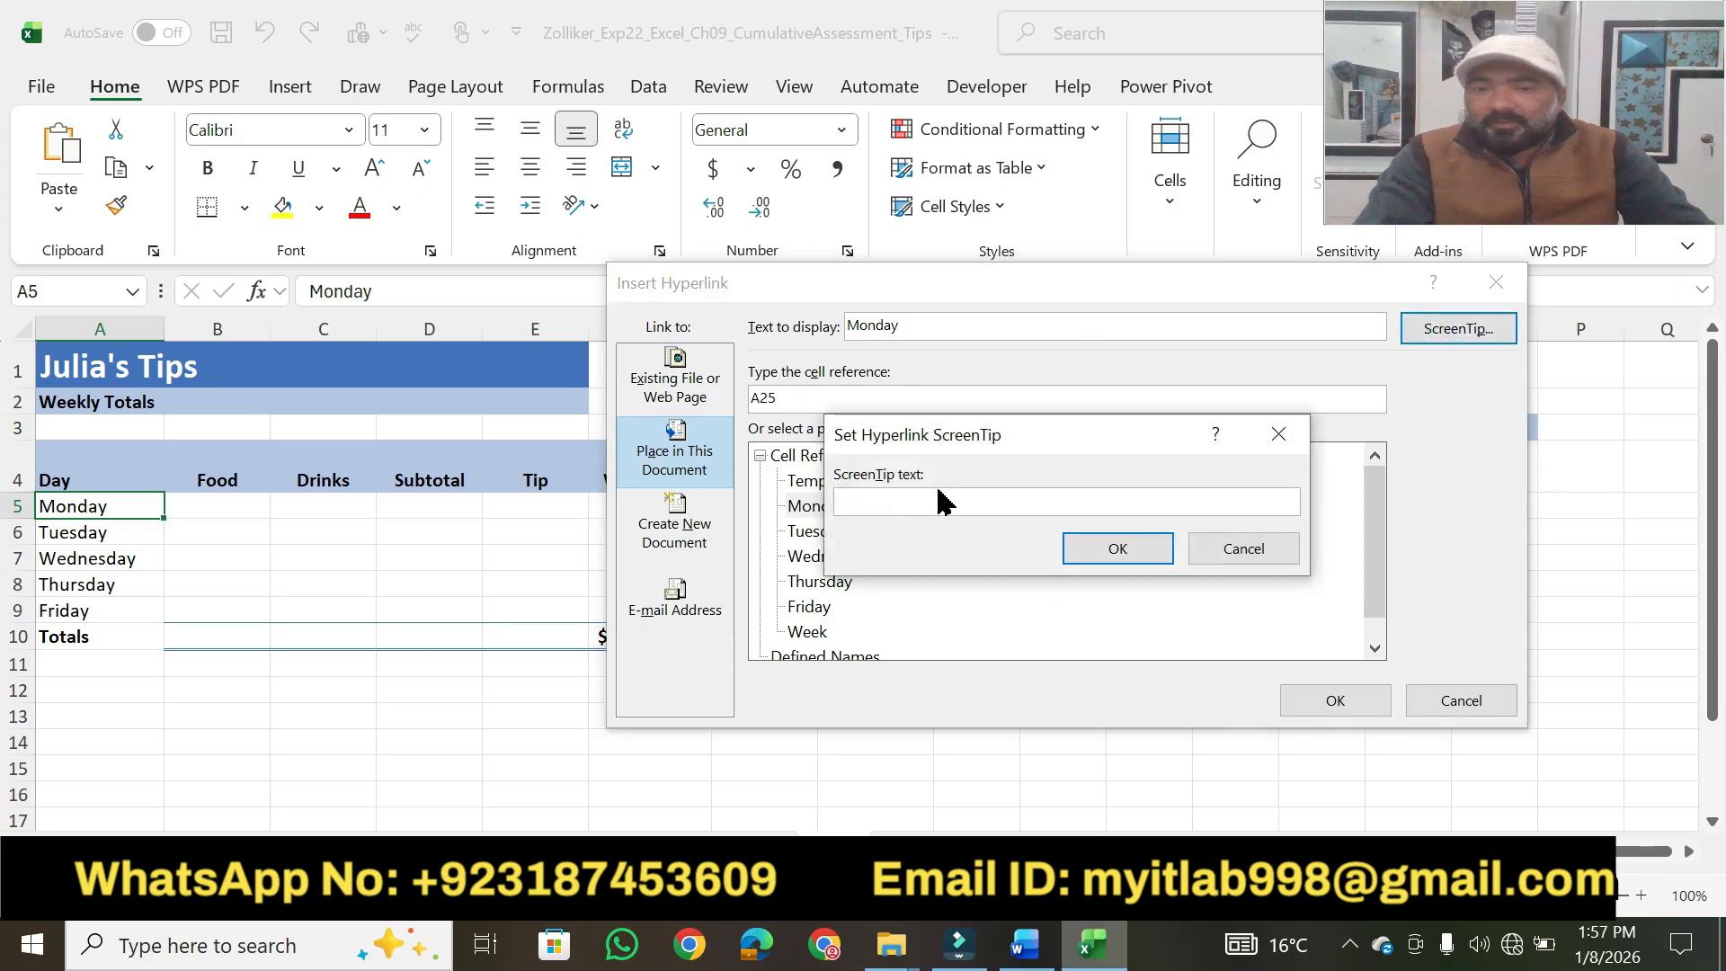
pyautogui.write("Monday's Totals")
pyautogui.click(1103, 552)
pyautogui.click(1317, 702)
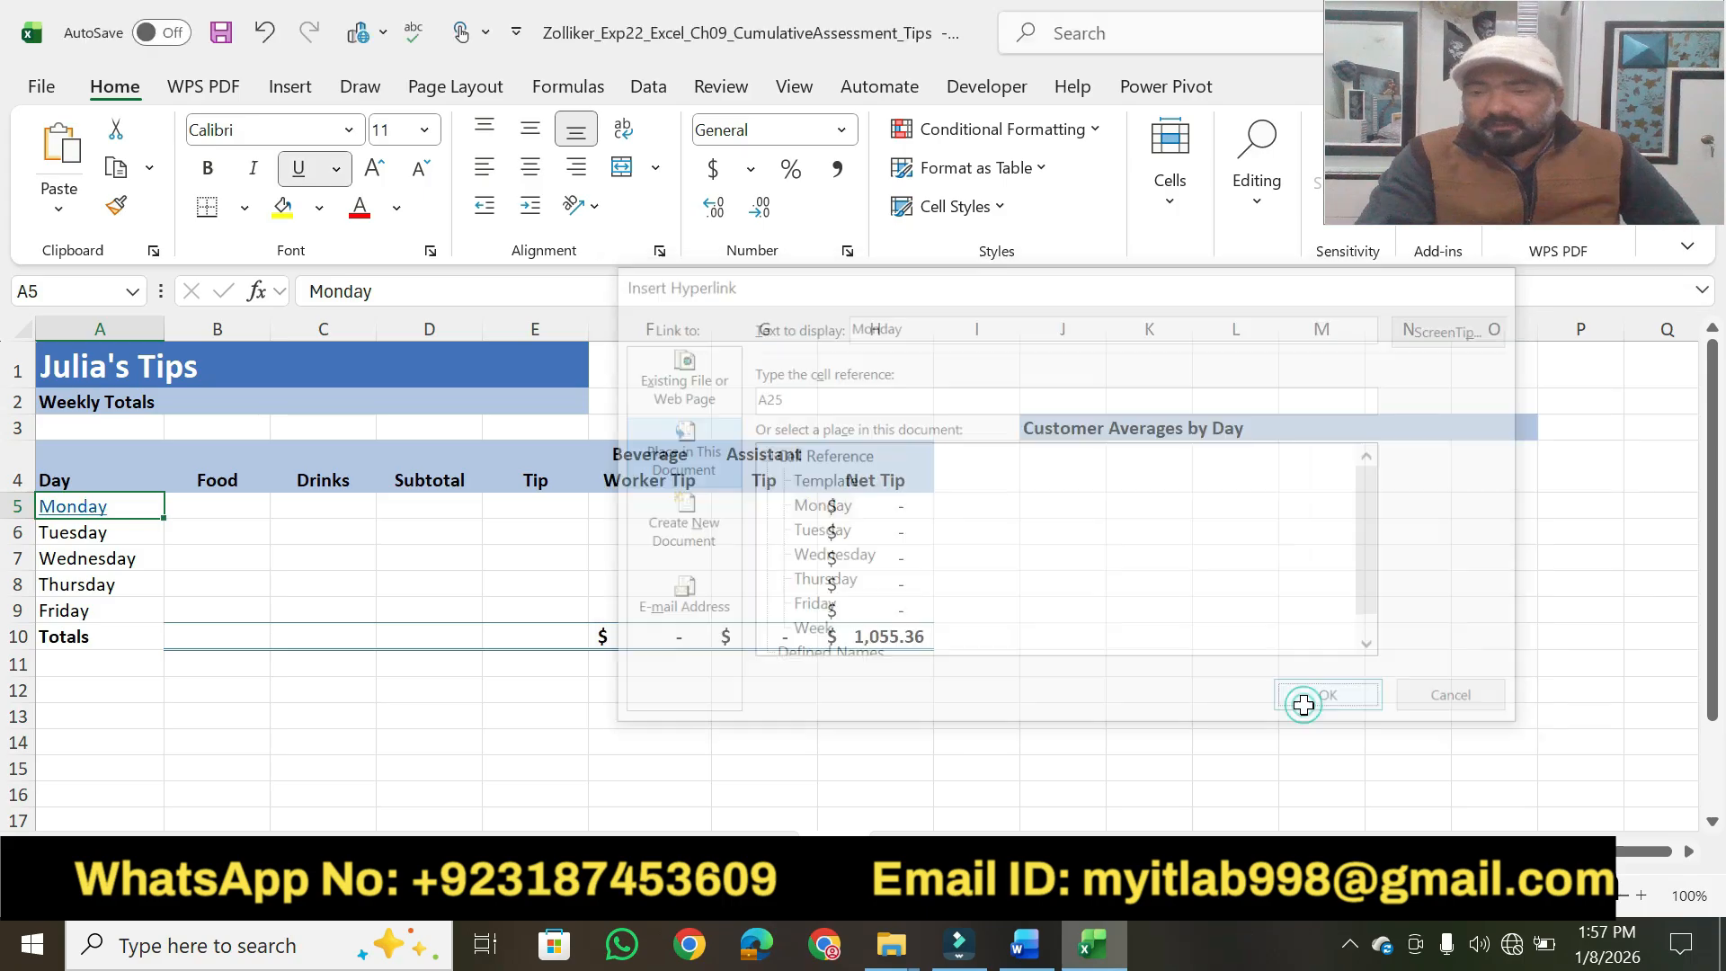
# Test the Monday hyperlink in cell A5 by viewing its ScreenTip and following the link.
pyautogui.click(760, 766)
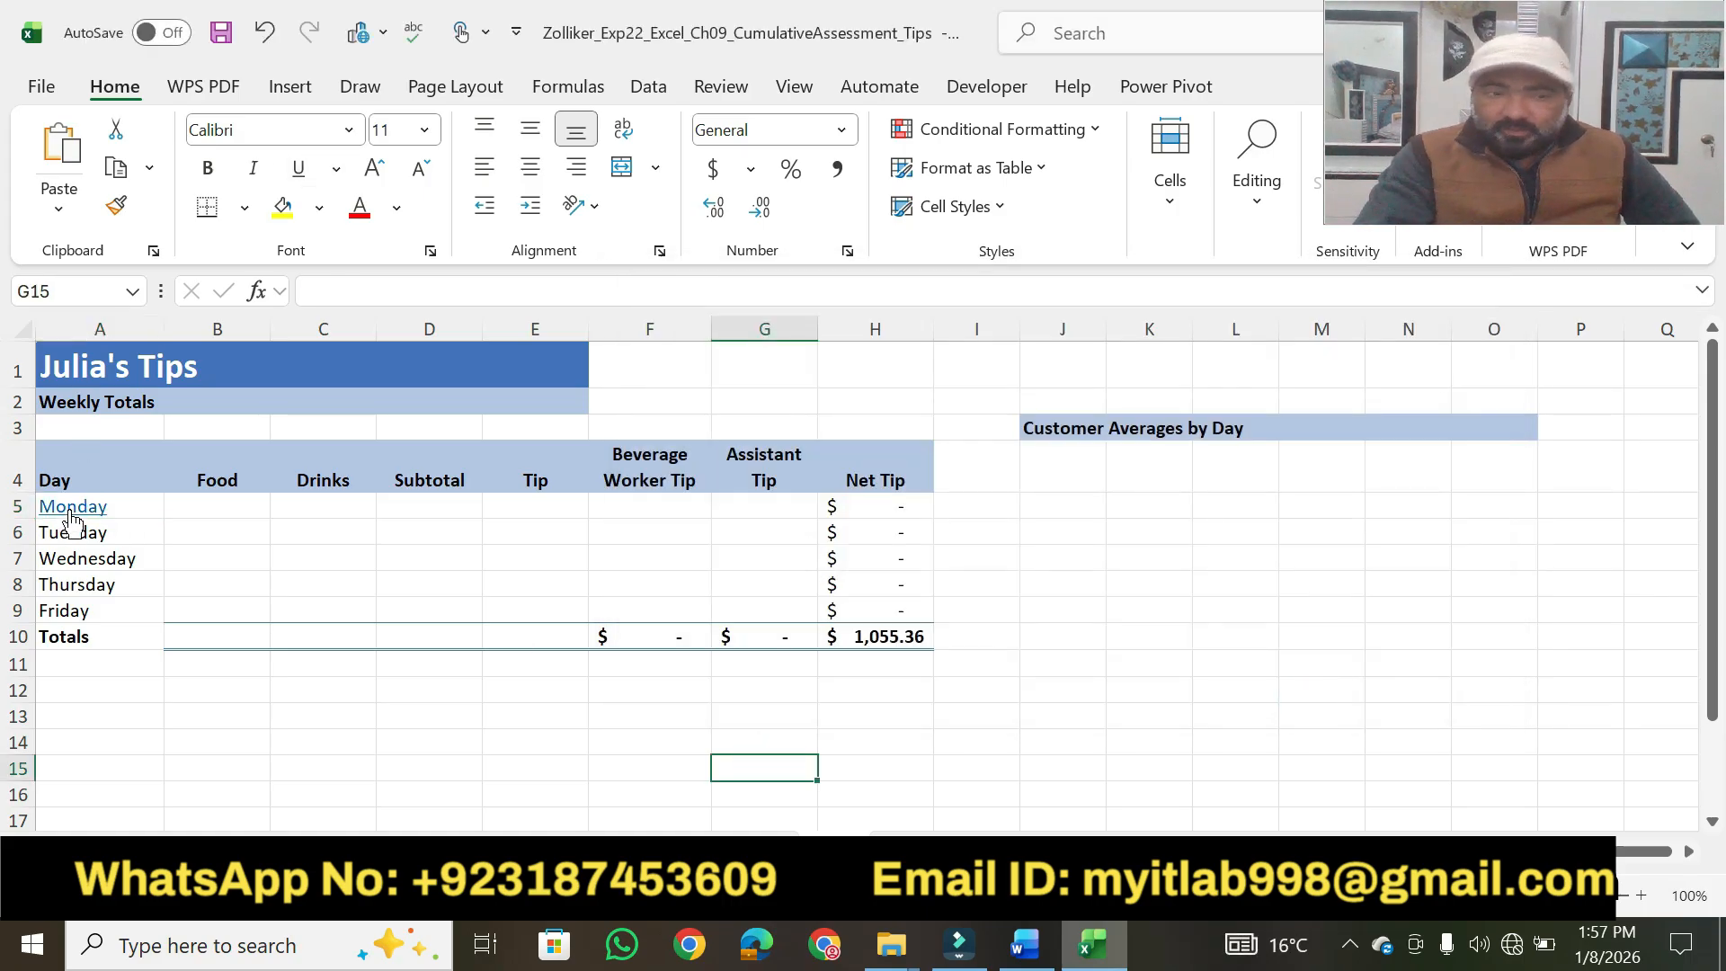
pyautogui.moveTo(72, 524)
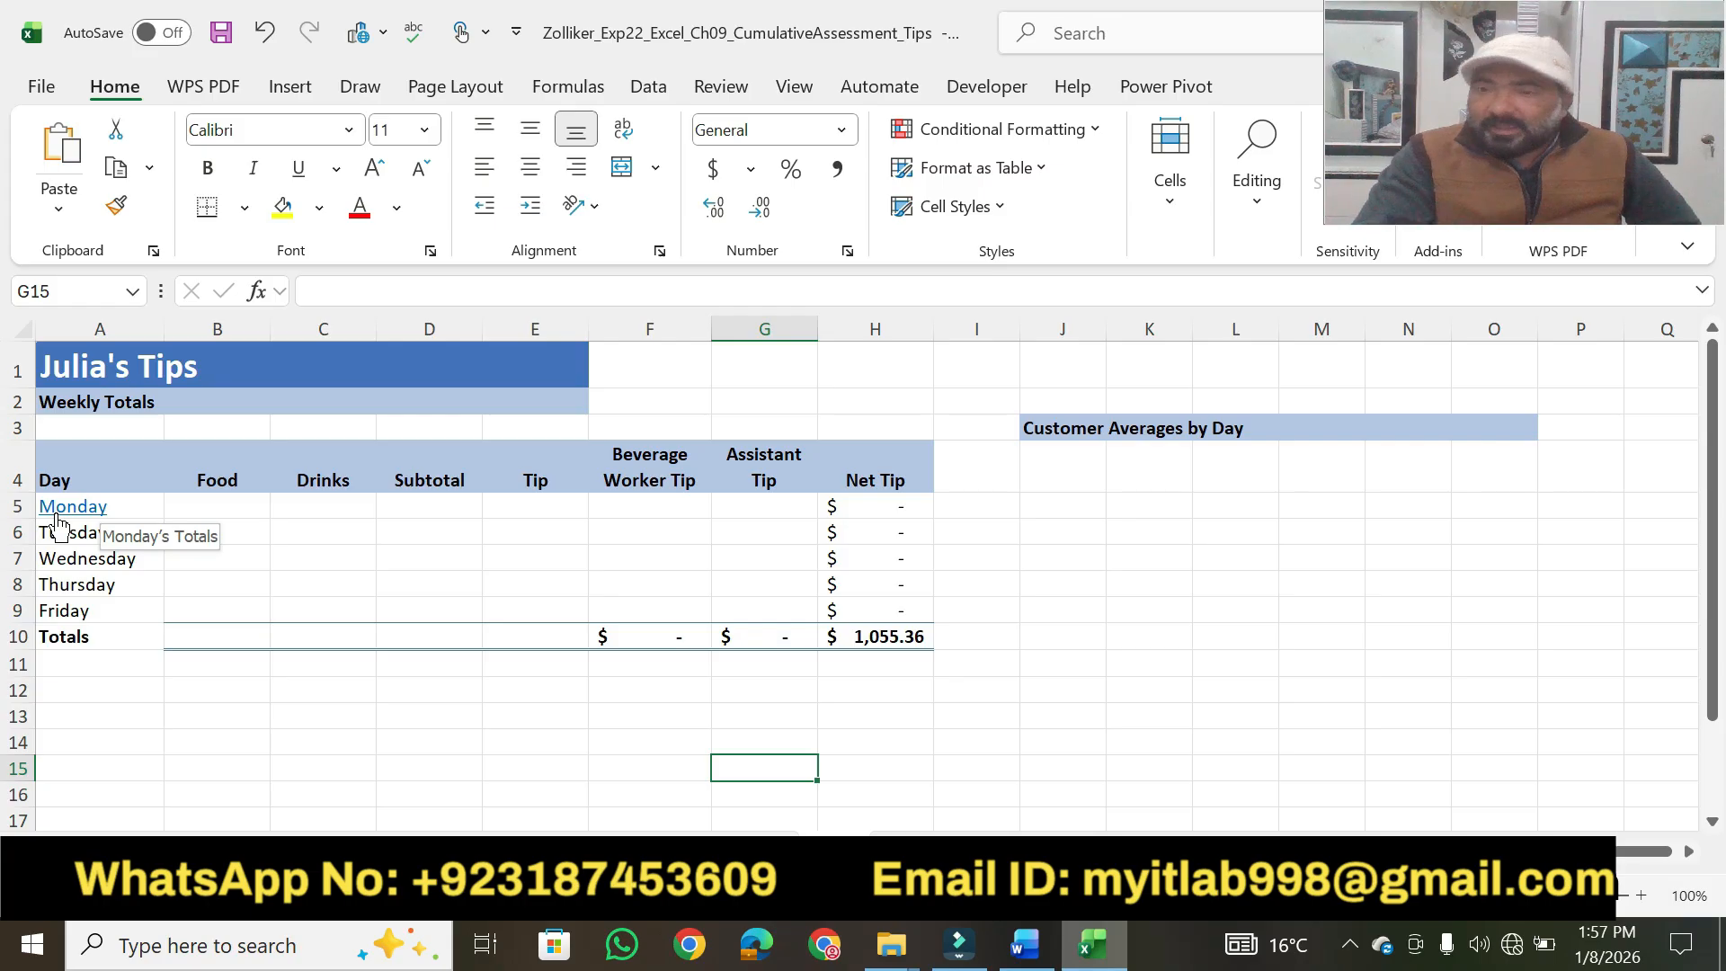
pyautogui.click(55, 523)
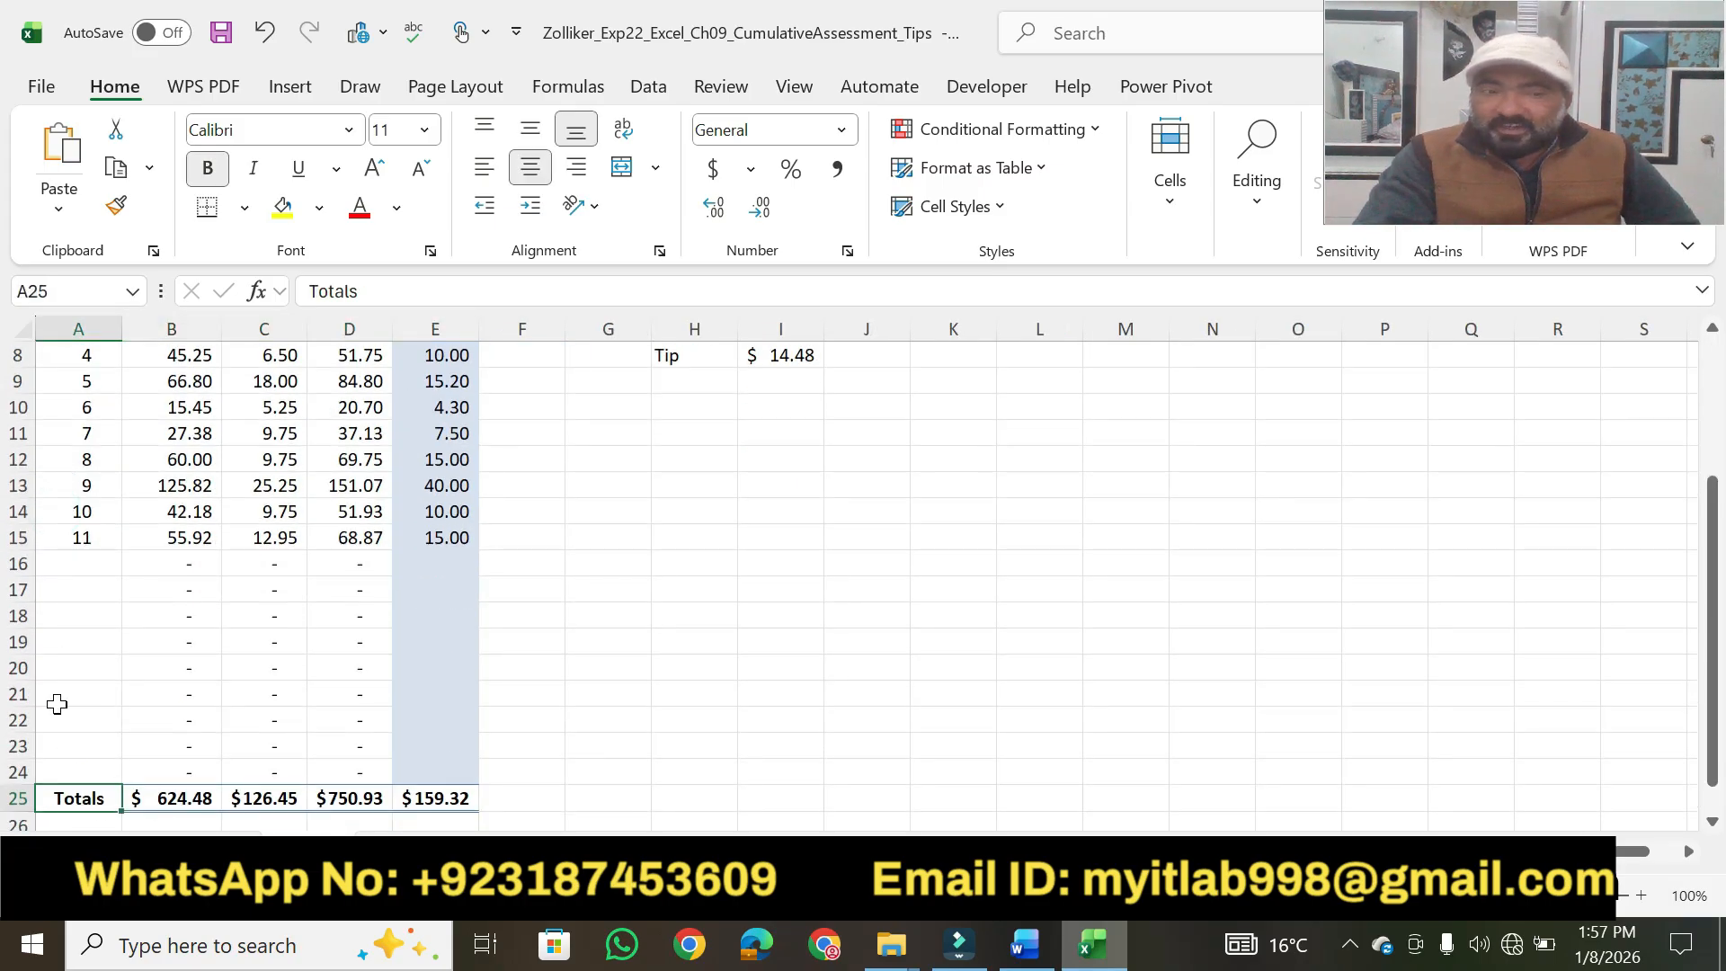
# Switch to Word and highlight step 4's points value and the hint "The Insert tab contains the option to insert a hyperlink." in yellow.
pyautogui.click(1026, 944)
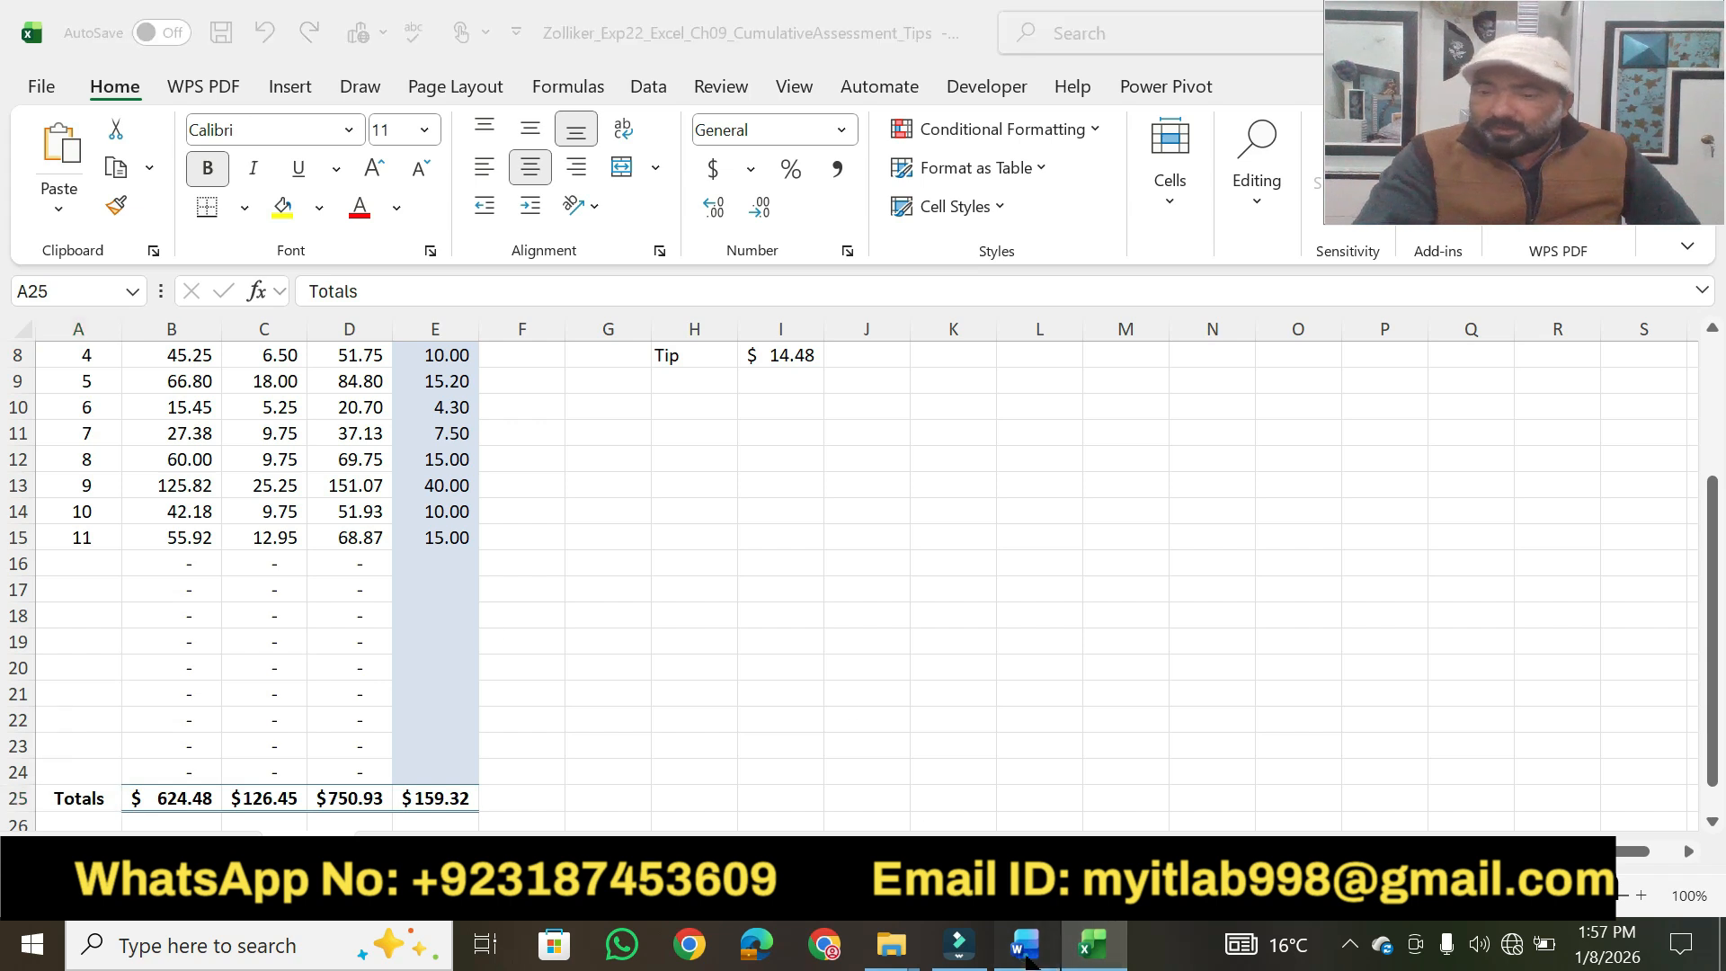
pyautogui.click(1247, 454)
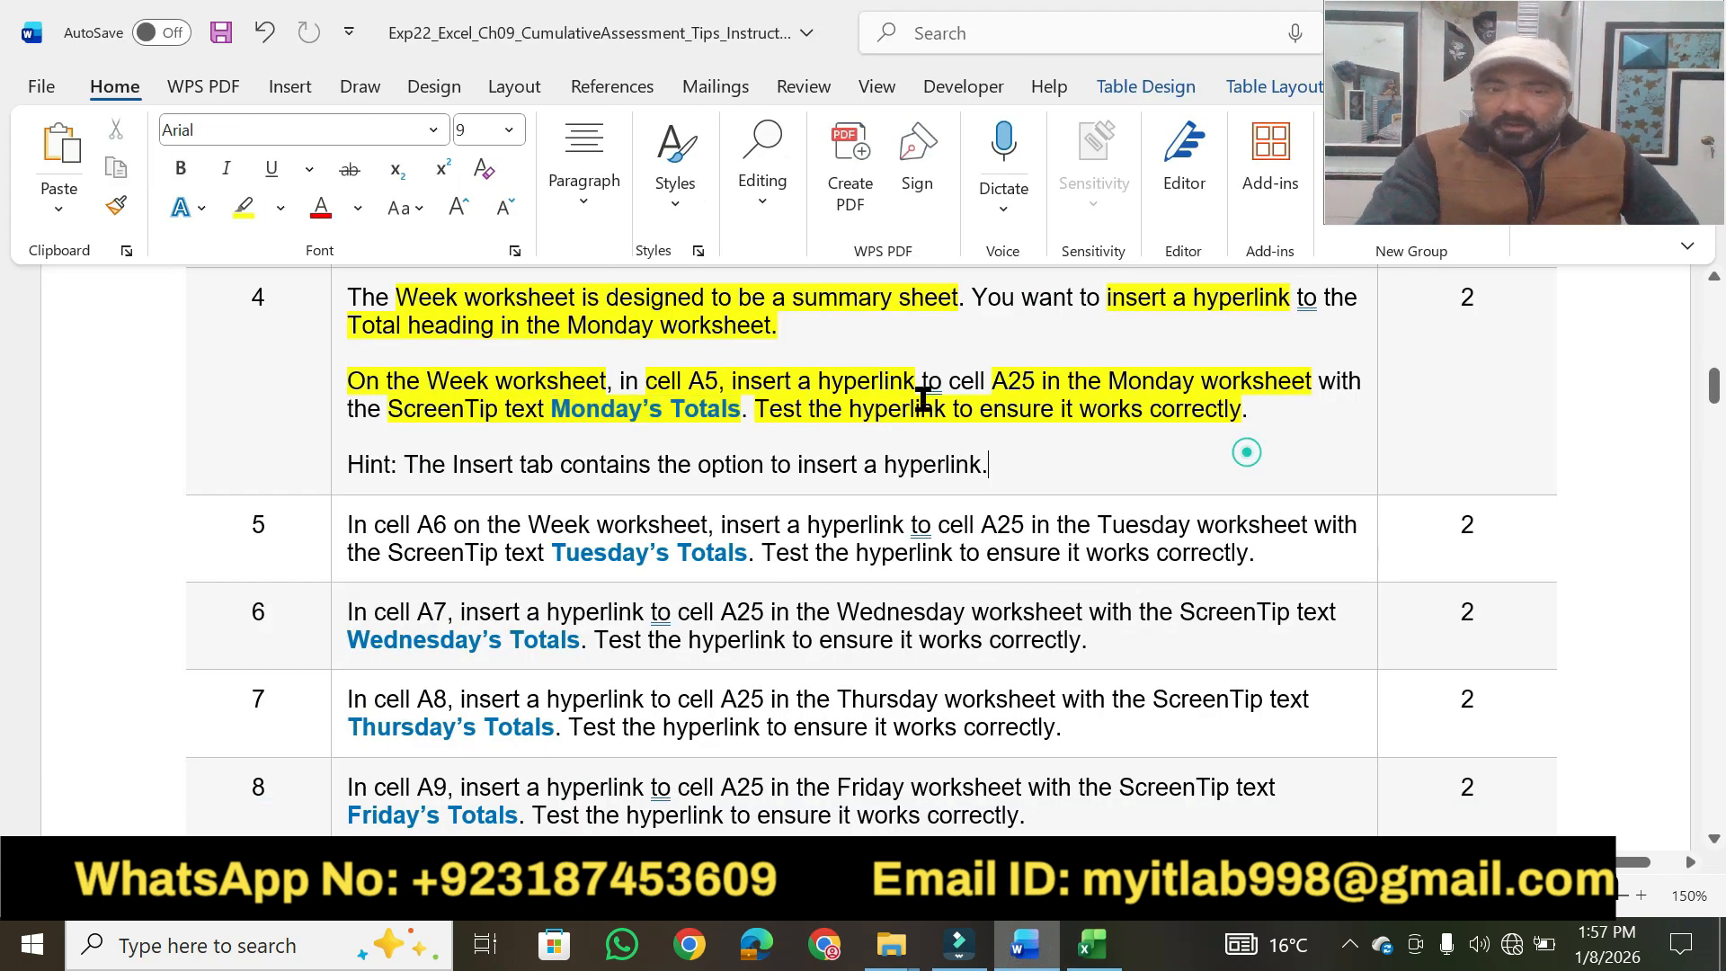
pyautogui.click(245, 209)
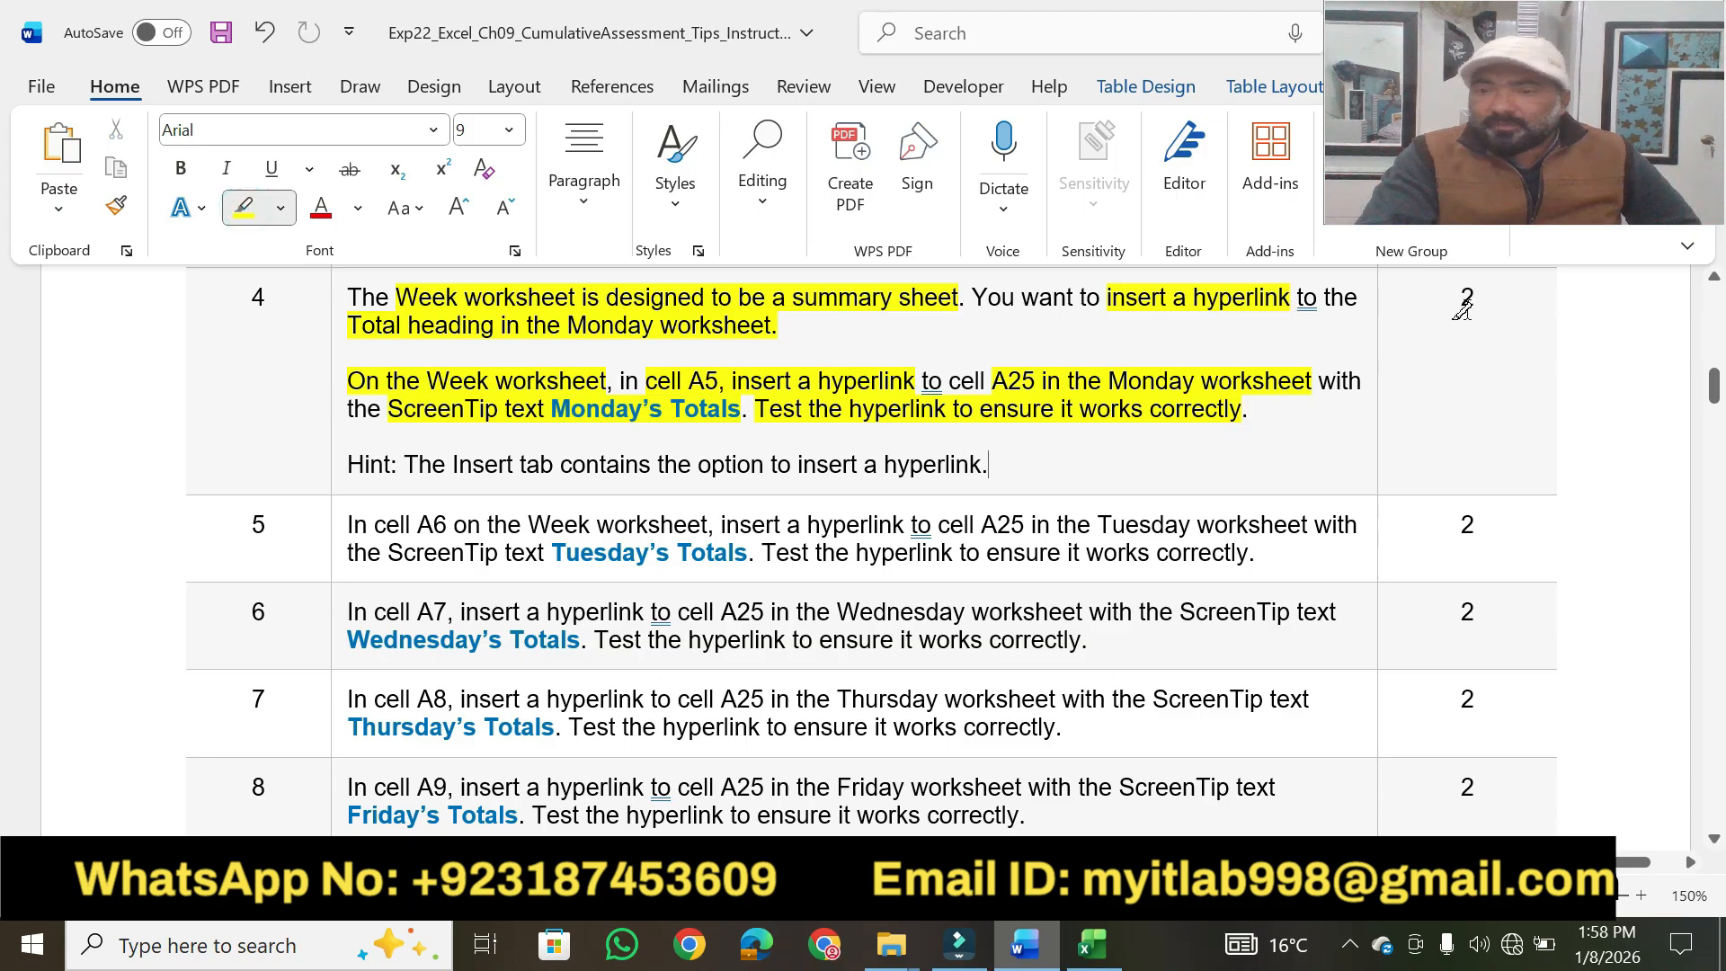
pyautogui.click(1479, 297)
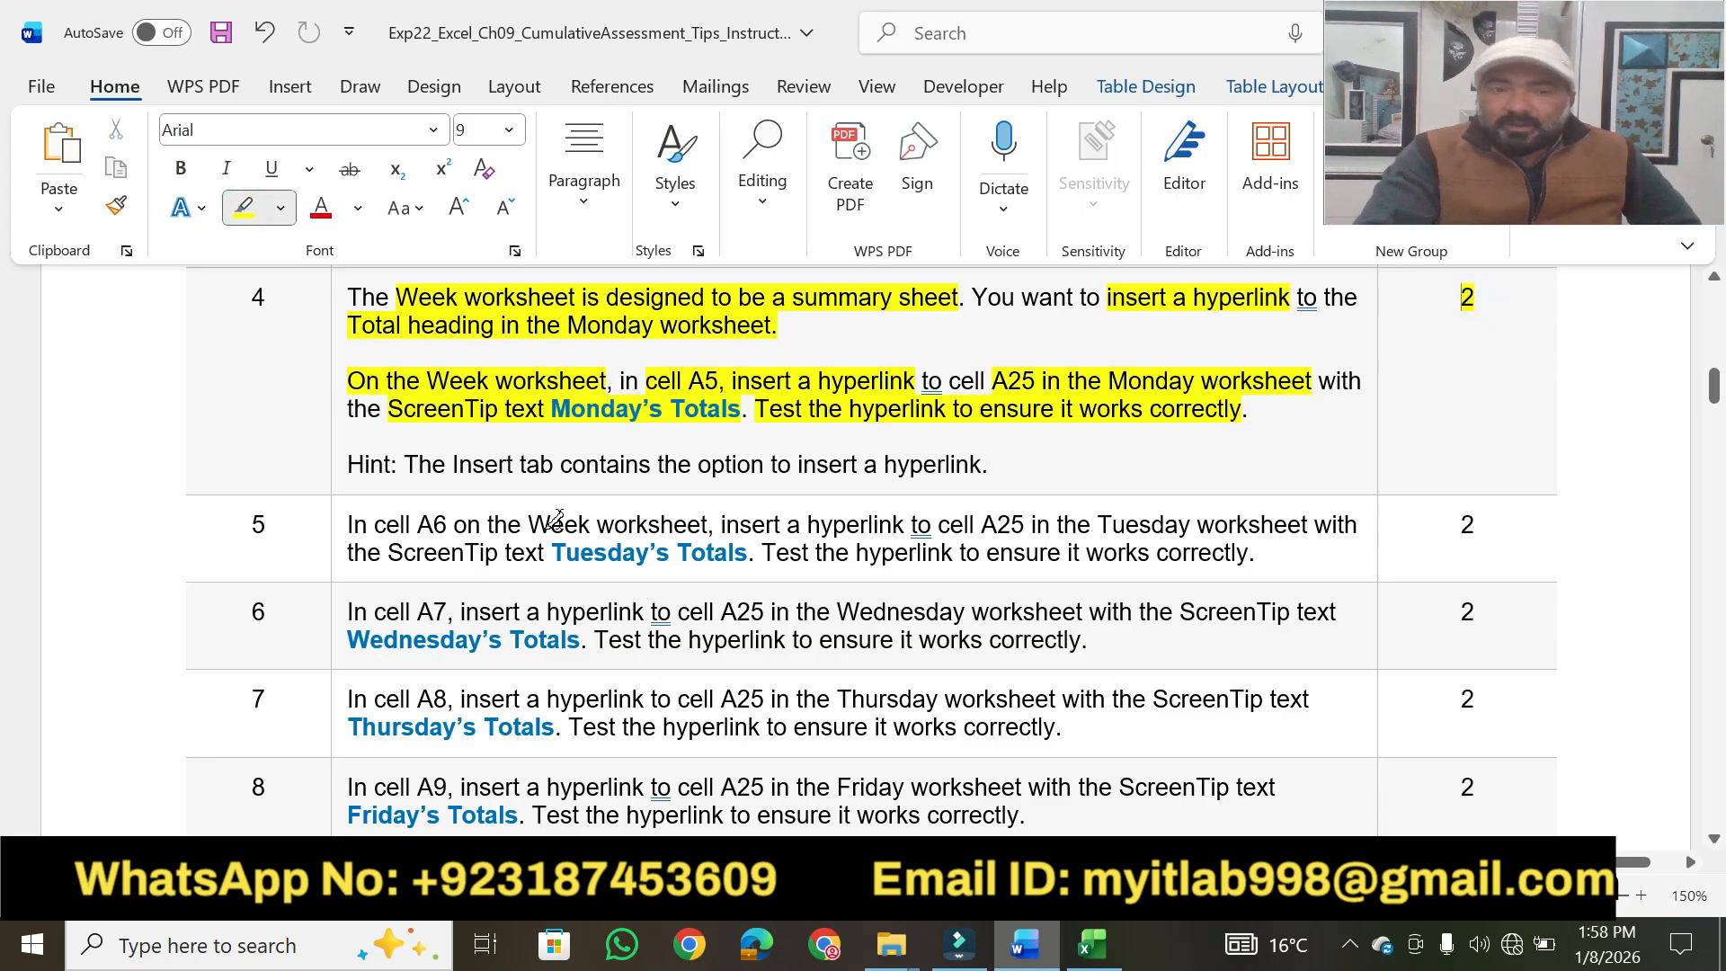
pyautogui.moveTo(411, 468); pyautogui.dragTo(986, 456)
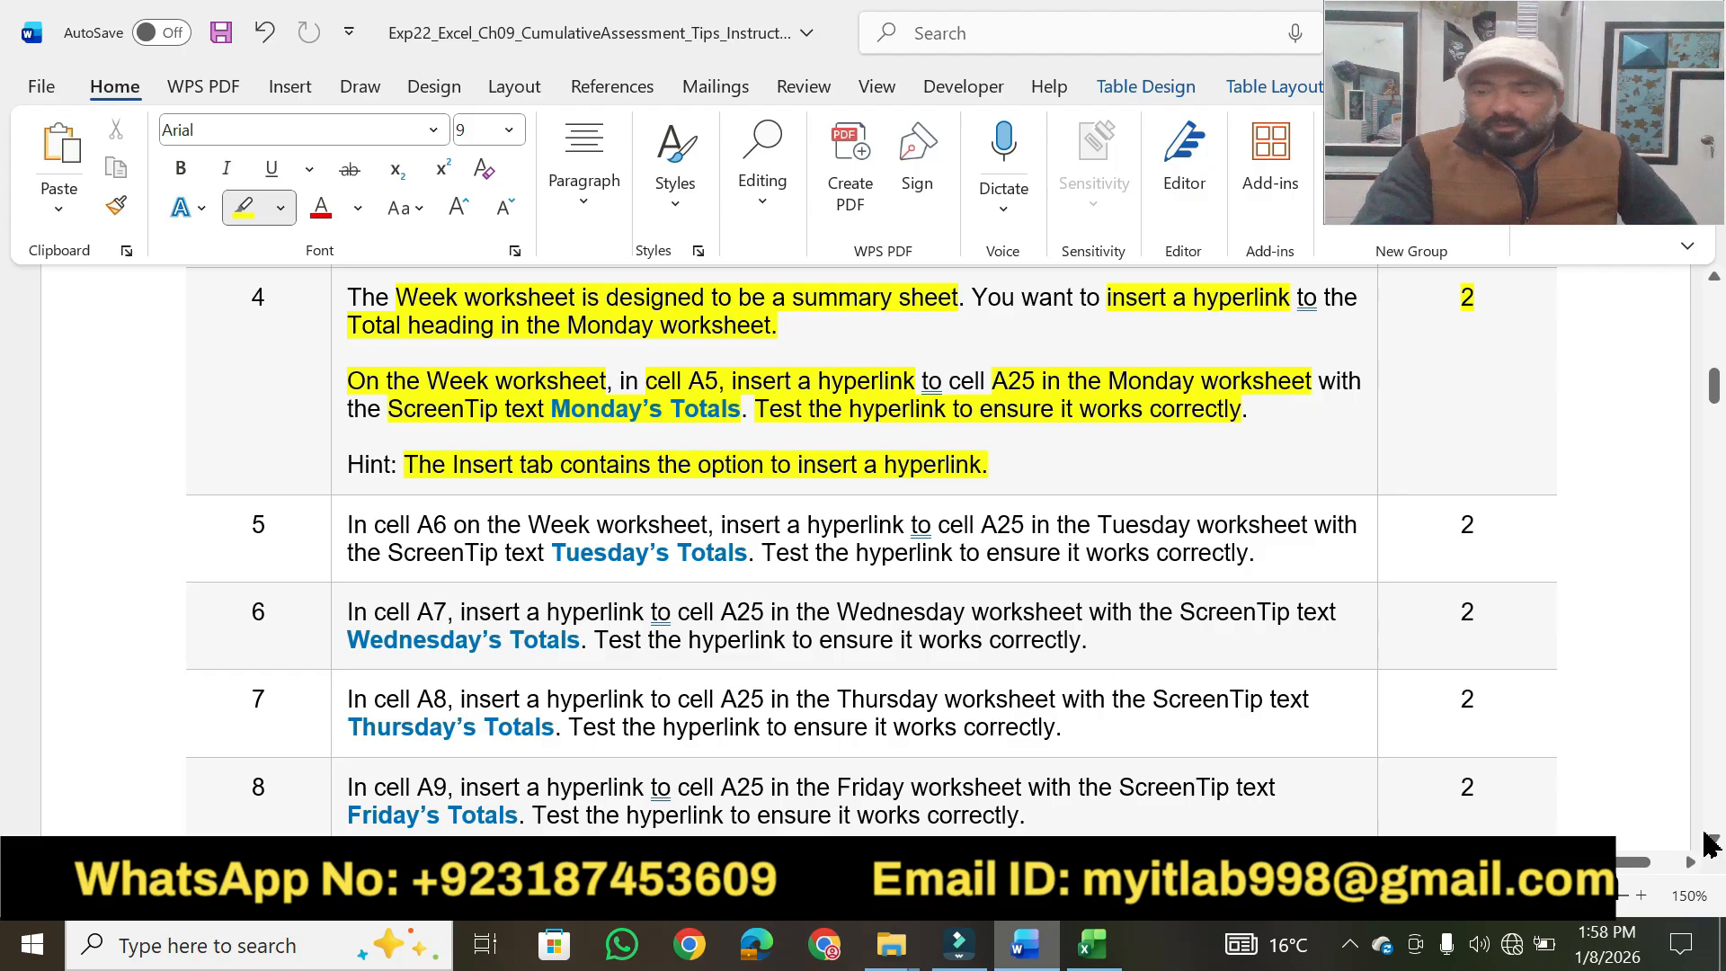
# Highlight "In cell A6" and "the Week worksheet" in step 5, and select cell A6 on Excel's Week worksheet.
pyautogui.click(1714, 838)
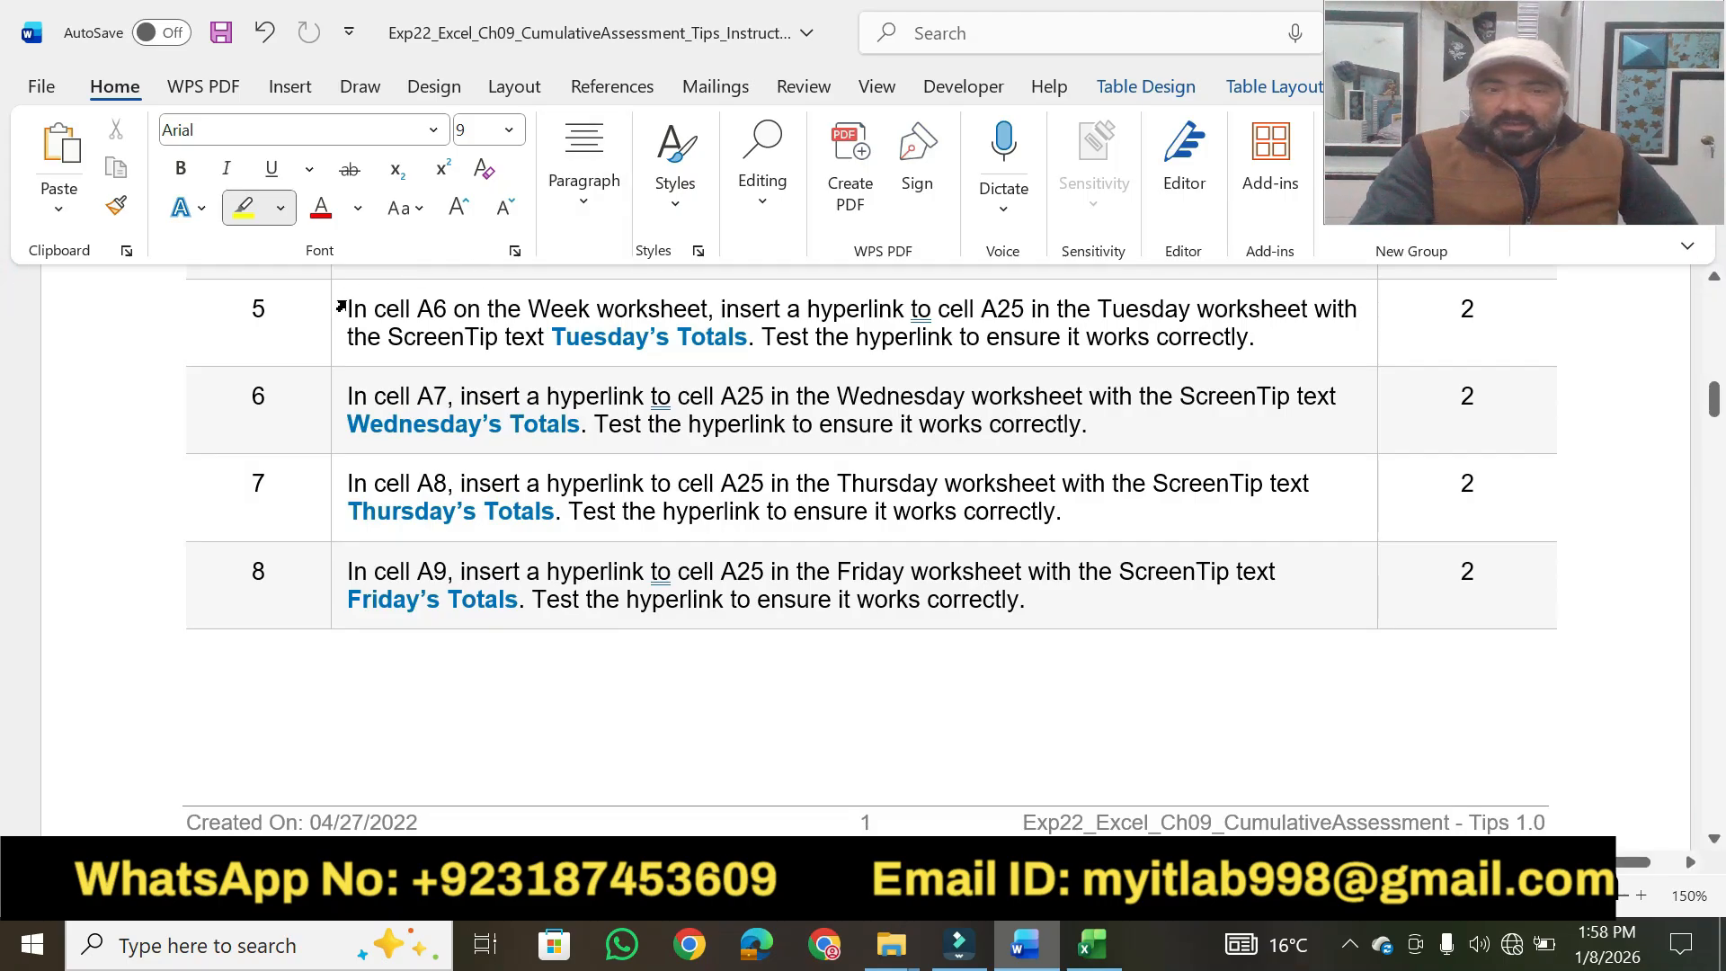
pyautogui.moveTo(349, 308); pyautogui.dragTo(708, 308)
pyautogui.click(1113, 960)
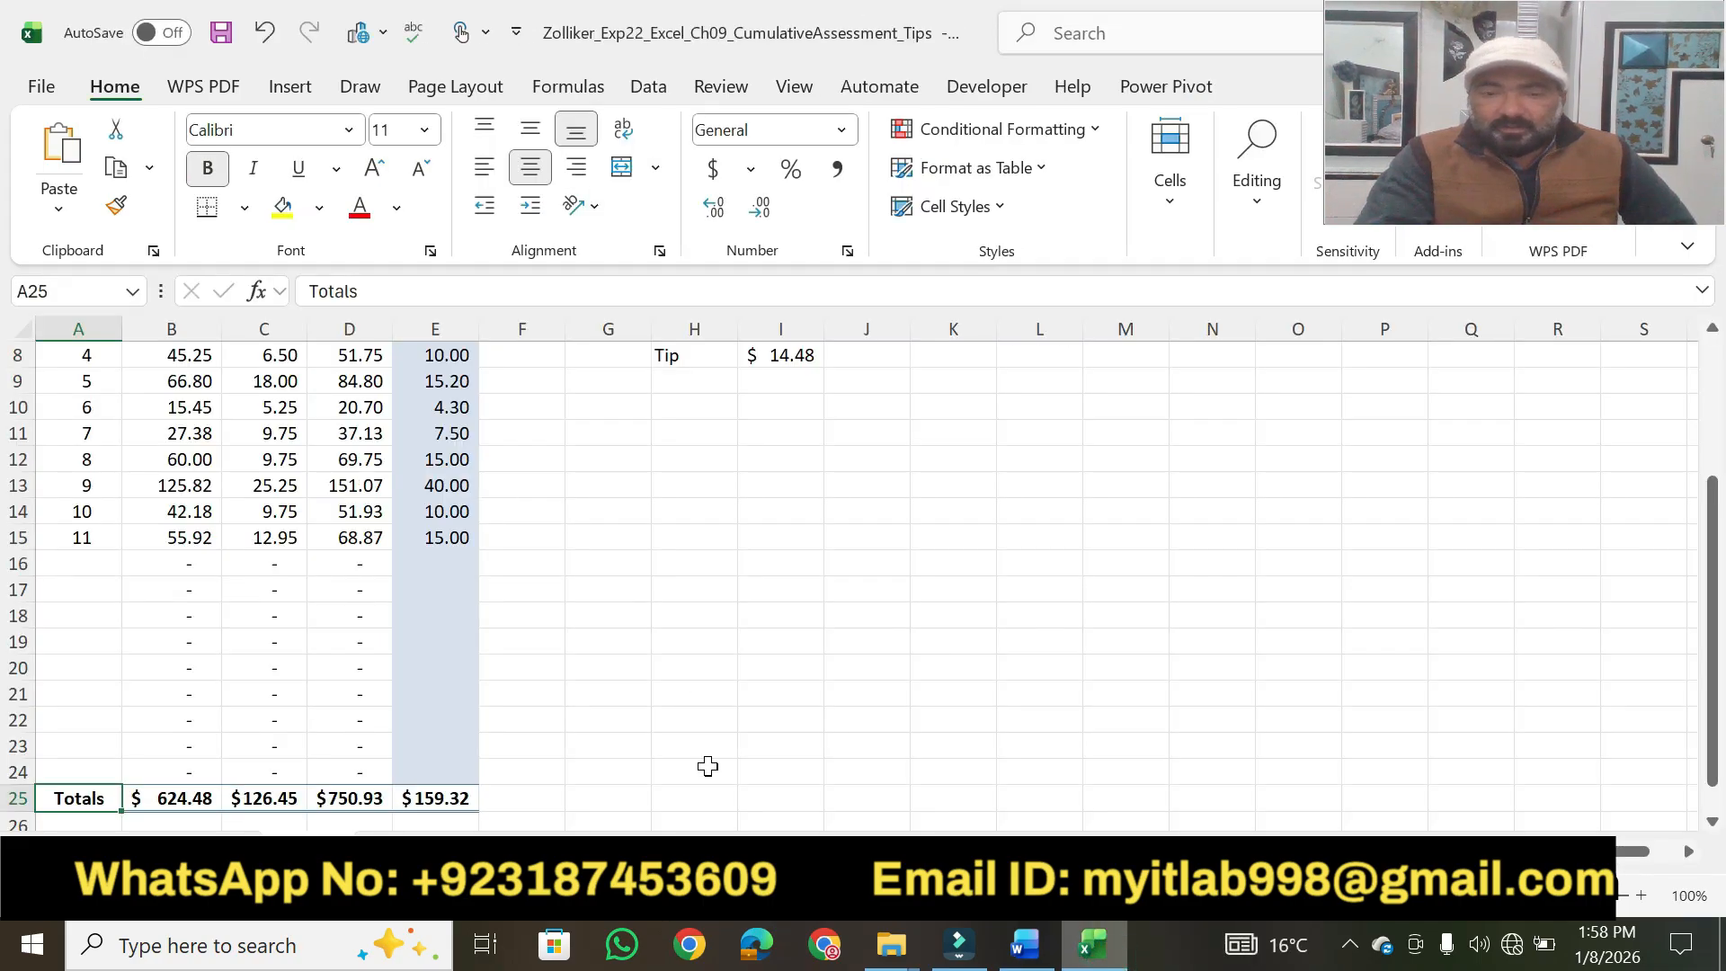
pyautogui.click(834, 851)
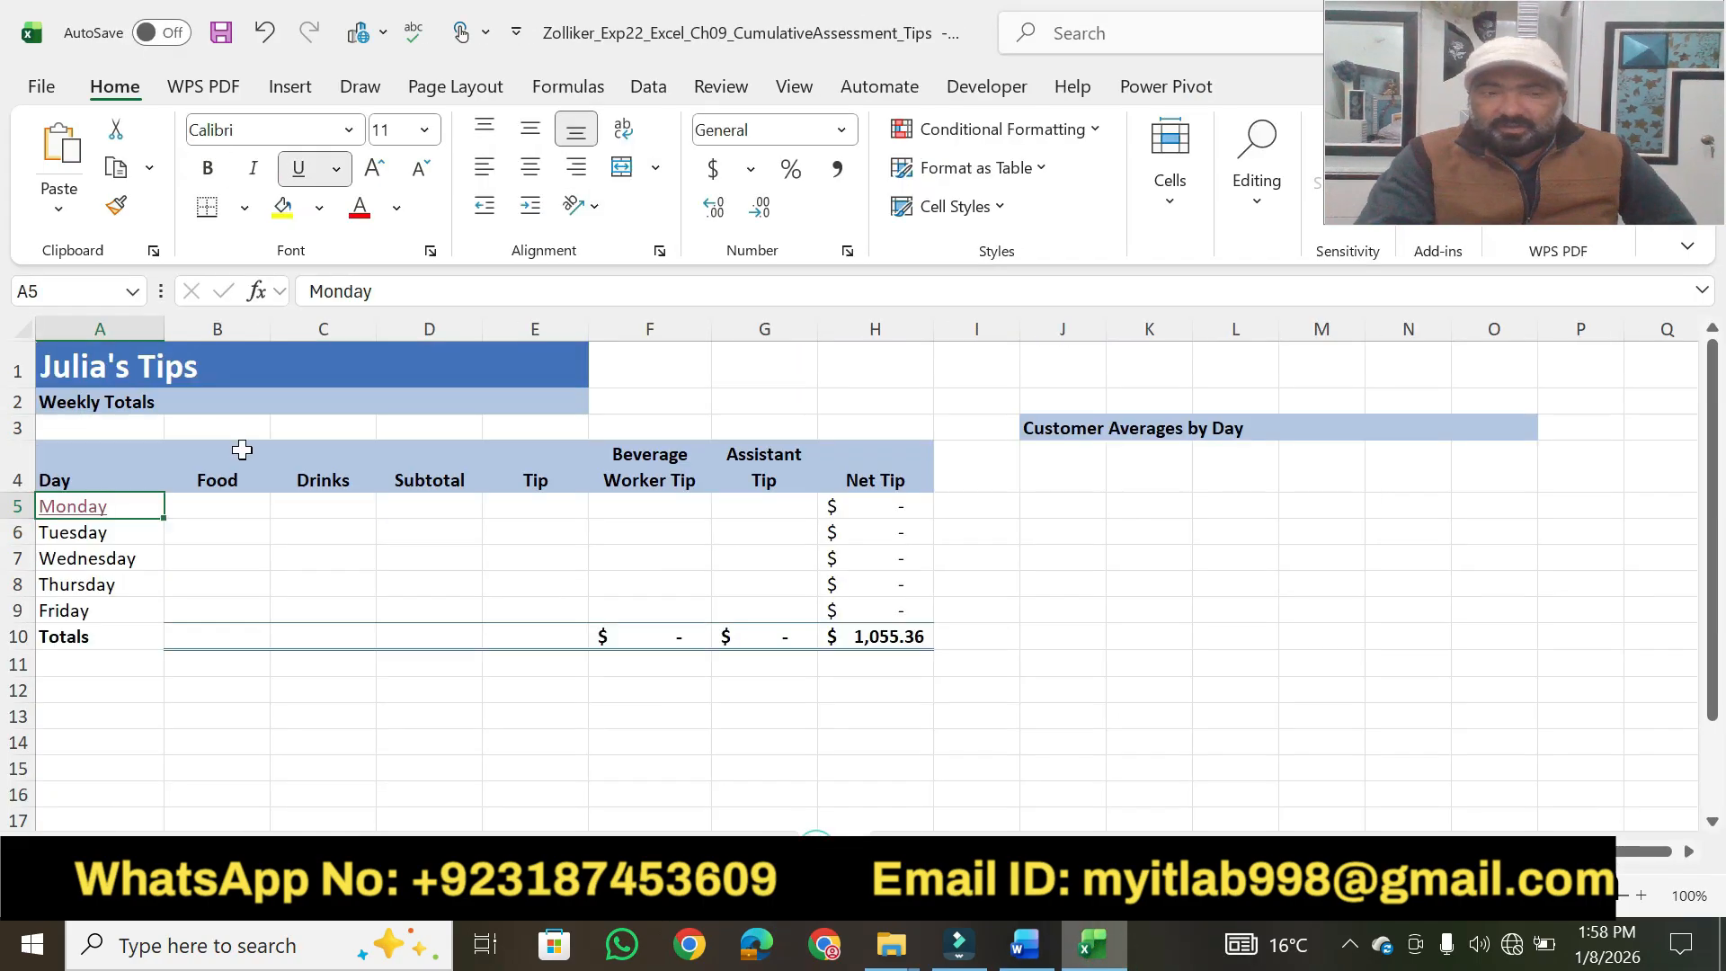
pyautogui.click(69, 548)
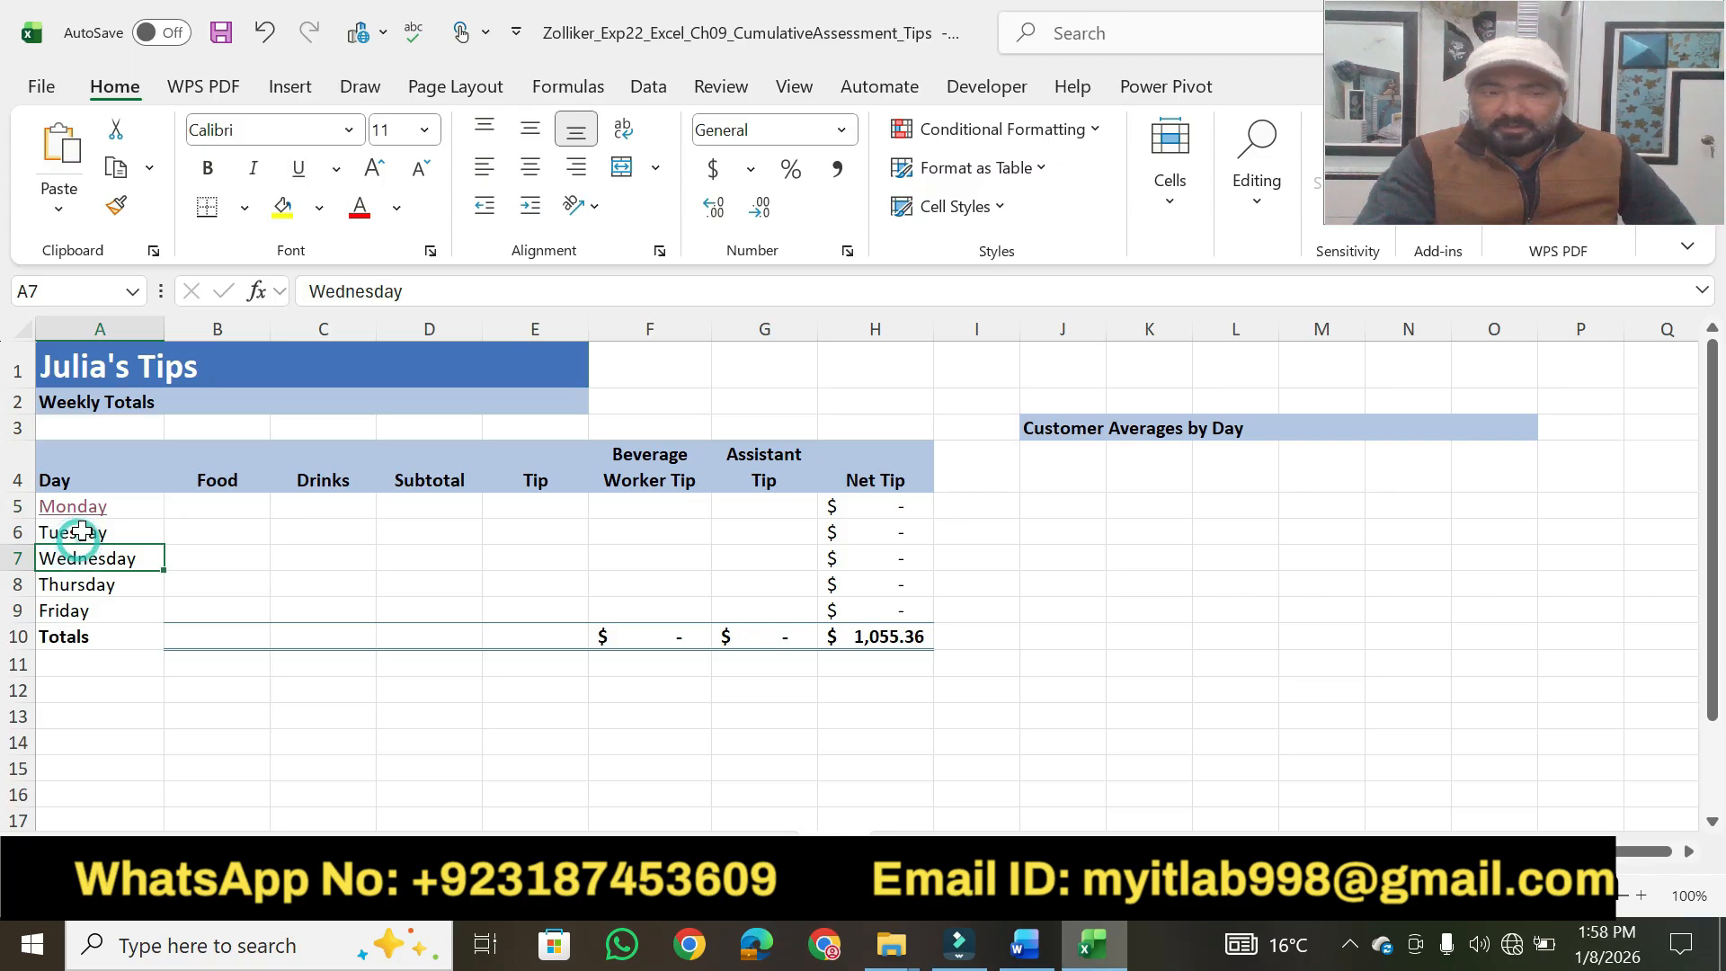
pyautogui.click(80, 533)
# Switch to Word, highlight step 5's hyperlink target, ScreenTip and test phrases in yellow, and select the text "Tuesday's Totals".
pyautogui.click(1025, 945)
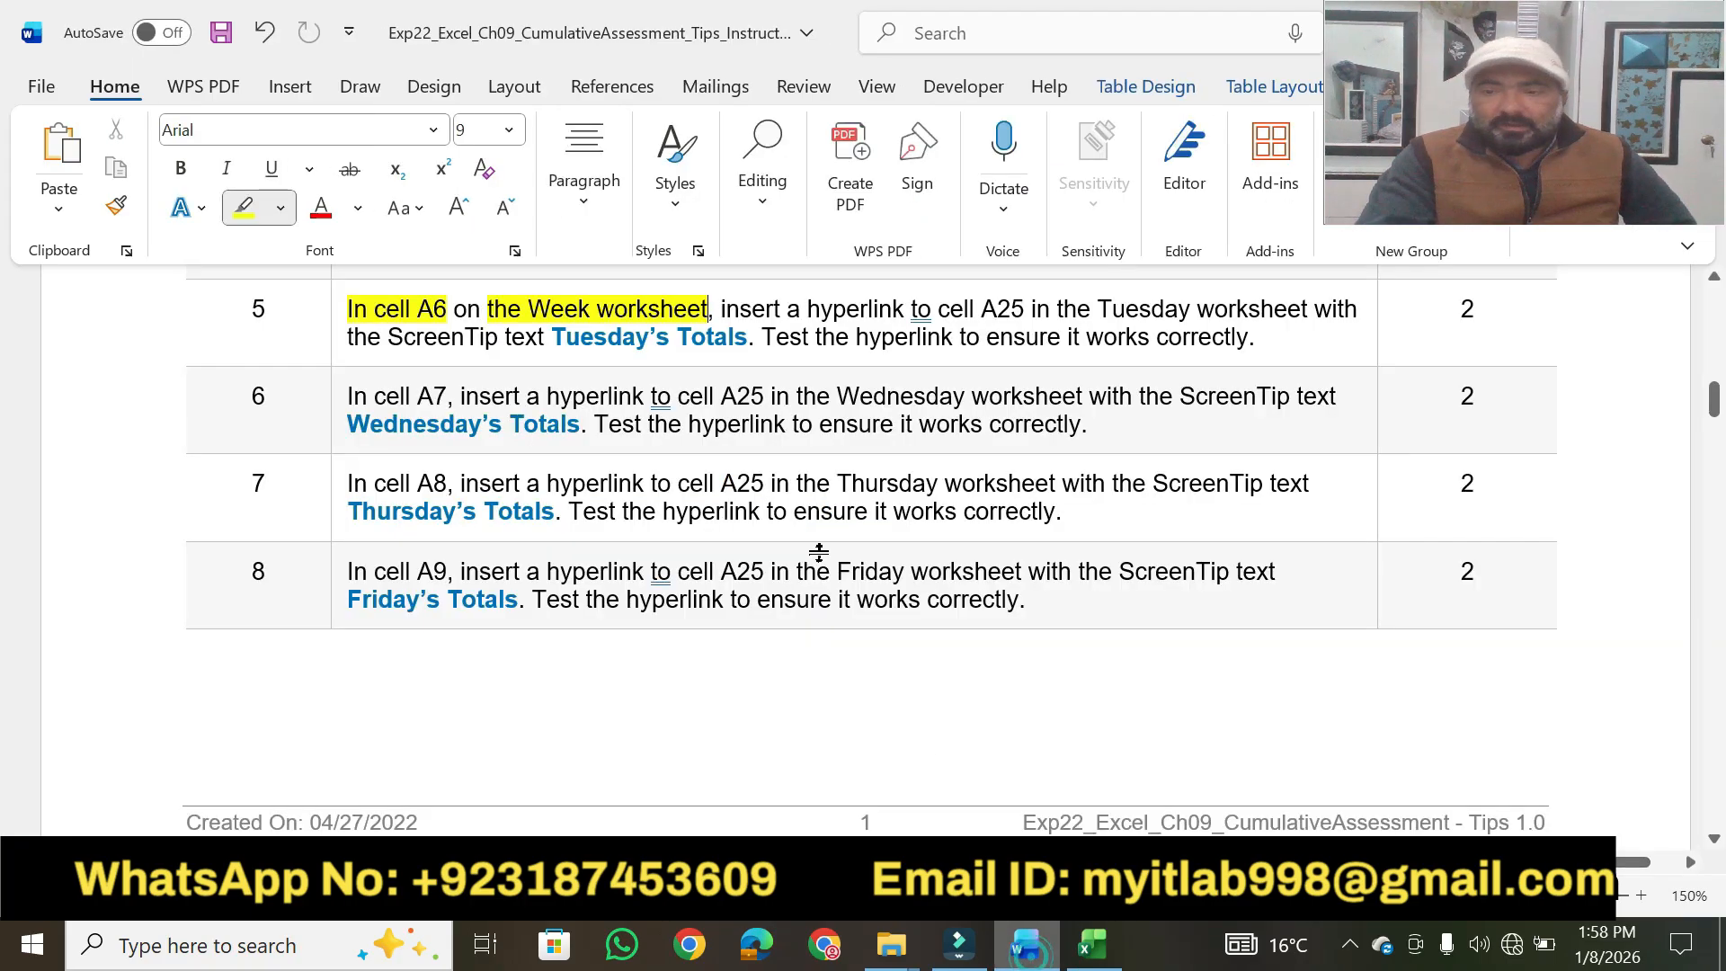
pyautogui.moveTo(791, 310); pyautogui.dragTo(1243, 292)
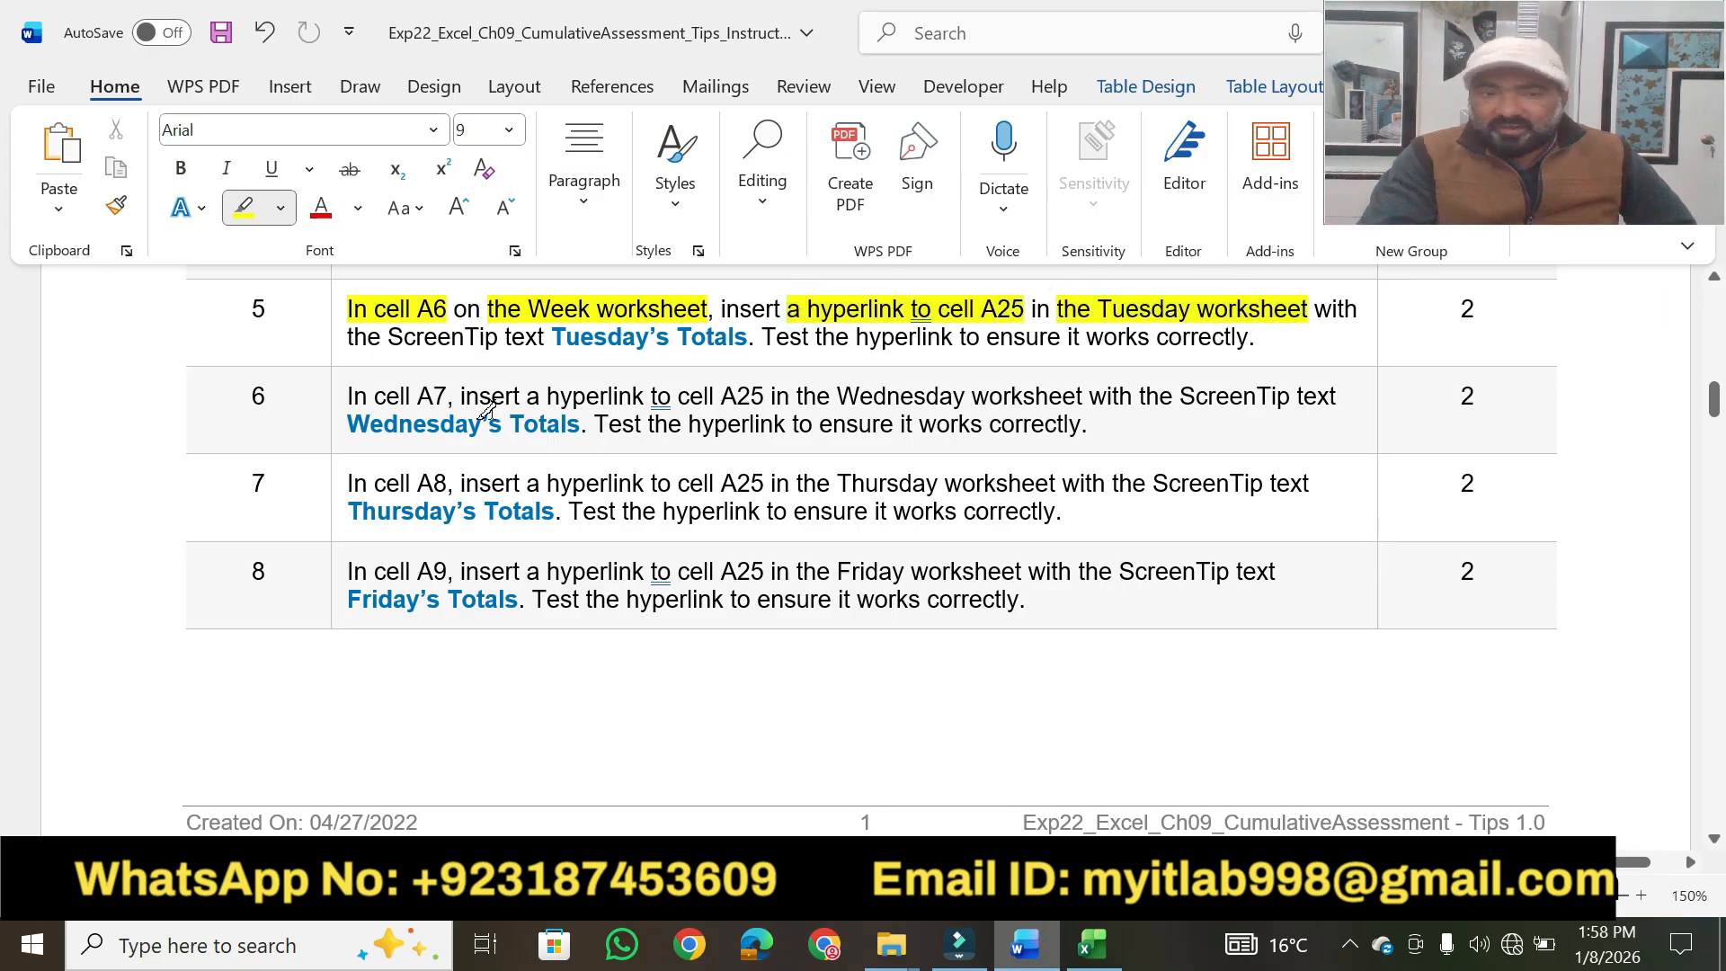
pyautogui.moveTo(388, 340)
pyautogui.mouseDown()
pyautogui.moveTo(856, 336)
pyautogui.moveTo(985, 310)
pyautogui.moveTo(1242, 334)
pyautogui.mouseUp()
pyautogui.press('Escape')
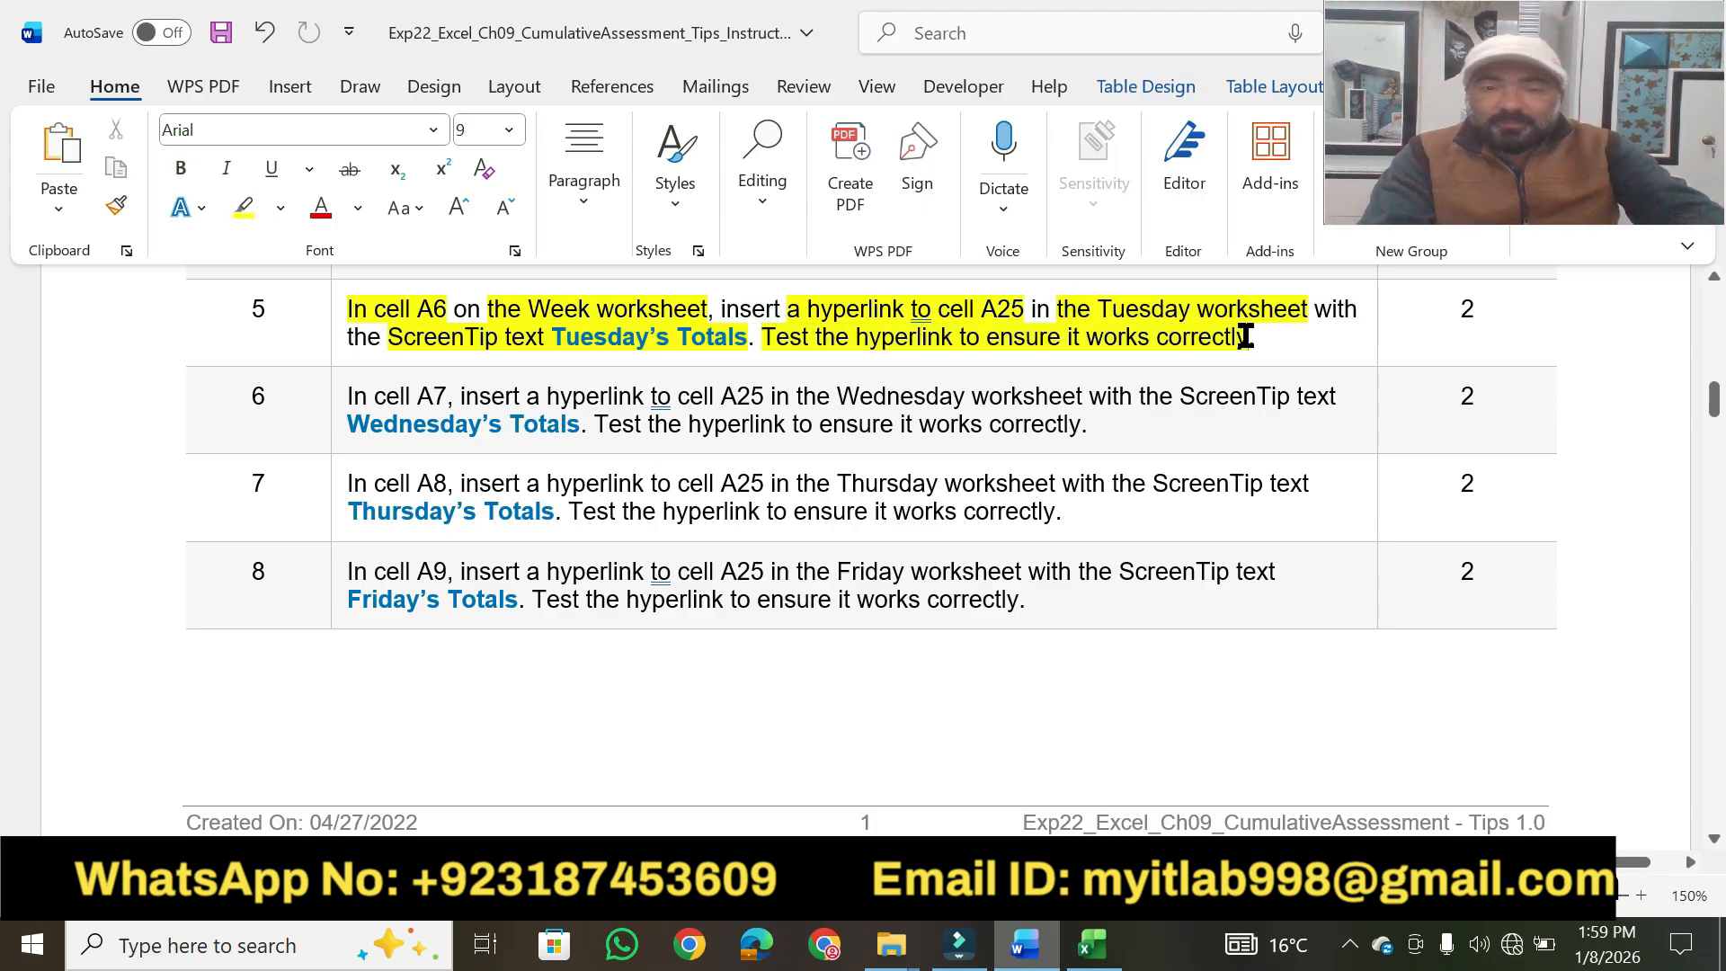
pyautogui.moveTo(551, 339); pyautogui.dragTo(741, 346)
pyautogui.hotkey('ctrl', 'c')
# Switch to Excel, start a hyperlink in cell A6 to the Tuesday worksheet, and set its ScreenTip text to "Tuesday's Totals".
pyautogui.hotkey('alt', 'Tab')
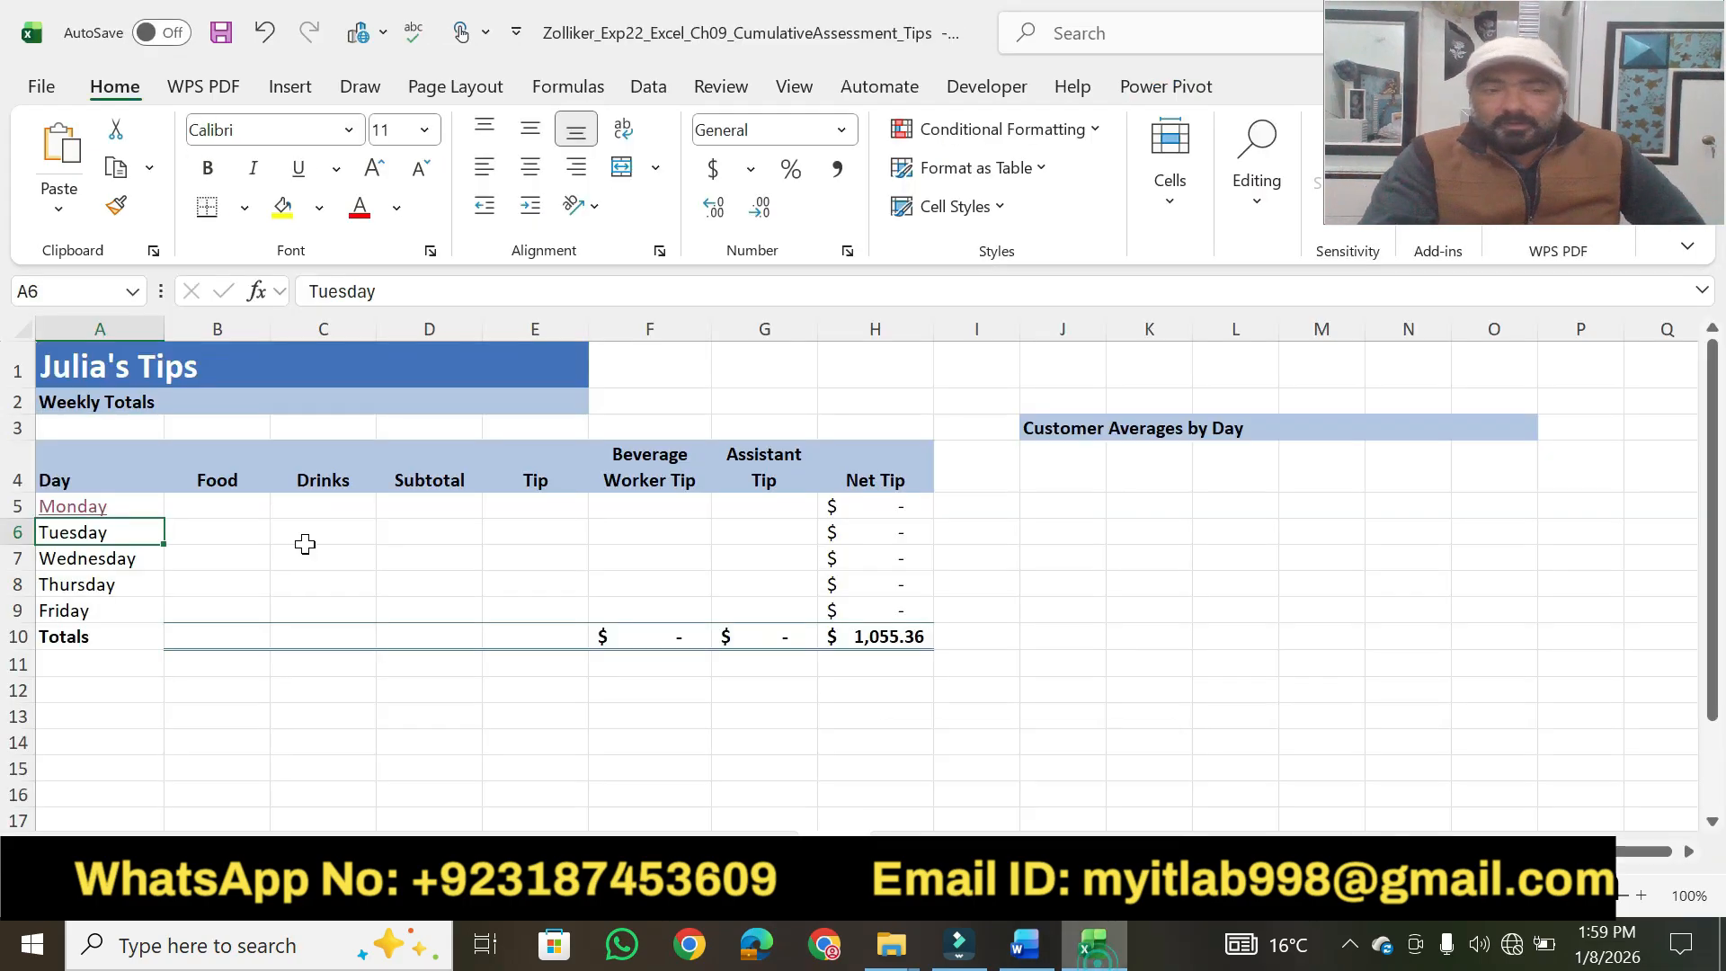
pyautogui.rightClick(87, 542)
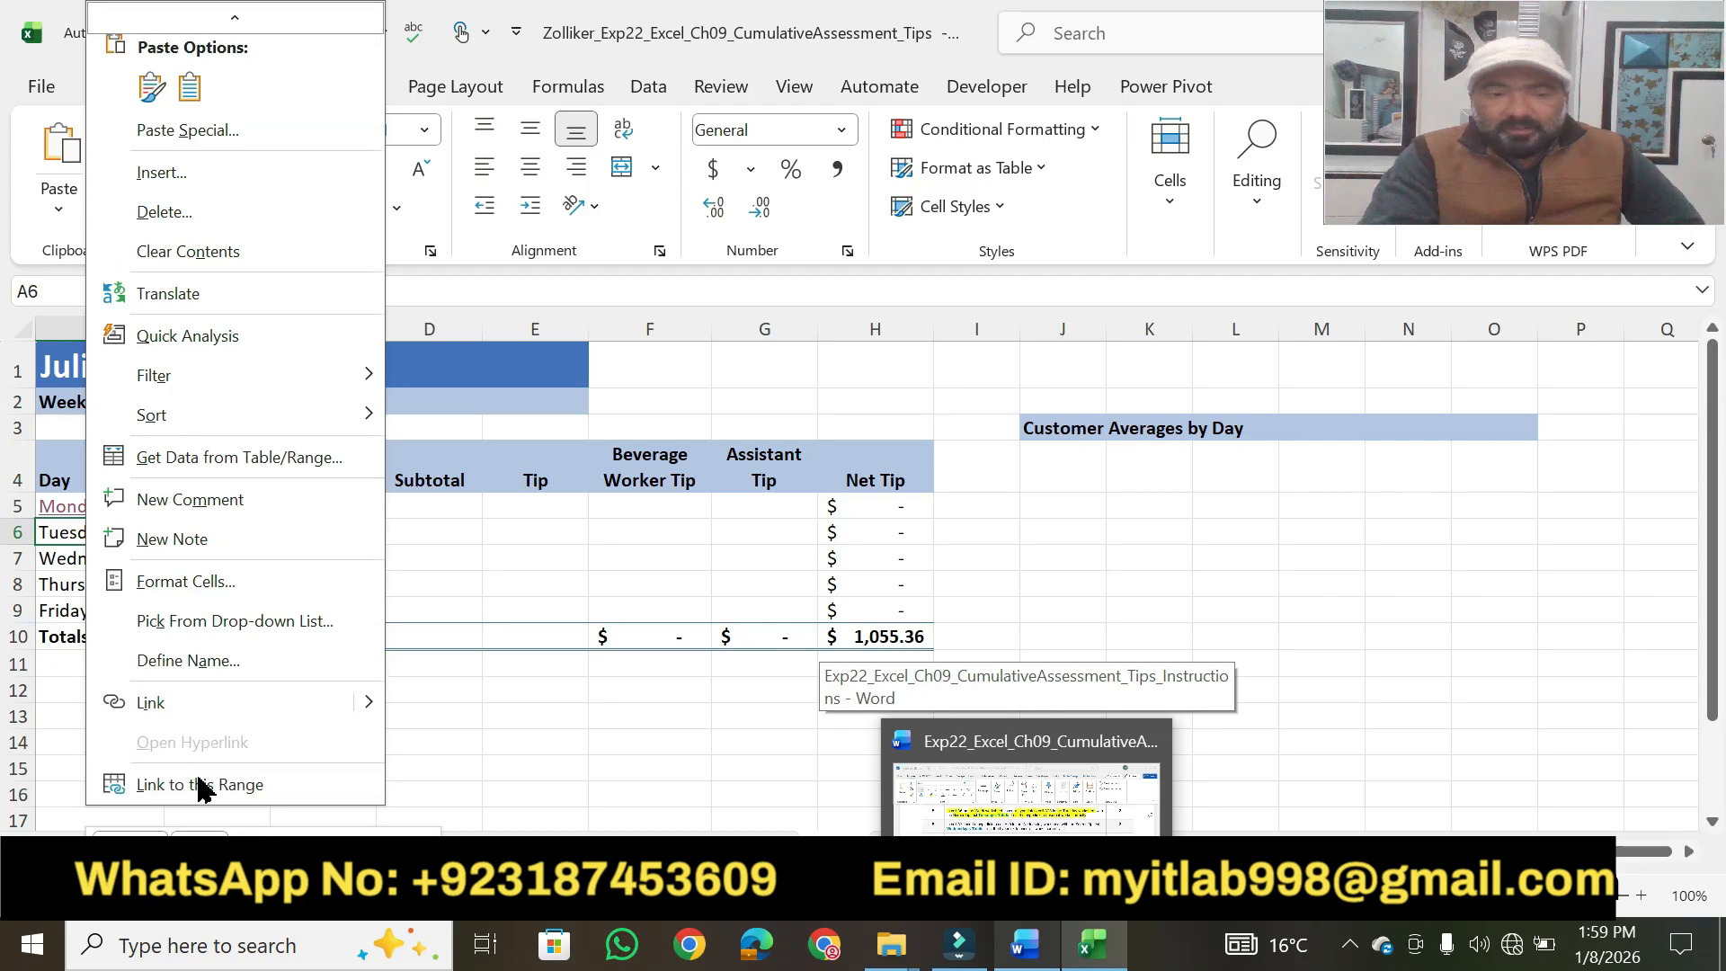
pyautogui.click(179, 704)
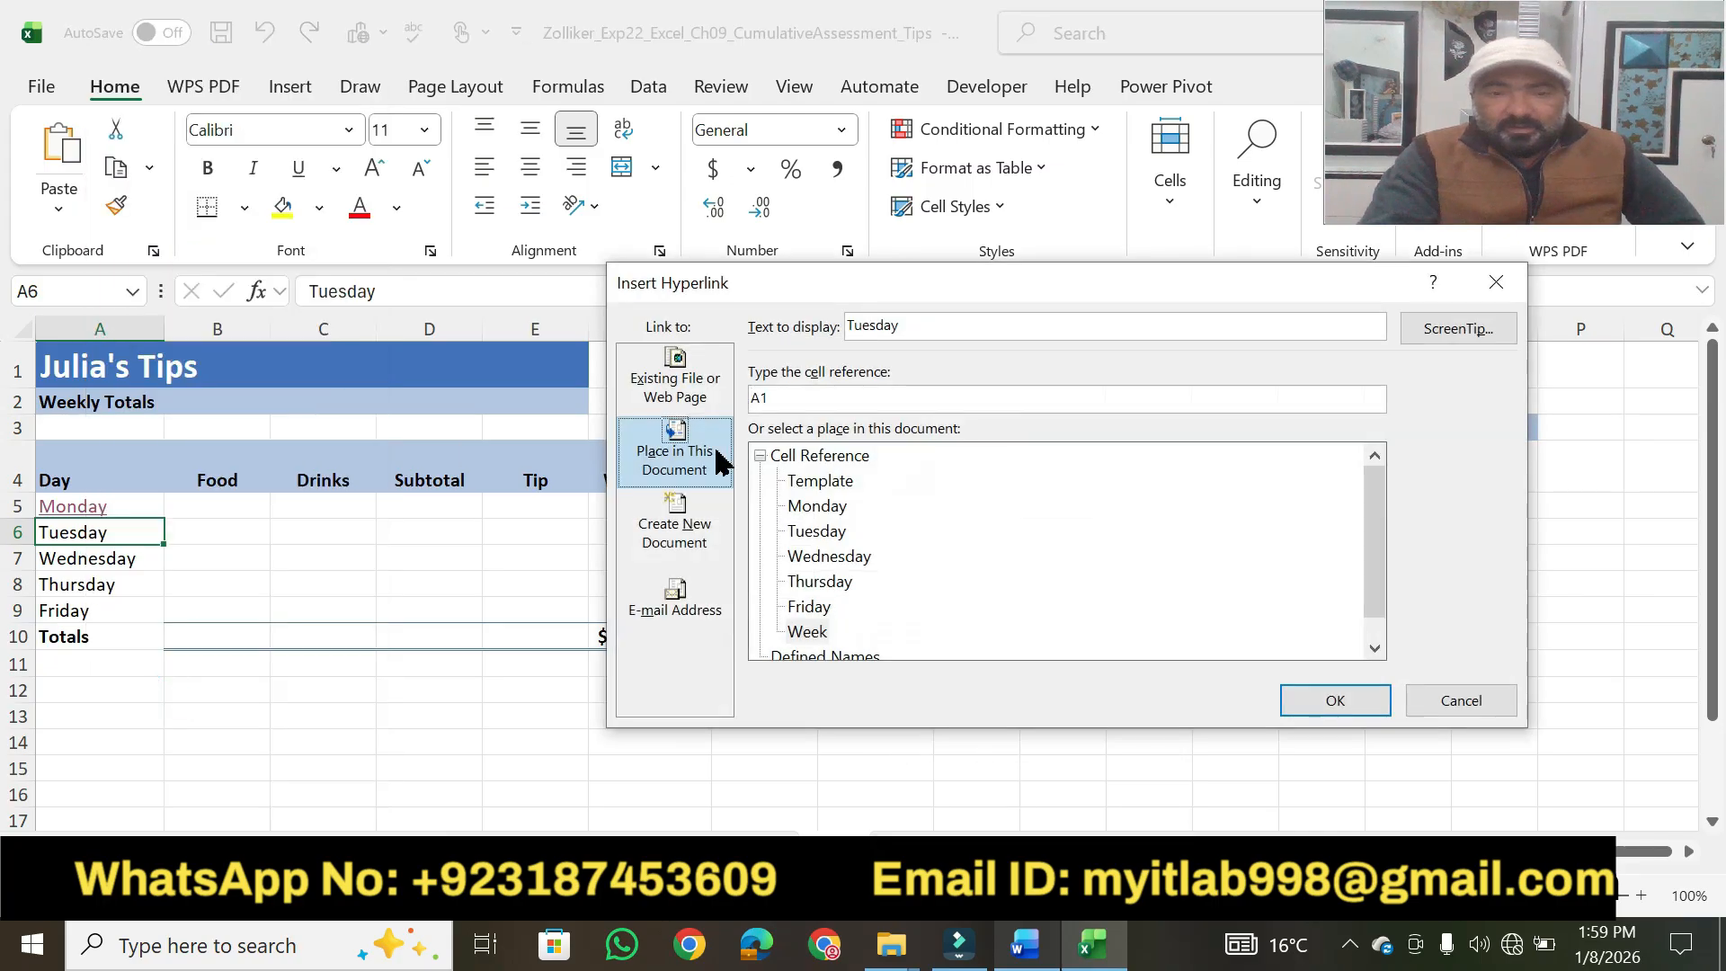
pyautogui.click(818, 537)
pyautogui.click(1456, 334)
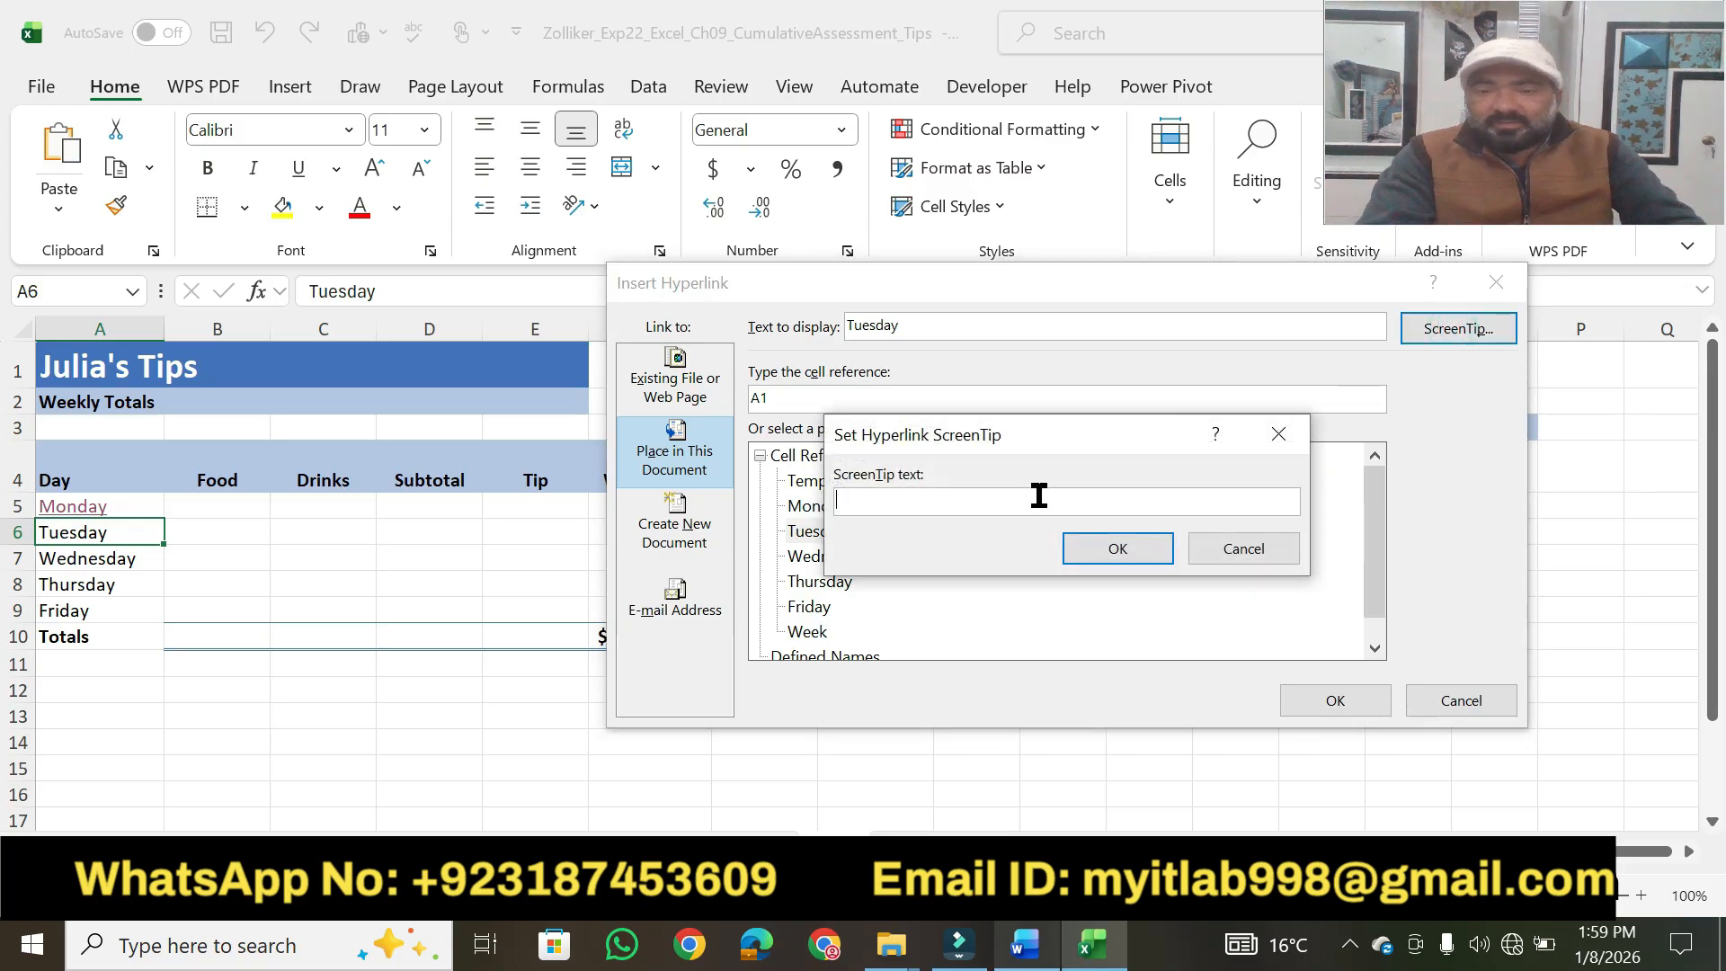
pyautogui.hotkey('ctrl', 'v')
pyautogui.click(1102, 562)
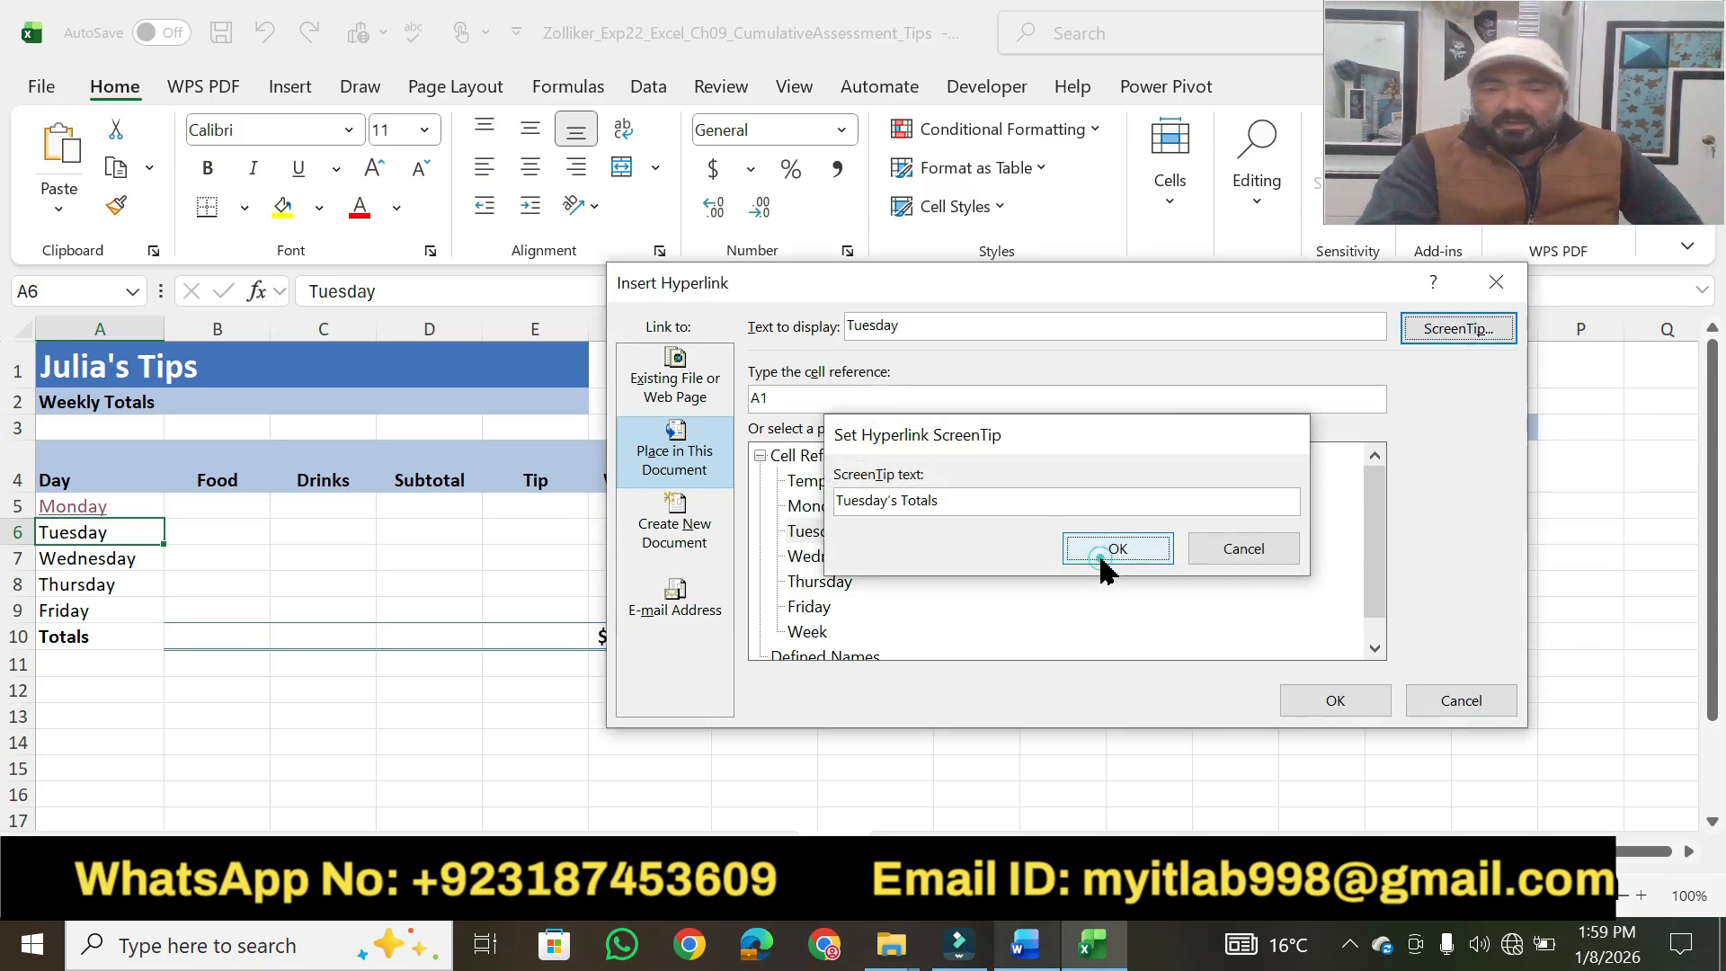
# Recheck step 5 in Word, set the hyperlink's cell reference to A25 in Excel, and insert the link.
pyautogui.click(1028, 952)
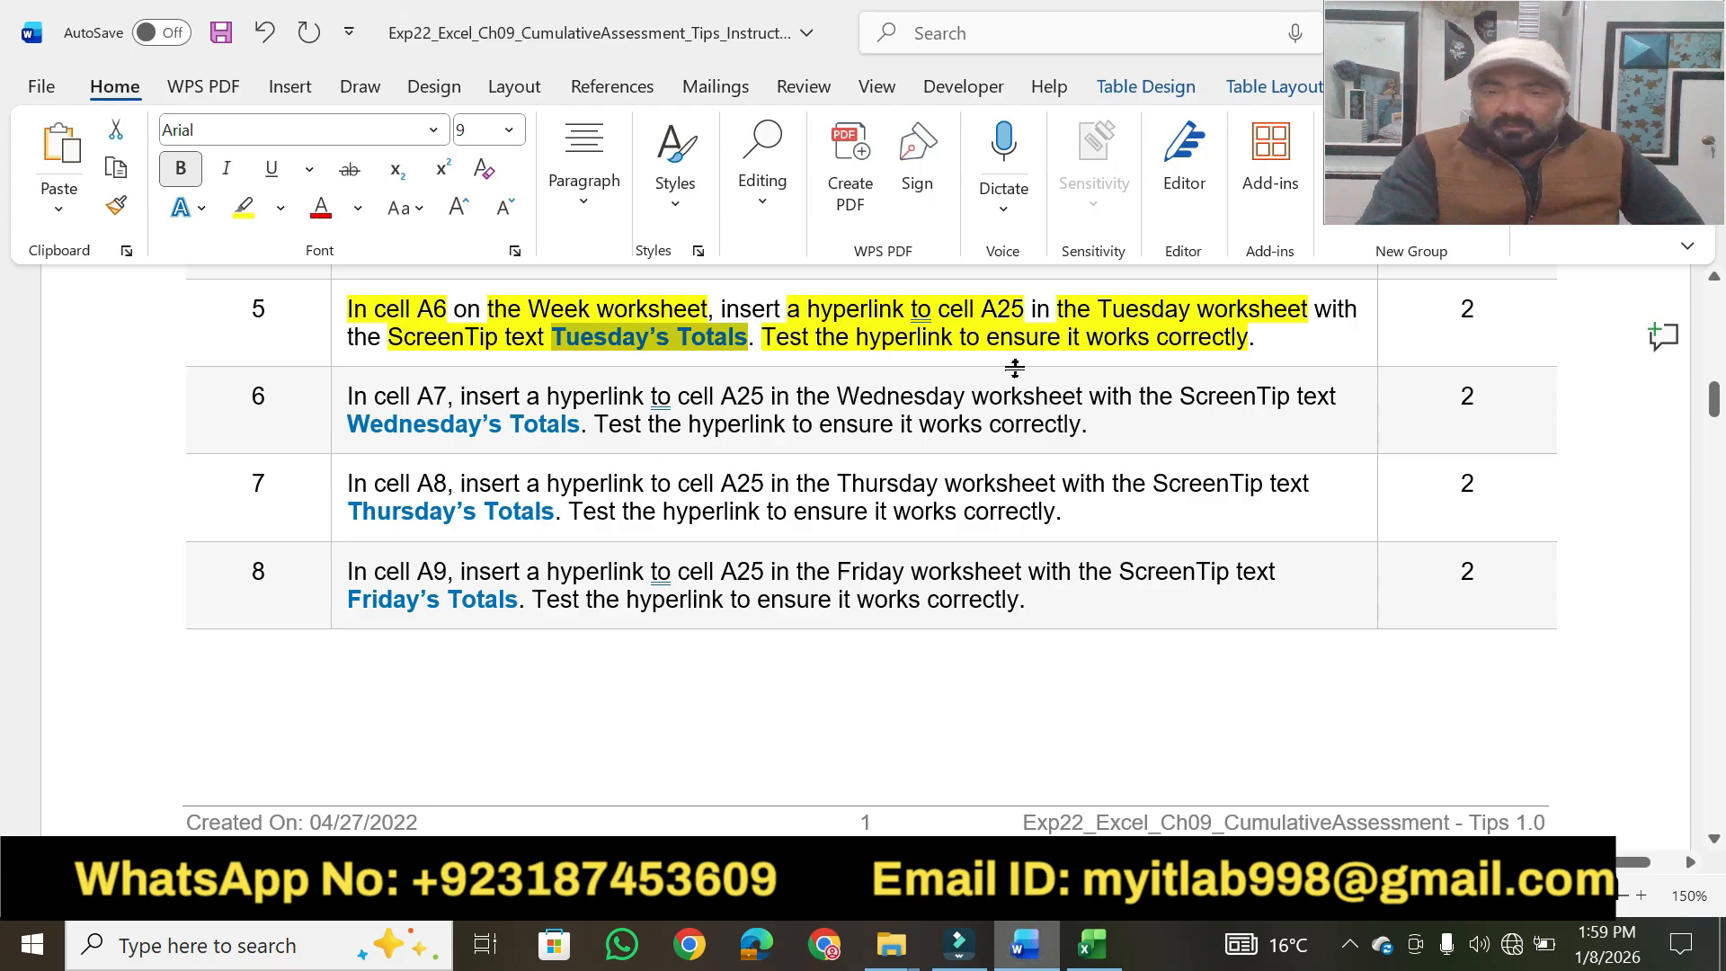
pyautogui.click(1093, 944)
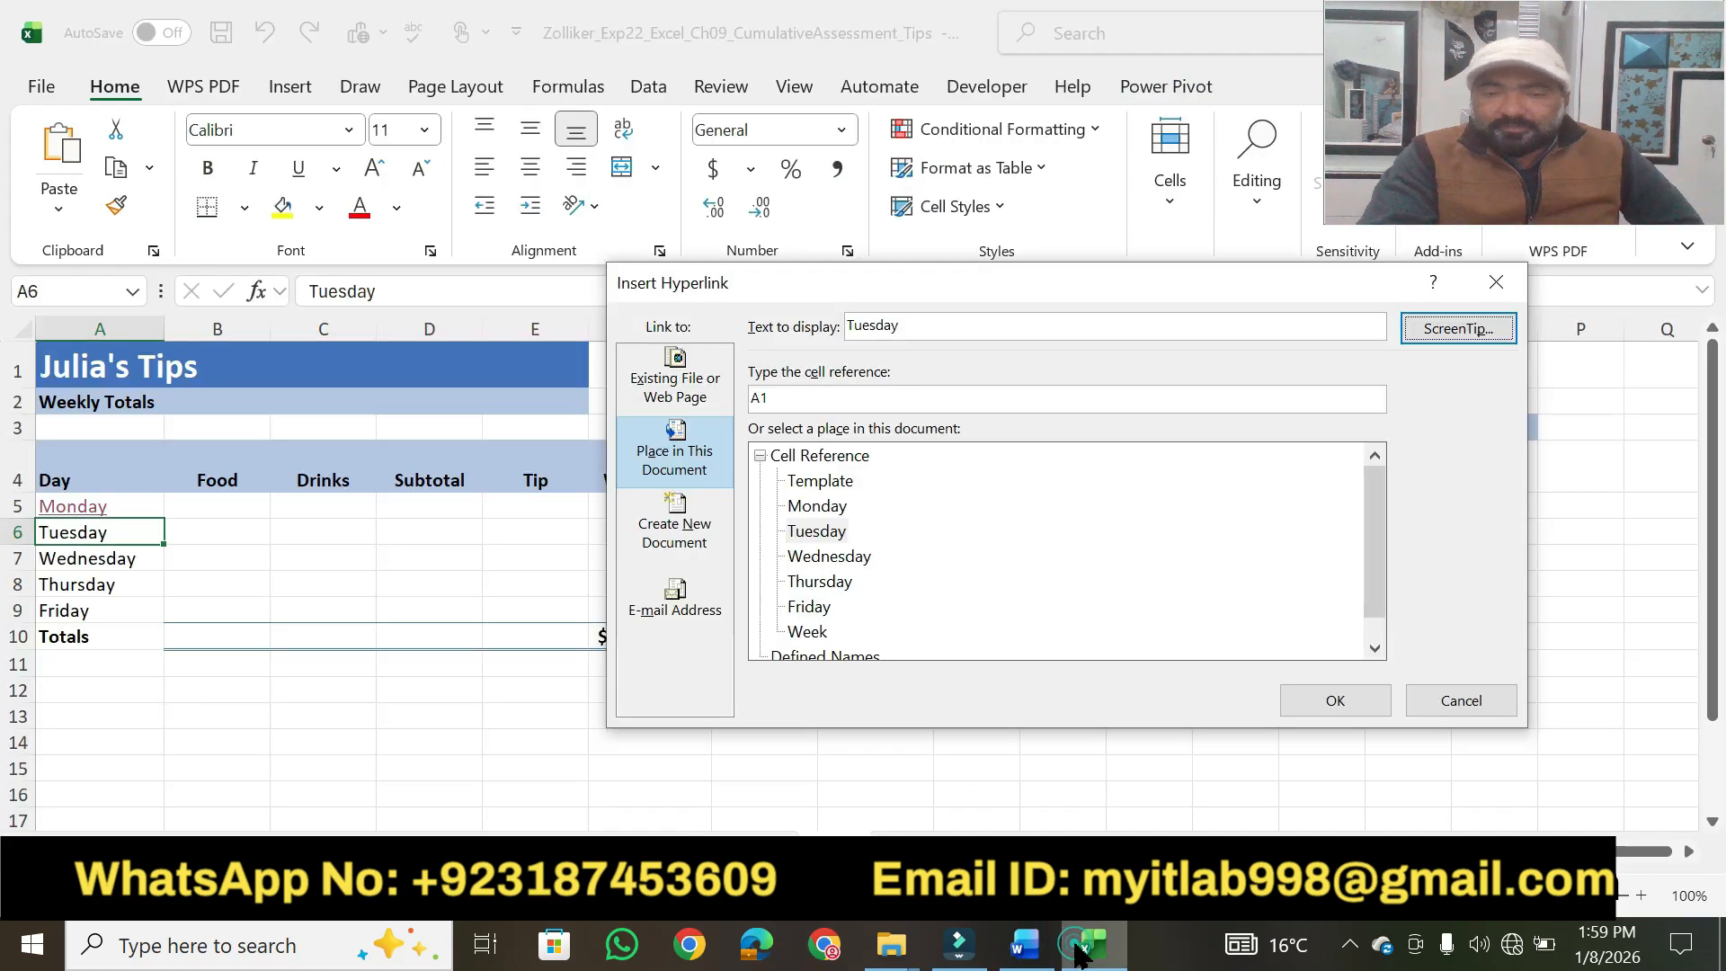
pyautogui.click(787, 396)
pyautogui.press('BackSpace')
pyautogui.write('25')
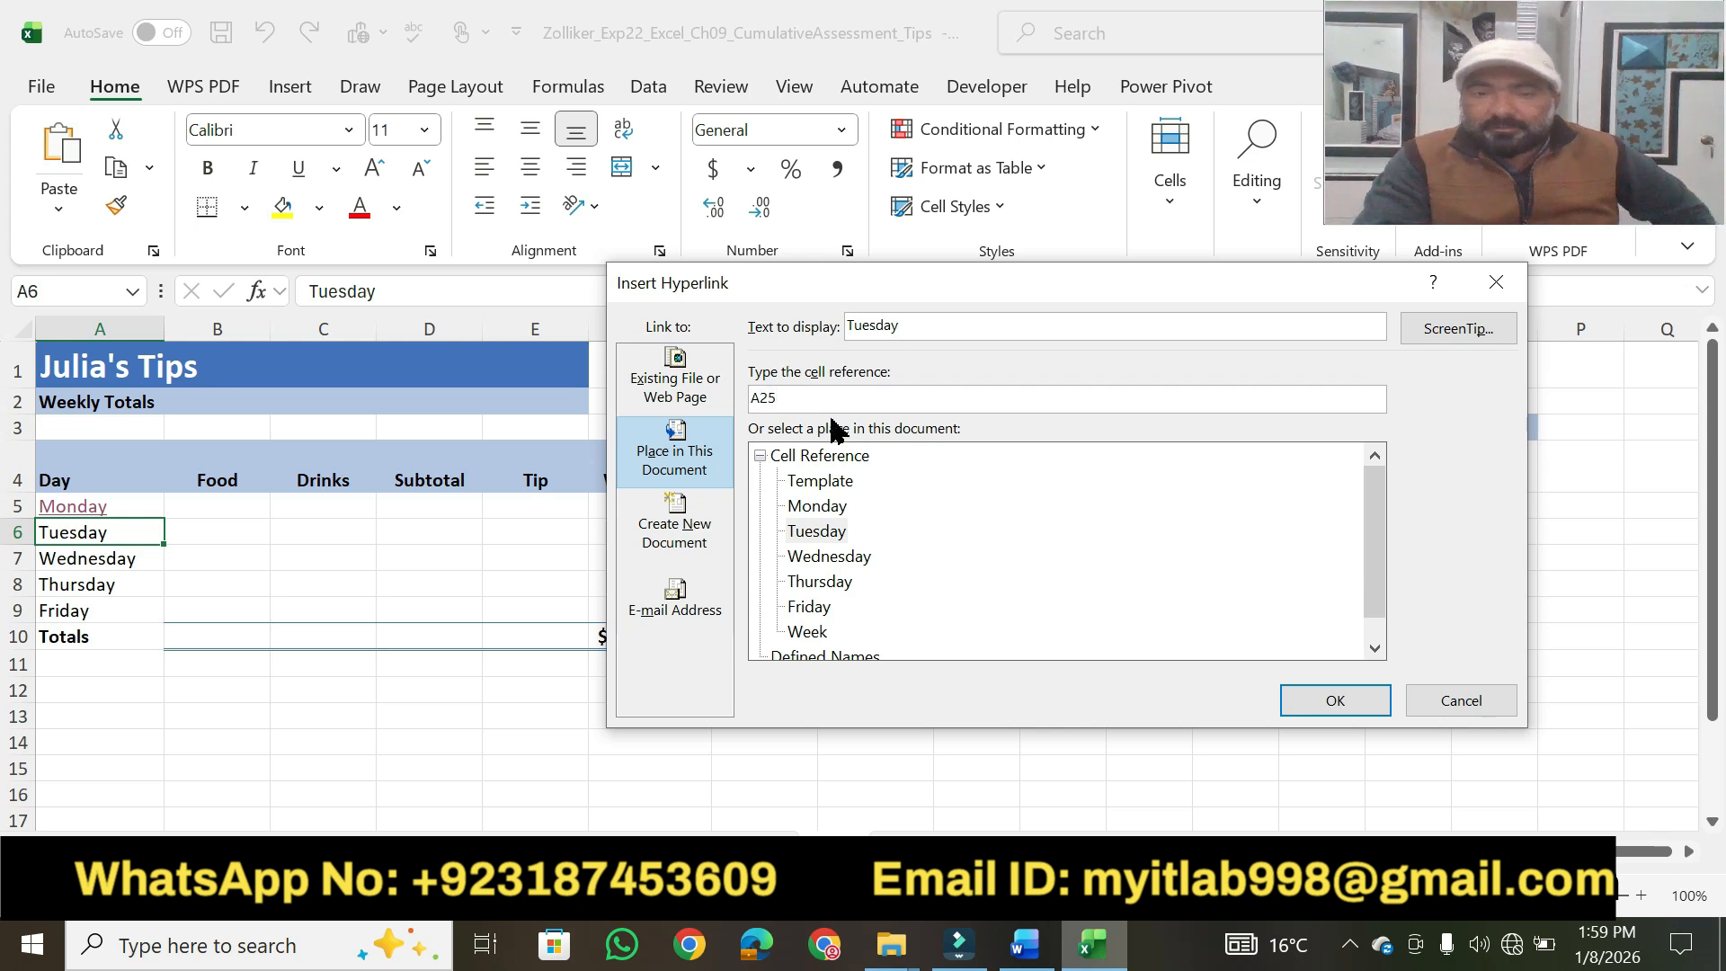
pyautogui.click(1318, 700)
# Test the Tuesday hyperlink in cell A6 by viewing its ScreenTip and following the link.
pyautogui.click(732, 809)
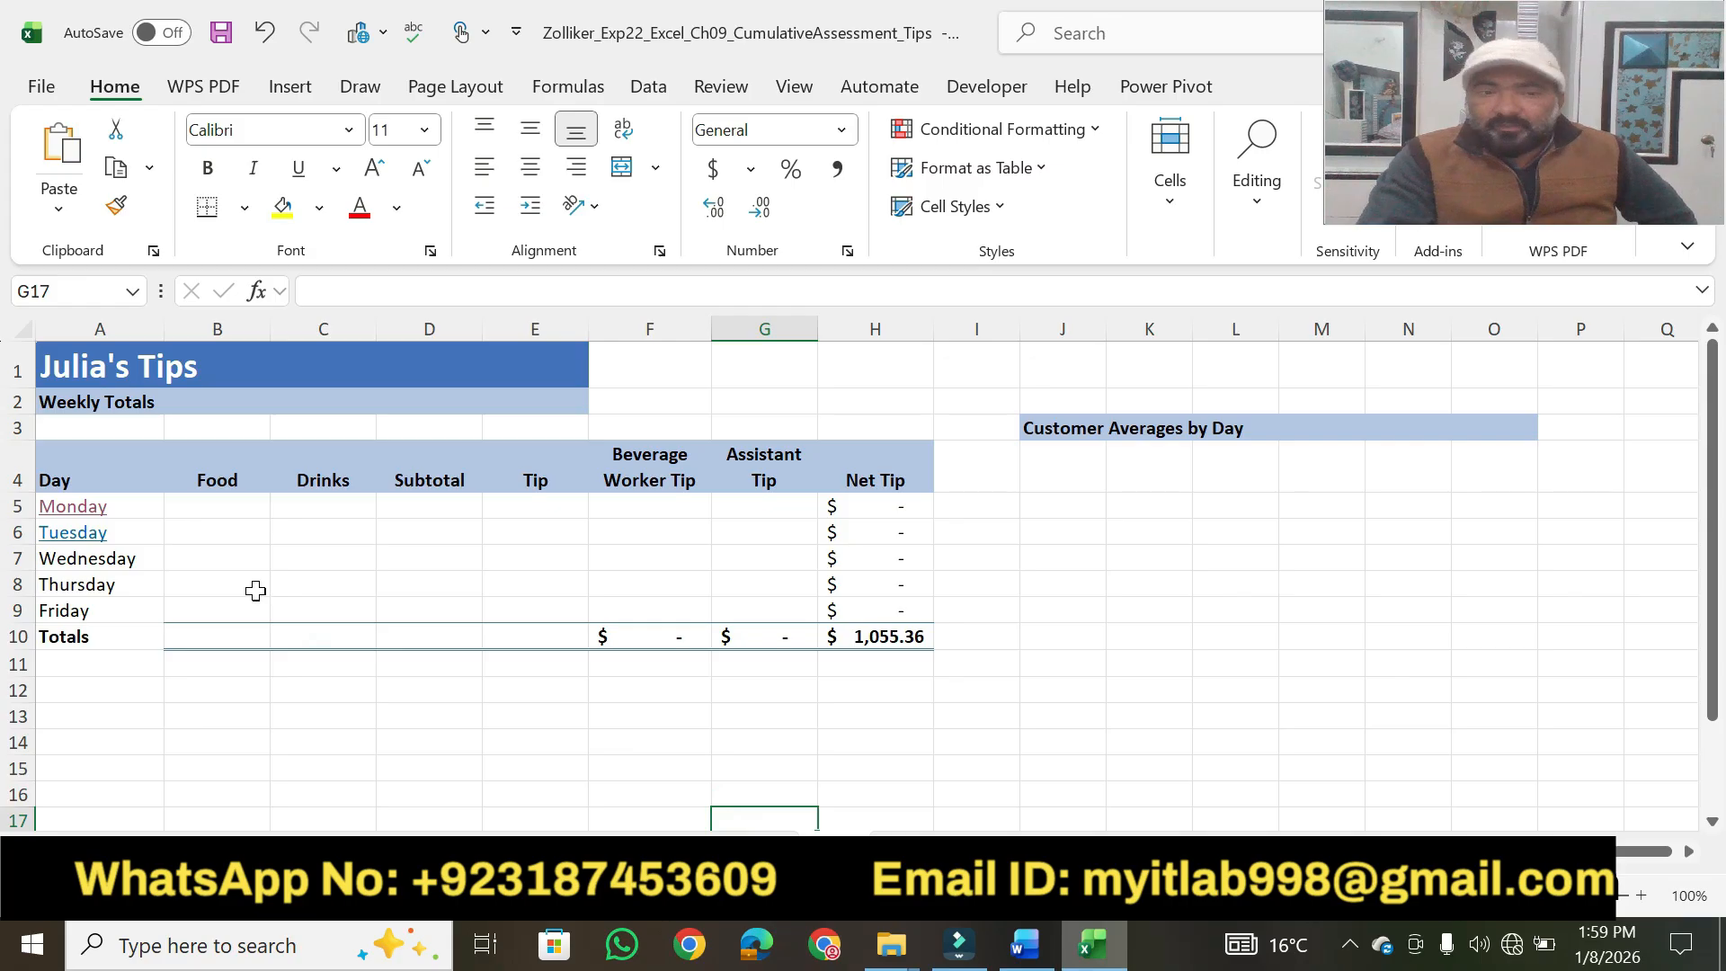
pyautogui.moveTo(76, 544)
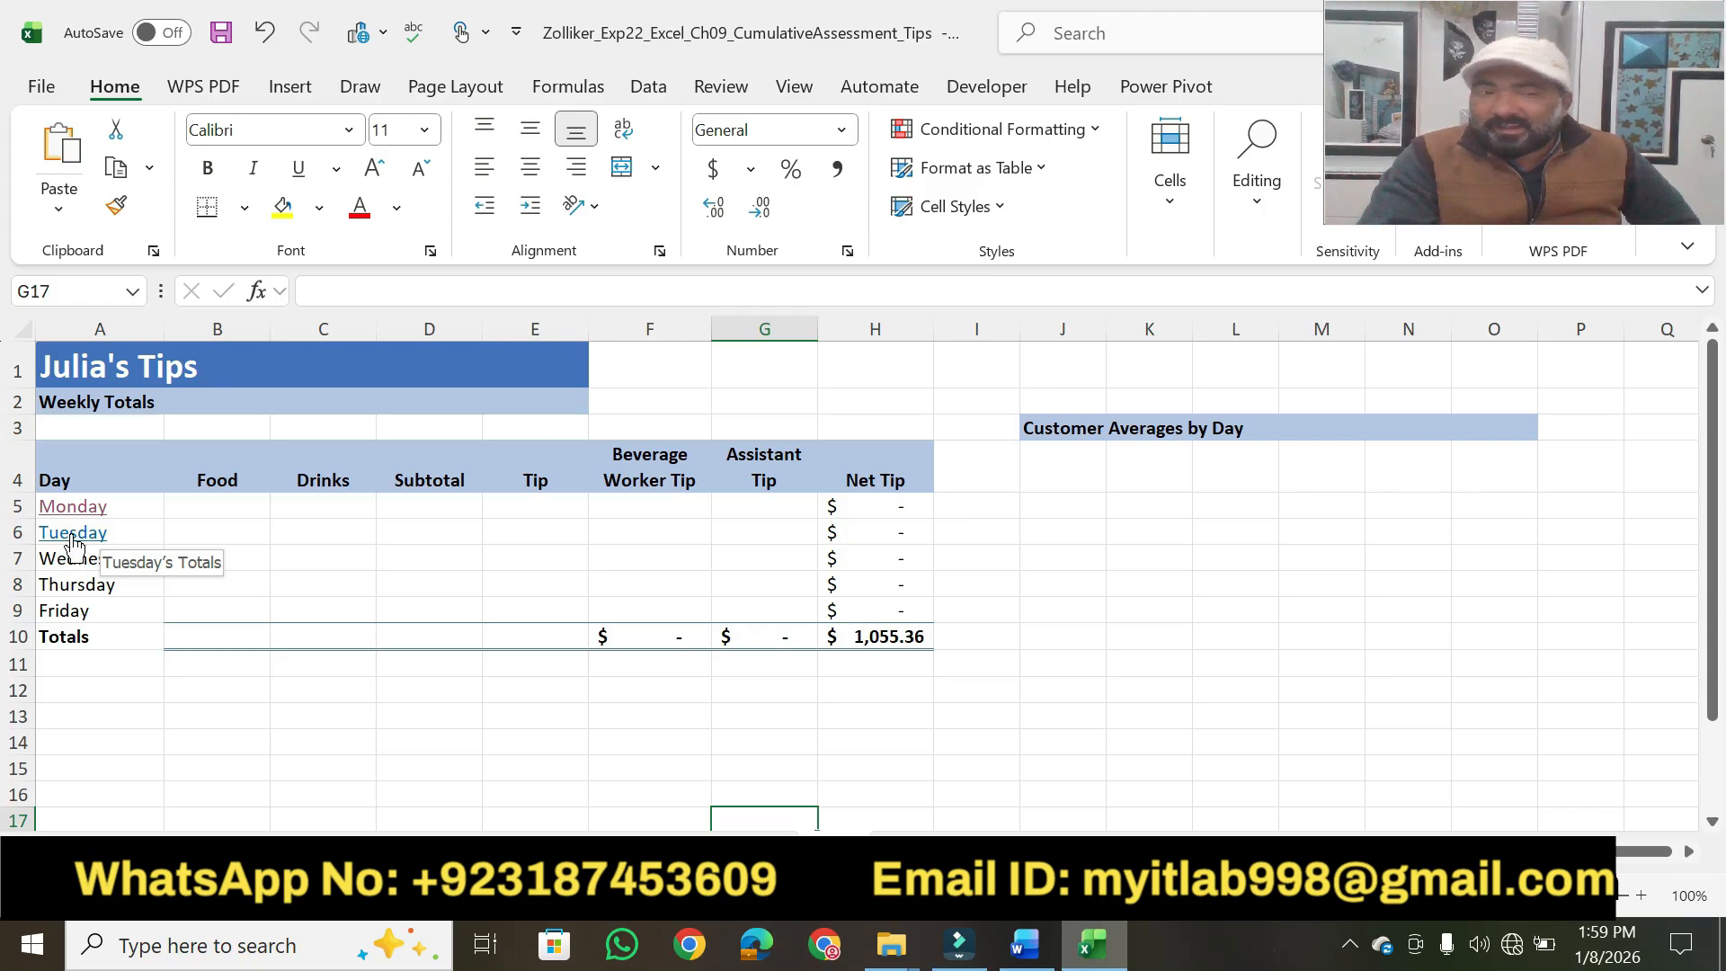
pyautogui.click(73, 540)
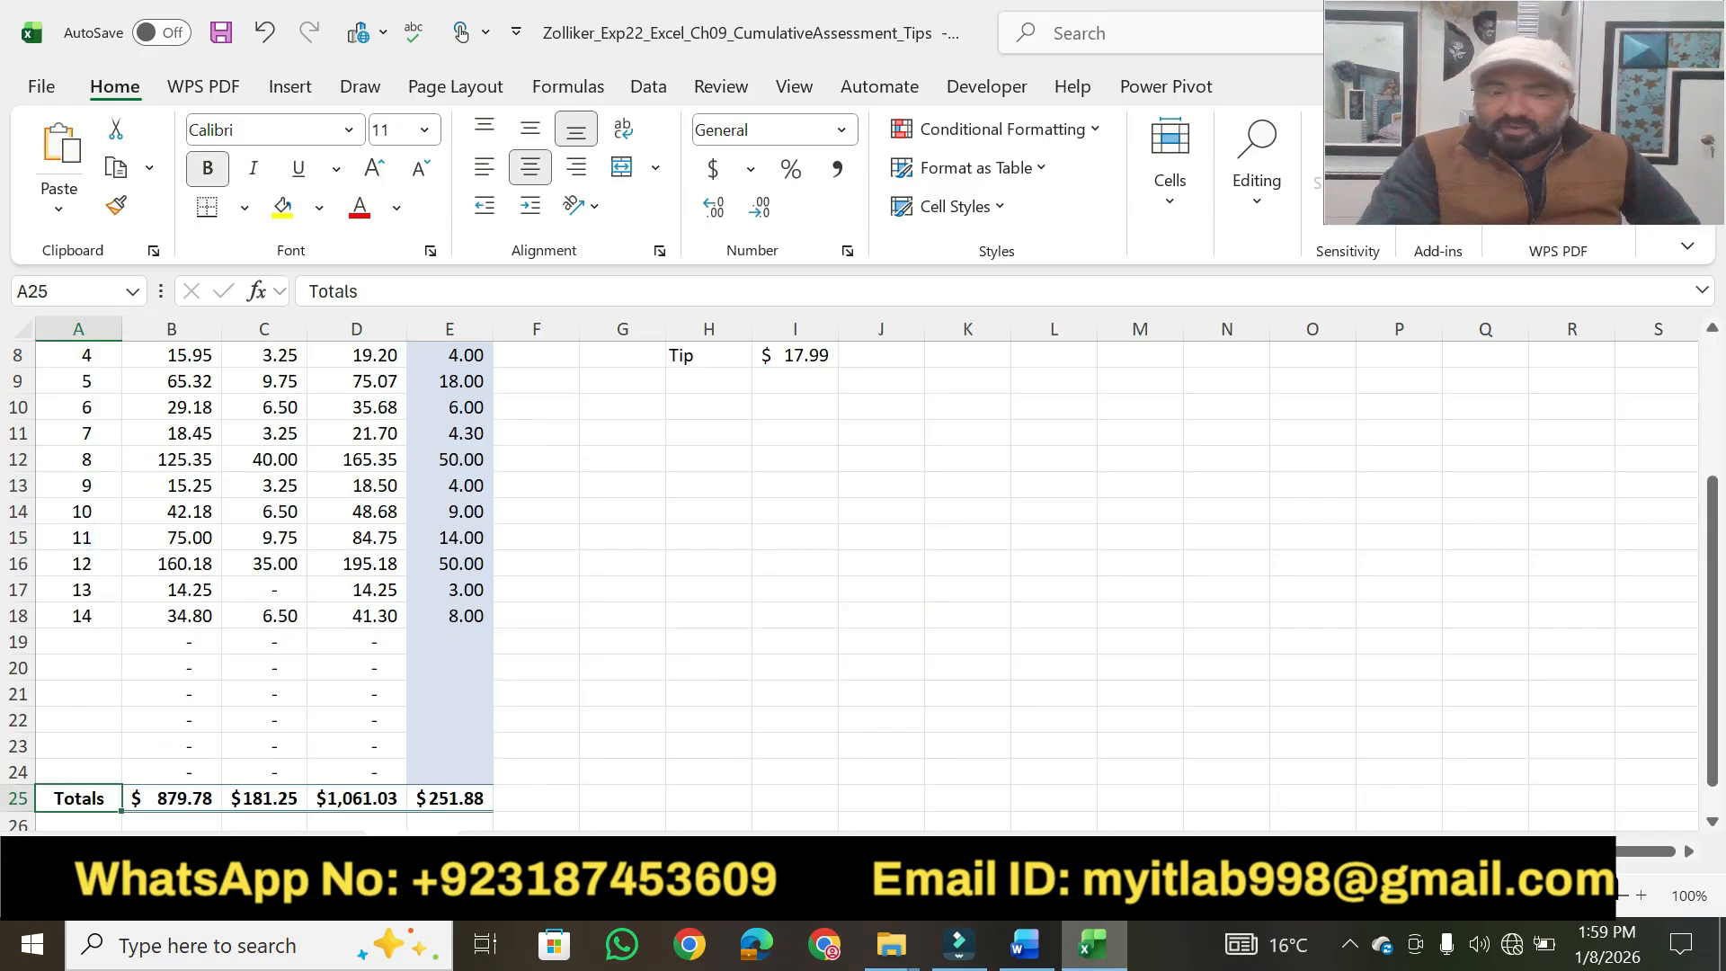
# Switch to Word and highlight step 5's points value in yellow.
pyautogui.click(1025, 944)
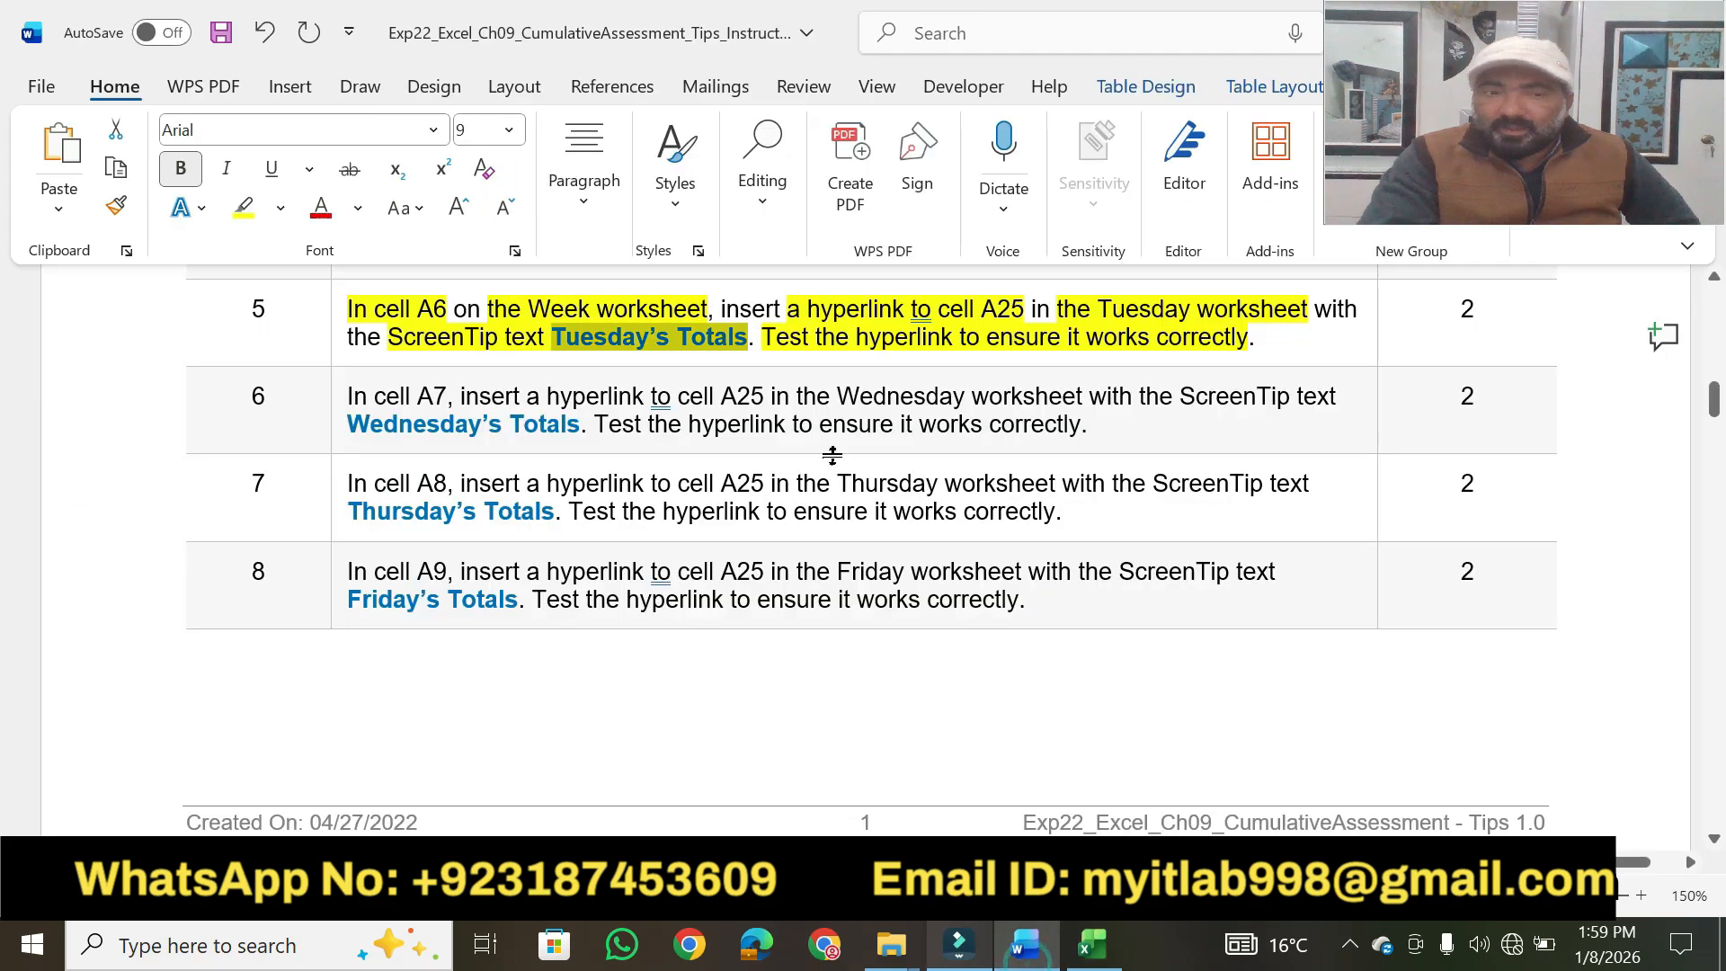
pyautogui.click(1477, 321)
pyautogui.click(244, 207)
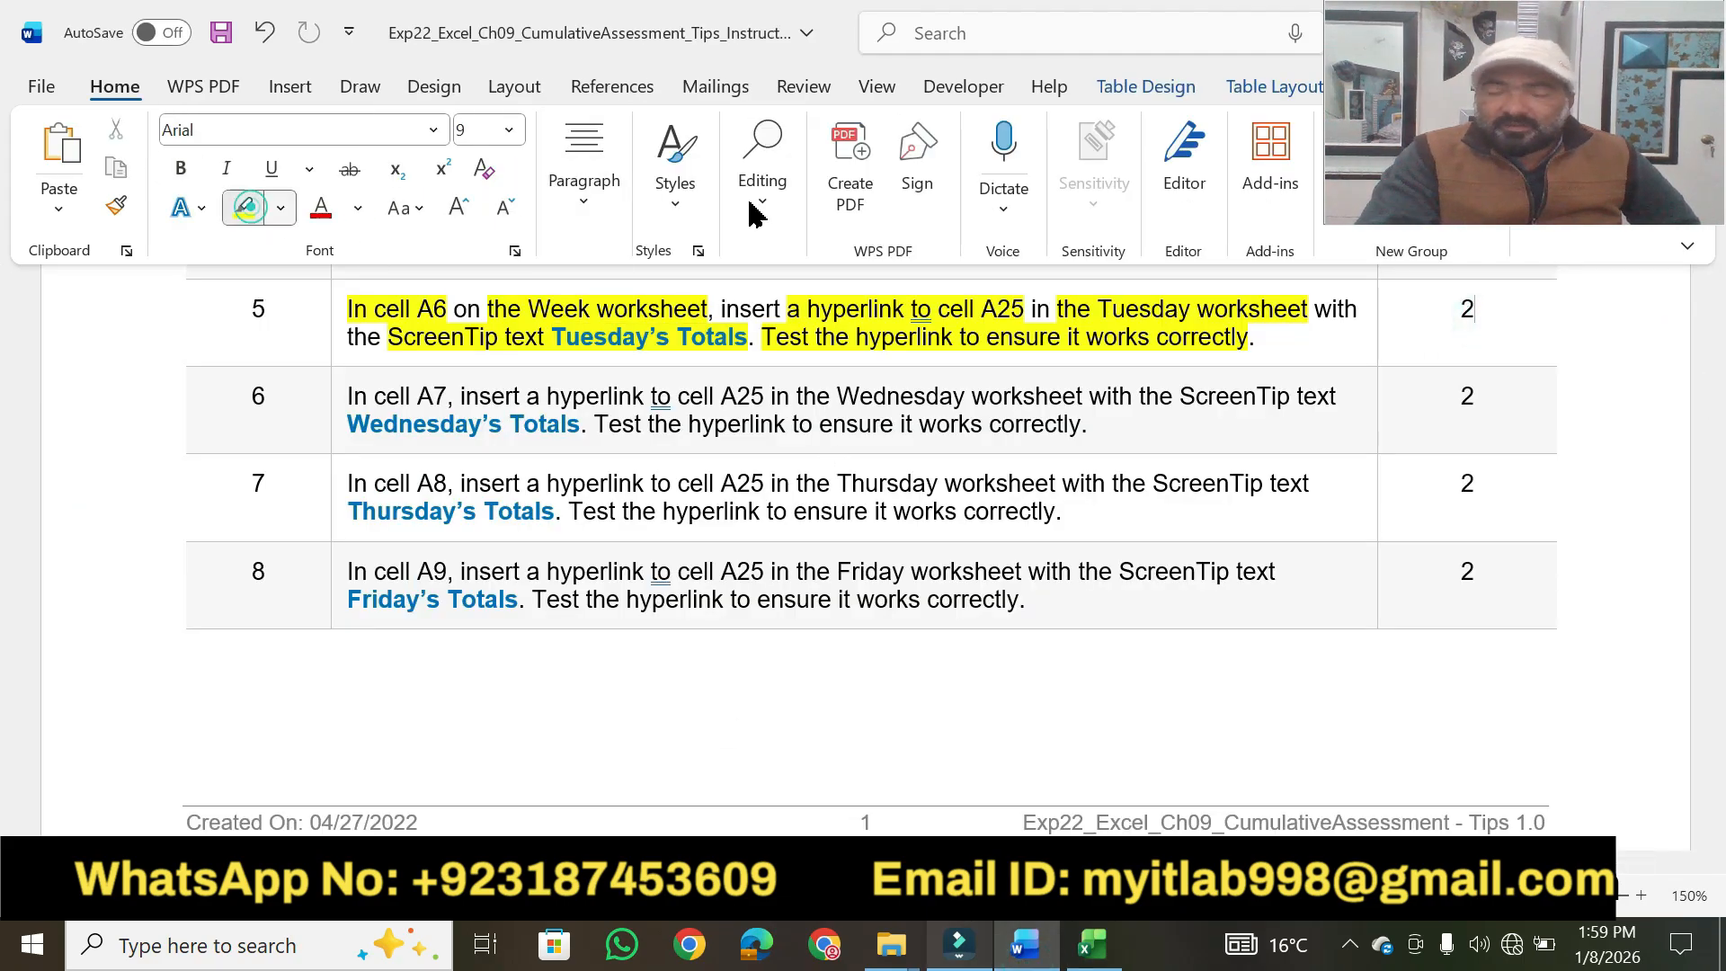
pyautogui.doubleClick(1477, 313)
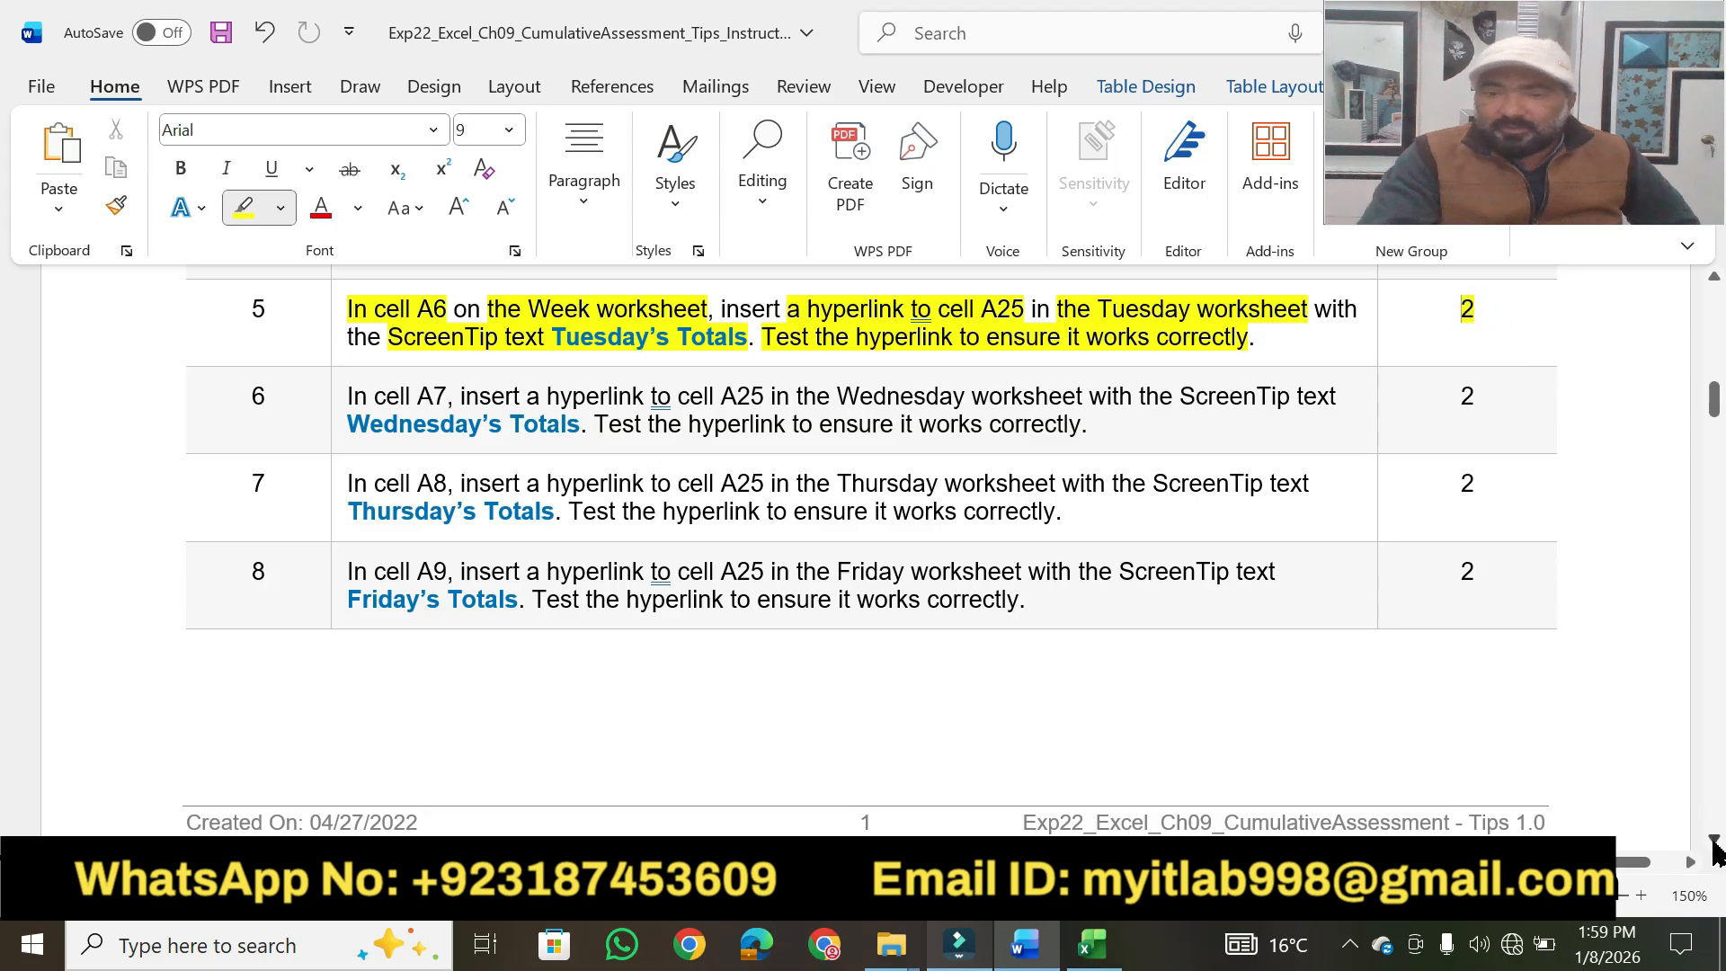
# Highlight "In cell A7", "hyperlink to cell A25" and "Wednesday worksheet" in step 6 in yellow.
pyautogui.scroll(-3, 1714, 849)
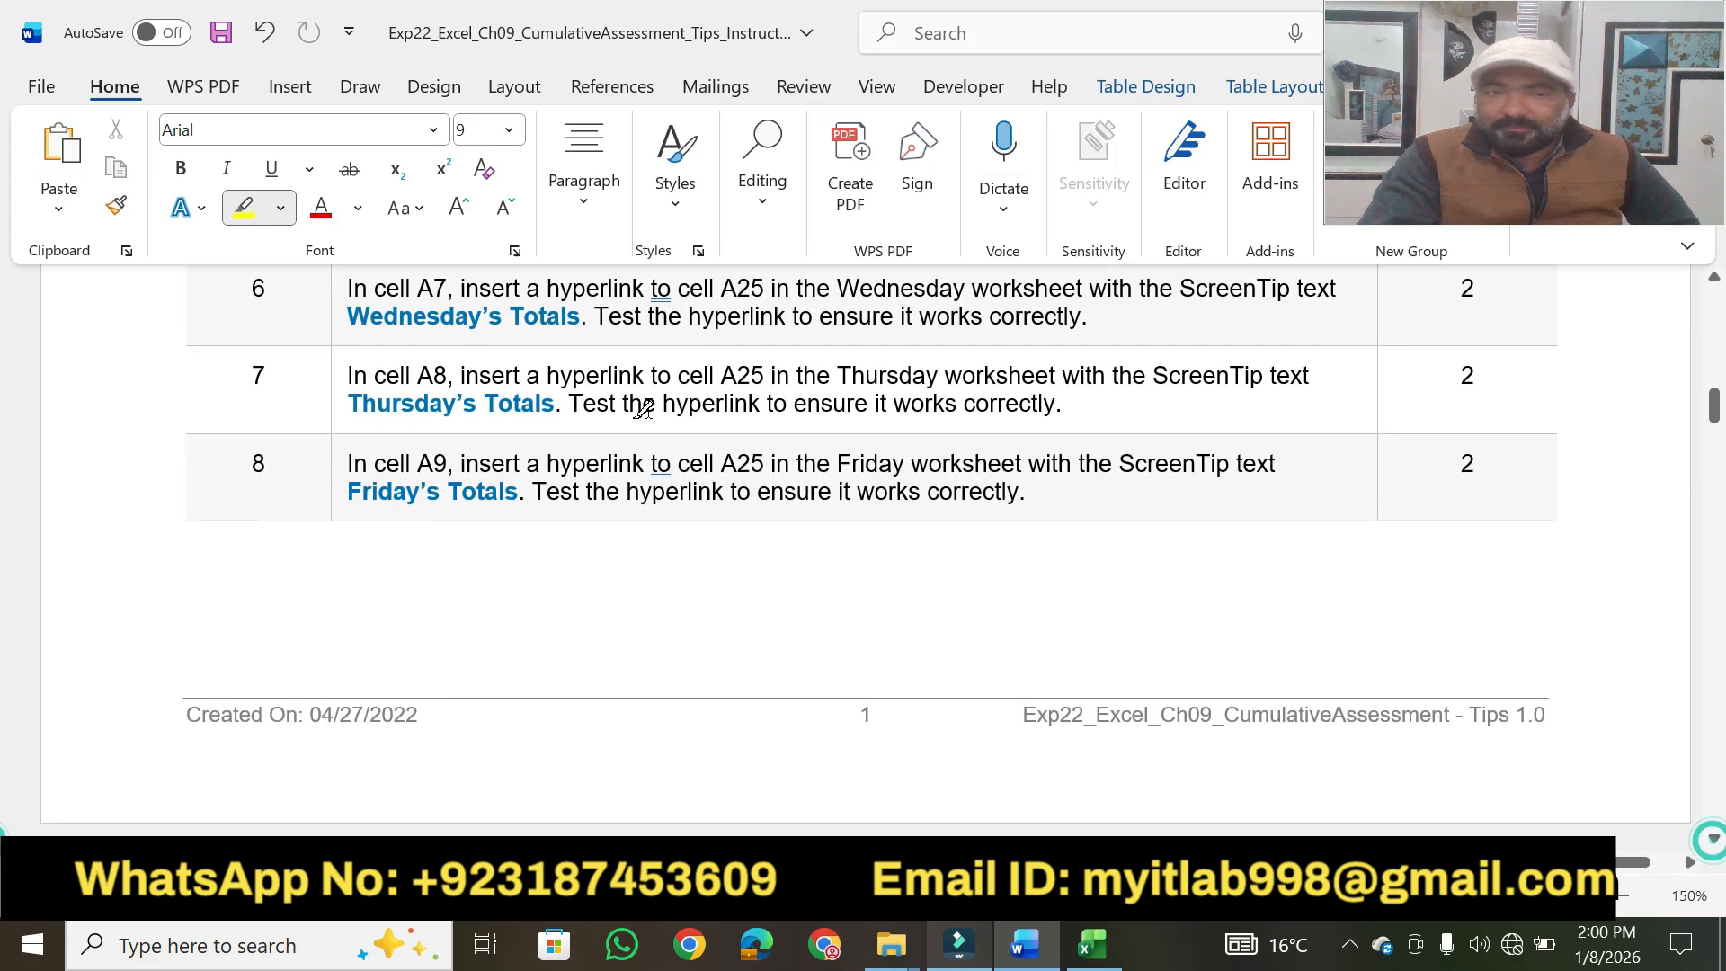
pyautogui.moveTo(341, 290); pyautogui.dragTo(739, 290)
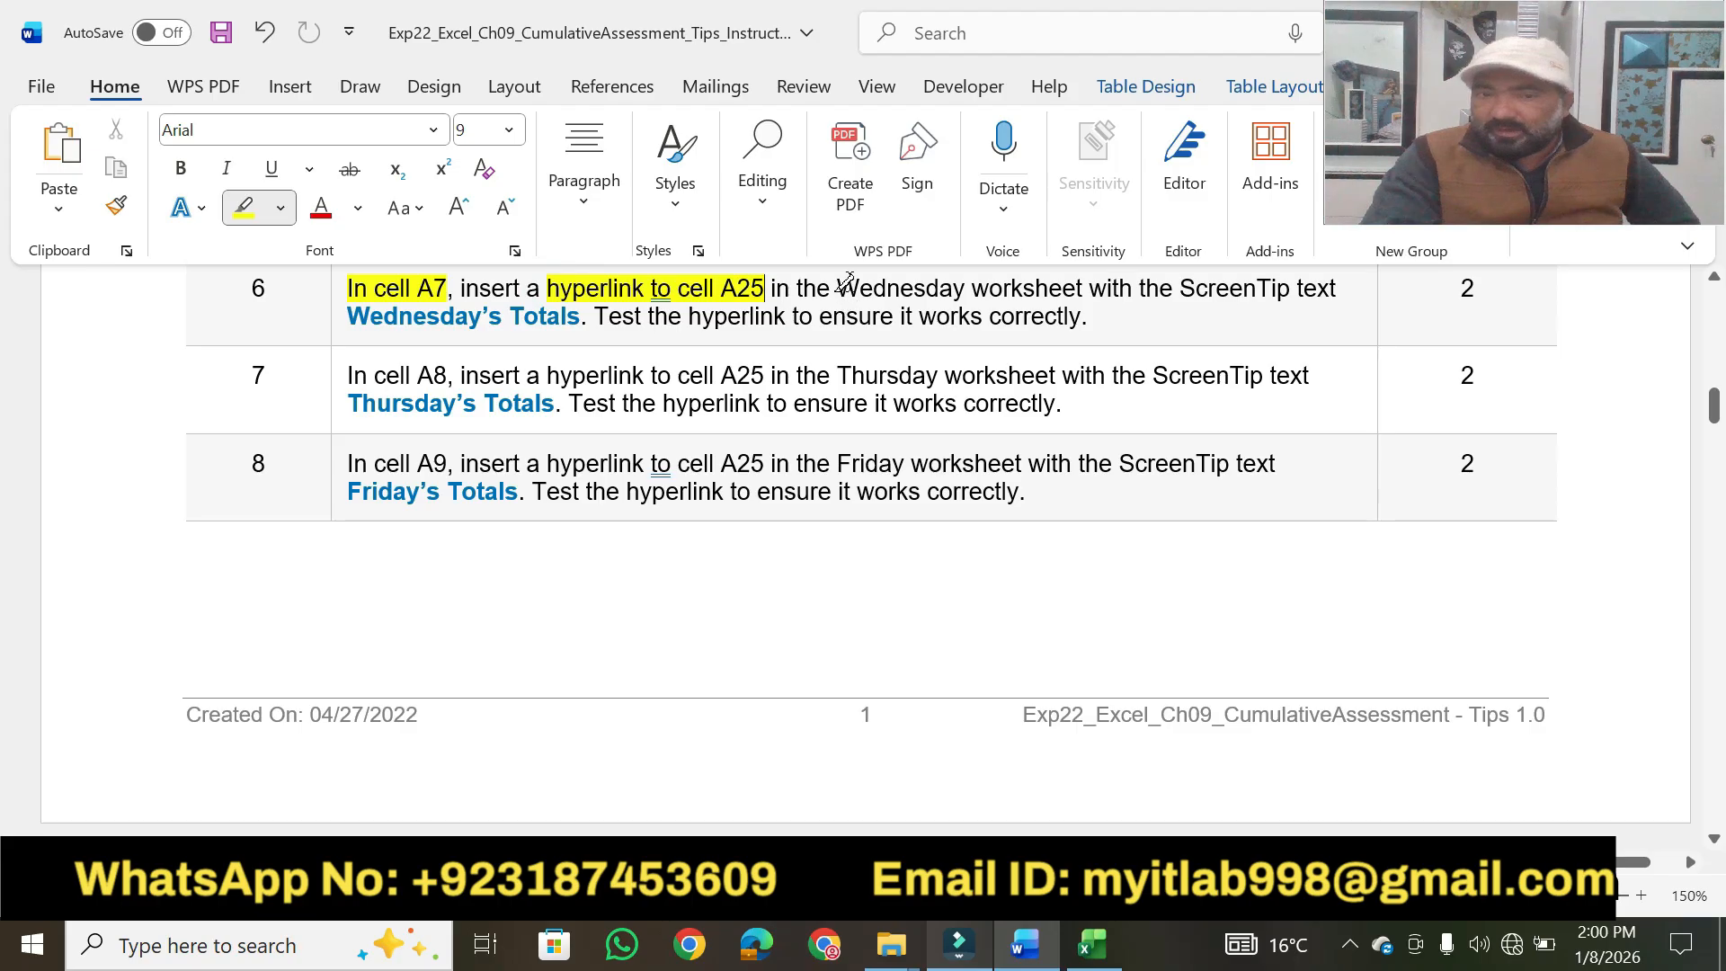
pyautogui.moveTo(845, 286); pyautogui.dragTo(1082, 287)
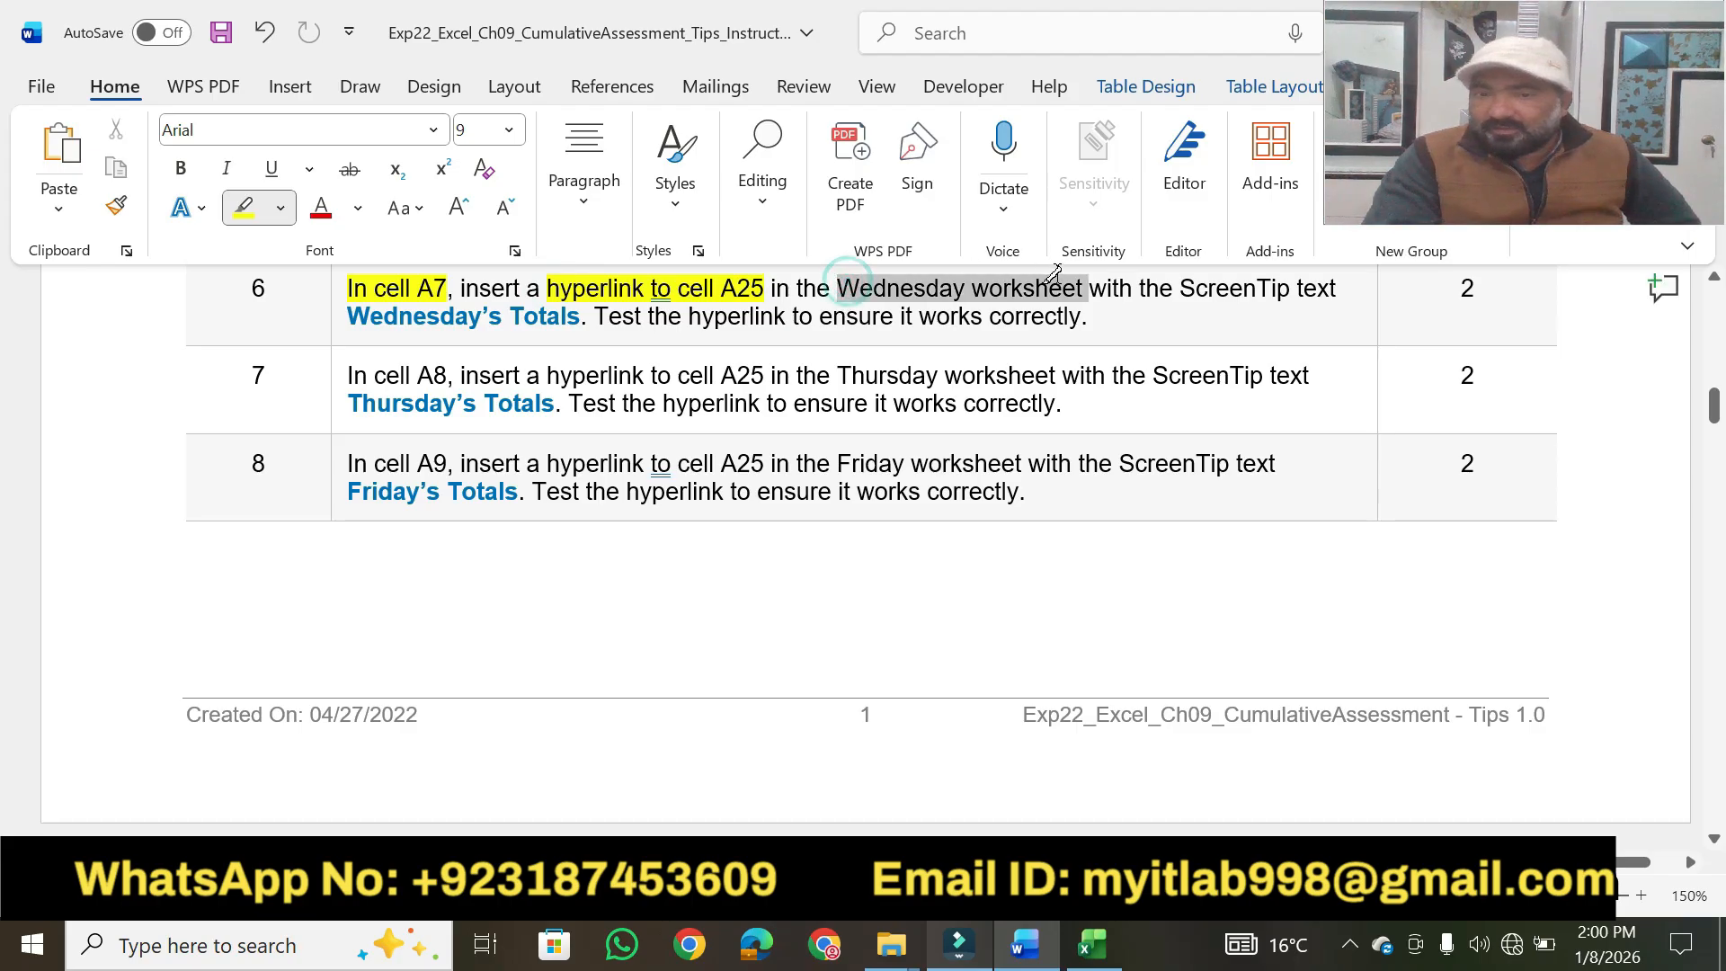
# Switch to Excel and select cell A7 on the Week worksheet.
pyautogui.click(1088, 953)
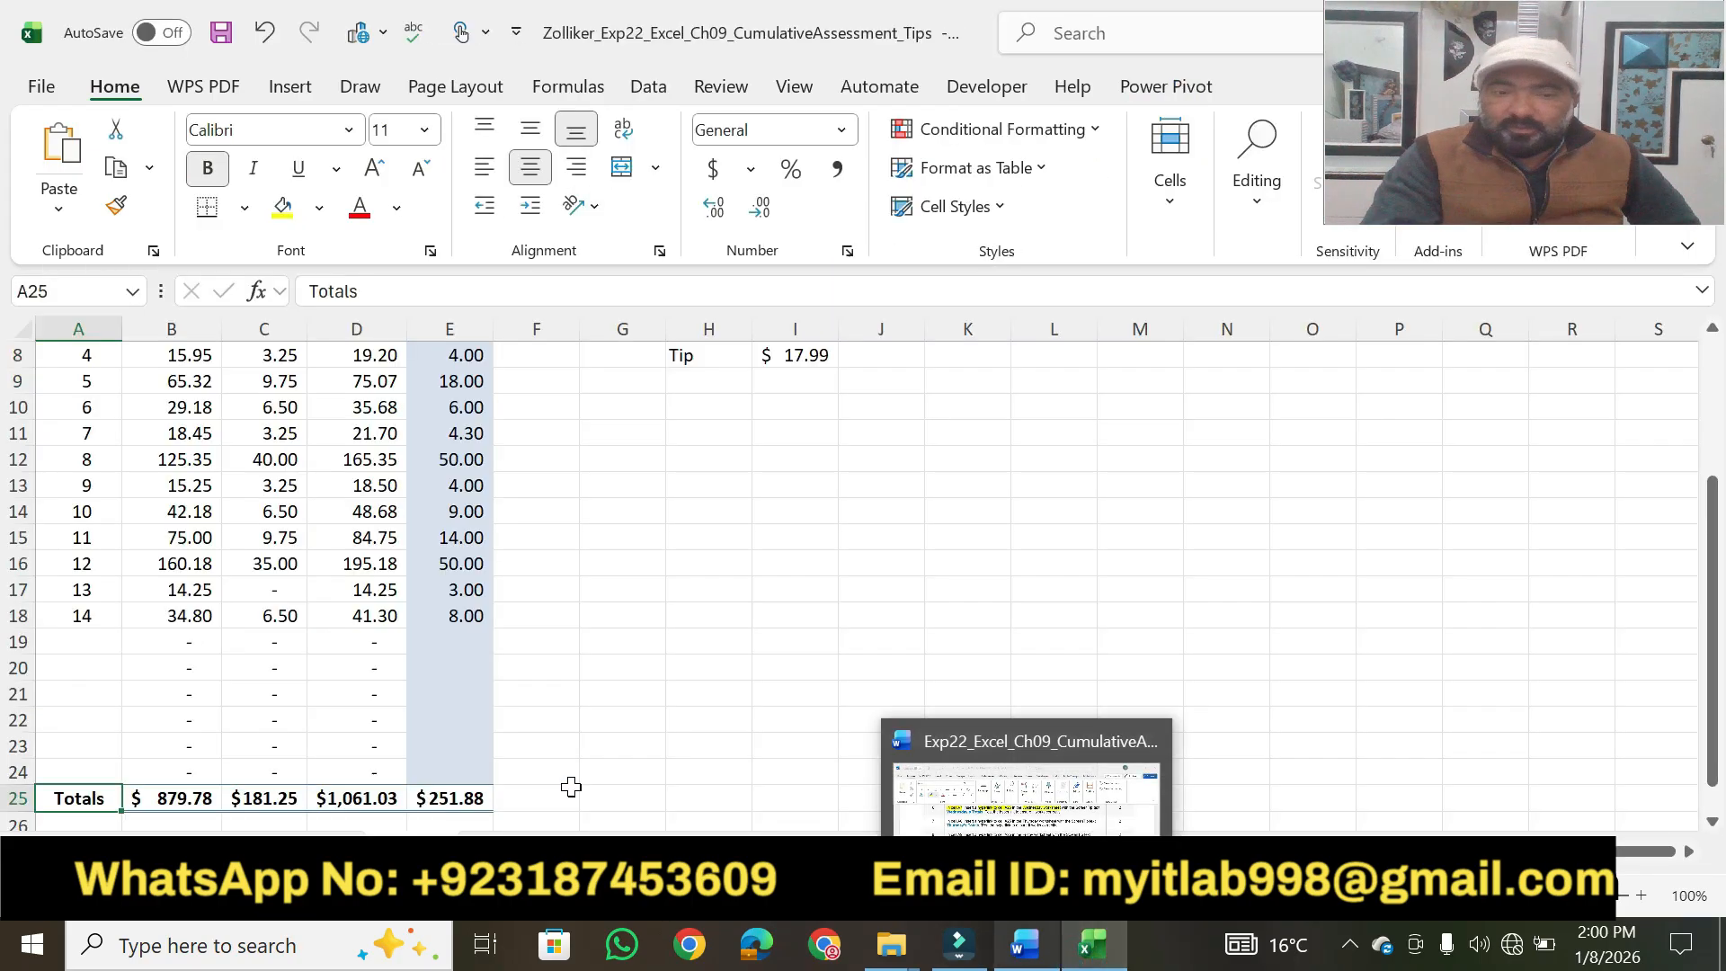
pyautogui.click(838, 851)
pyautogui.click(116, 558)
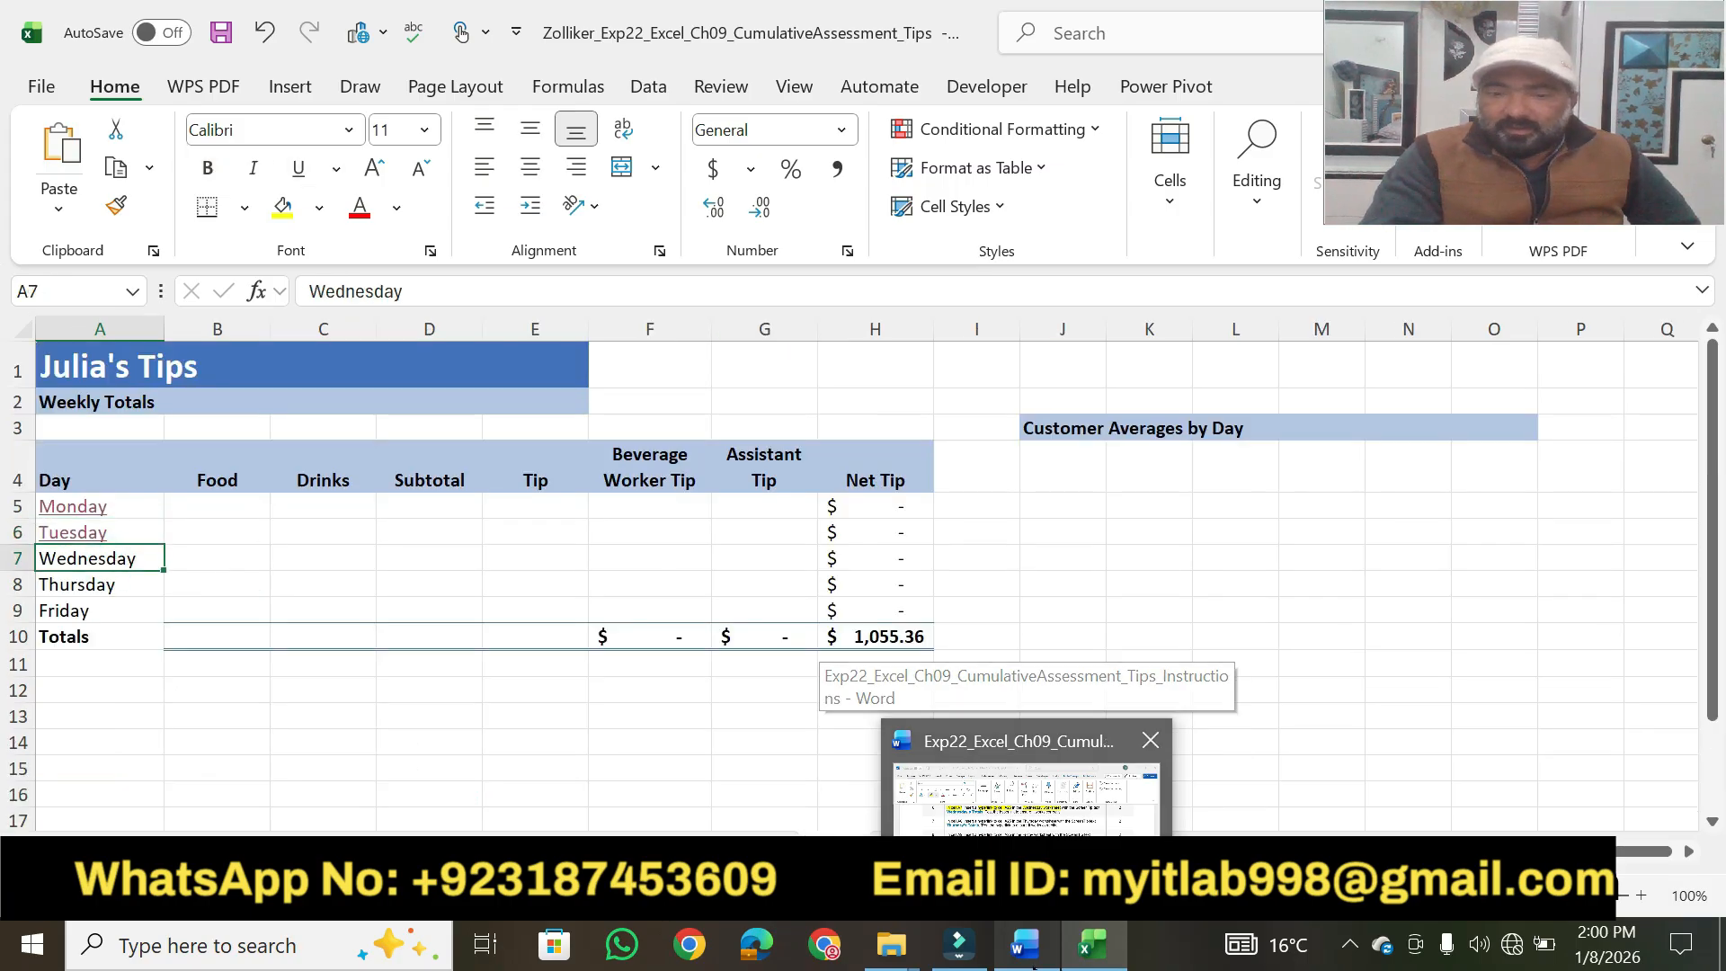
# Switch to Word, highlight "Wednesday's Totals" and "the hyperlink to ensure" in step 6 in yellow, and select the text "Wednesday's Totals".
pyautogui.click(1030, 961)
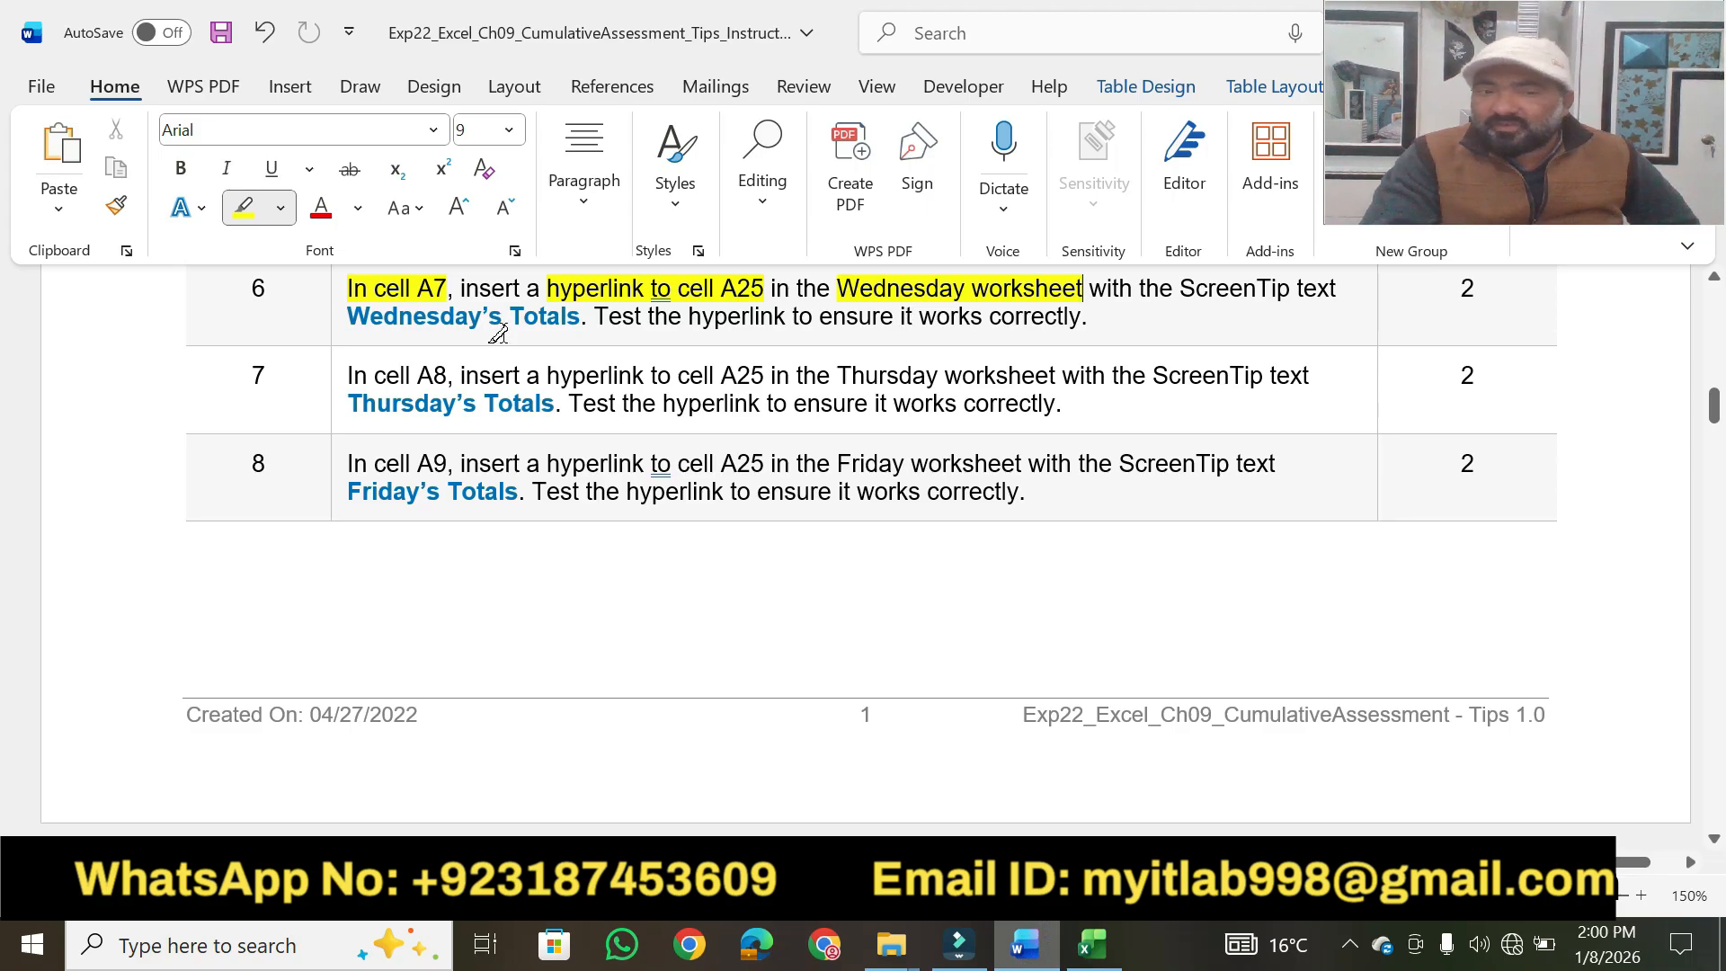
pyautogui.moveTo(393, 312); pyautogui.dragTo(868, 315)
pyautogui.press('Escape')
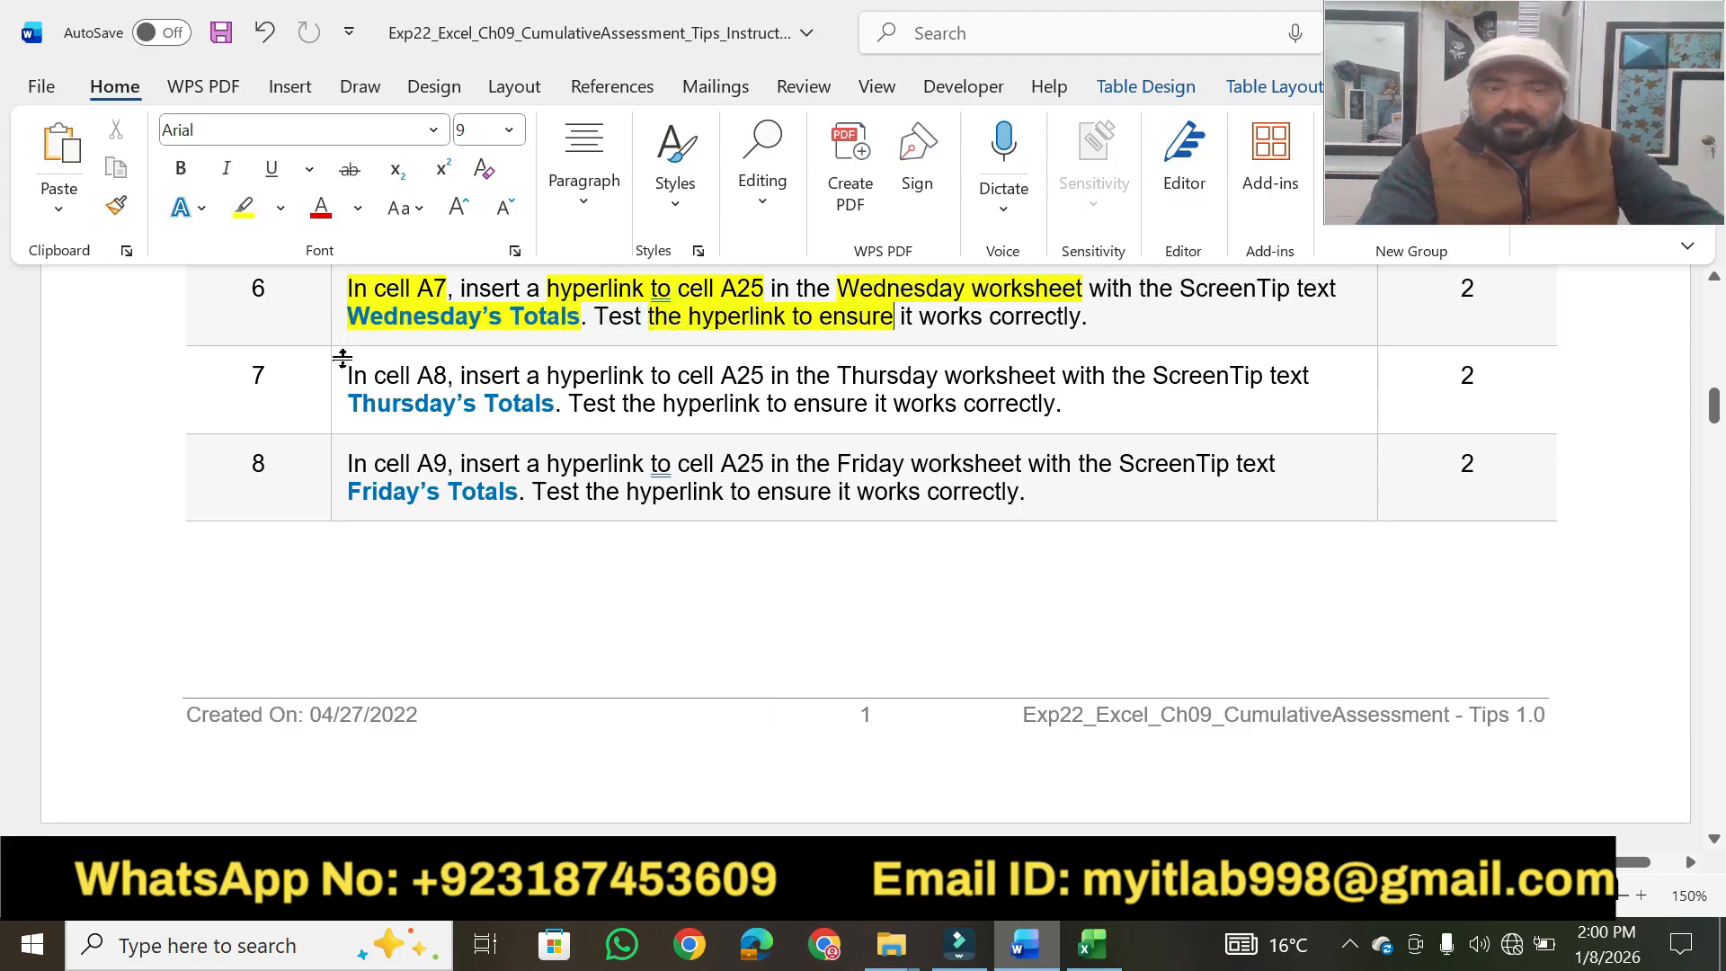
pyautogui.moveTo(349, 321); pyautogui.dragTo(578, 317)
# Switch to Excel and start a hyperlink in cell A7 that targets cell A25 on the Wednesday worksheet.
pyautogui.click(1094, 944)
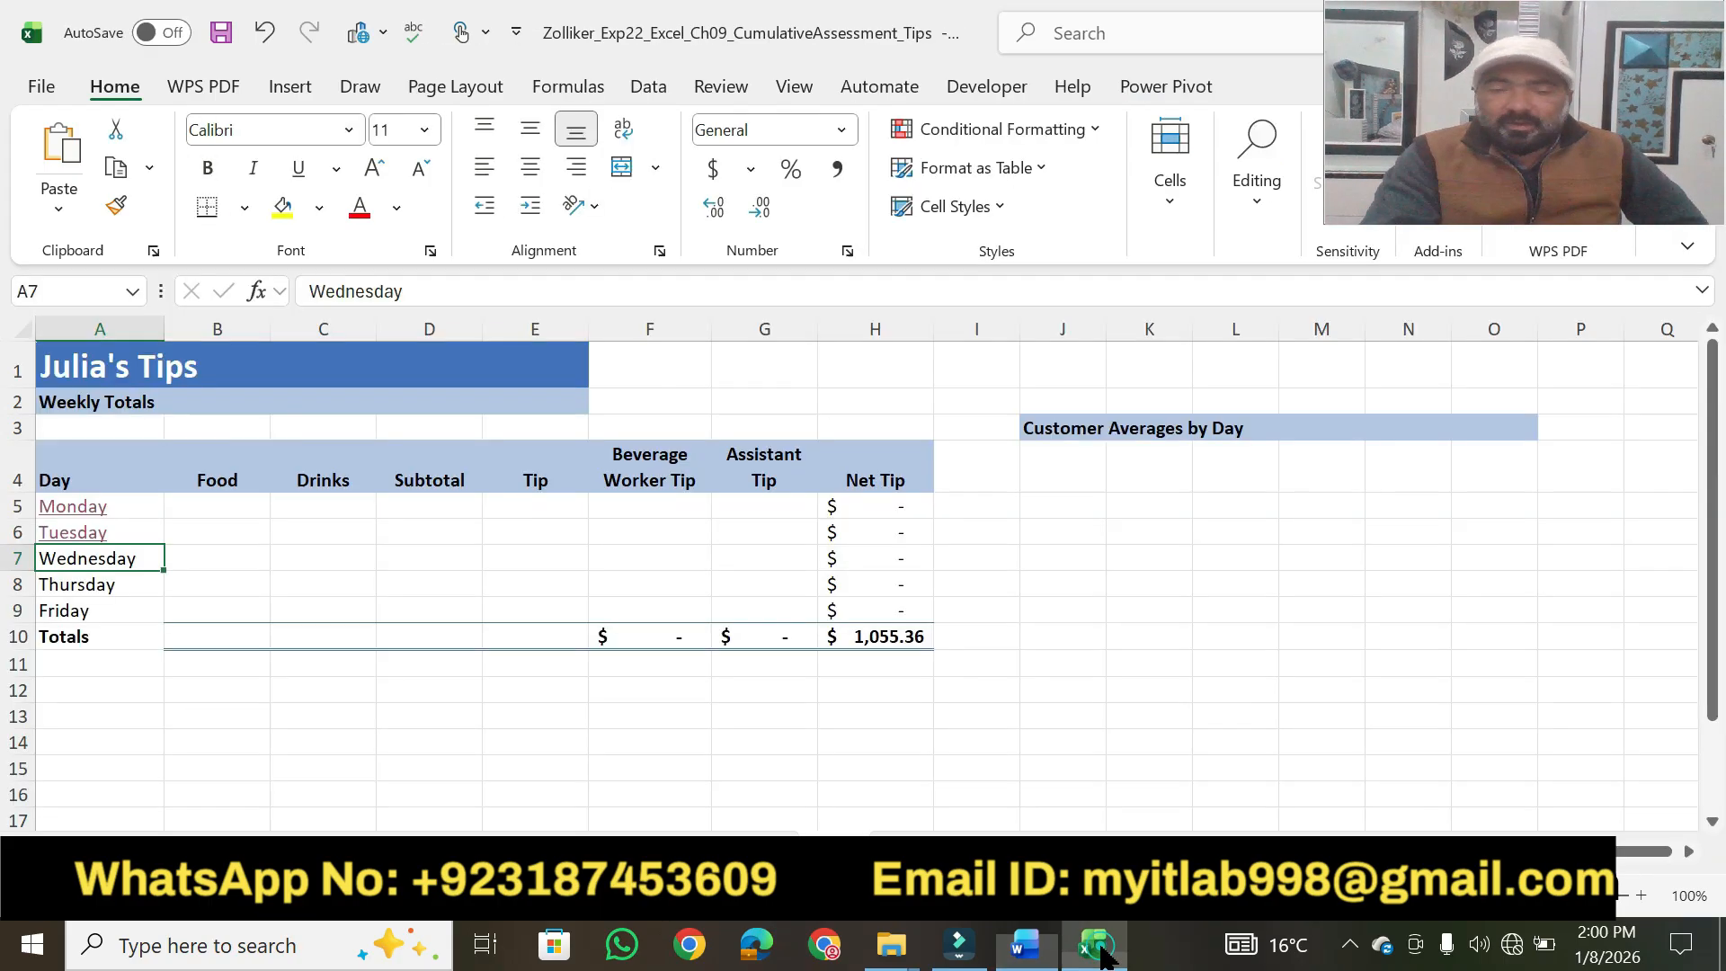
pyautogui.rightClick(102, 561)
pyautogui.moveTo(231, 792)
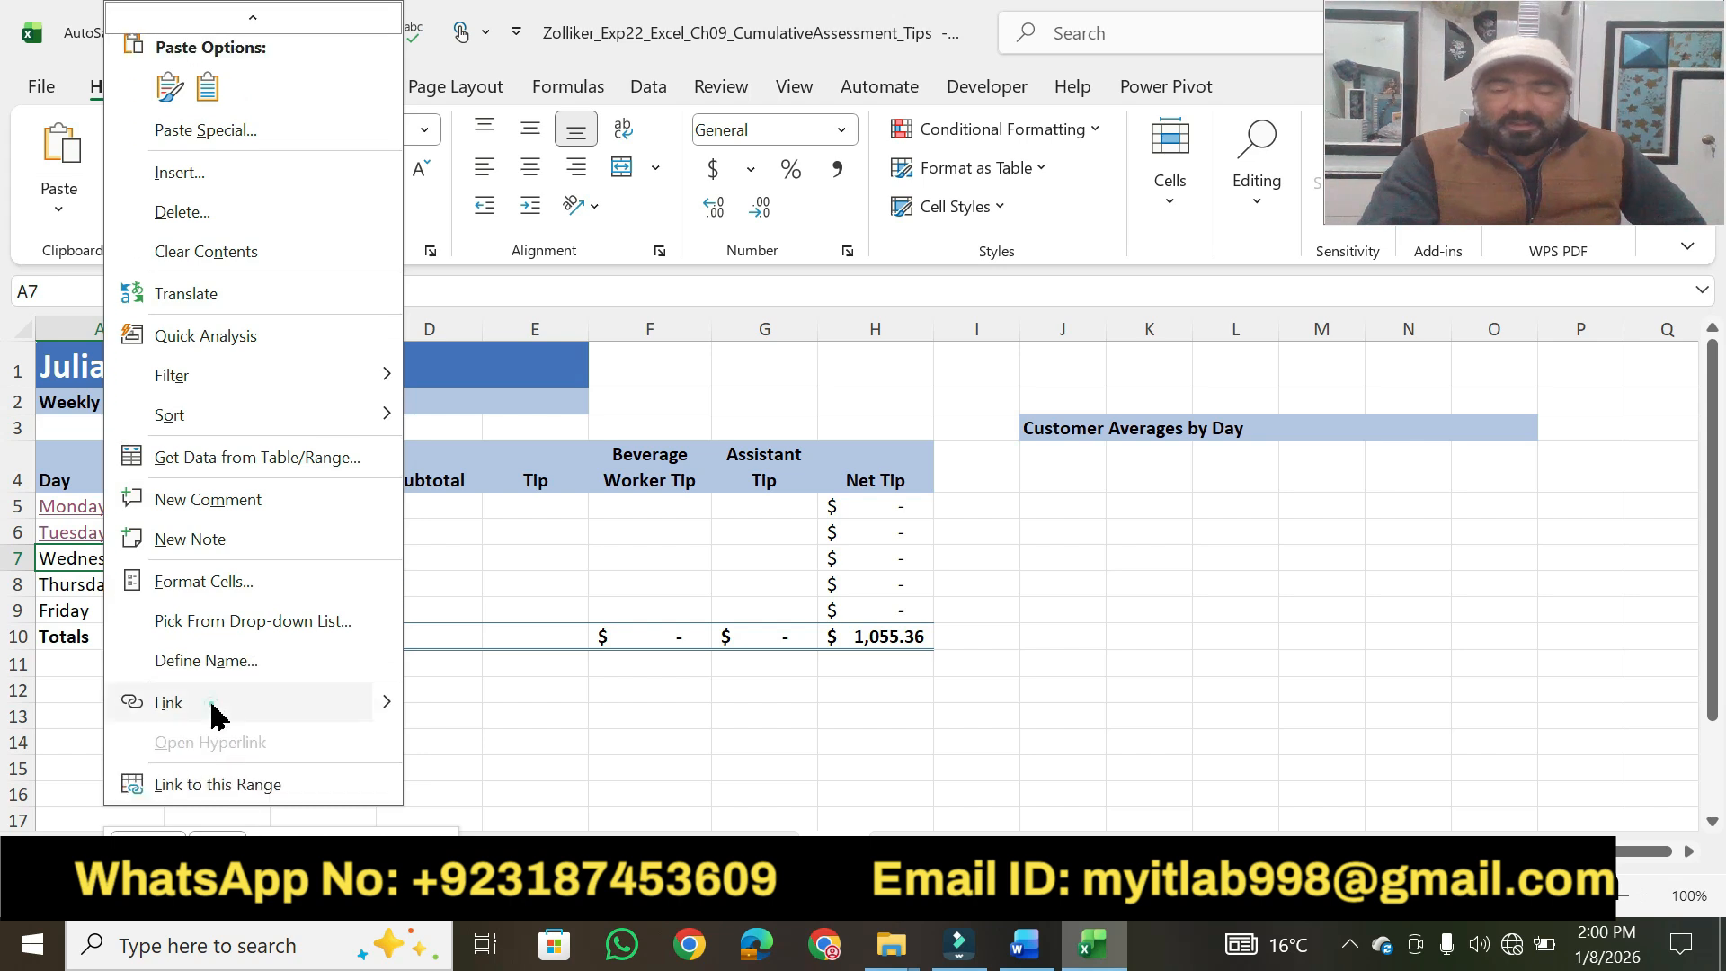
pyautogui.click(215, 715)
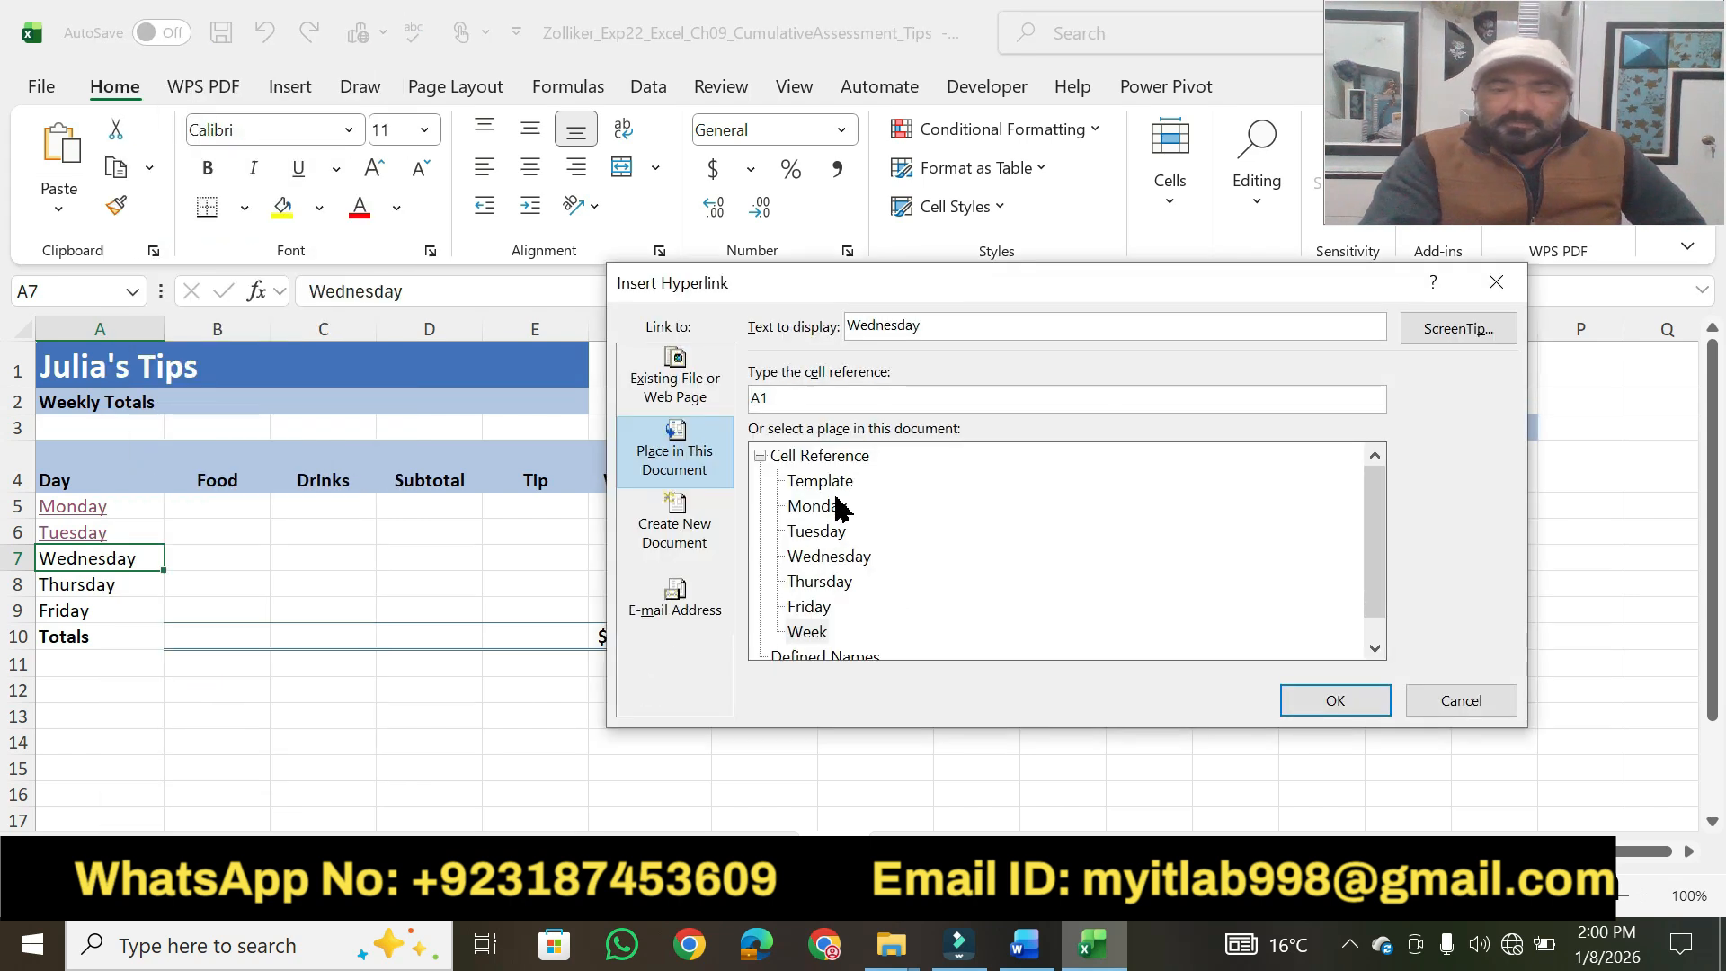
pyautogui.click(827, 558)
pyautogui.click(793, 406)
pyautogui.press('BackSpace')
pyautogui.write('25')
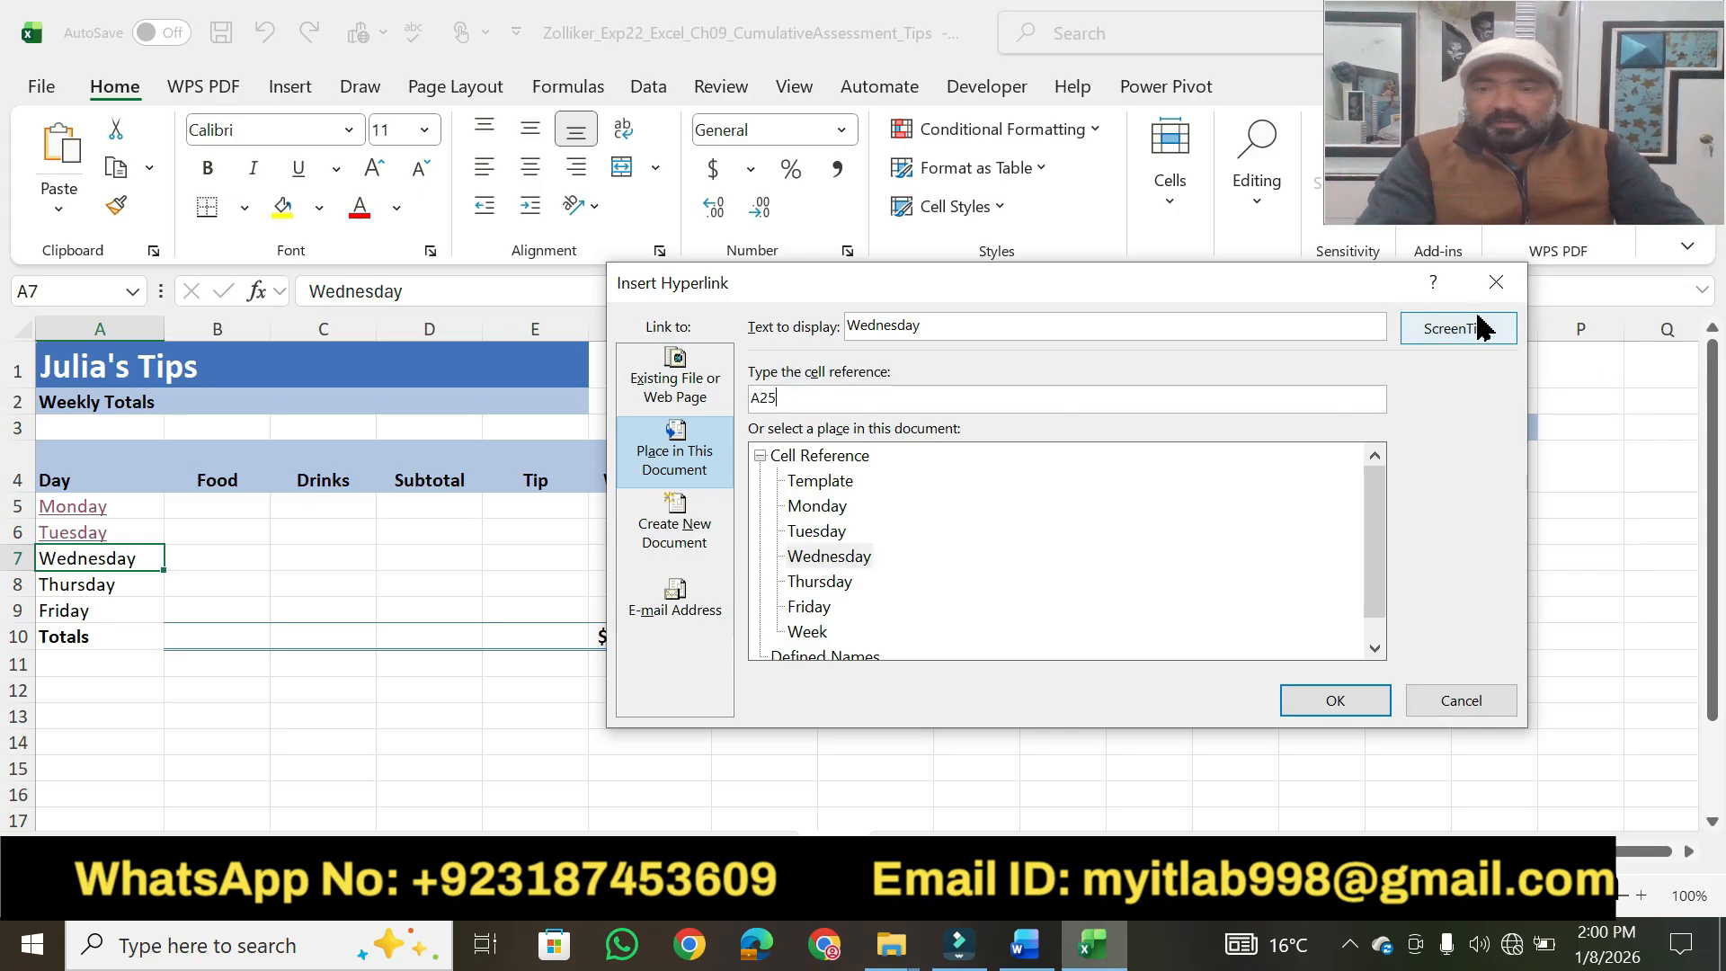
# Set the hyperlink's ScreenTip text to "Wednesday's Totals" and insert the link.
pyautogui.click(1461, 346)
pyautogui.write("Wednesday's Totals")
pyautogui.click(1090, 551)
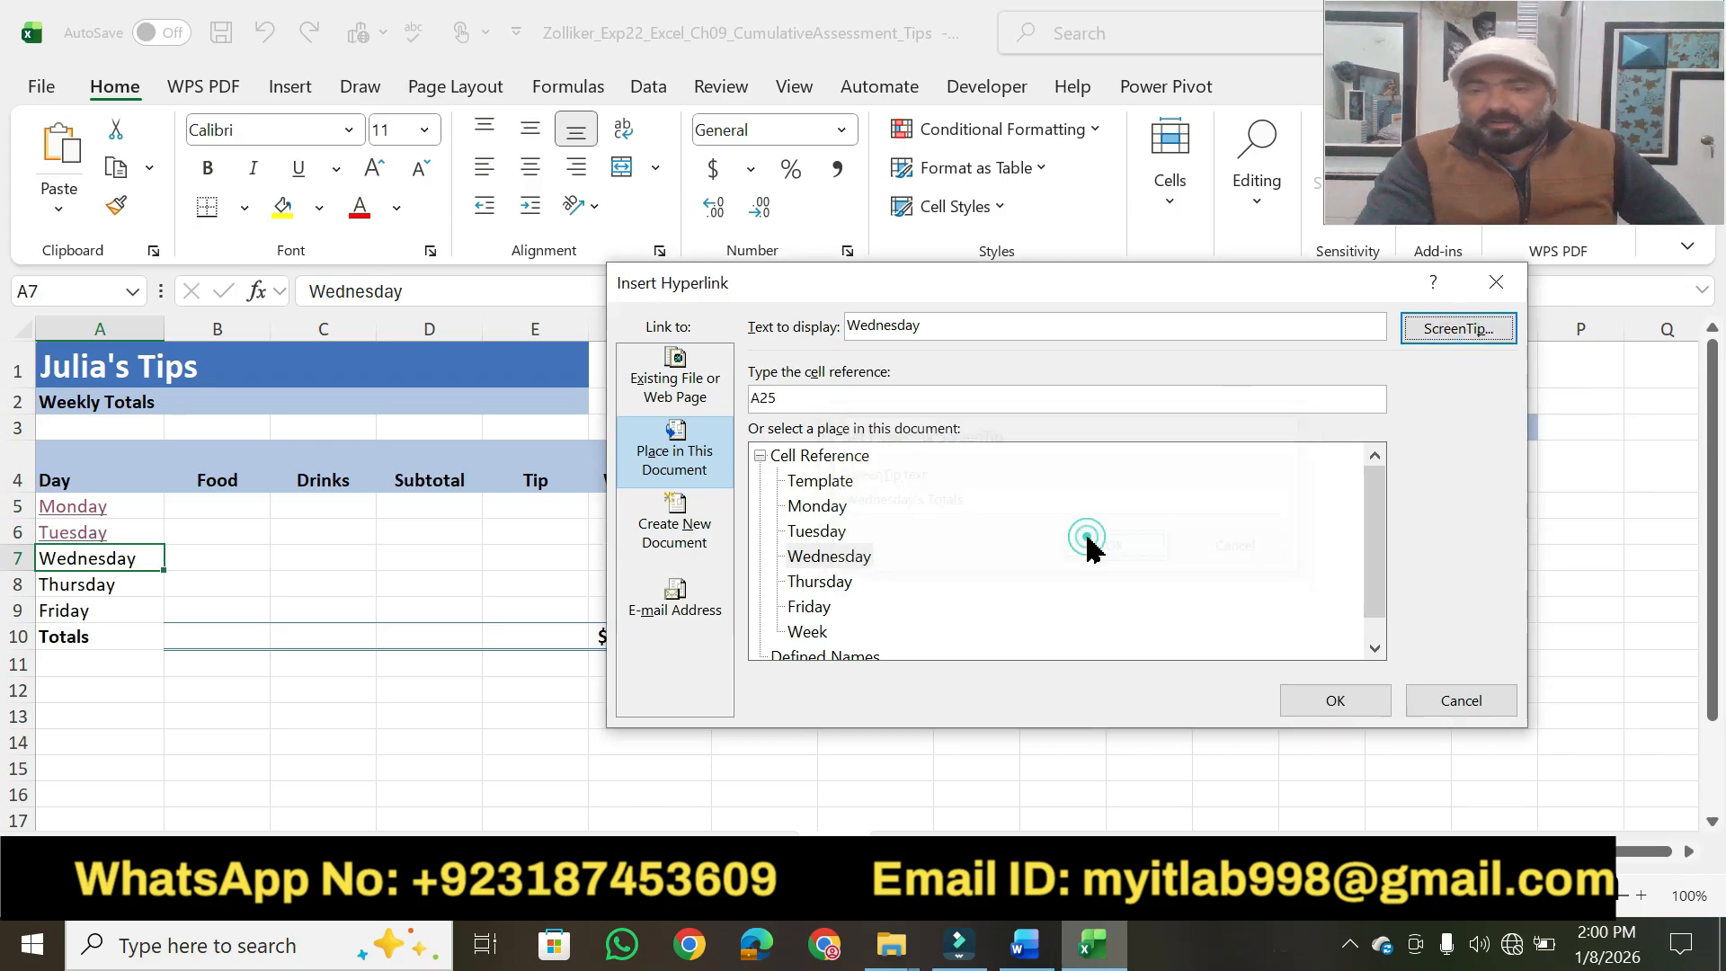
pyautogui.click(1316, 703)
# Test the Wednesday hyperlink in cell A7 by viewing its ScreenTip and following it, and return to the Week worksheet.
pyautogui.click(821, 685)
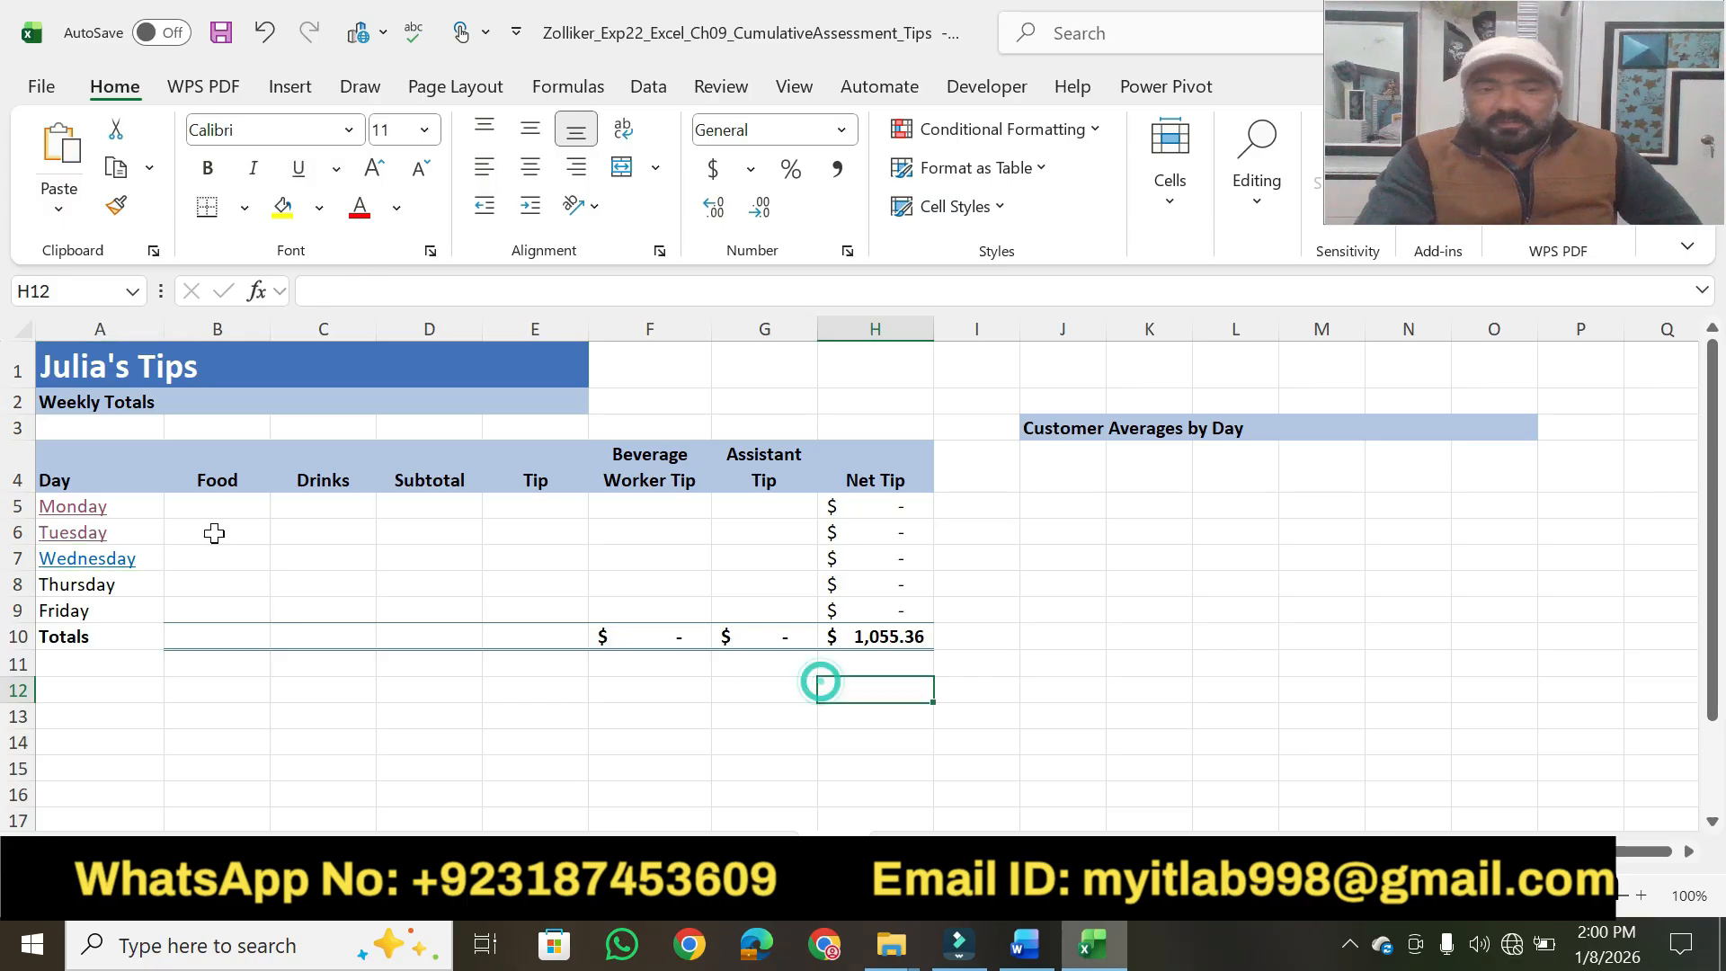
pyautogui.moveTo(98, 569)
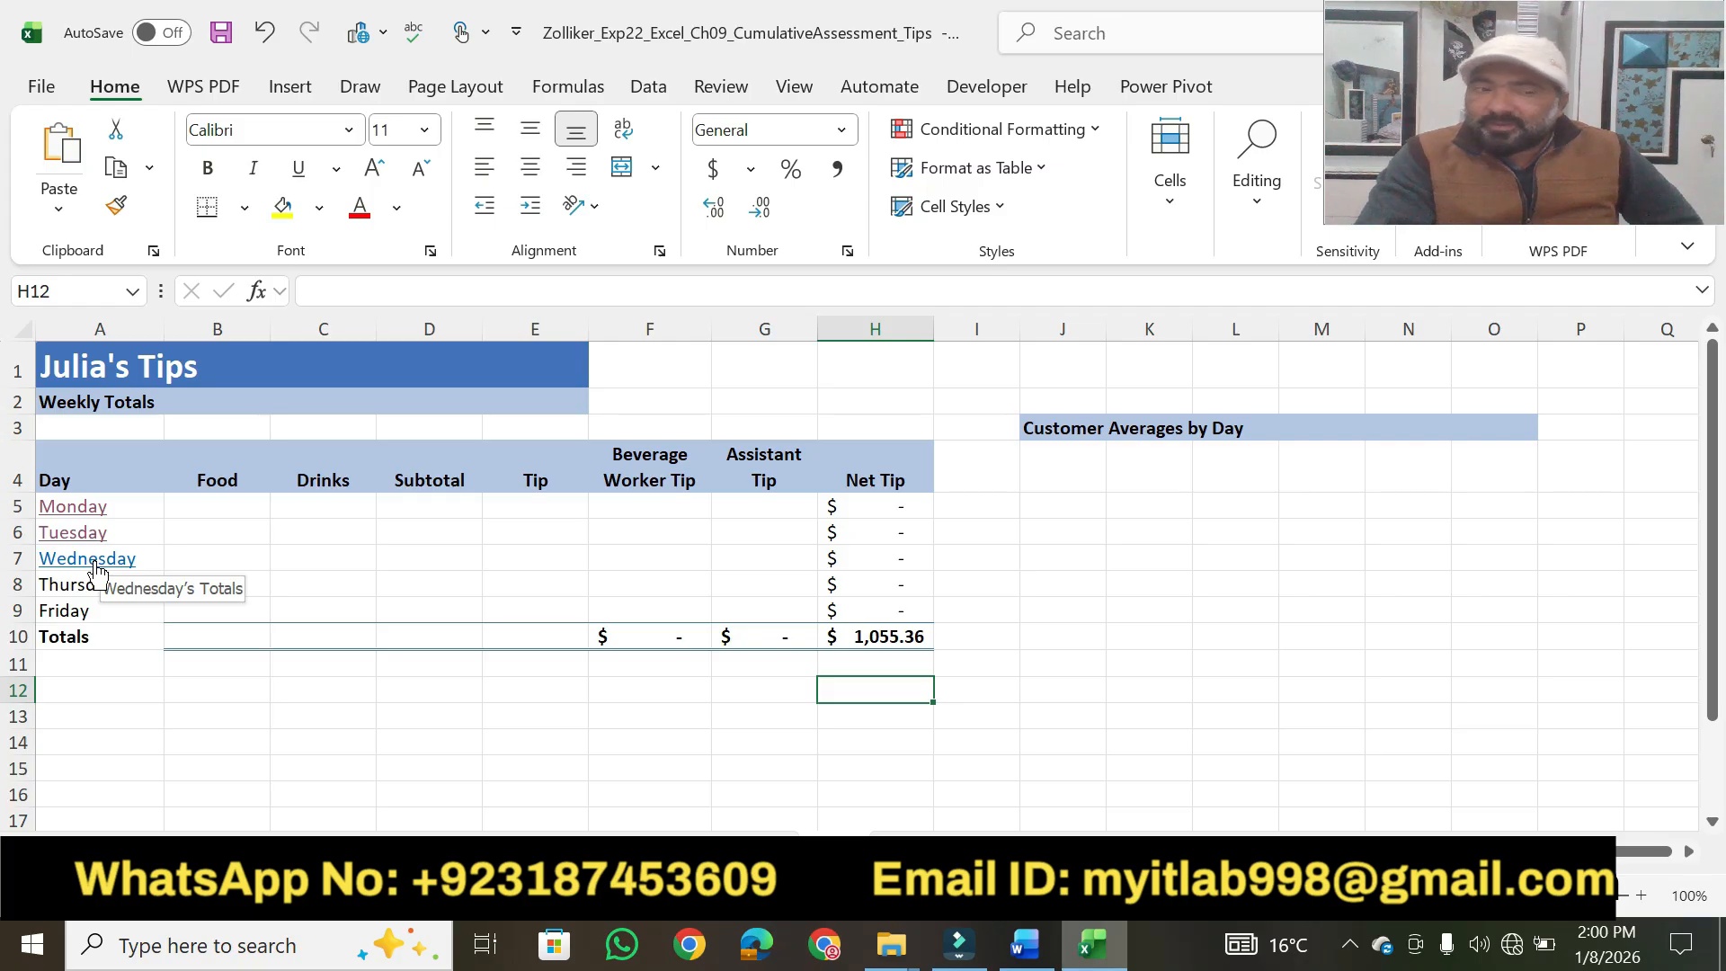
pyautogui.click(93, 565)
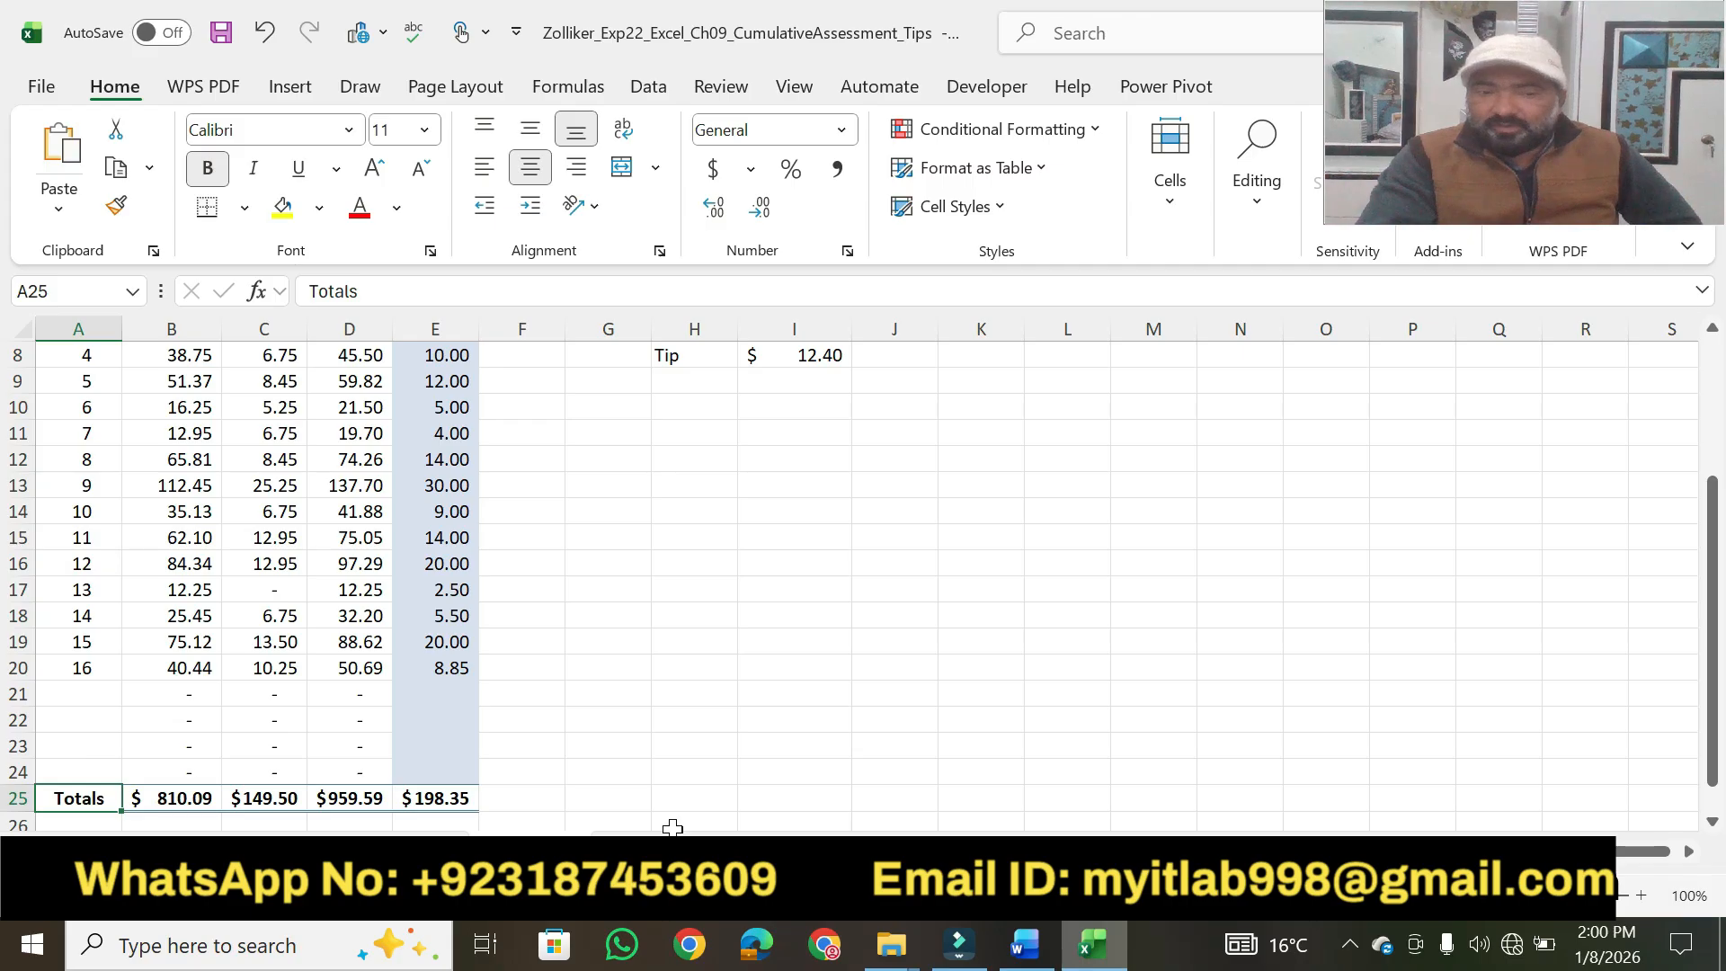
pyautogui.click(190, 851)
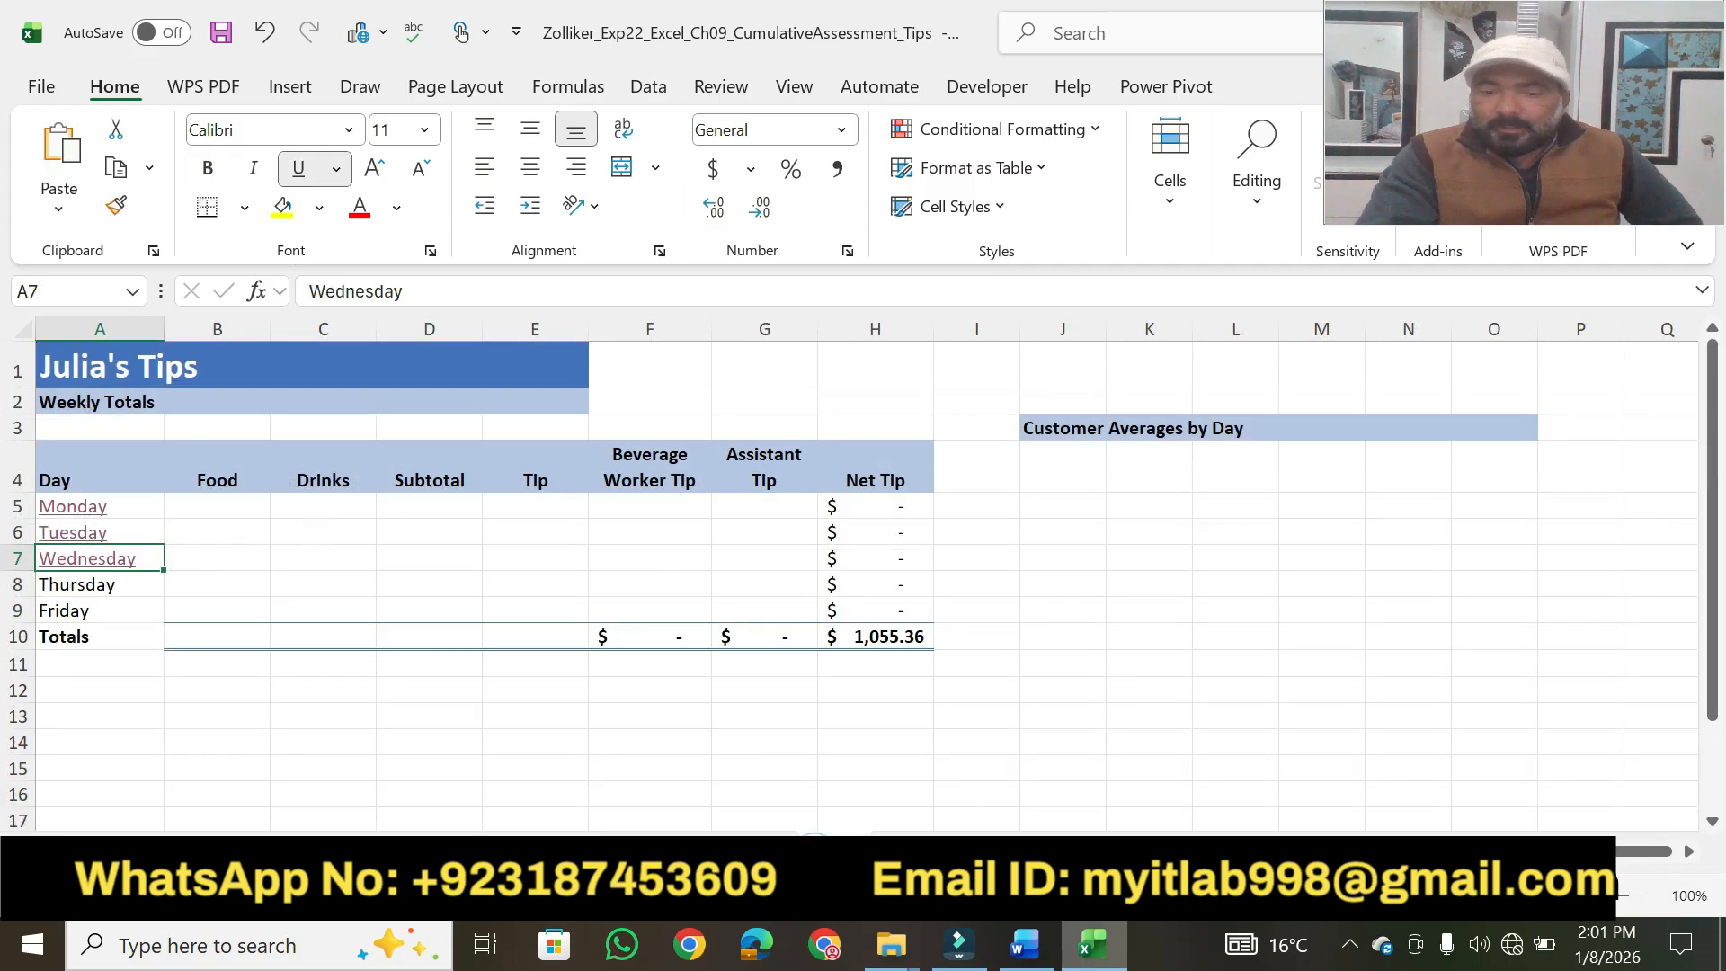
# Switch to Word, remove the highlight from "Wednesday's Totals", and highlight step 6's points value in yellow.
pyautogui.click(1036, 954)
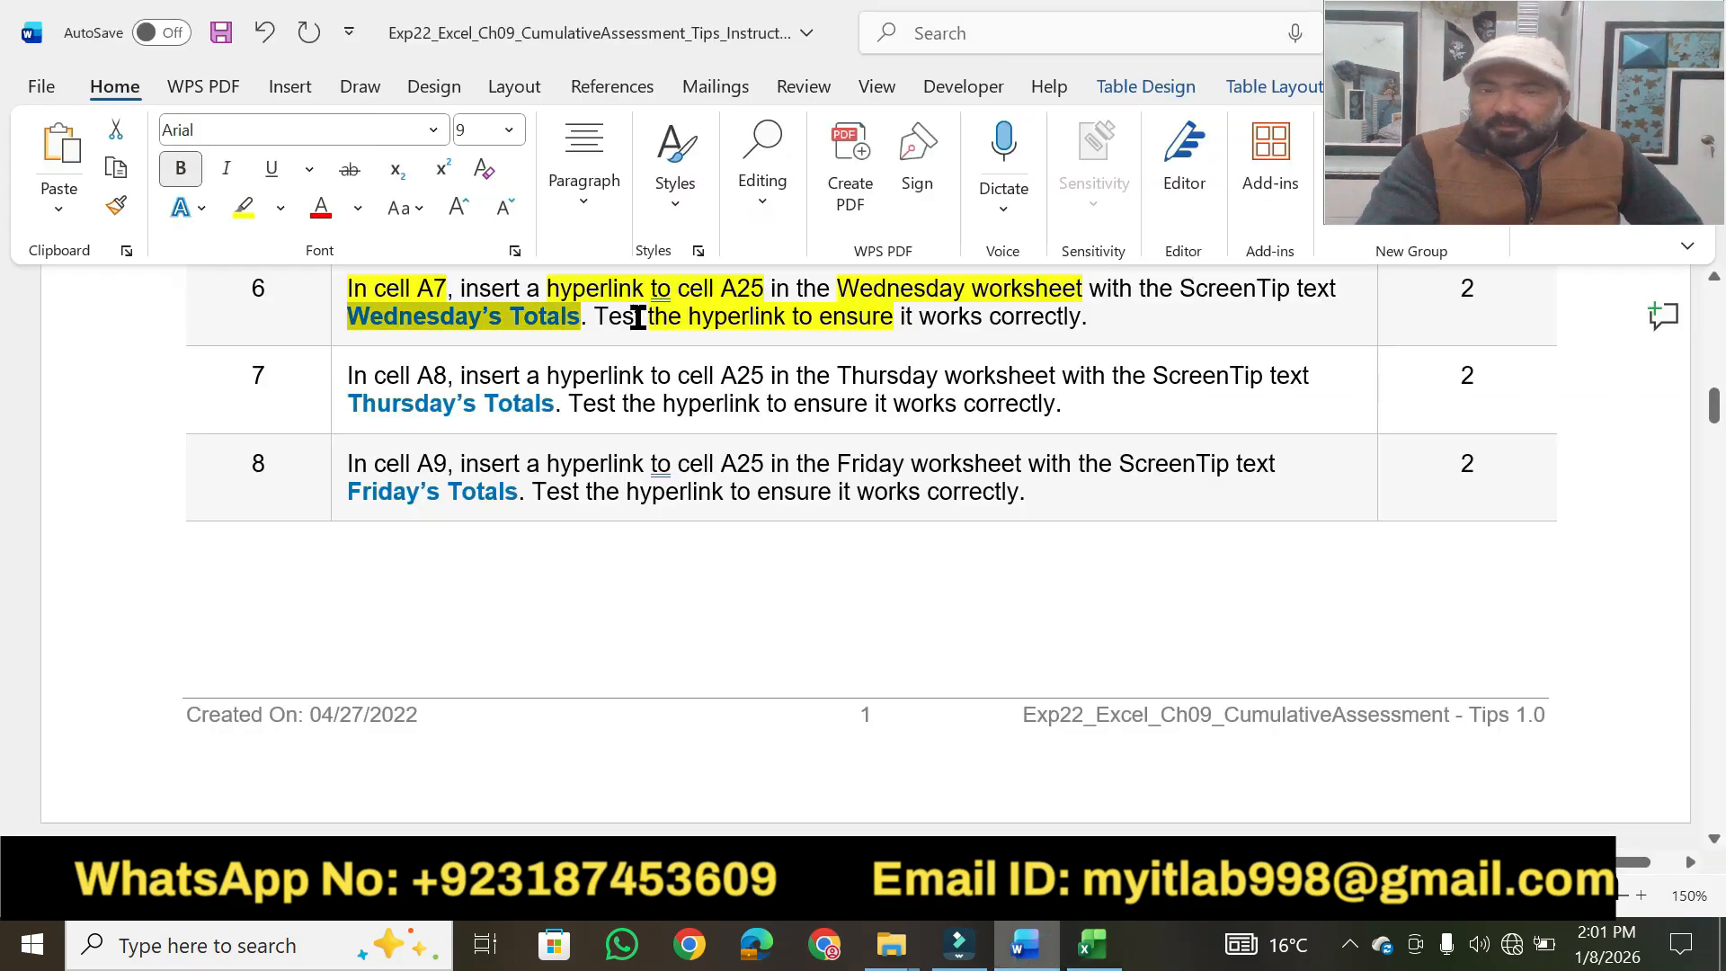
pyautogui.click(241, 207)
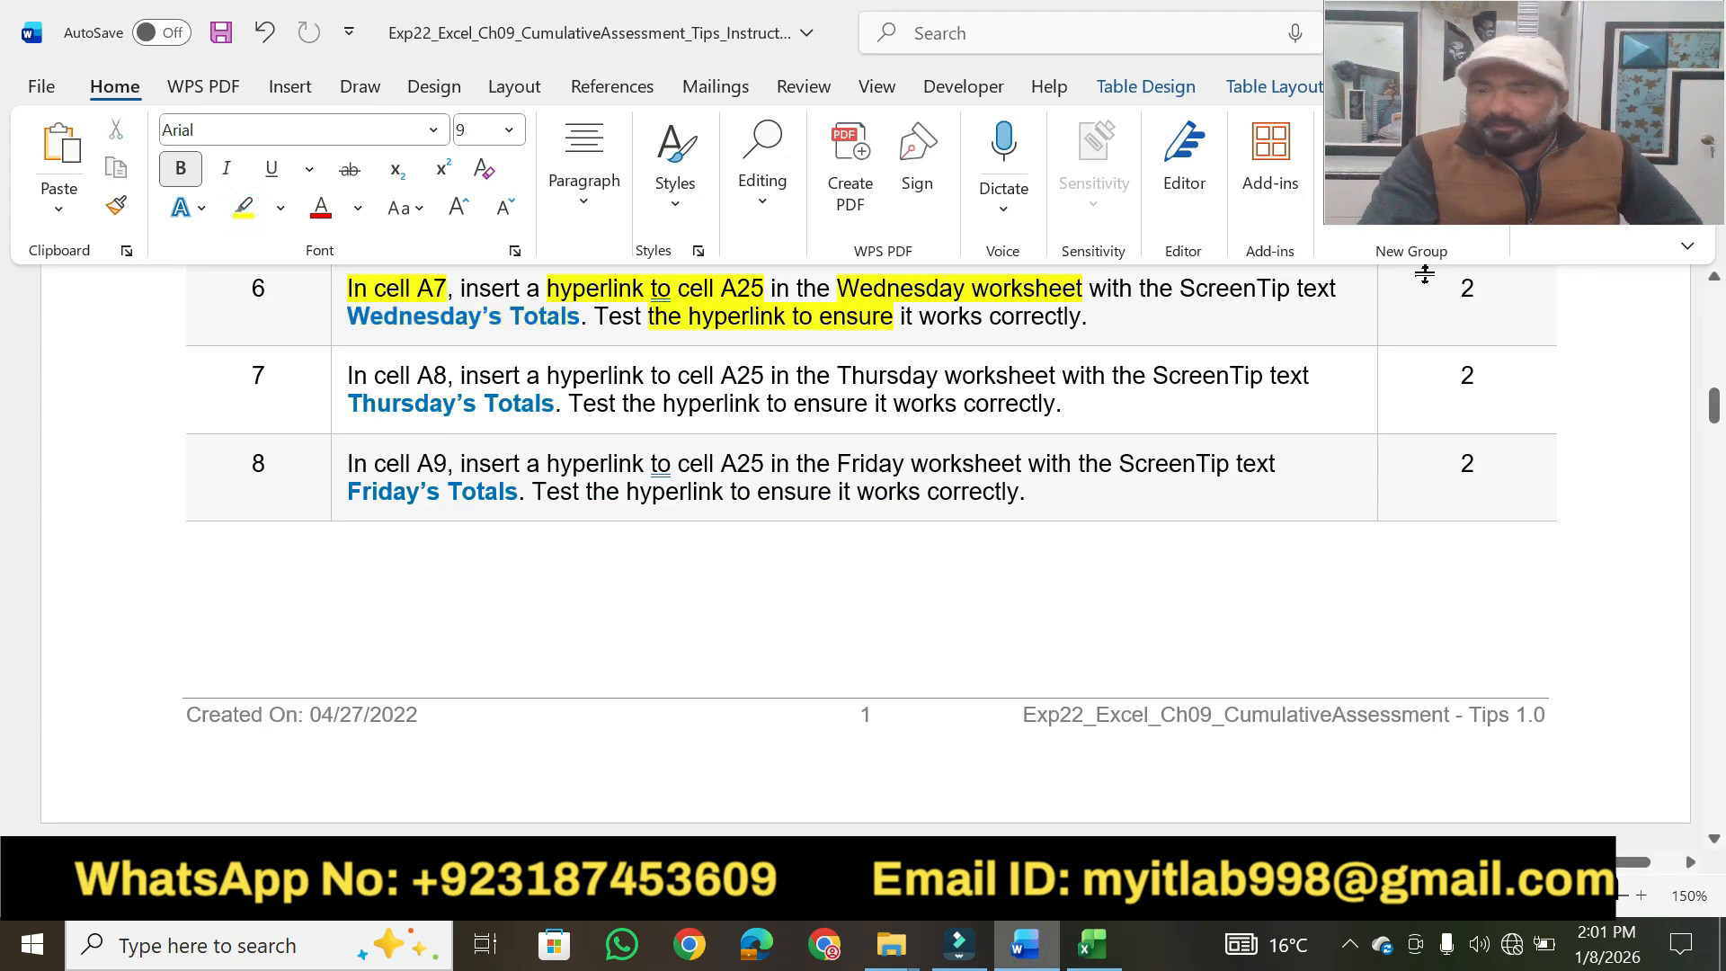
pyautogui.click(241, 208)
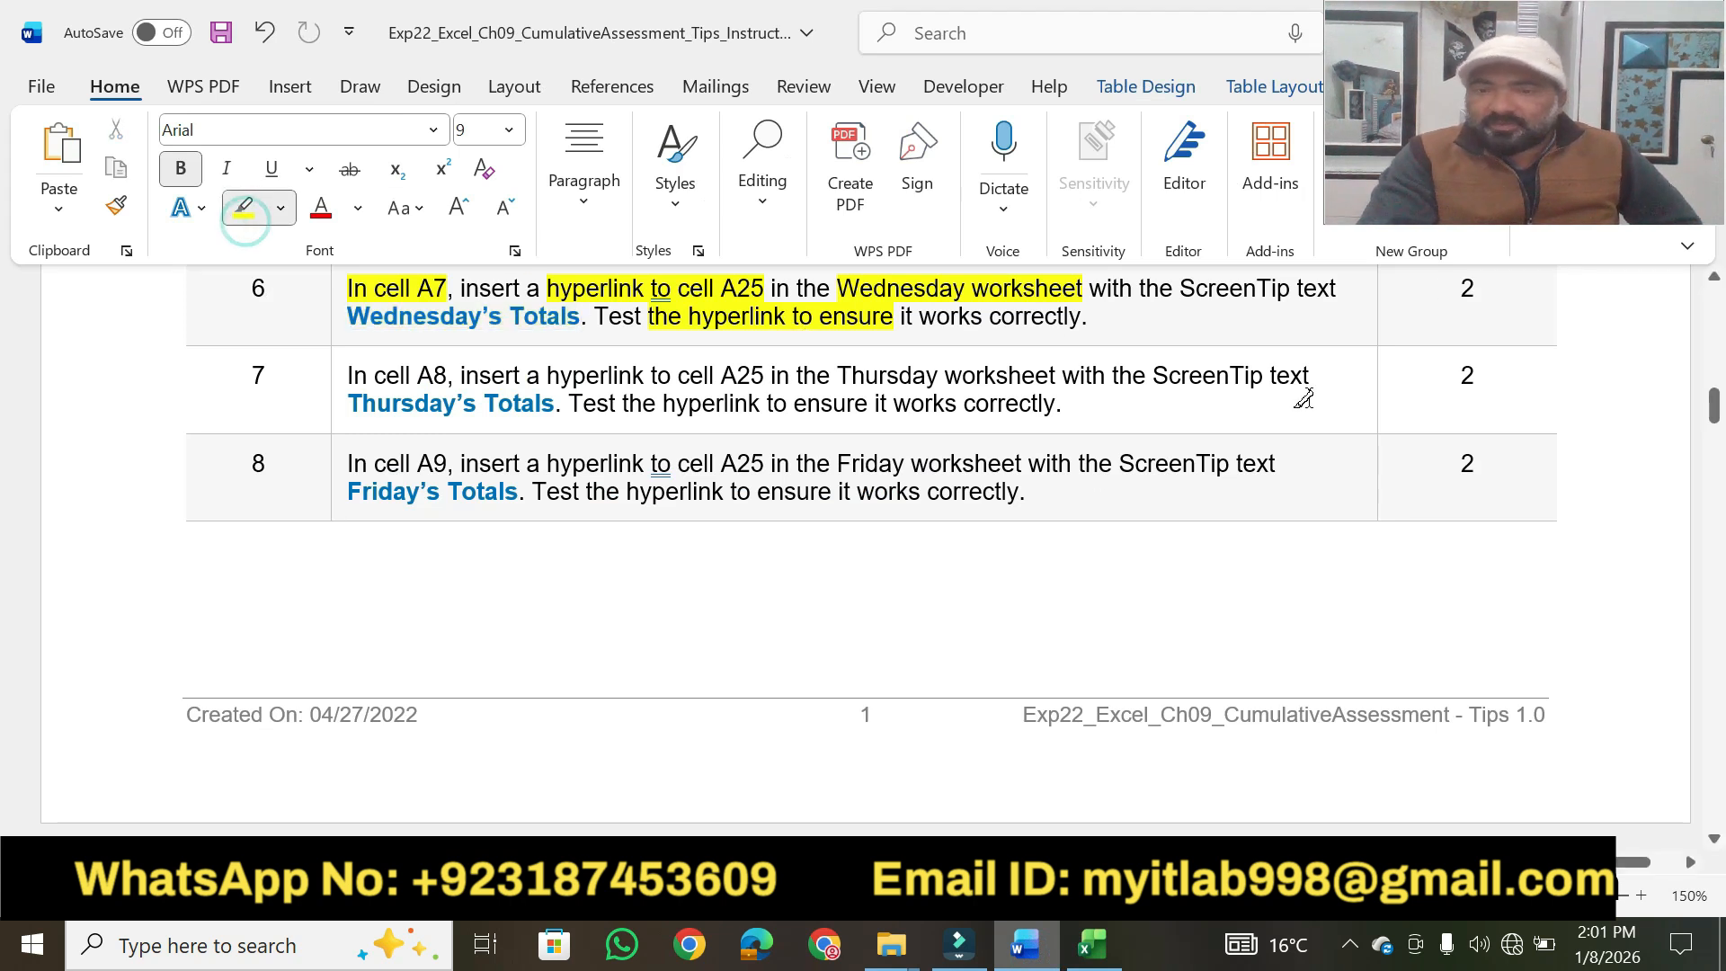
pyautogui.moveTo(1479, 293); pyautogui.dragTo(1459, 290)
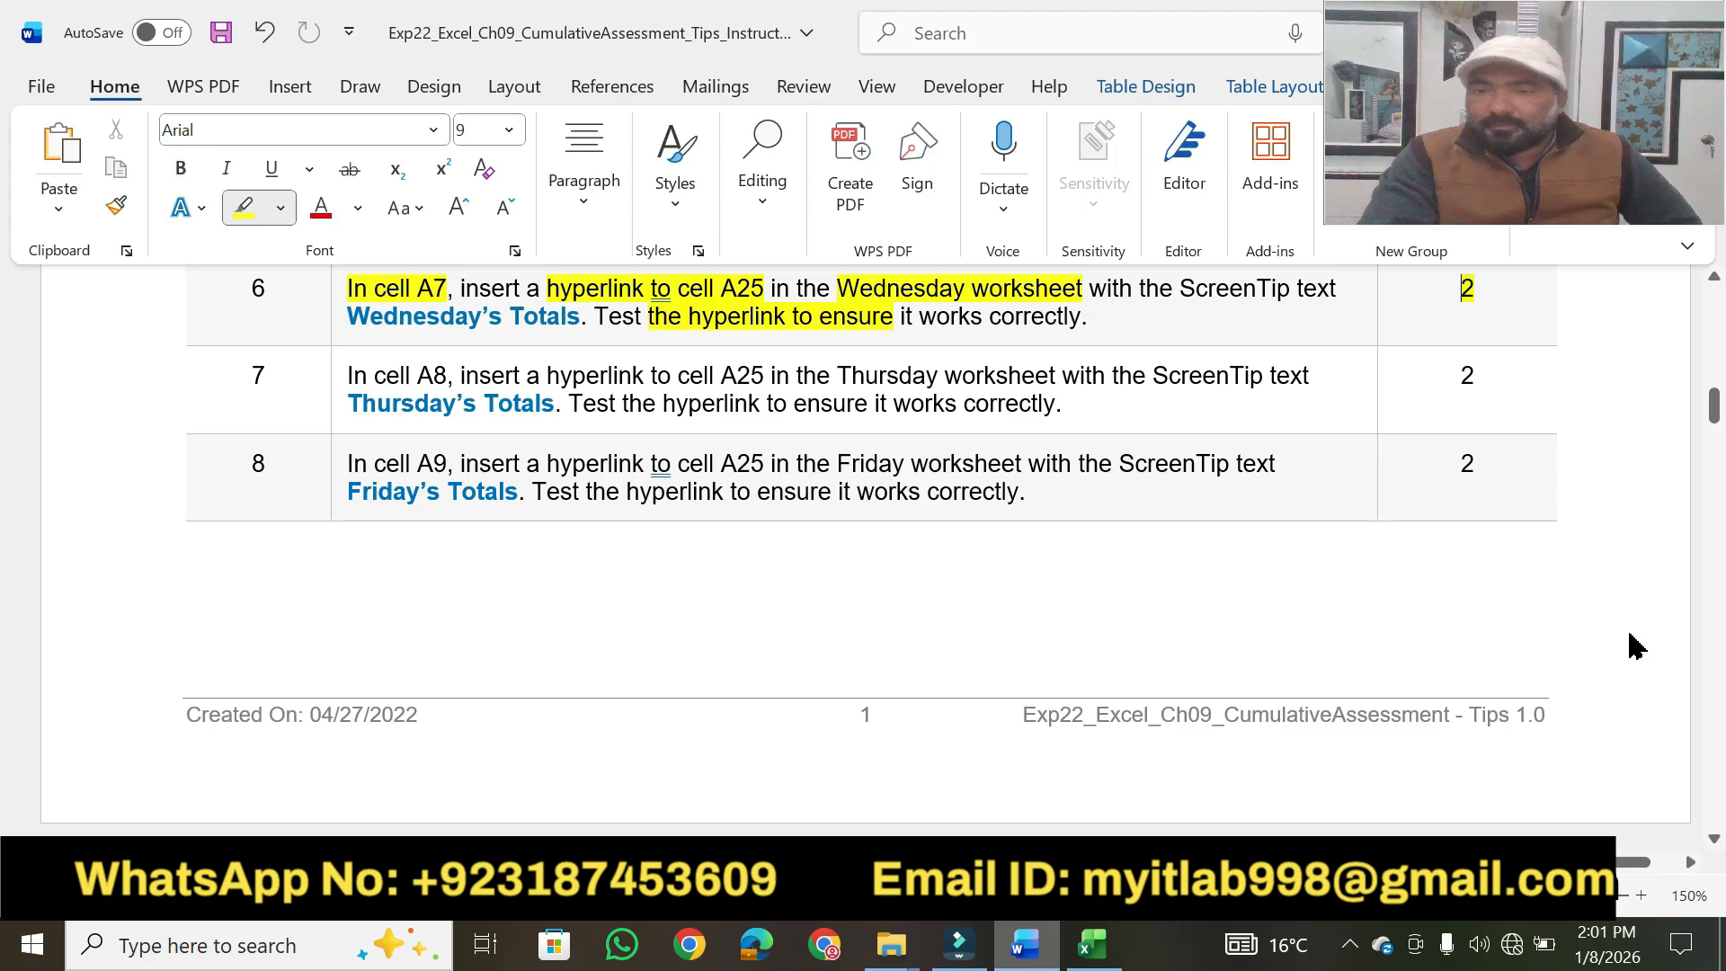
pyautogui.click(1713, 838)
# Highlight the cell A8, "insert a hyperlink to cell A25" and "Thursday worksheet" phrases of step 7 in yellow.
pyautogui.click(1713, 838)
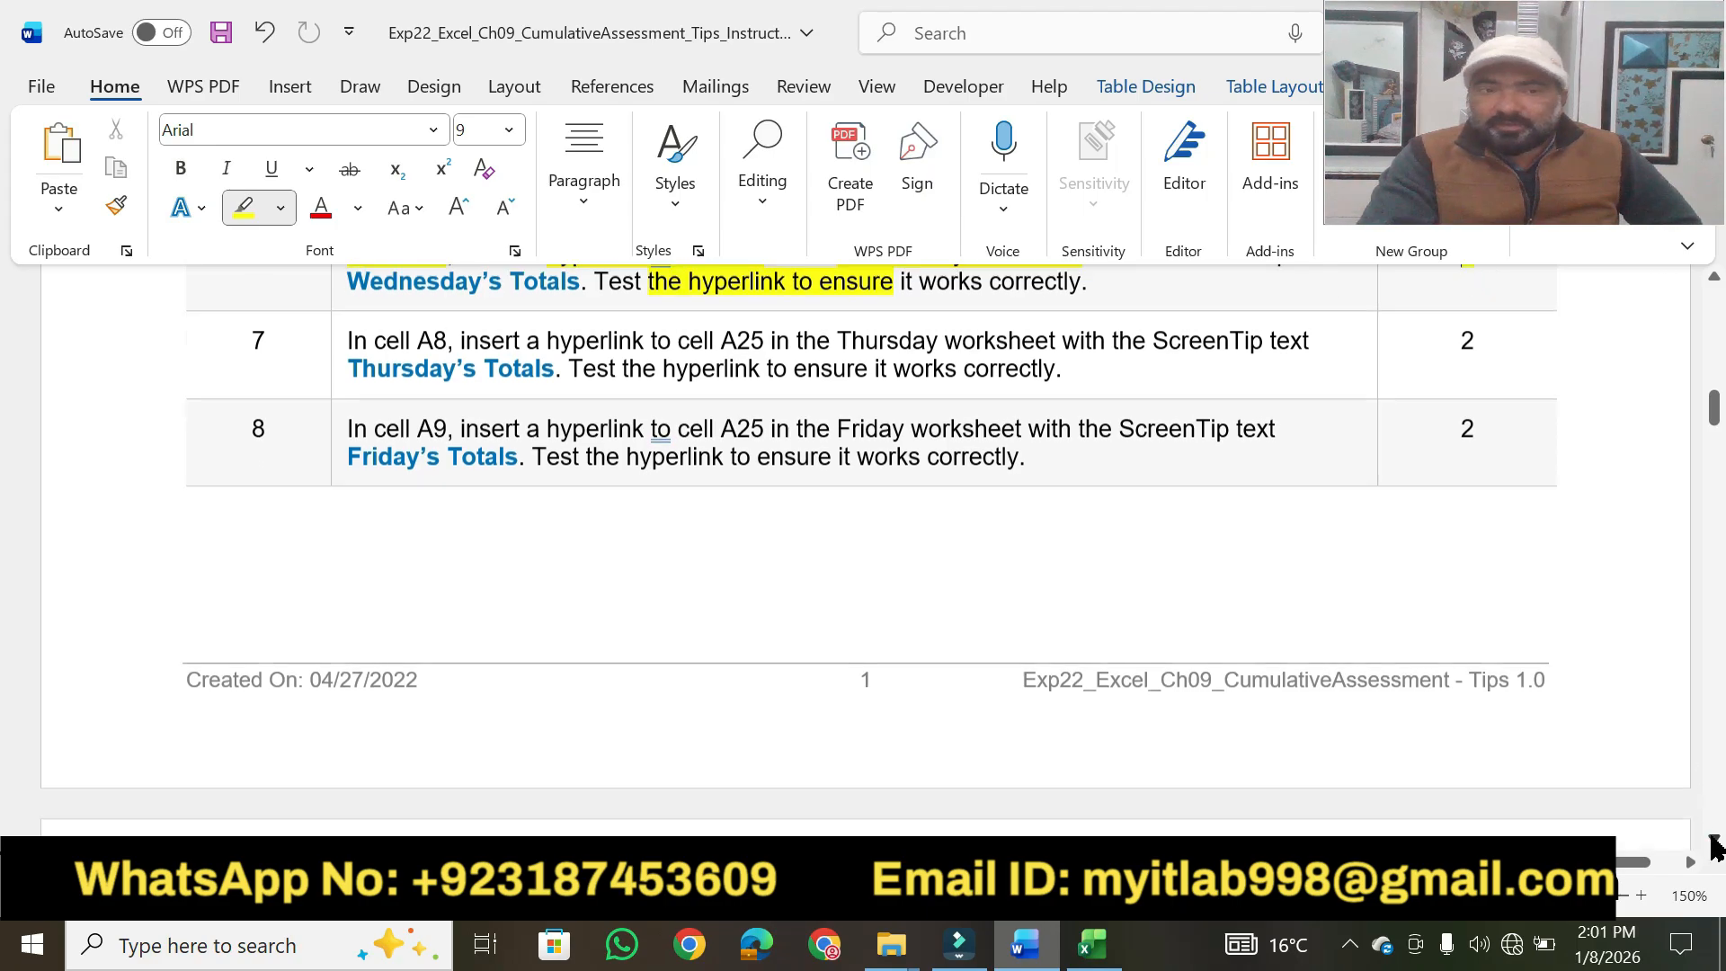
pyautogui.click(1713, 838)
pyautogui.click(1713, 838)
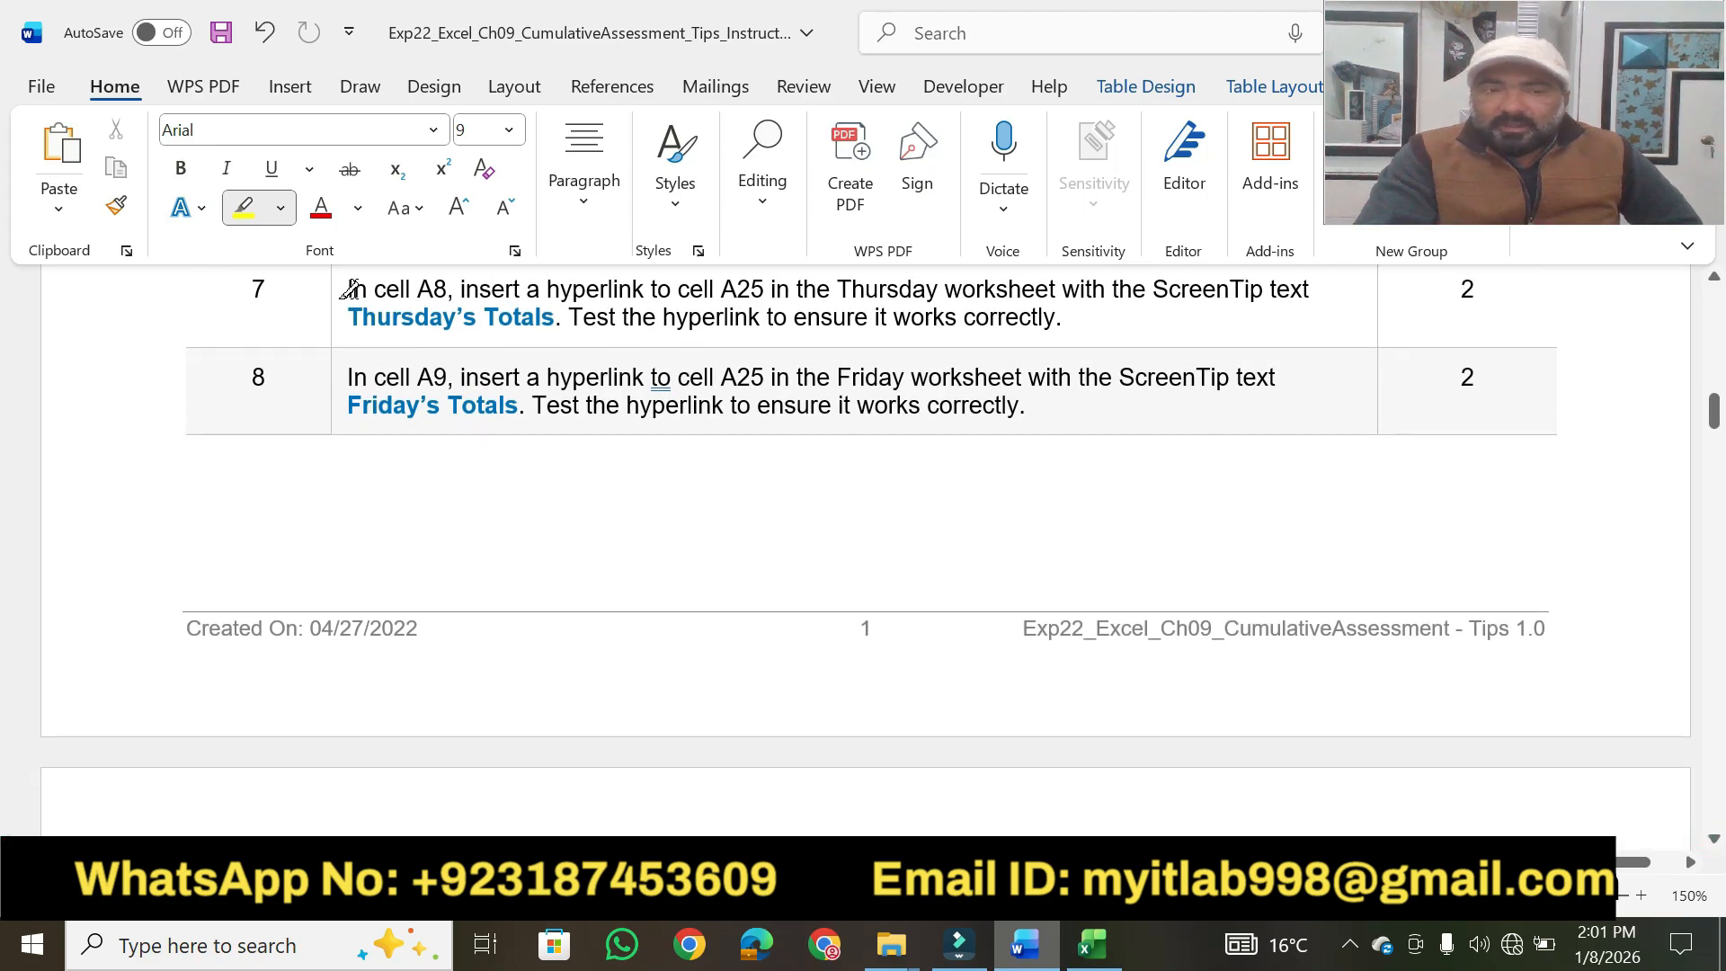
pyautogui.moveTo(349, 290); pyautogui.dragTo(1054, 293)
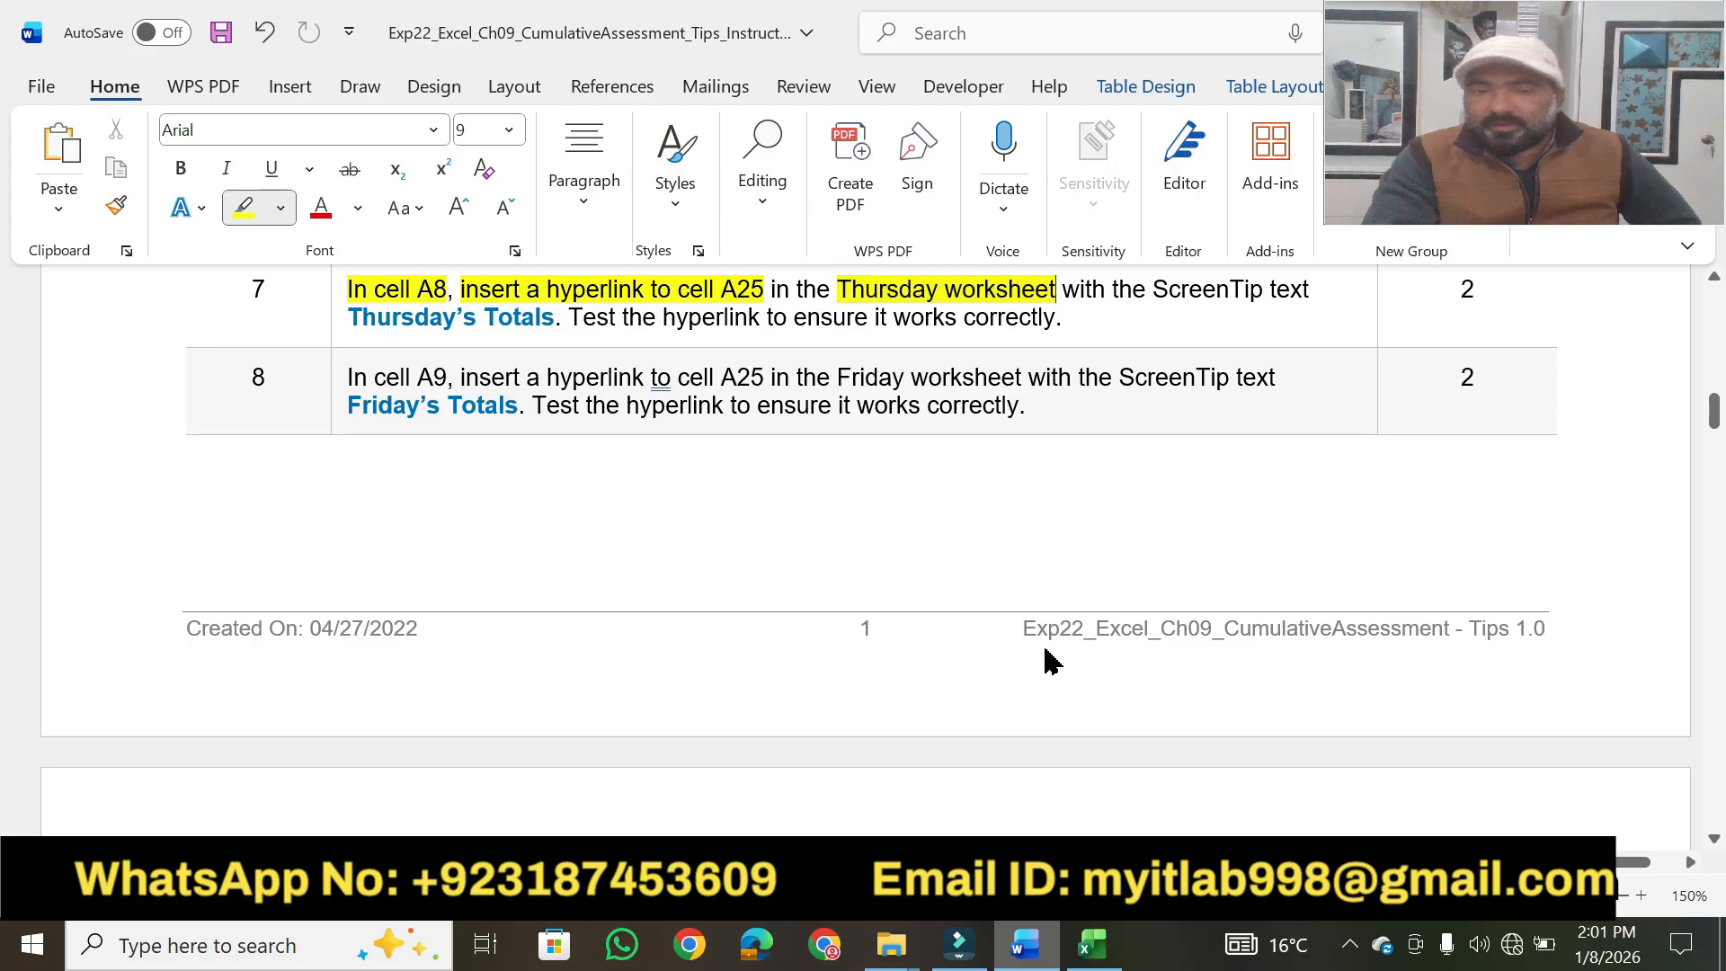
# Select cell A8 on the Week worksheet in Excel, then return to Word and highlight "Thursday's Totals" in step 7 in yellow.
pyautogui.click(1092, 944)
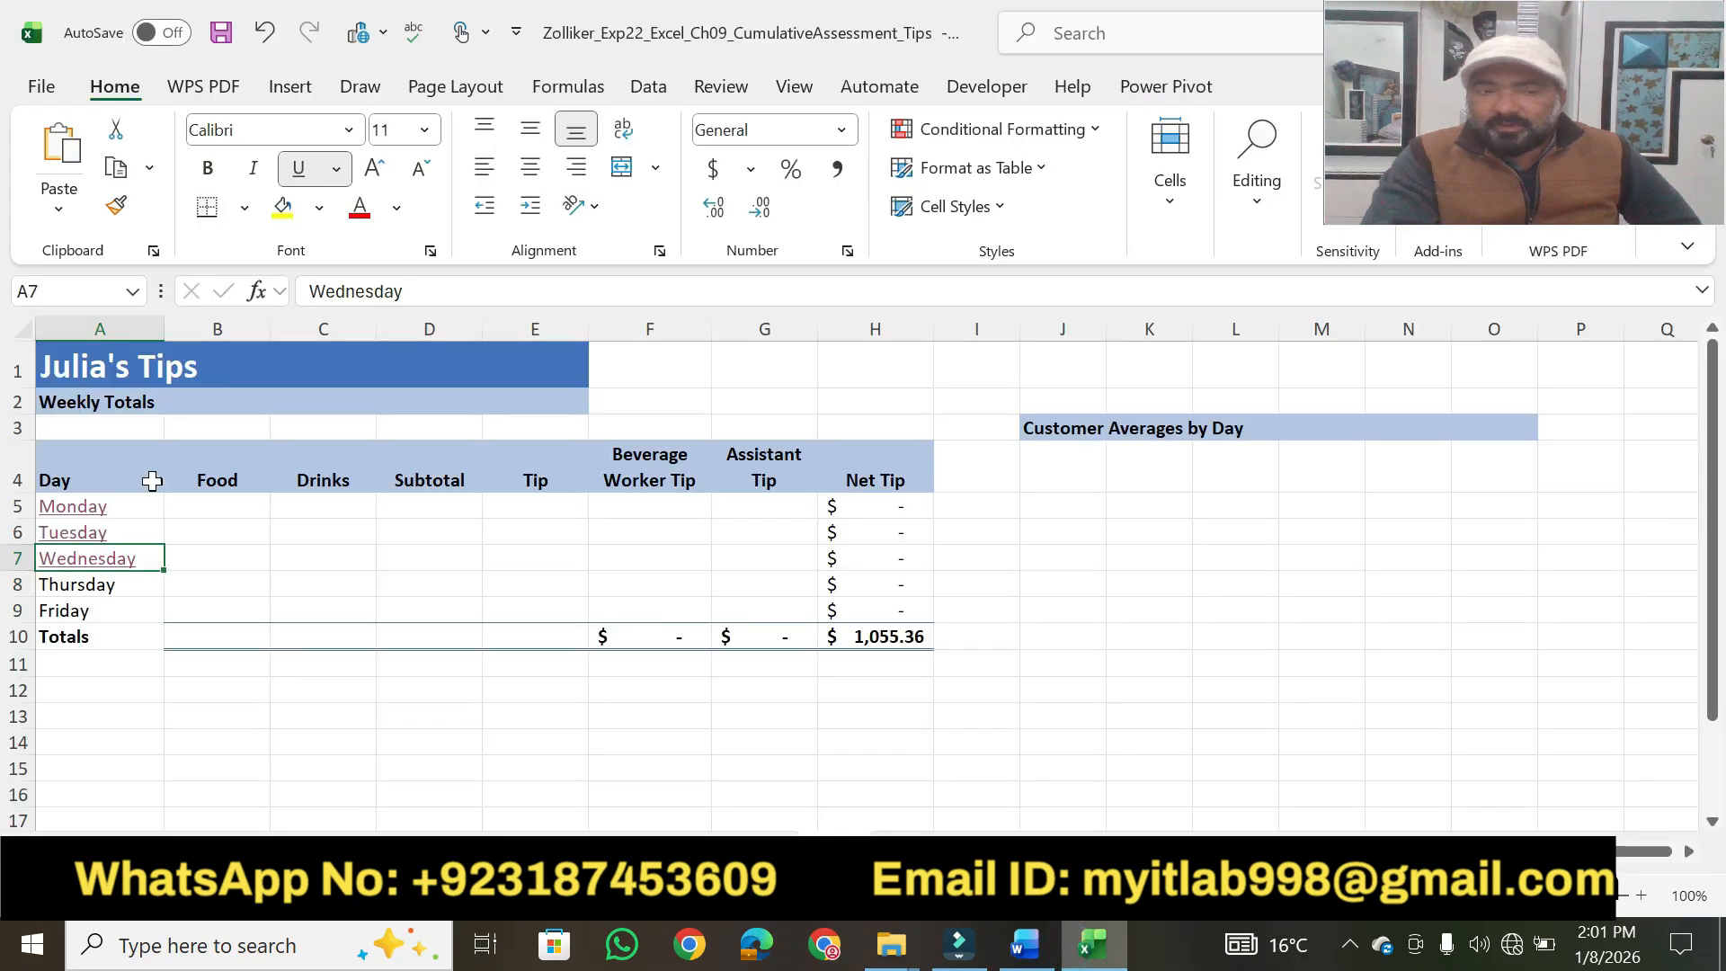
pyautogui.click(81, 589)
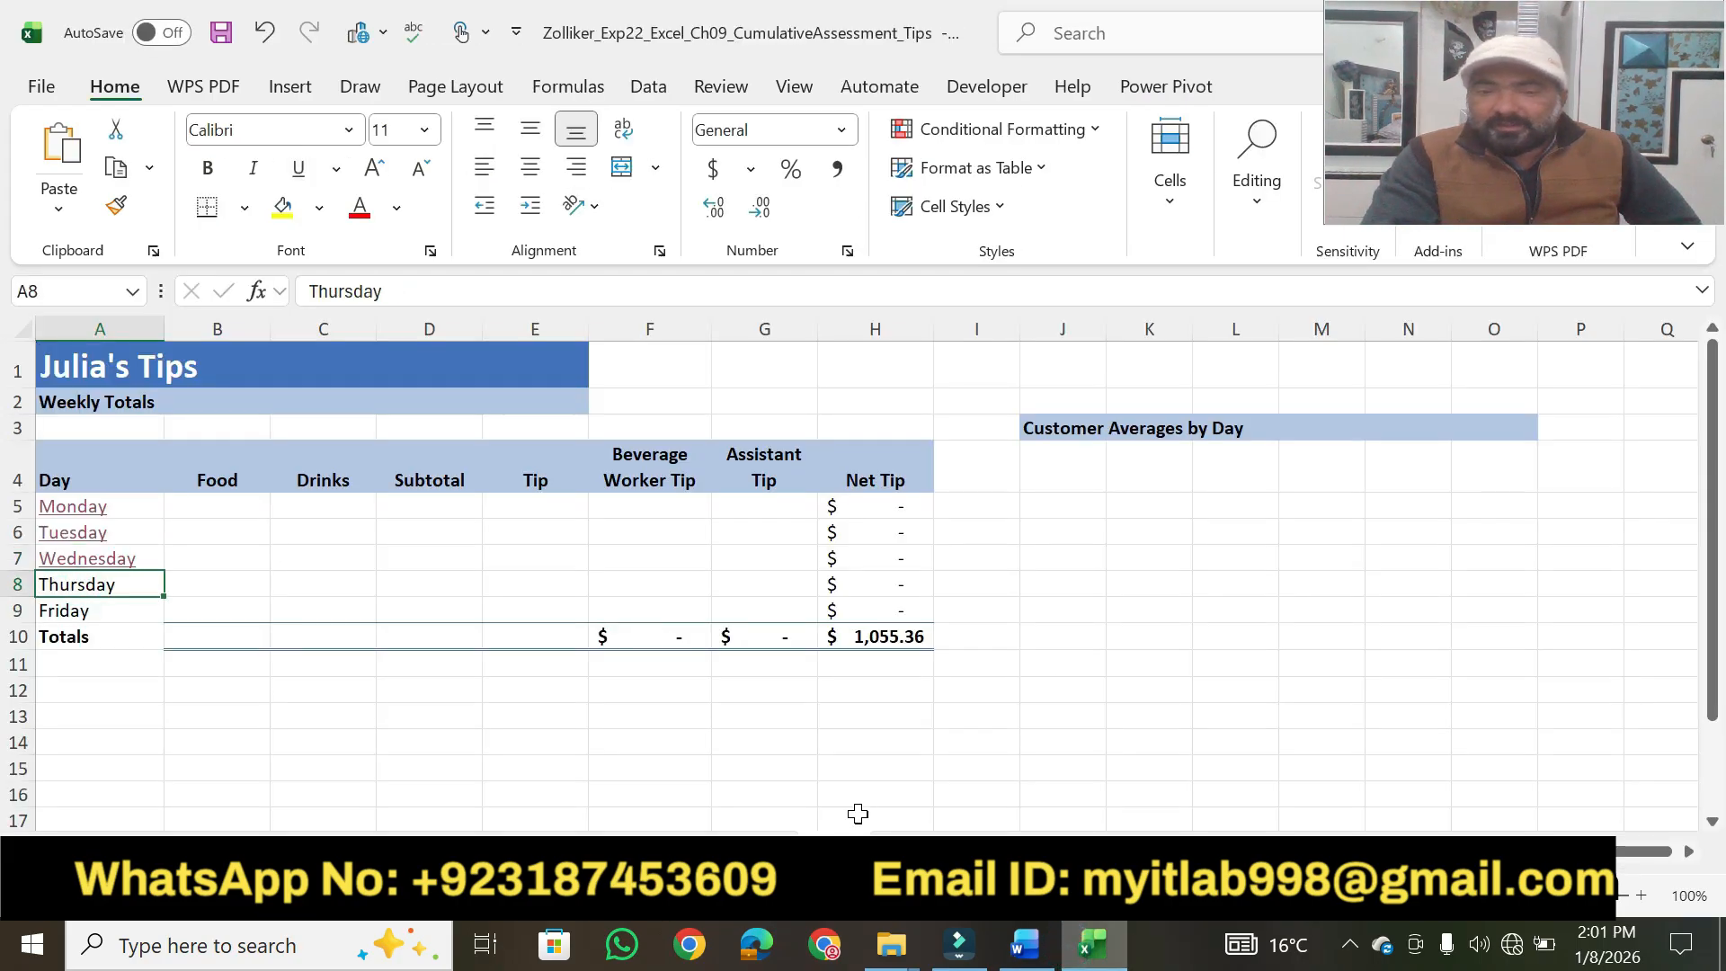
pyautogui.click(1025, 945)
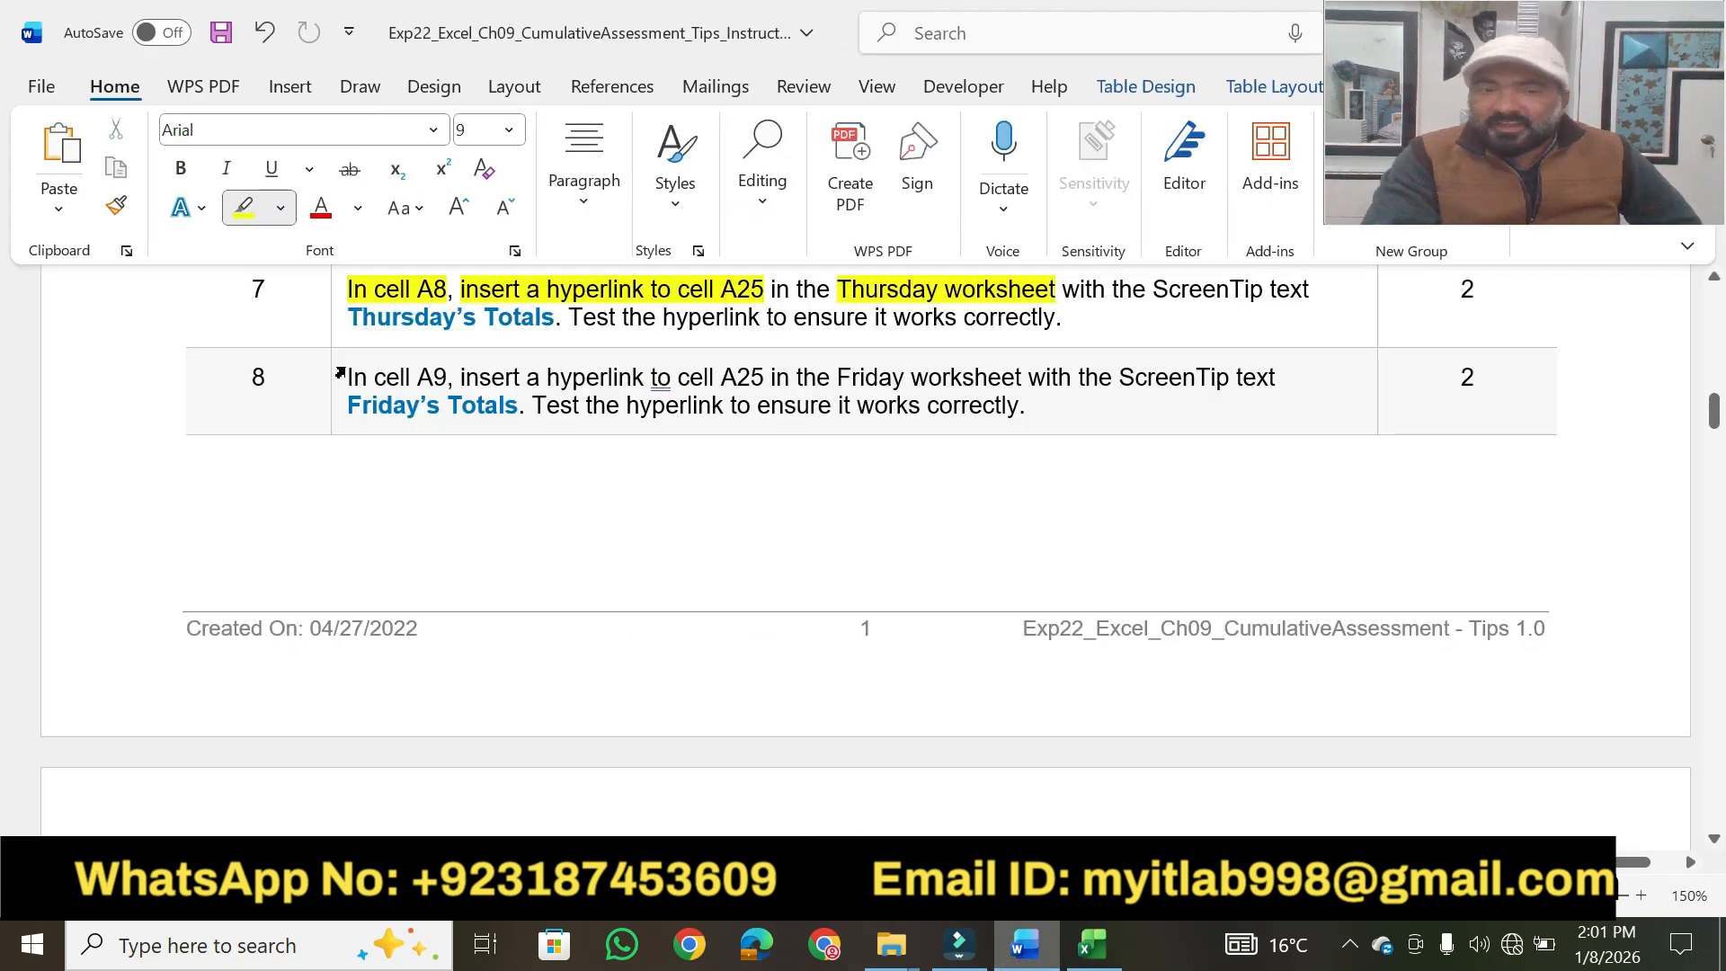
pyautogui.moveTo(351, 311)
pyautogui.mouseDown()
pyautogui.moveTo(542, 317)
pyautogui.moveTo(381, 326)
pyautogui.mouseUp()
pyautogui.press('Escape')
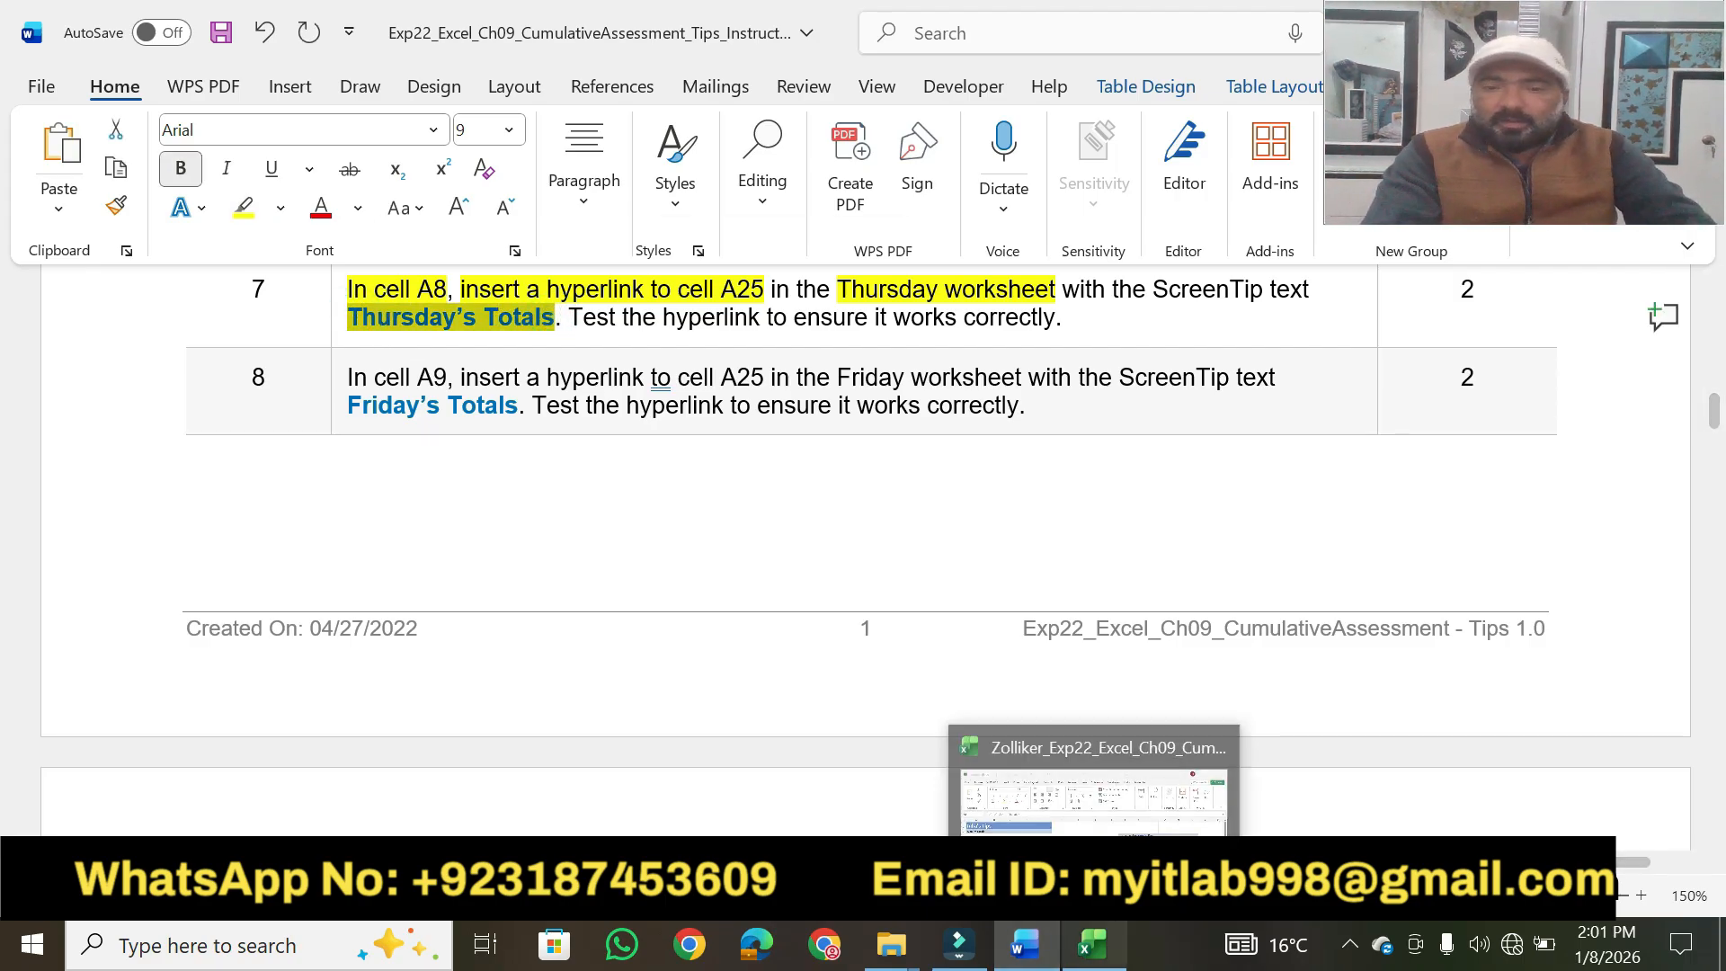
# Switch to Excel and start a hyperlink in cell A8 that targets cell A25 on the Thursday worksheet.
pyautogui.click(1091, 944)
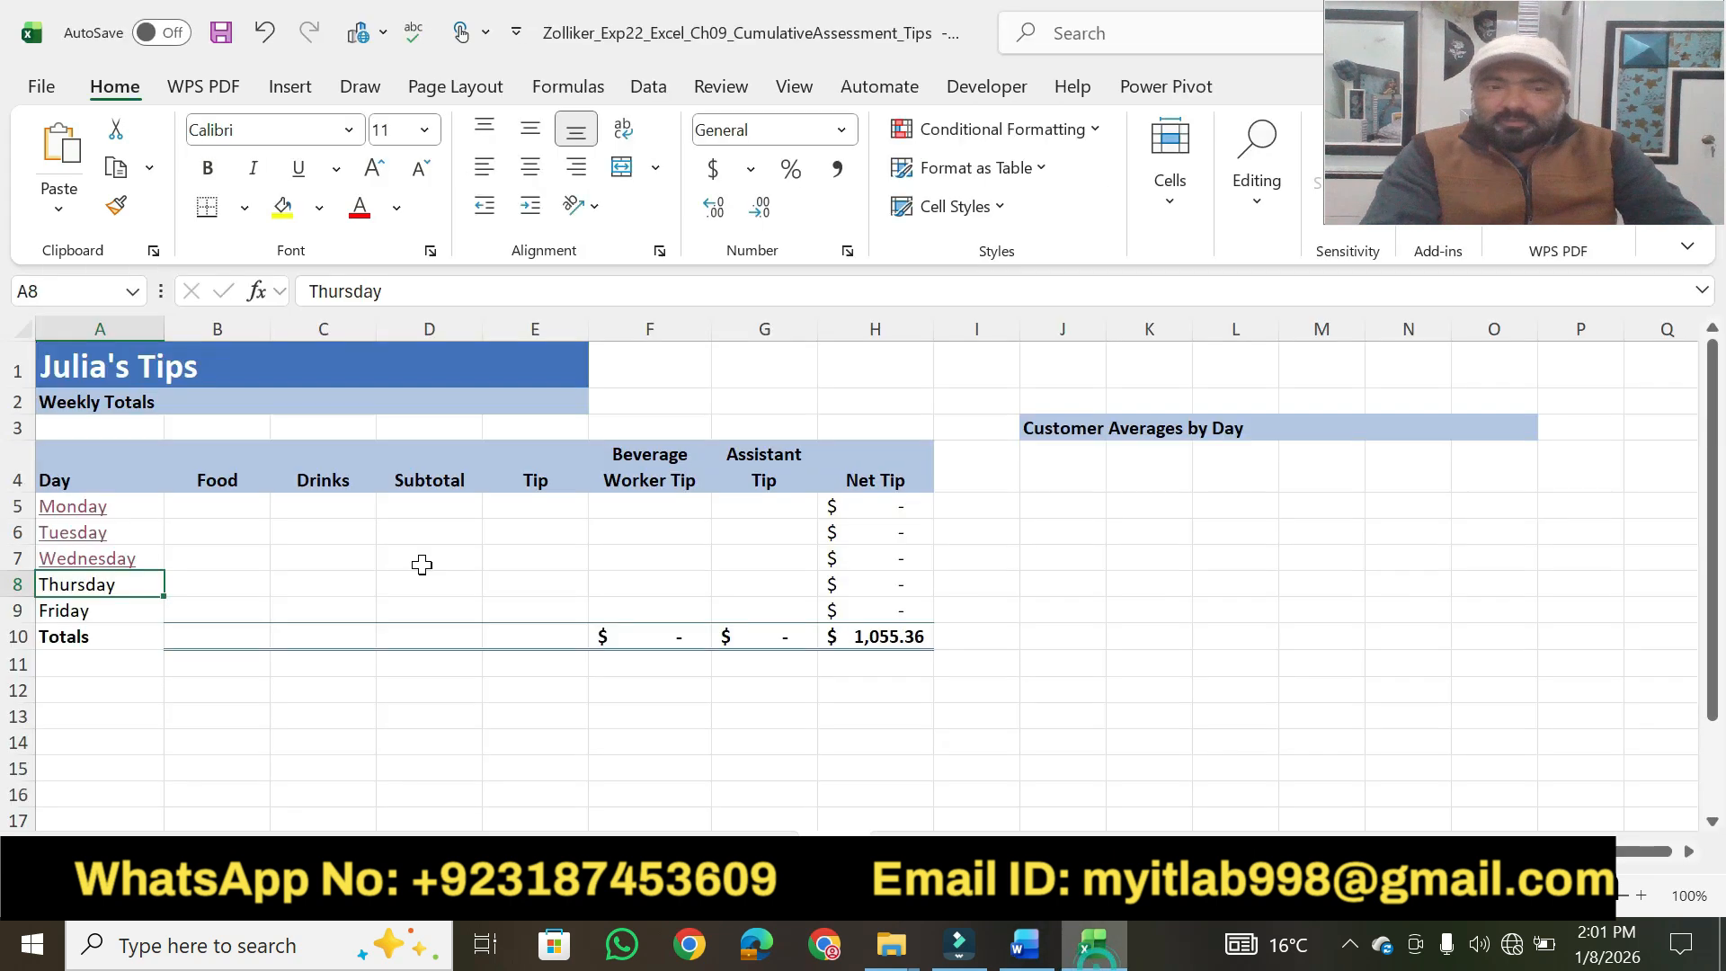
pyautogui.rightClick(74, 585)
pyautogui.scroll(-3, 198, 710)
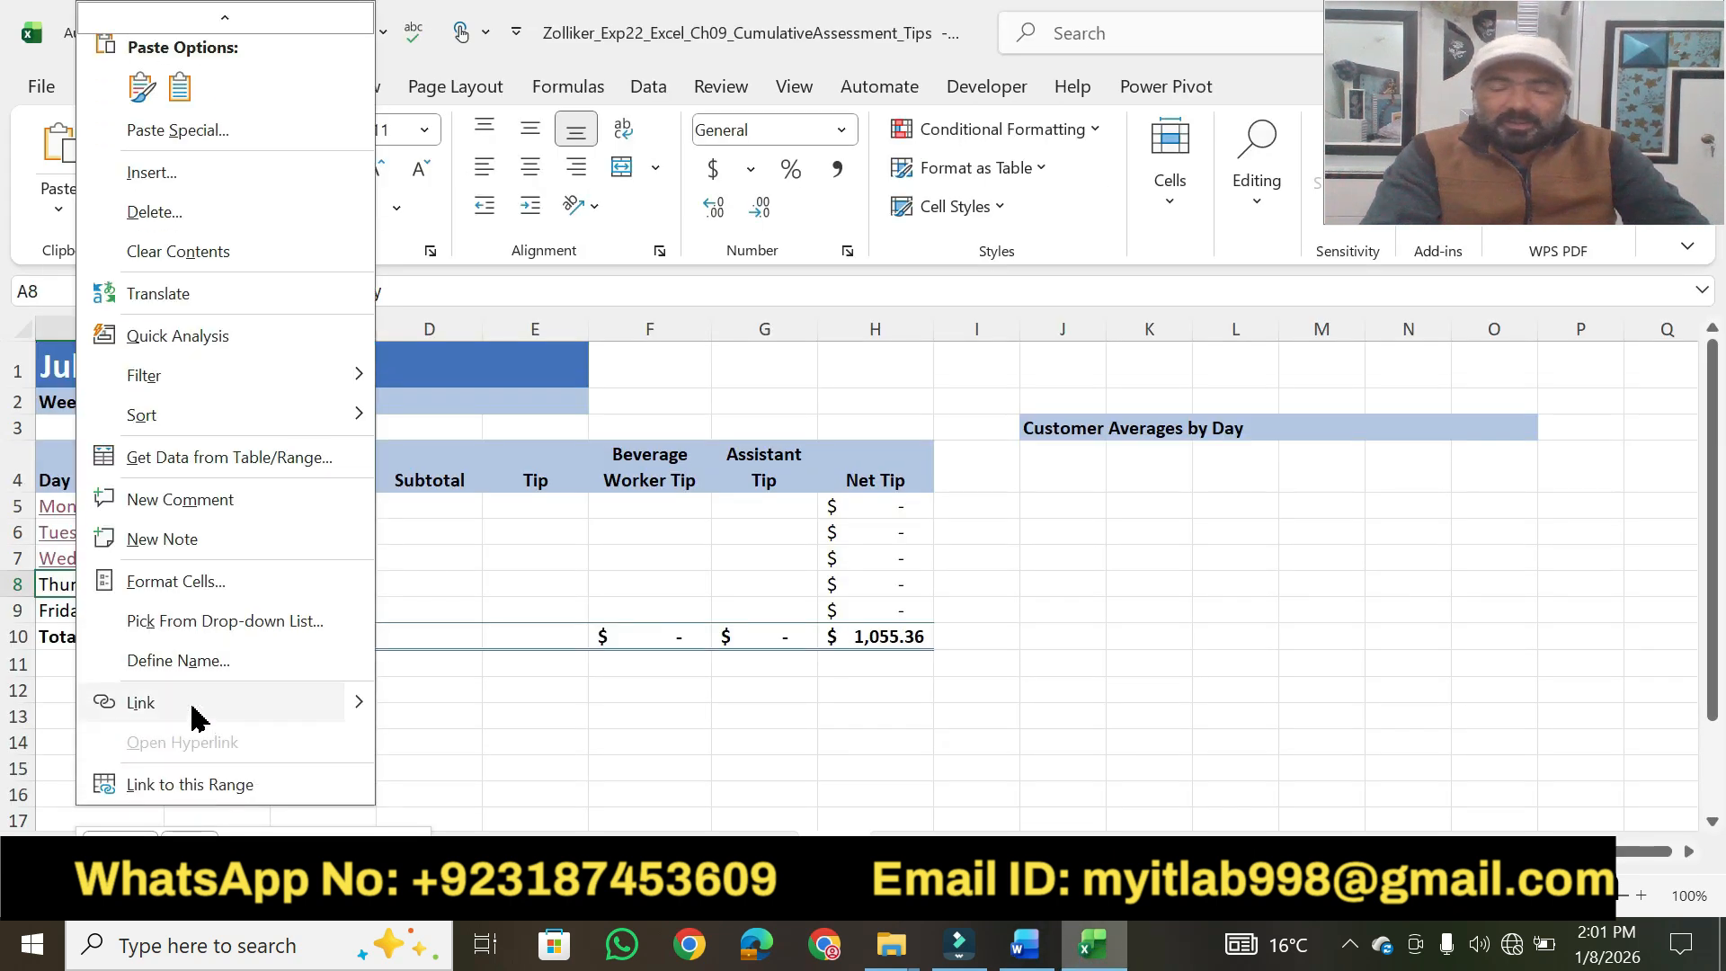
pyautogui.click(198, 717)
pyautogui.click(820, 582)
pyautogui.click(798, 398)
pyautogui.press('BackSpace')
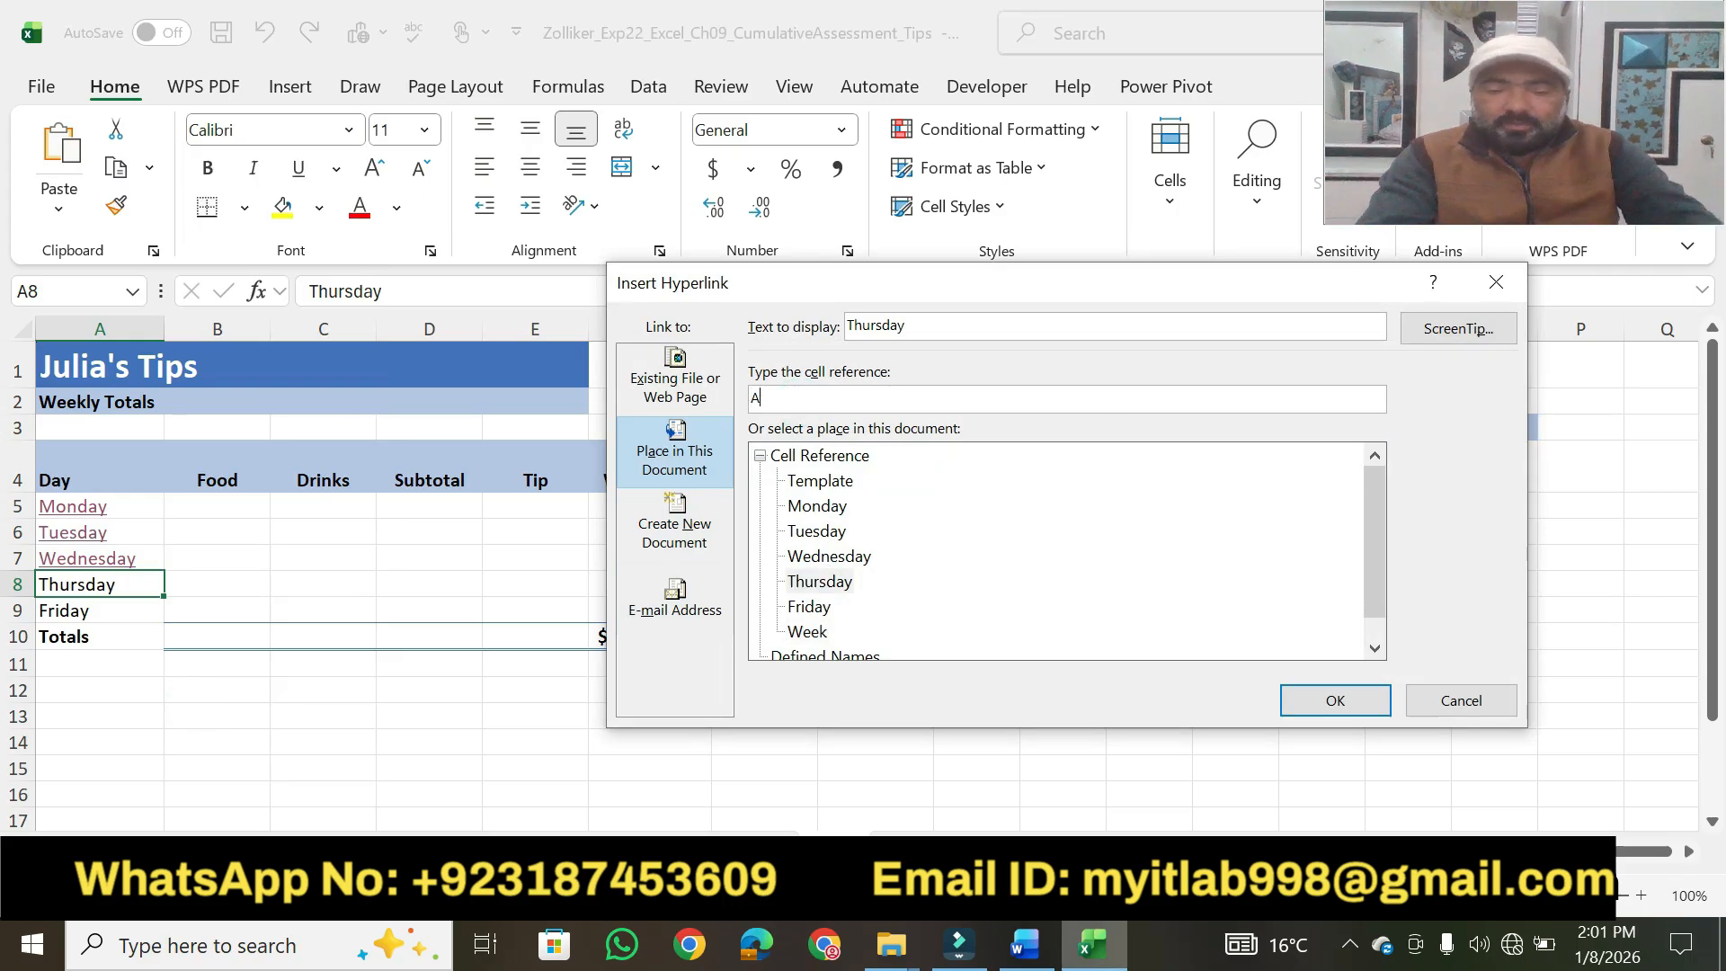
pyautogui.write('25')
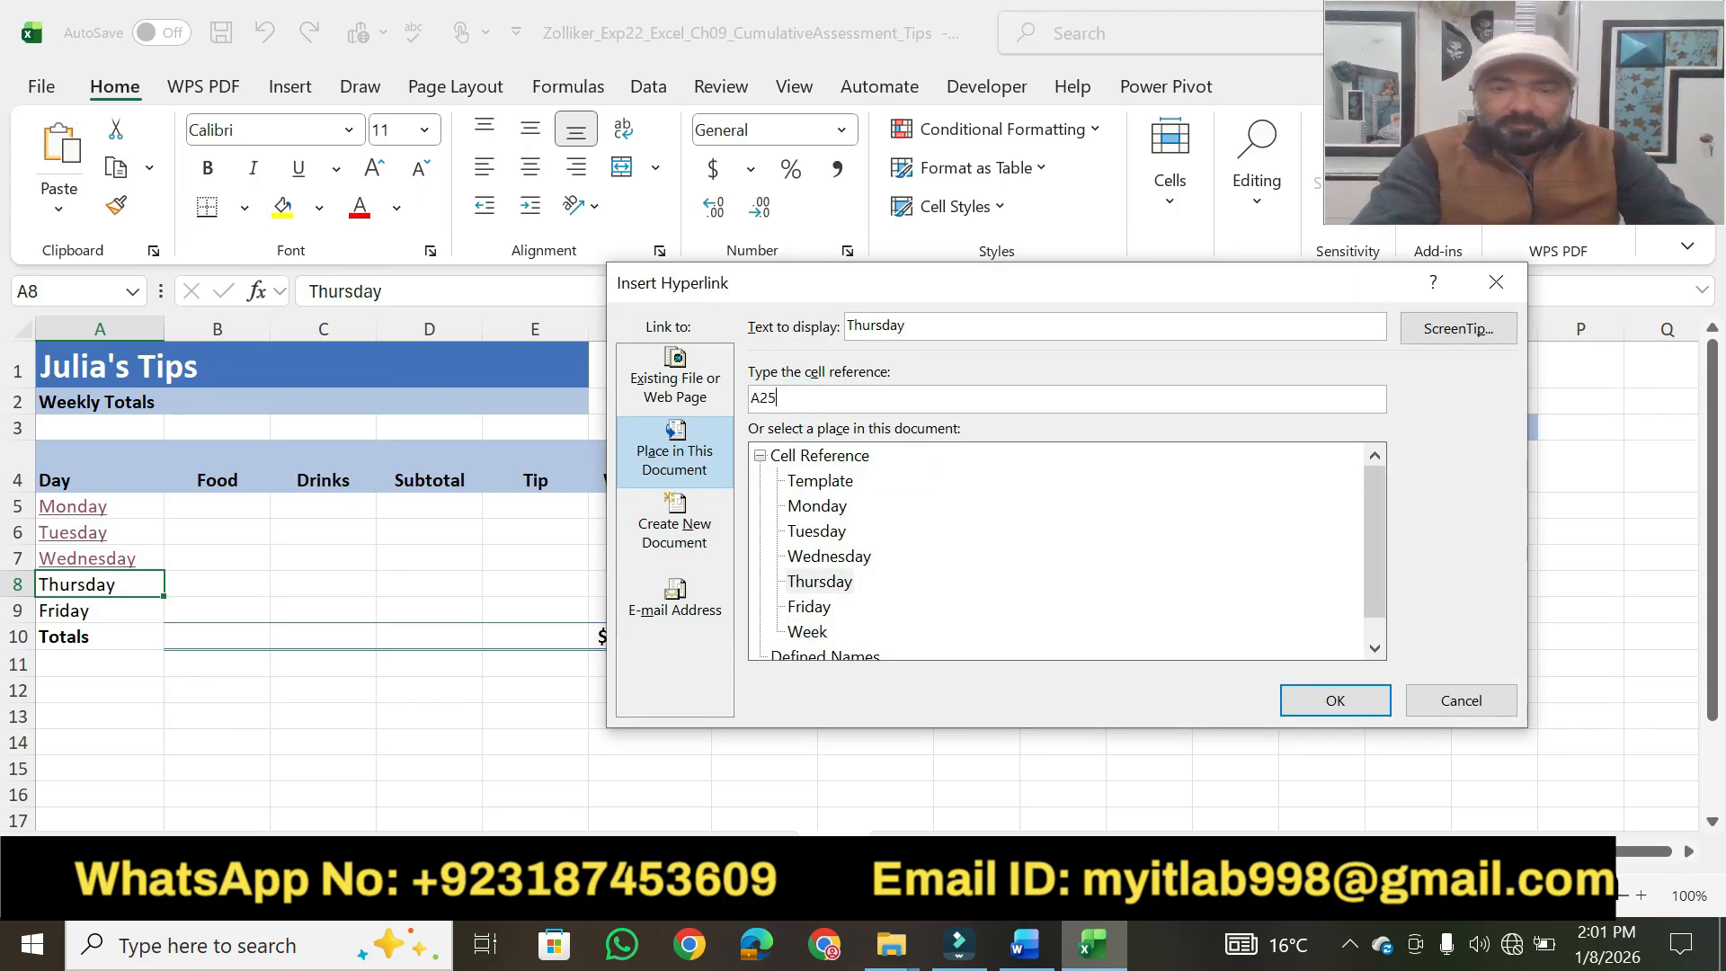
# Set the hyperlink's ScreenTip text to "Thursday's Totals" and insert the link.
pyautogui.click(1443, 329)
pyautogui.write("Thursday's Totals")
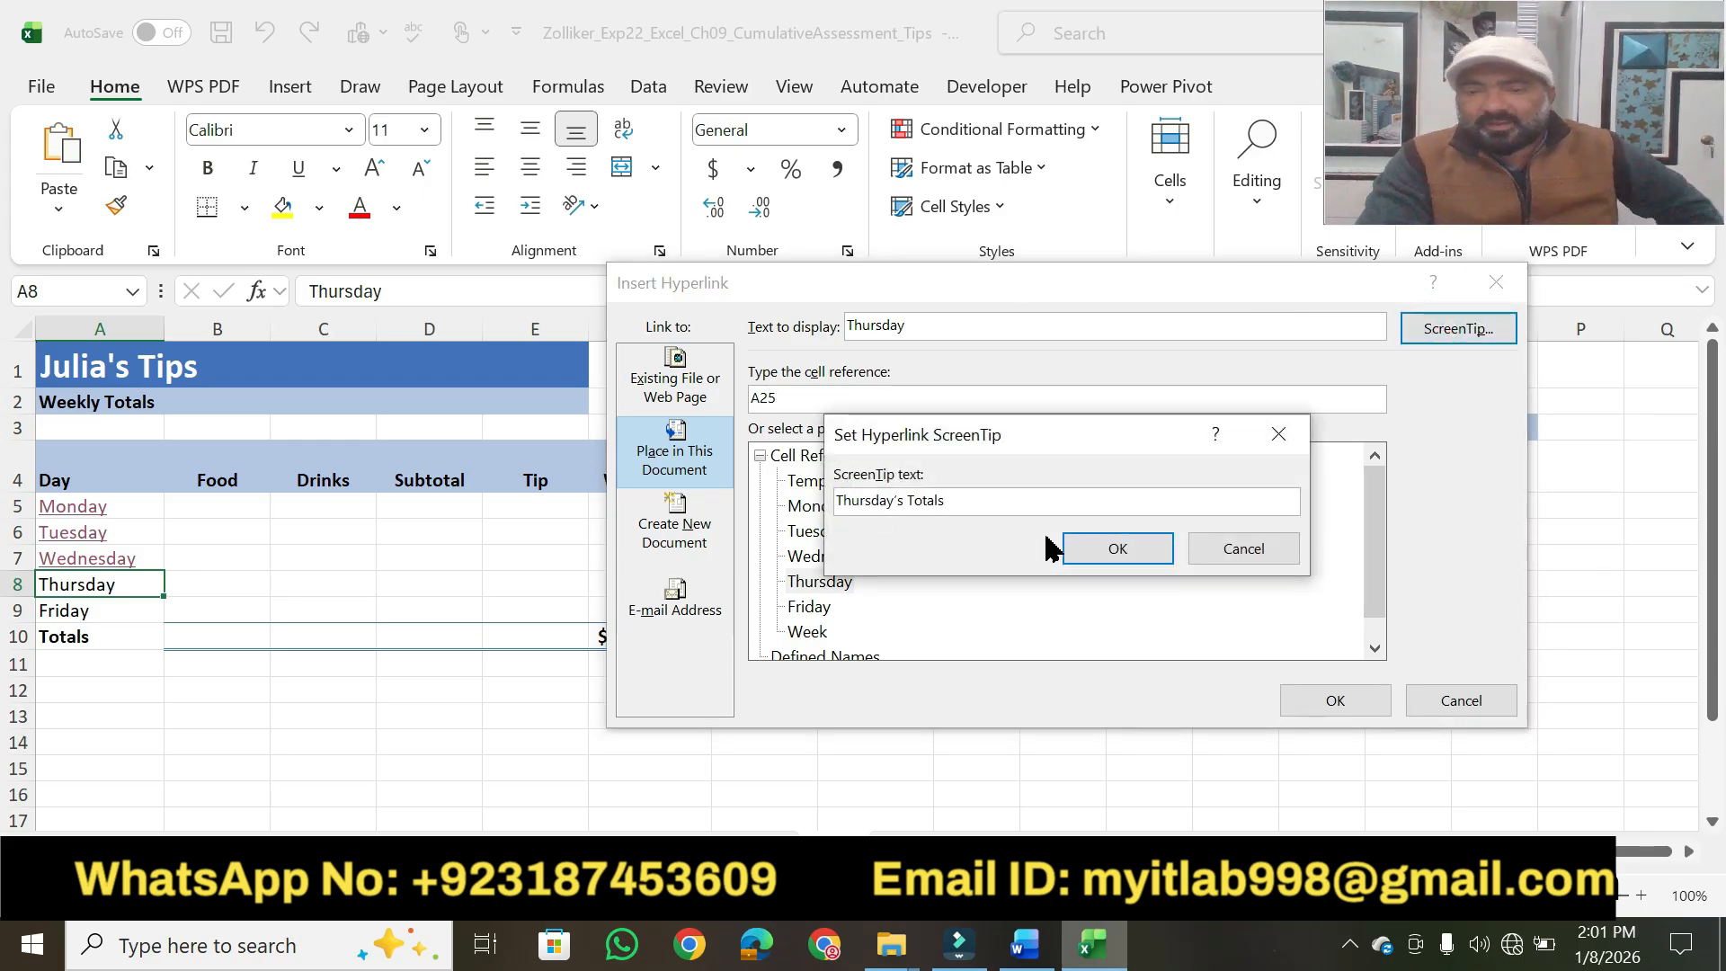
pyautogui.click(1091, 548)
pyautogui.click(1301, 704)
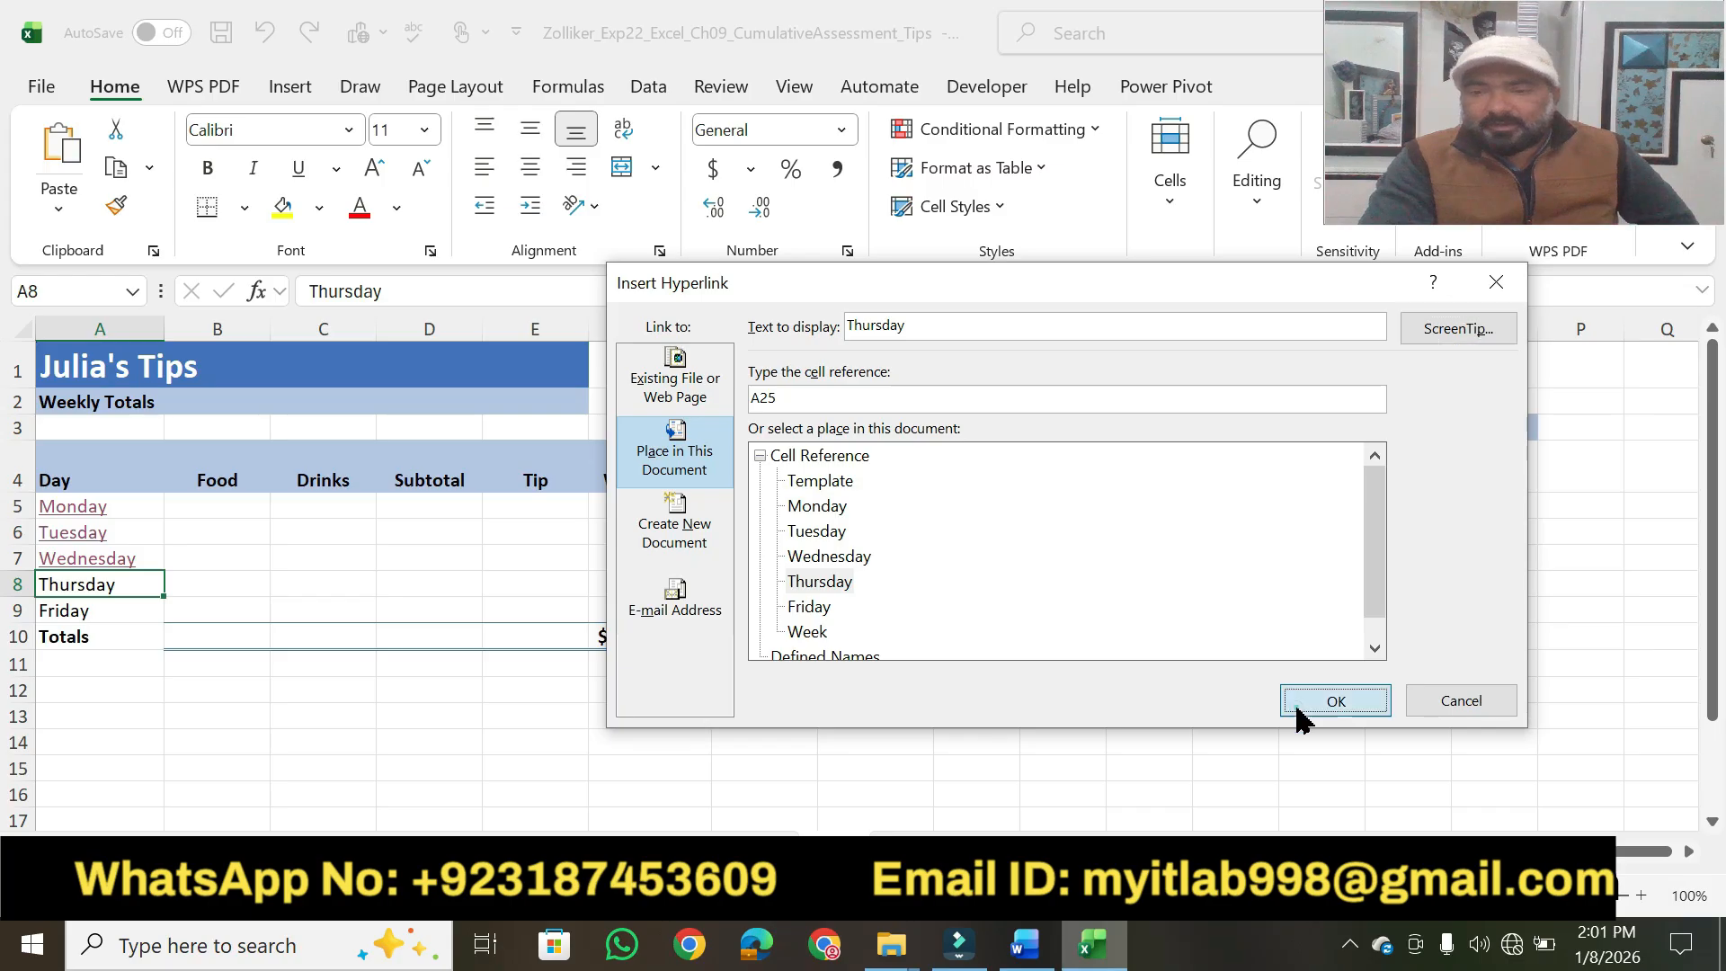
# Test the Thursday hyperlink in cell A8 by viewing its ScreenTip and following it.
pyautogui.click(586, 673)
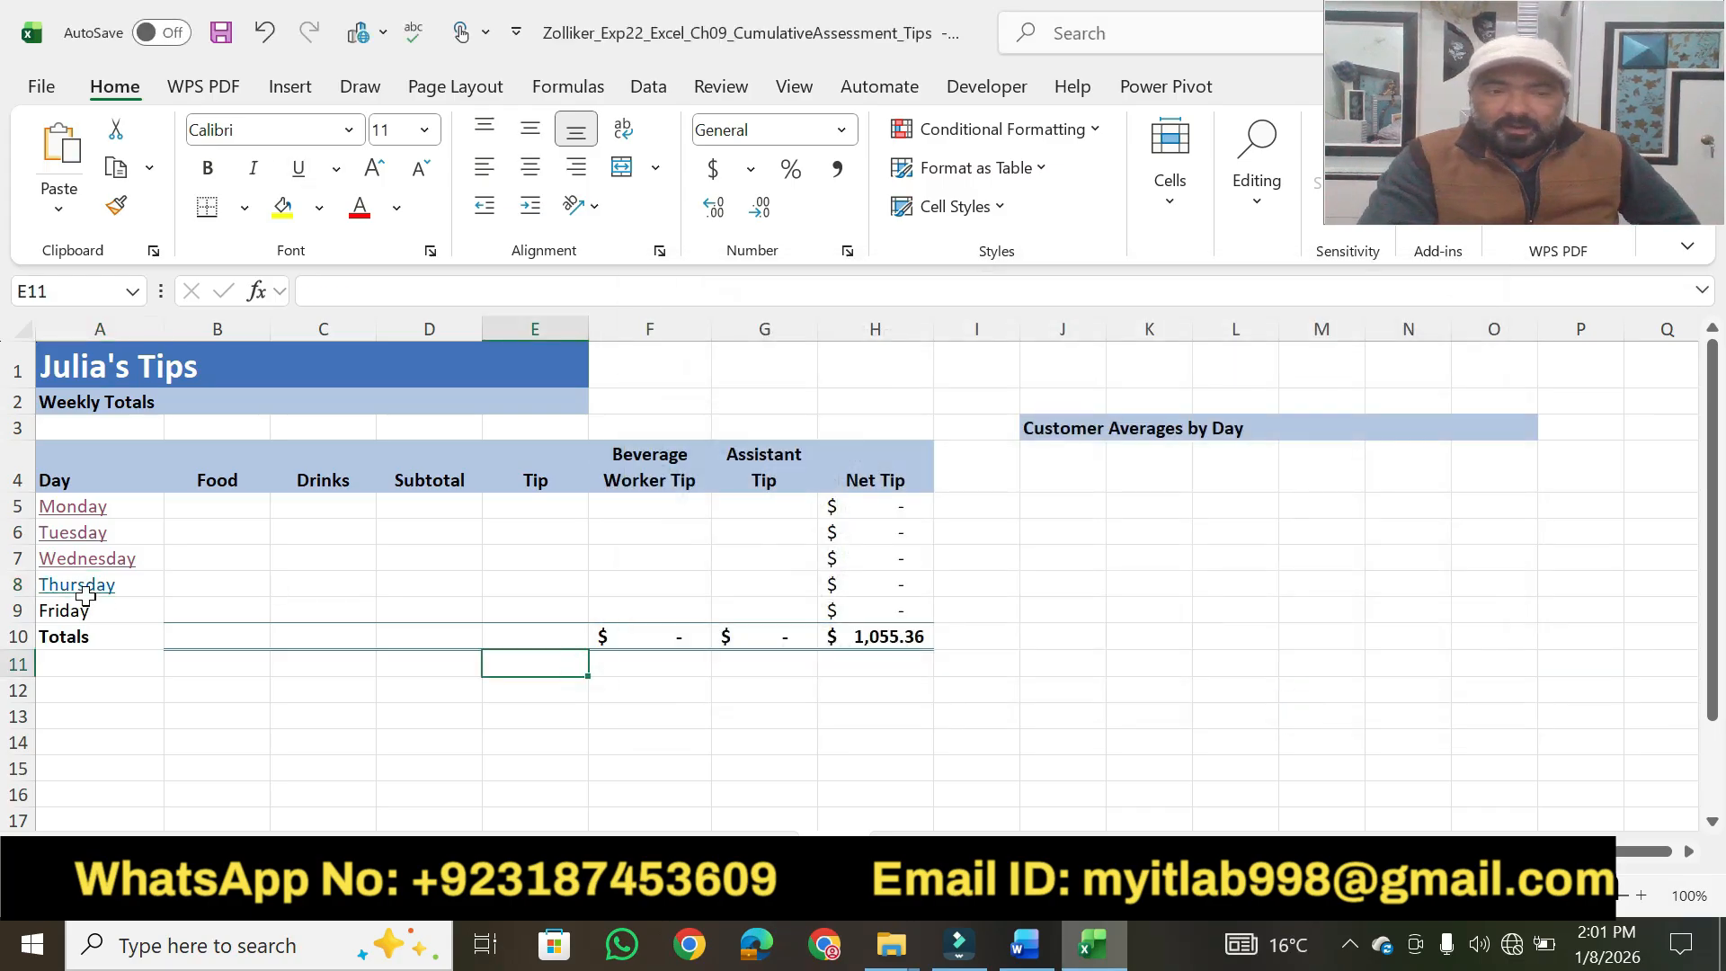
pyautogui.moveTo(84, 594)
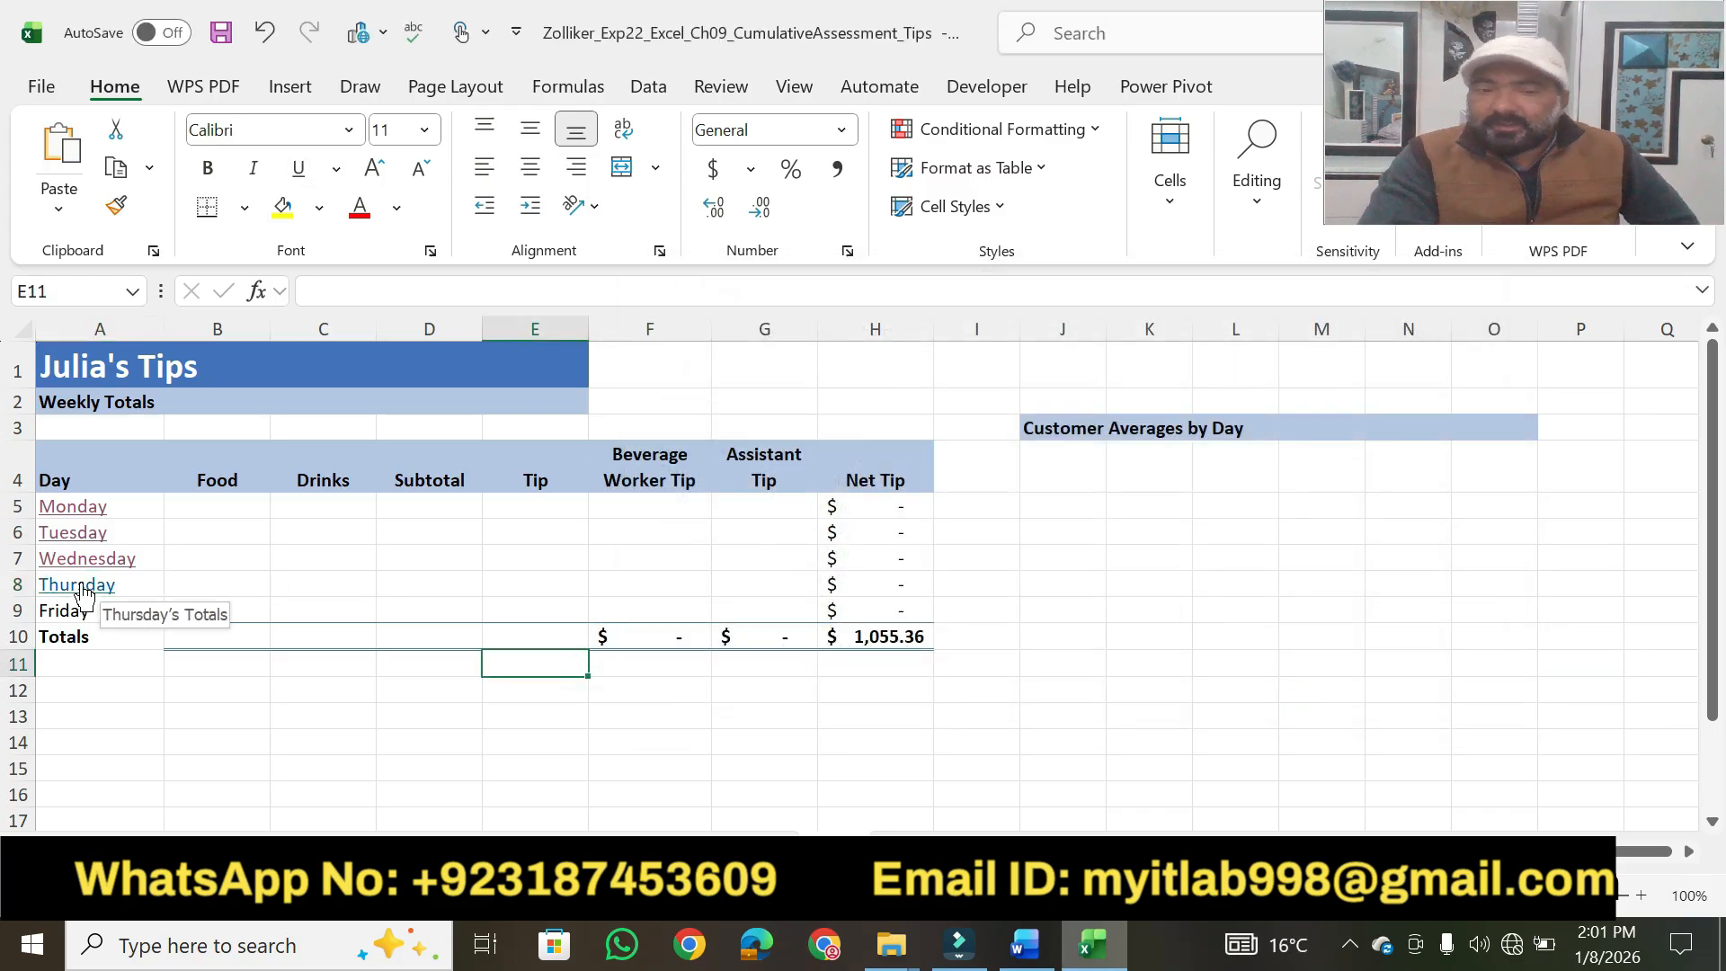
pyautogui.click(81, 586)
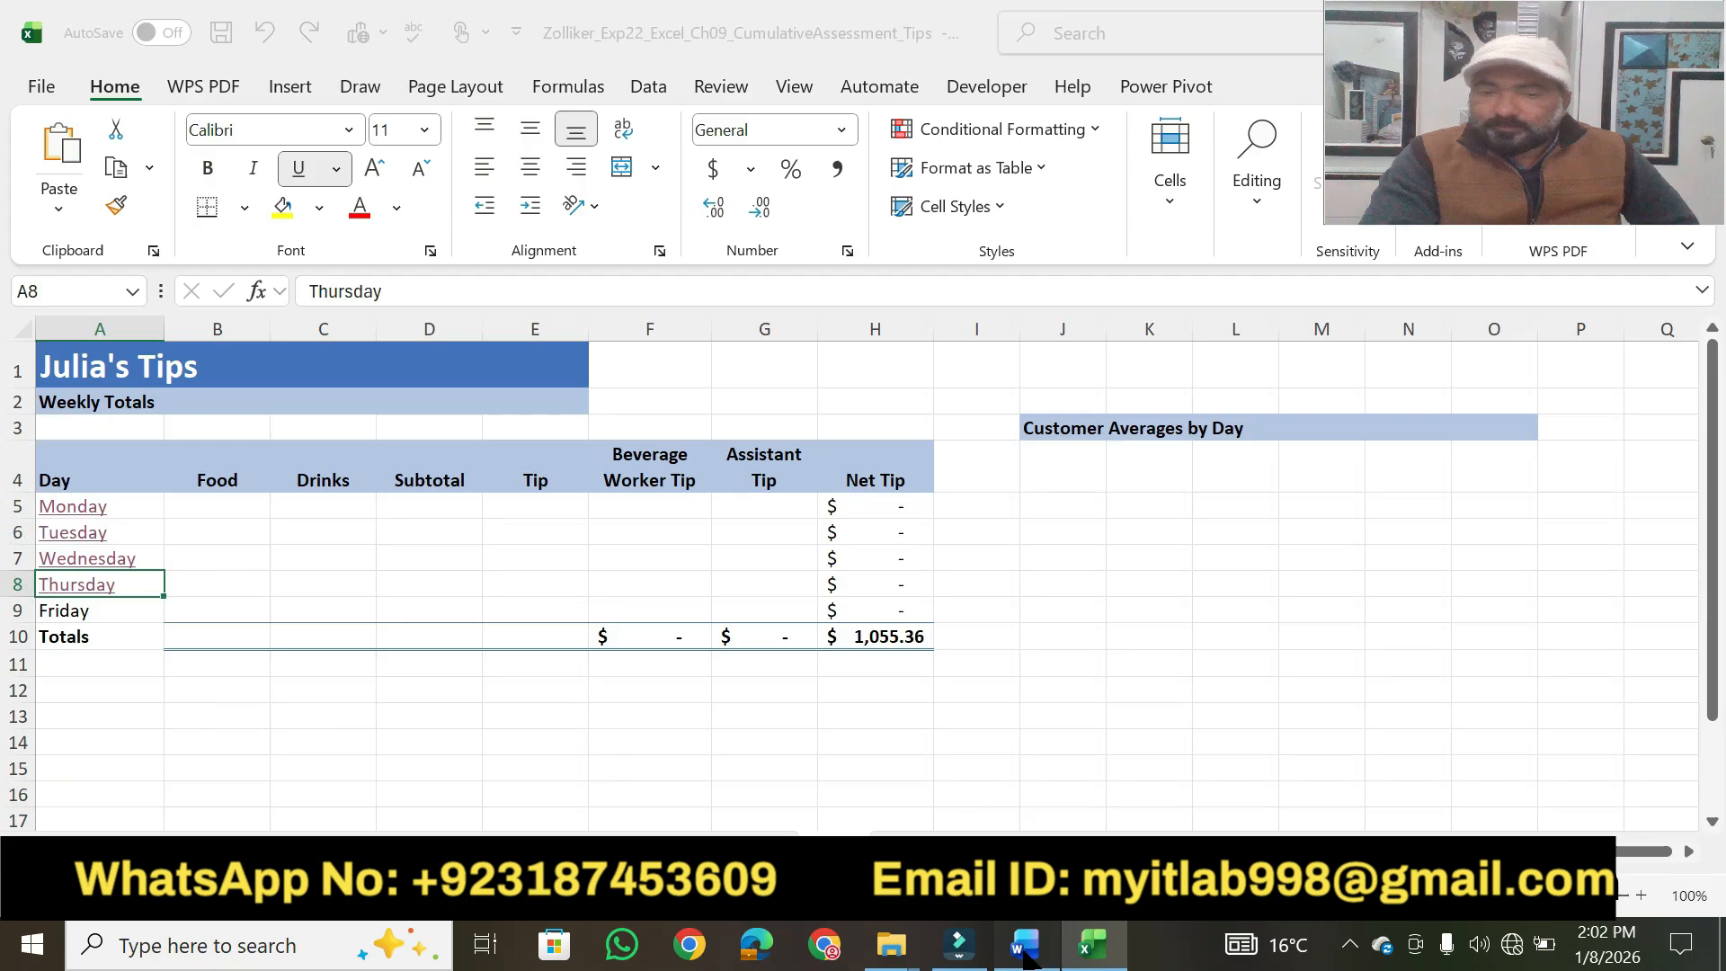
# Switch to Word and highlight step 7's points value in yellow.
pyautogui.click(1026, 944)
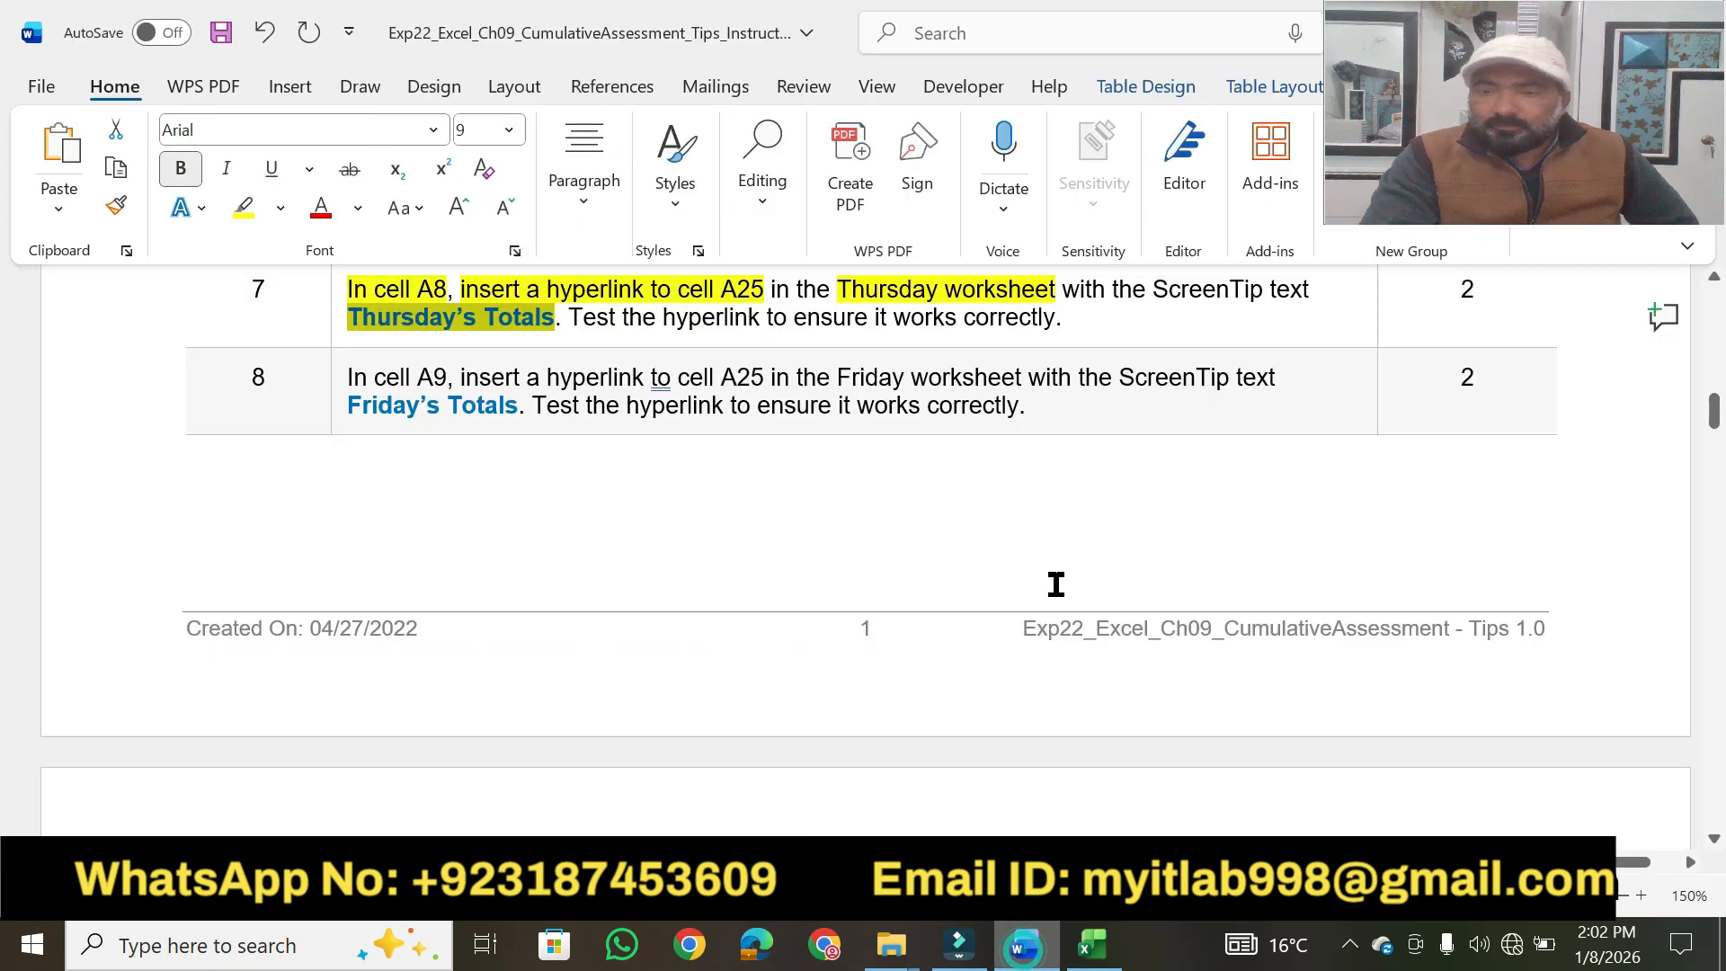
pyautogui.click(1493, 290)
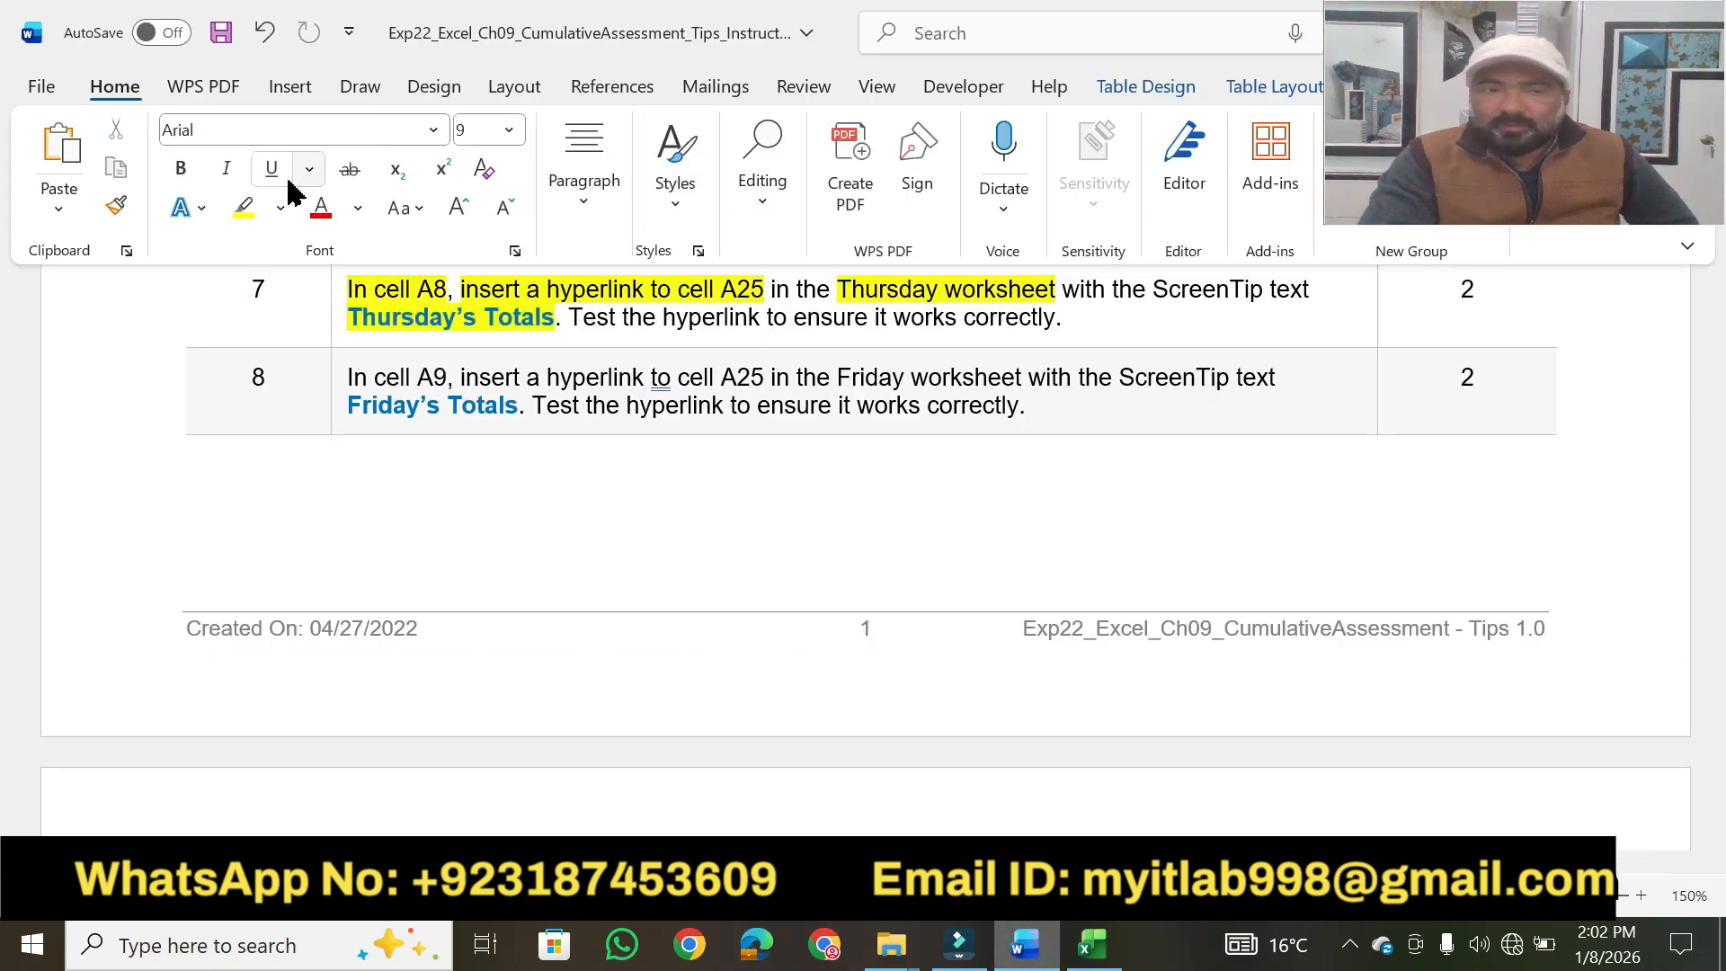
pyautogui.click(244, 207)
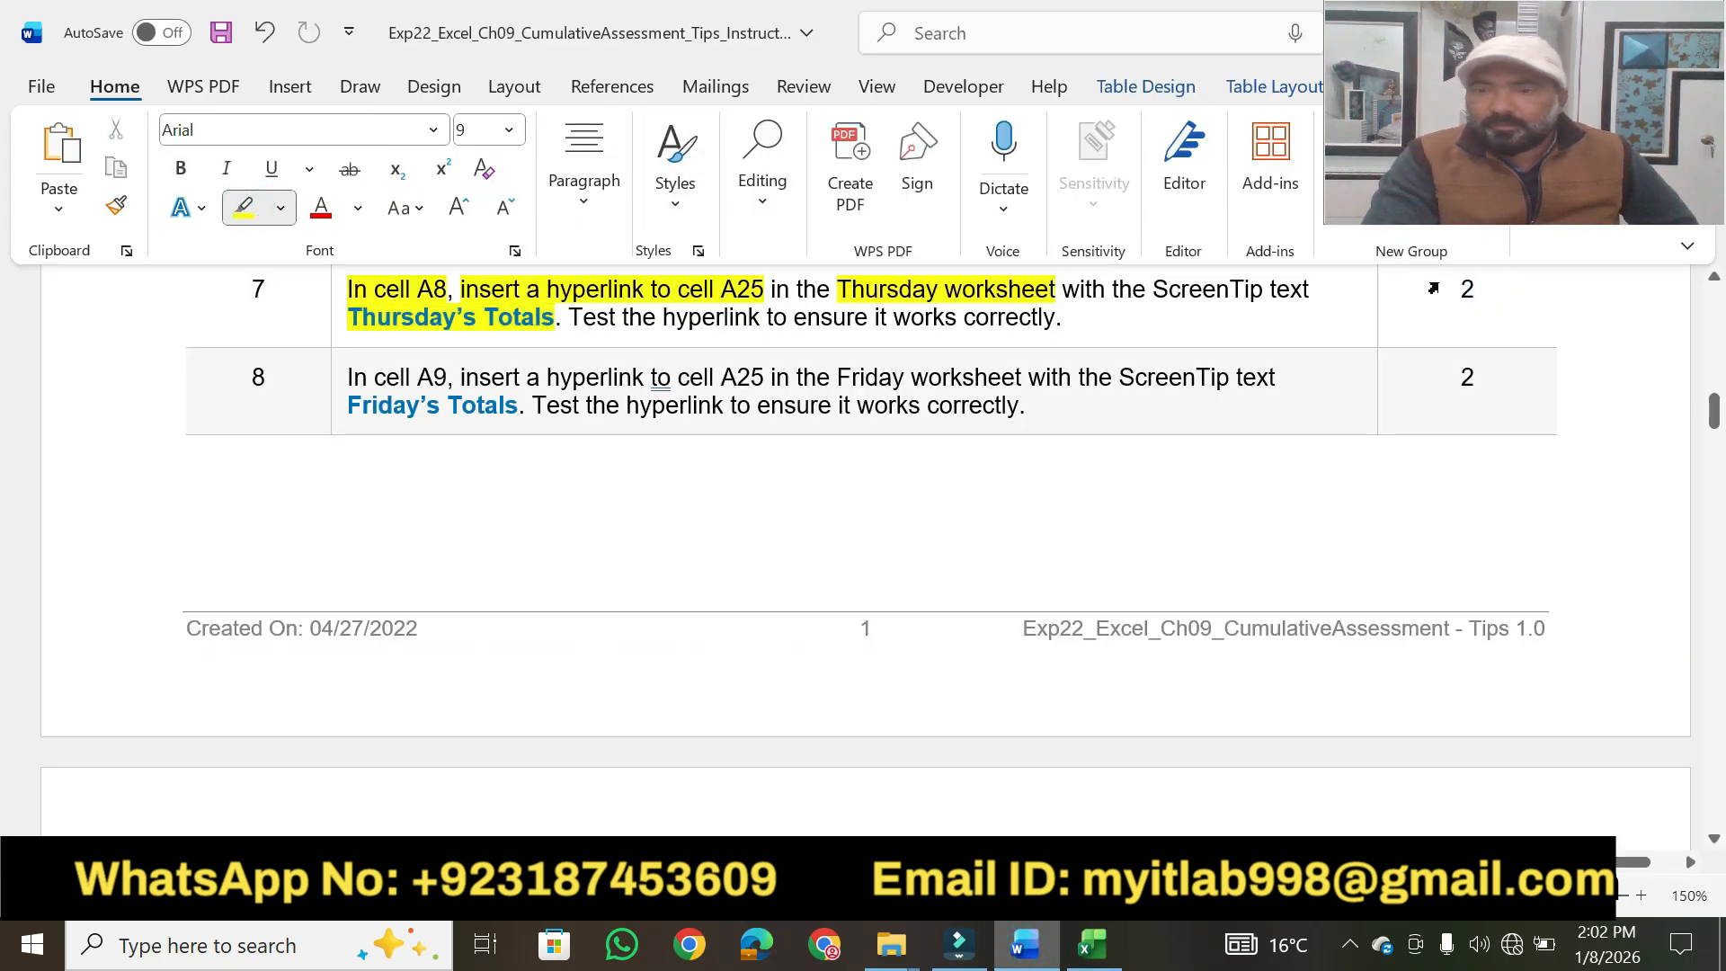
pyautogui.moveTo(1452, 297); pyautogui.dragTo(1476, 295)
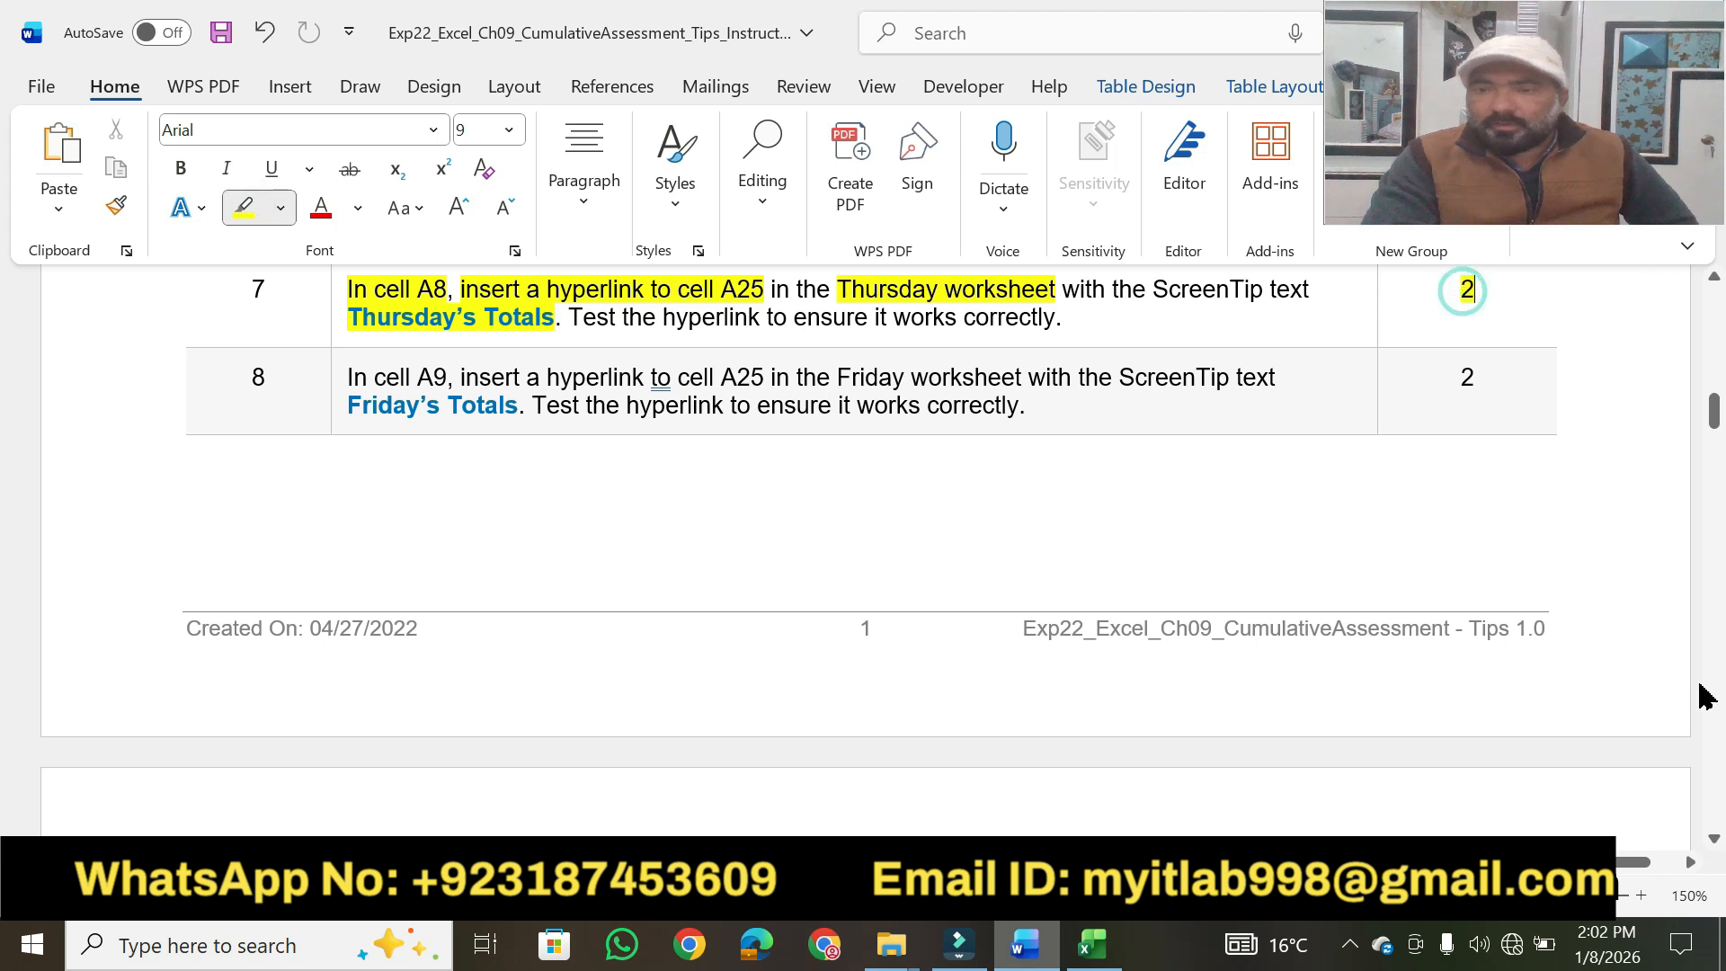
# Highlight step 8's key phrases in yellow, from "cell A9" through the hyperlink test, and select "Friday's Totals".
pyautogui.click(1716, 838)
pyautogui.click(1716, 838)
pyautogui.click(1715, 838)
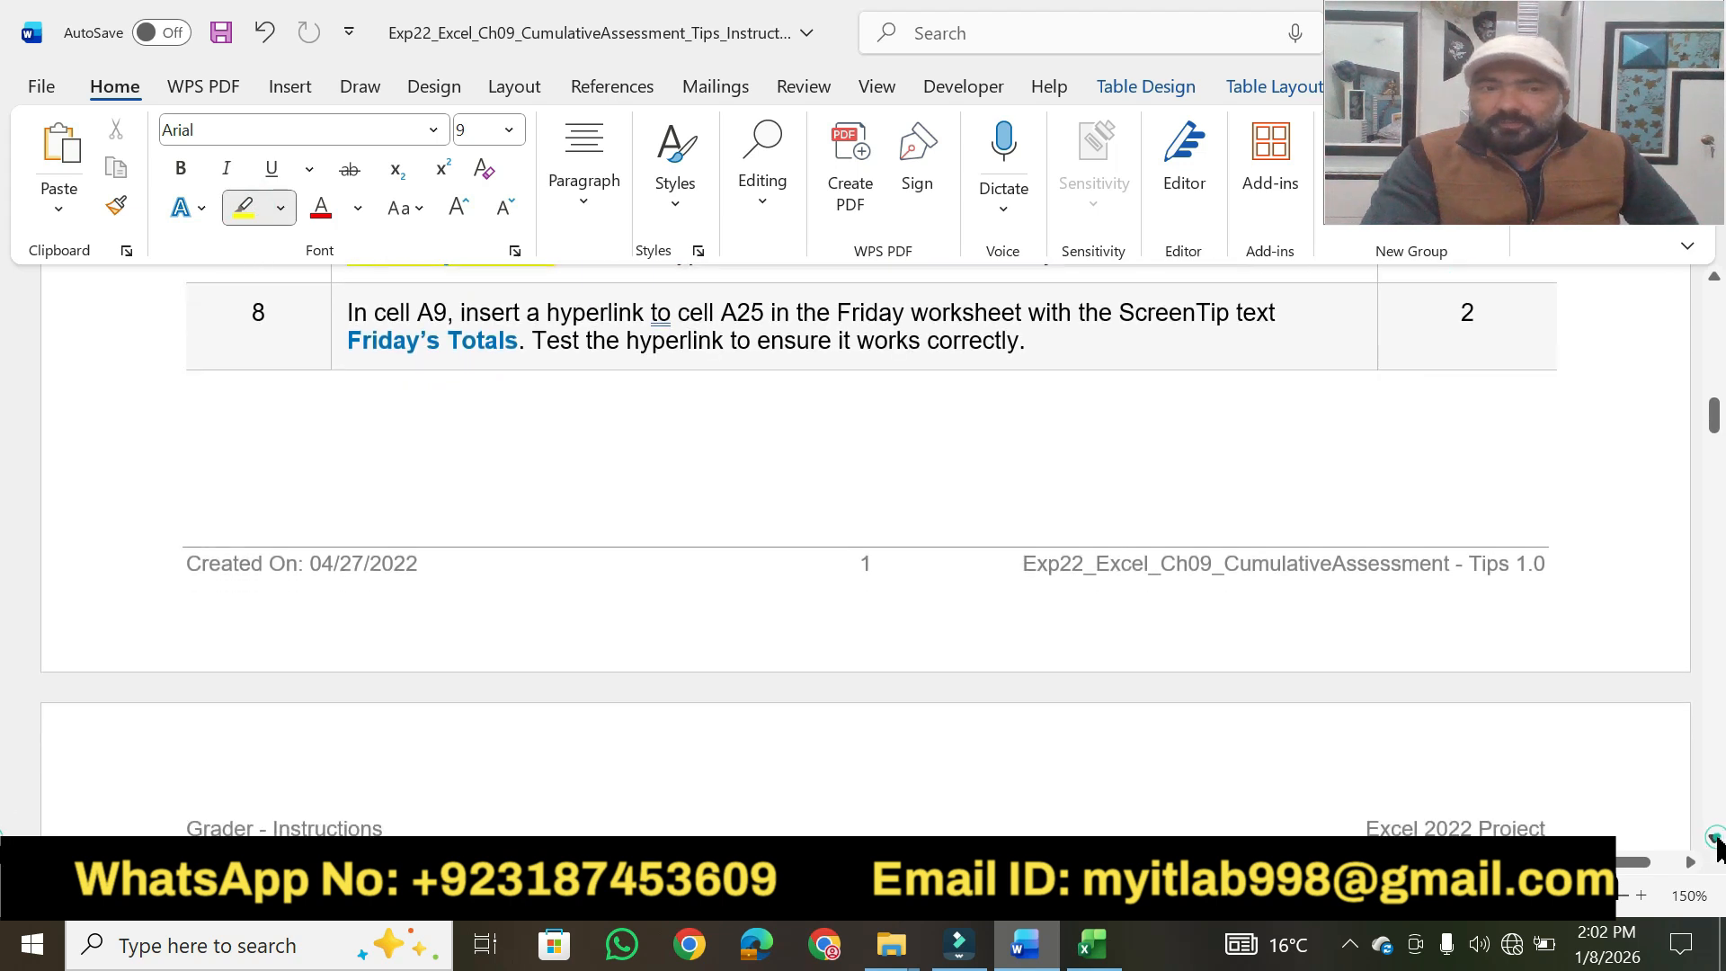
pyautogui.click(1716, 838)
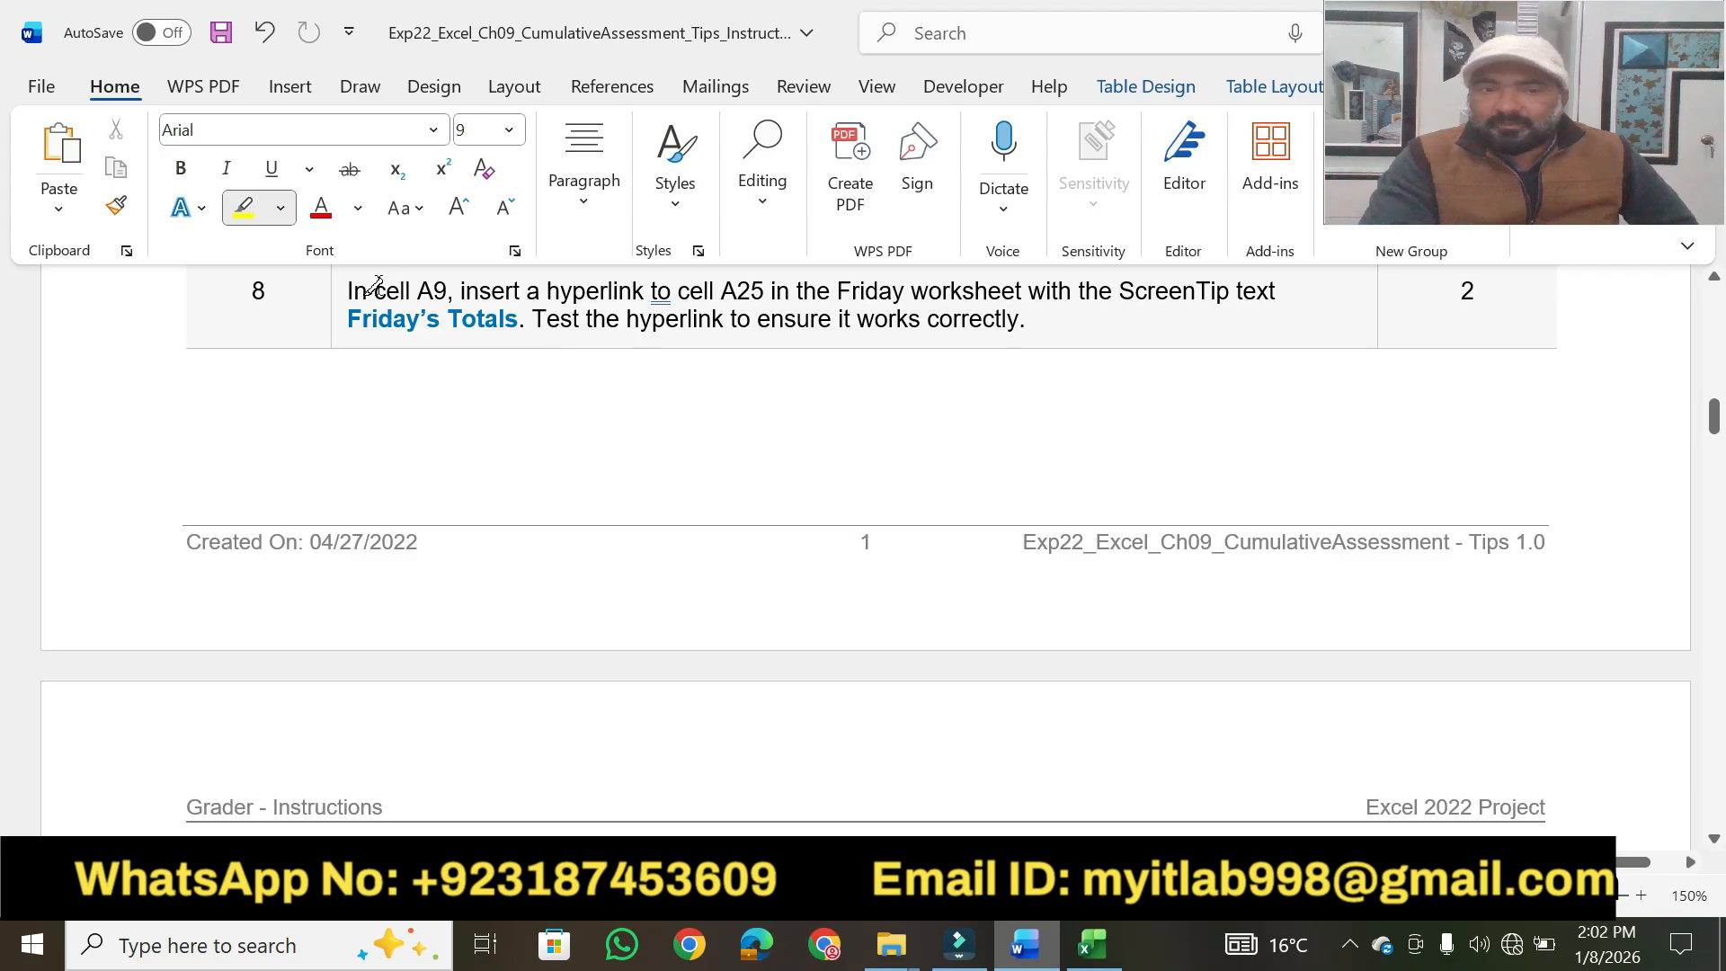
pyautogui.moveTo(375, 291); pyautogui.dragTo(935, 281)
pyautogui.moveTo(1113, 296); pyautogui.dragTo(1276, 290)
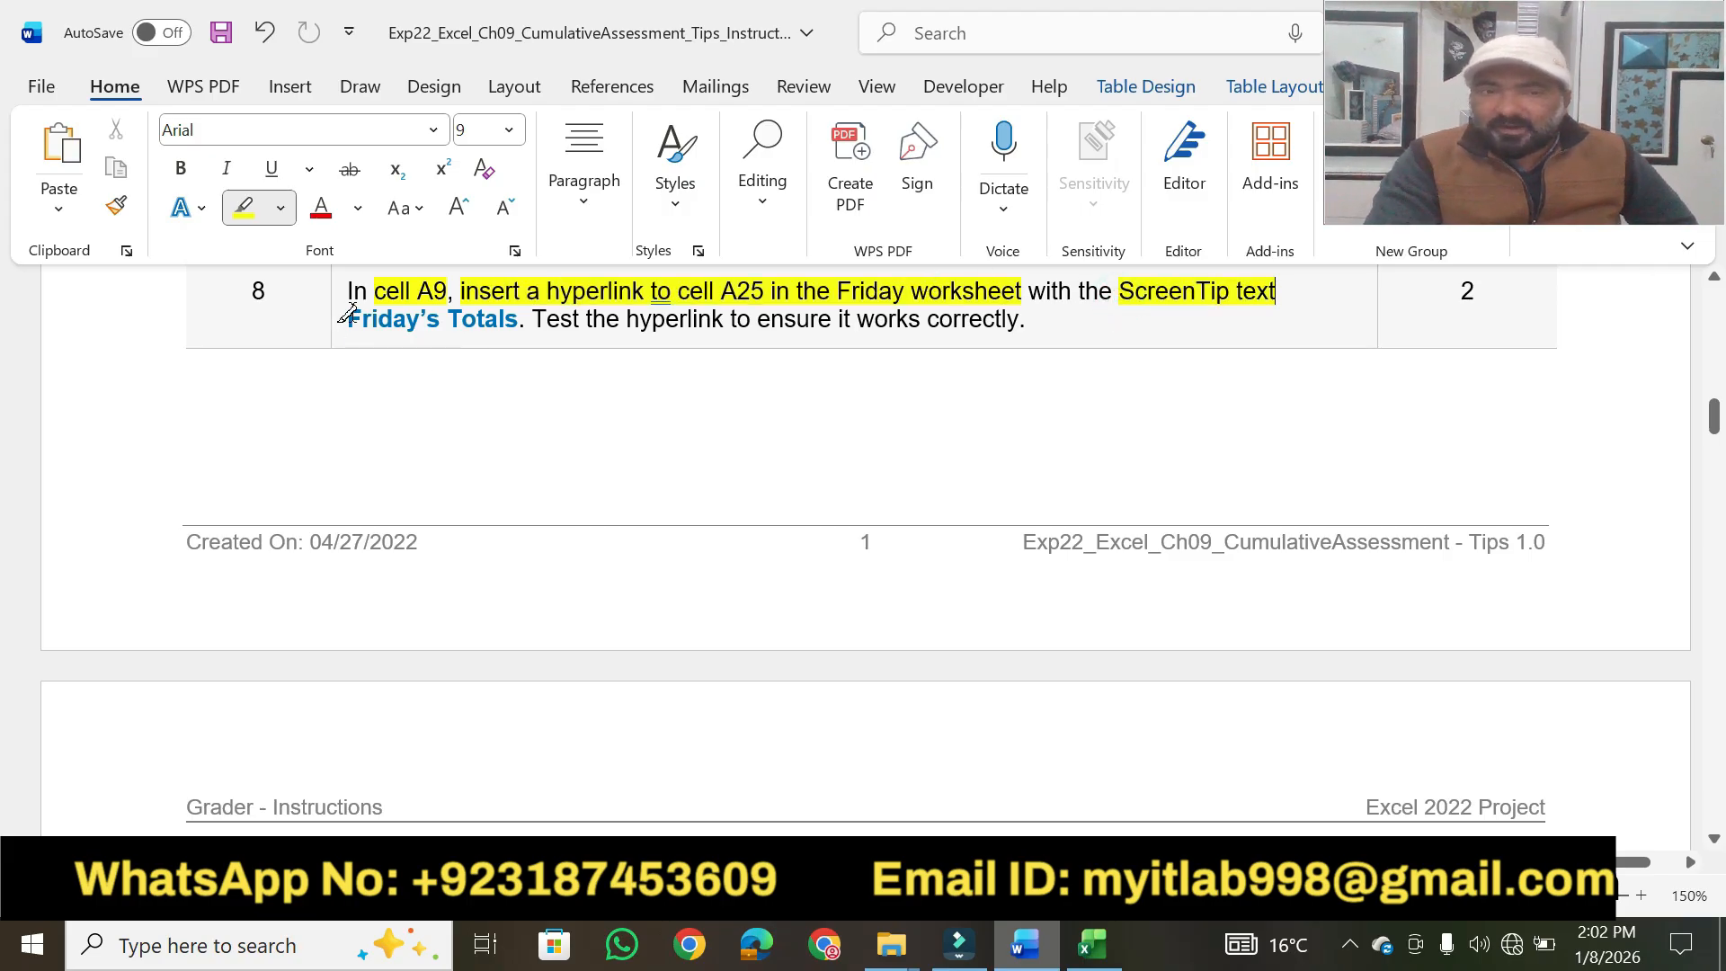
pyautogui.moveTo(351, 314); pyautogui.dragTo(521, 320)
pyautogui.moveTo(627, 319); pyautogui.dragTo(960, 318)
pyautogui.press('Escape')
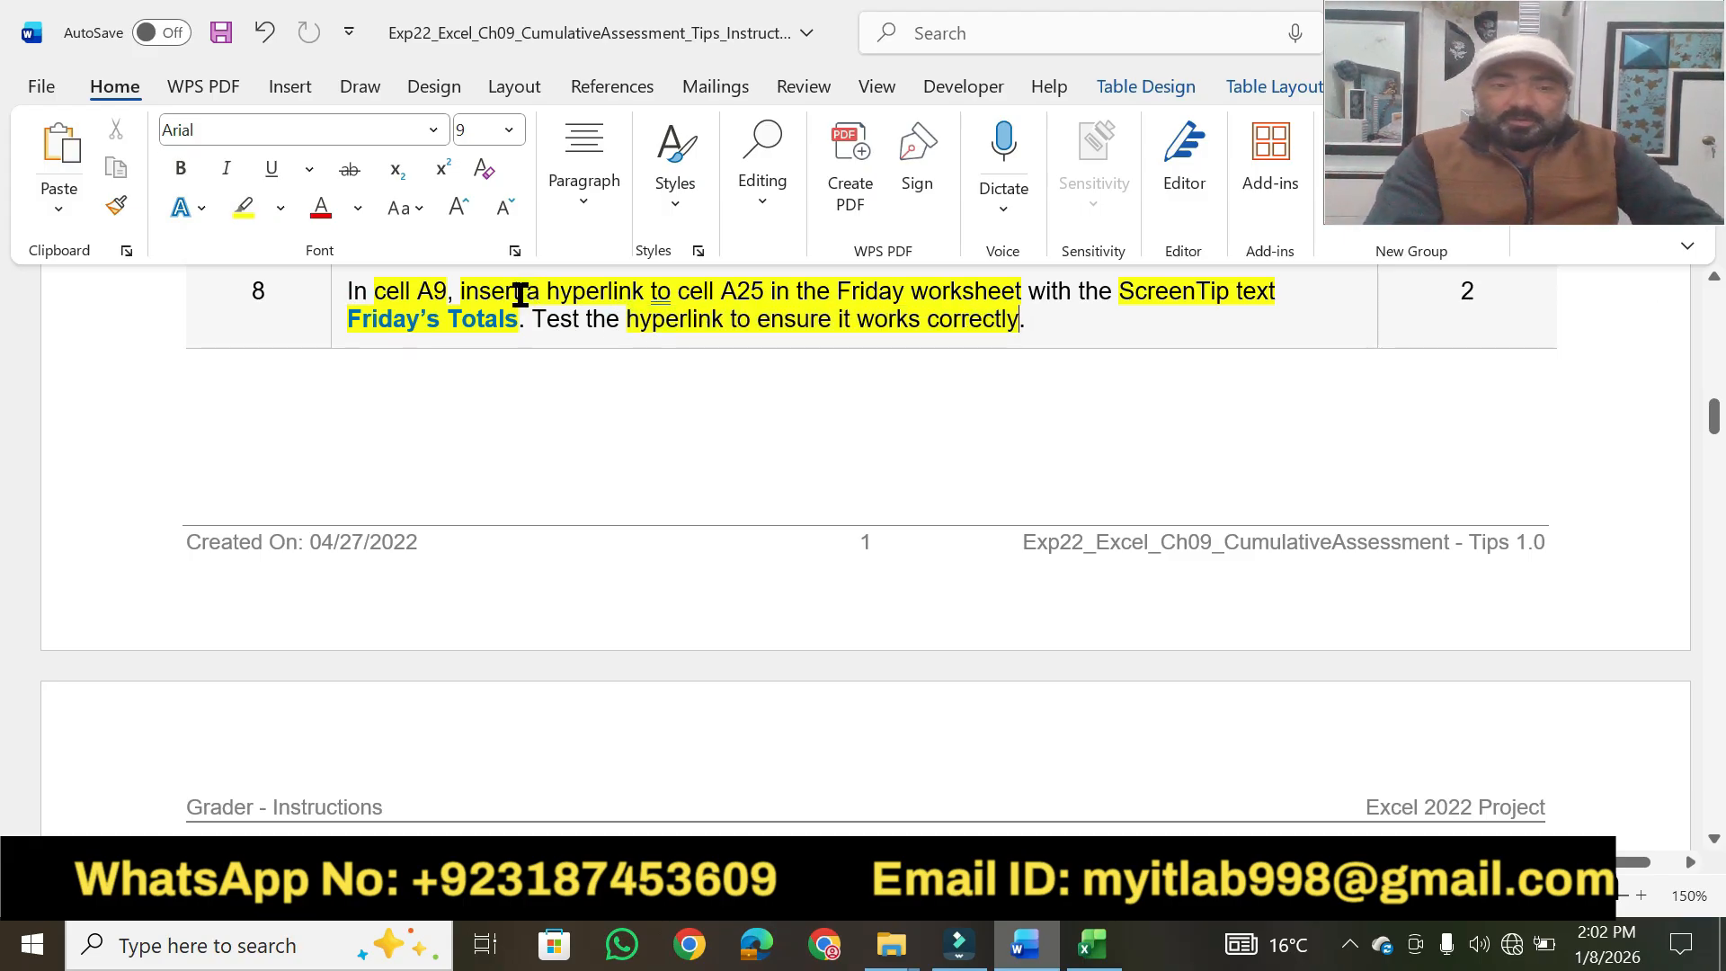
pyautogui.moveTo(503, 326); pyautogui.dragTo(393, 328)
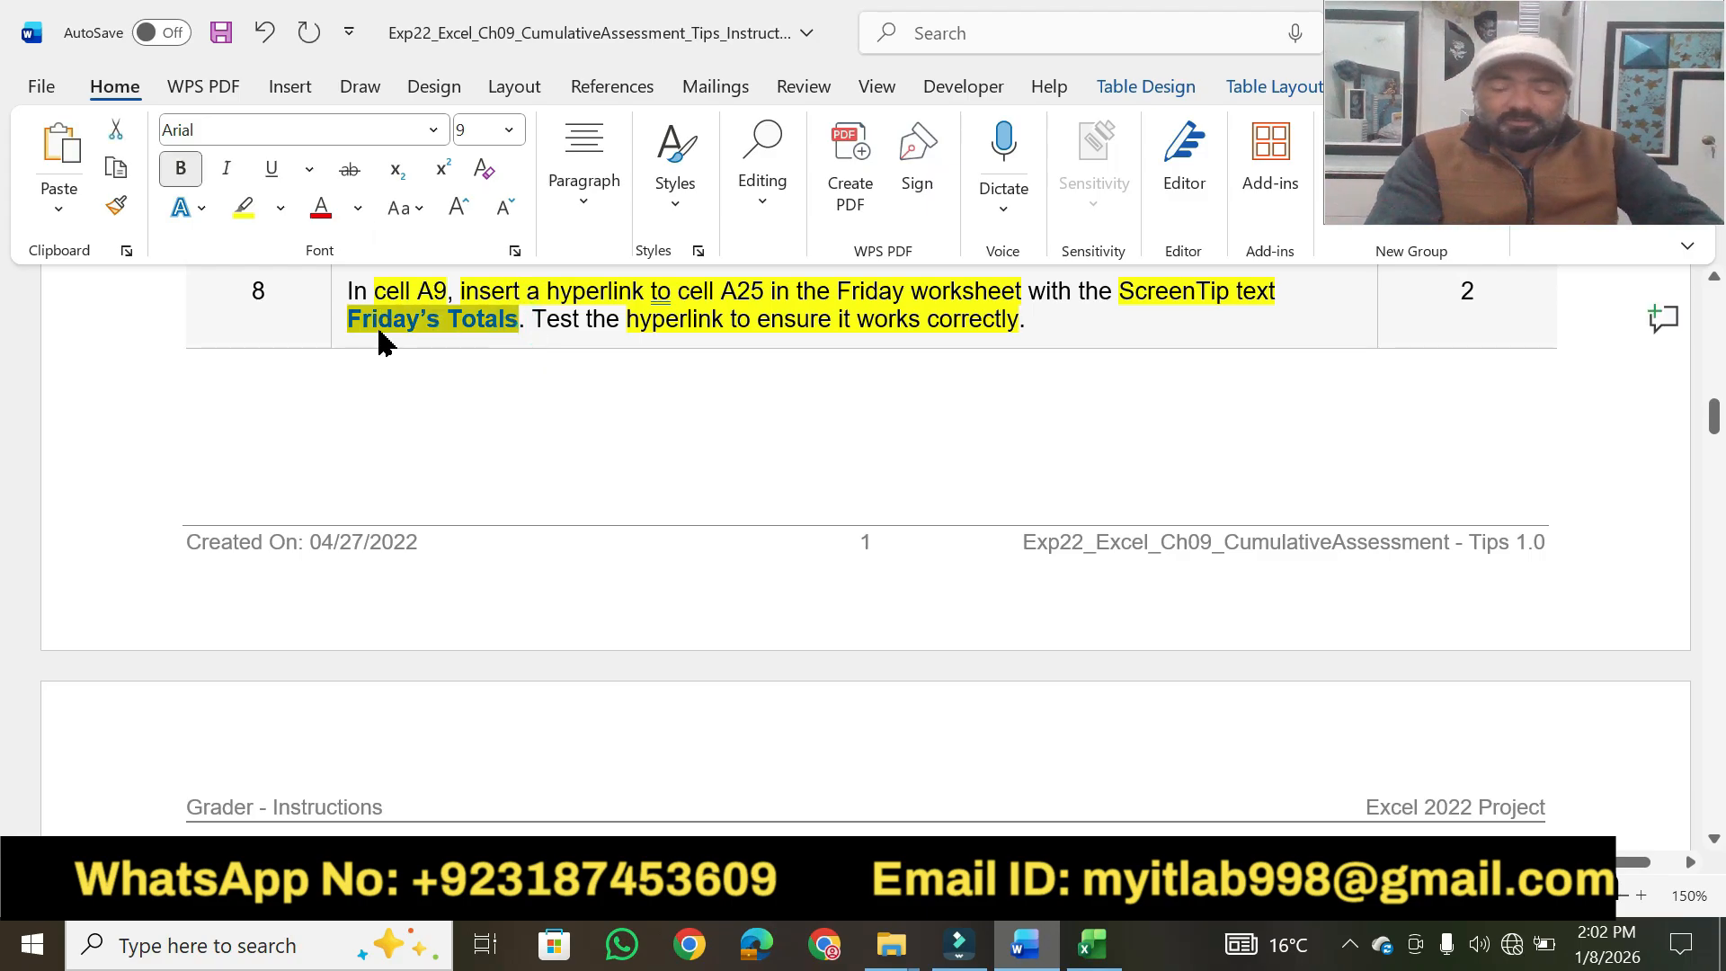
# Switch to Excel and start a hyperlink in cell A9 that targets cell A25 on the Friday worksheet.
pyautogui.click(1093, 966)
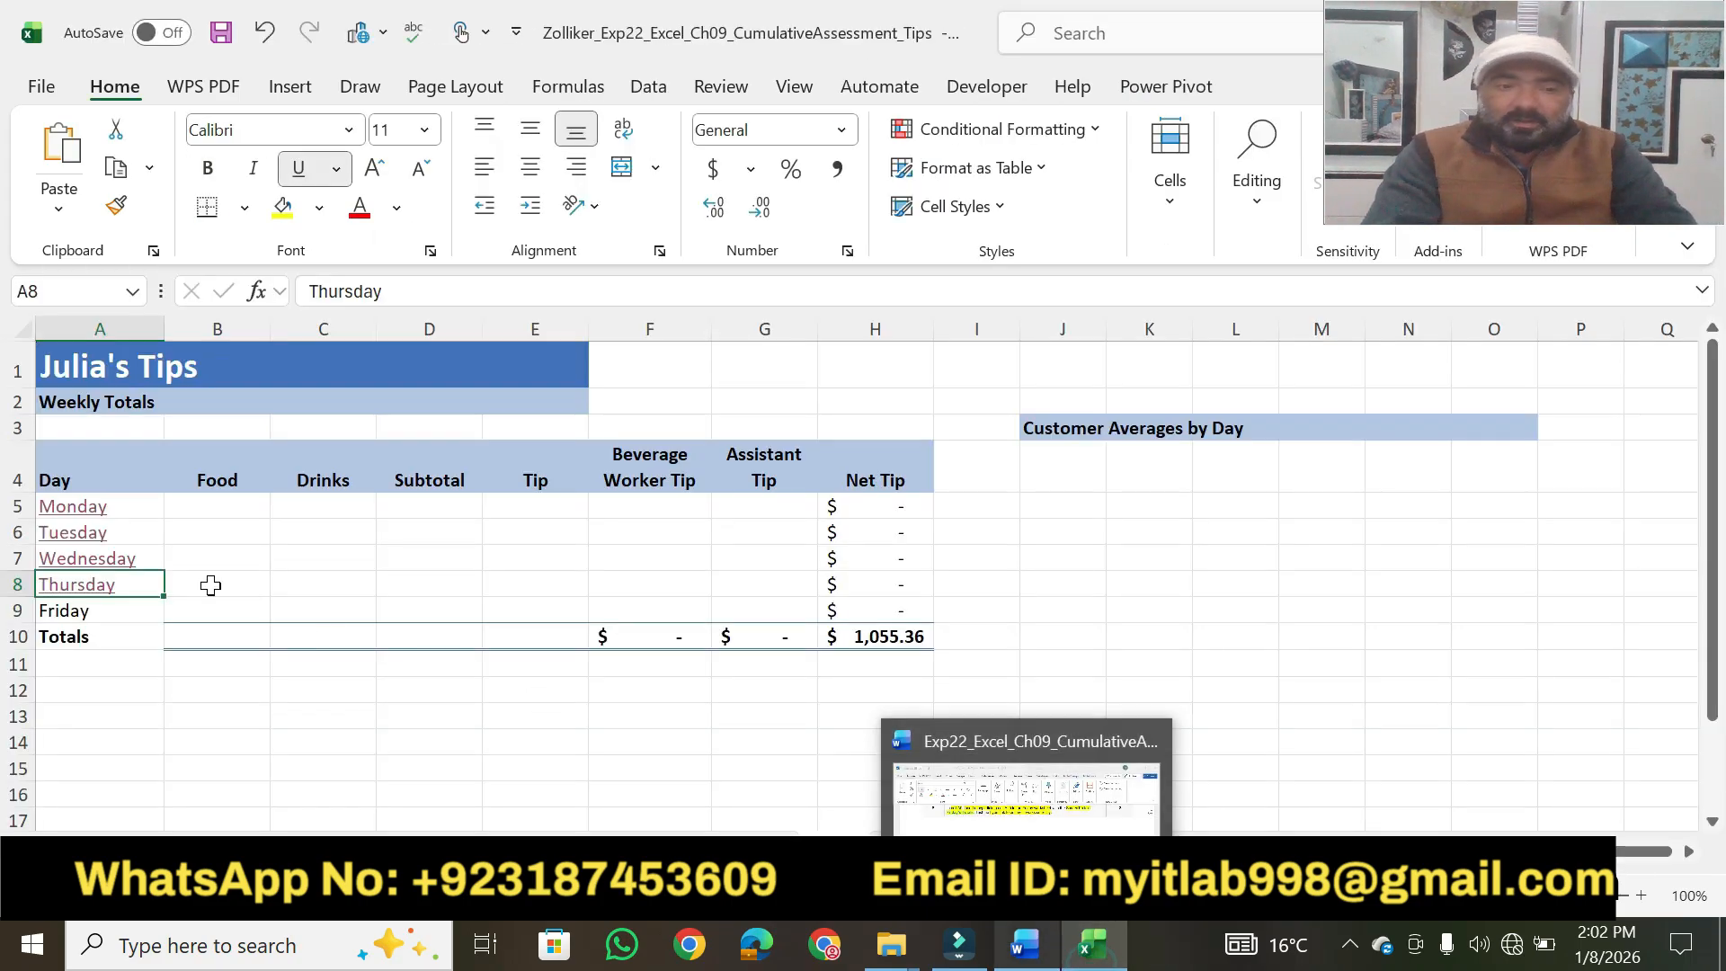
pyautogui.click(59, 617)
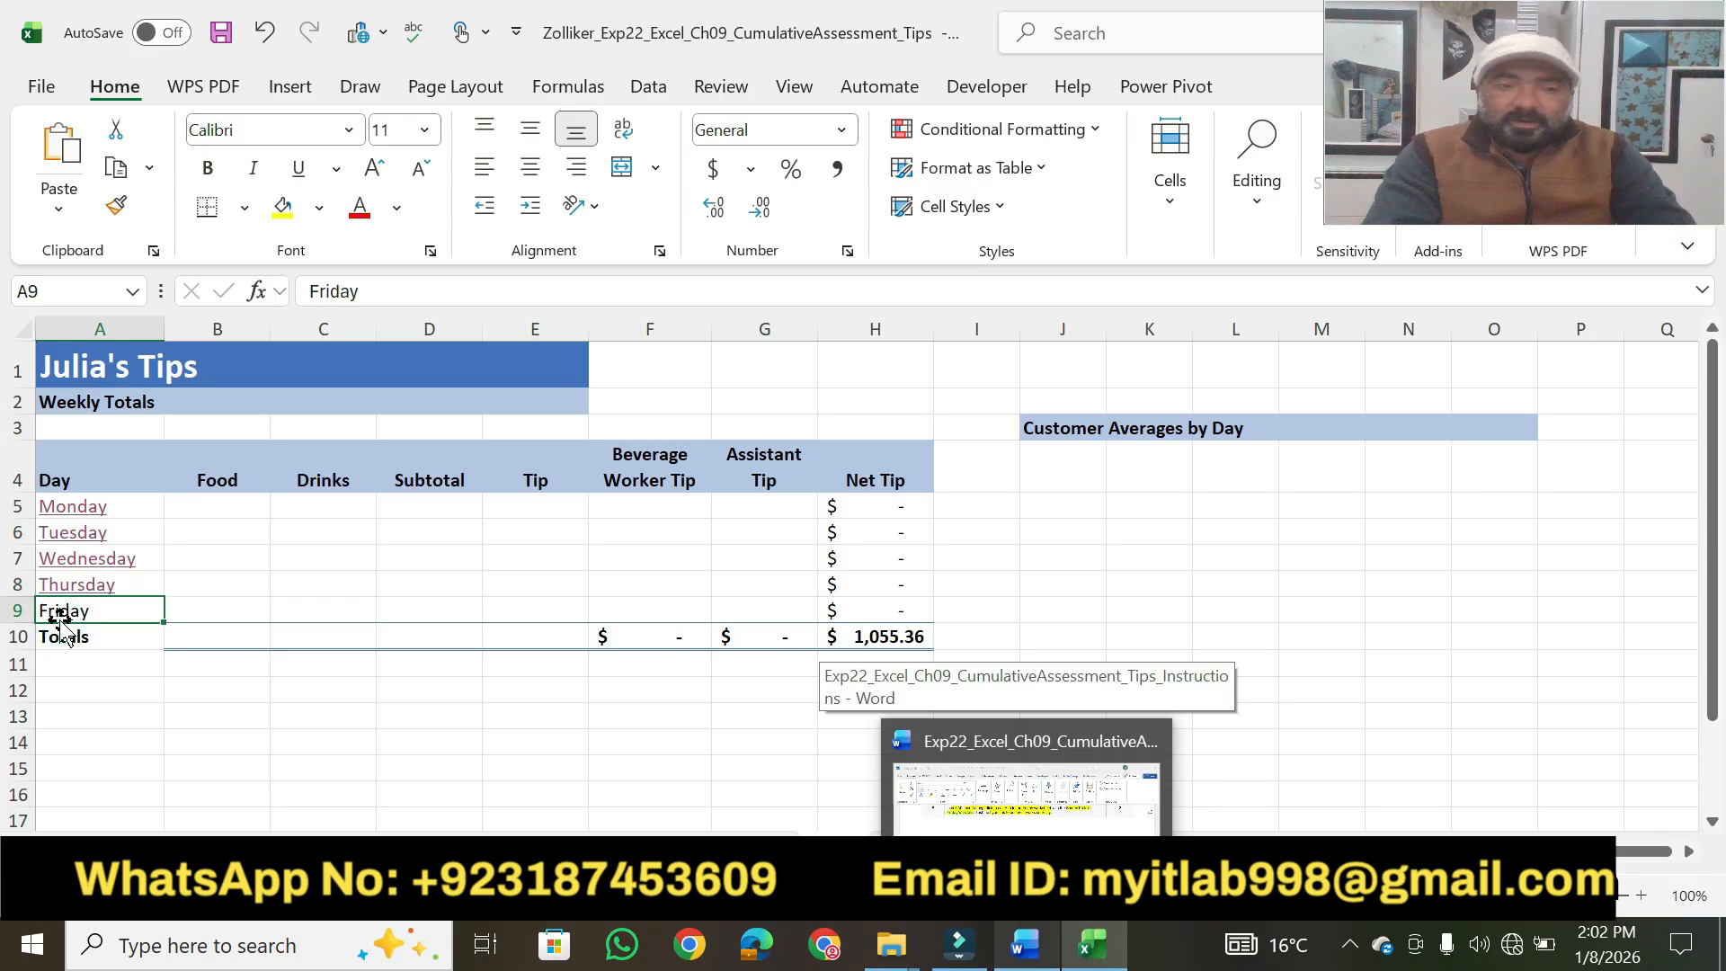
pyautogui.rightClick(62, 610)
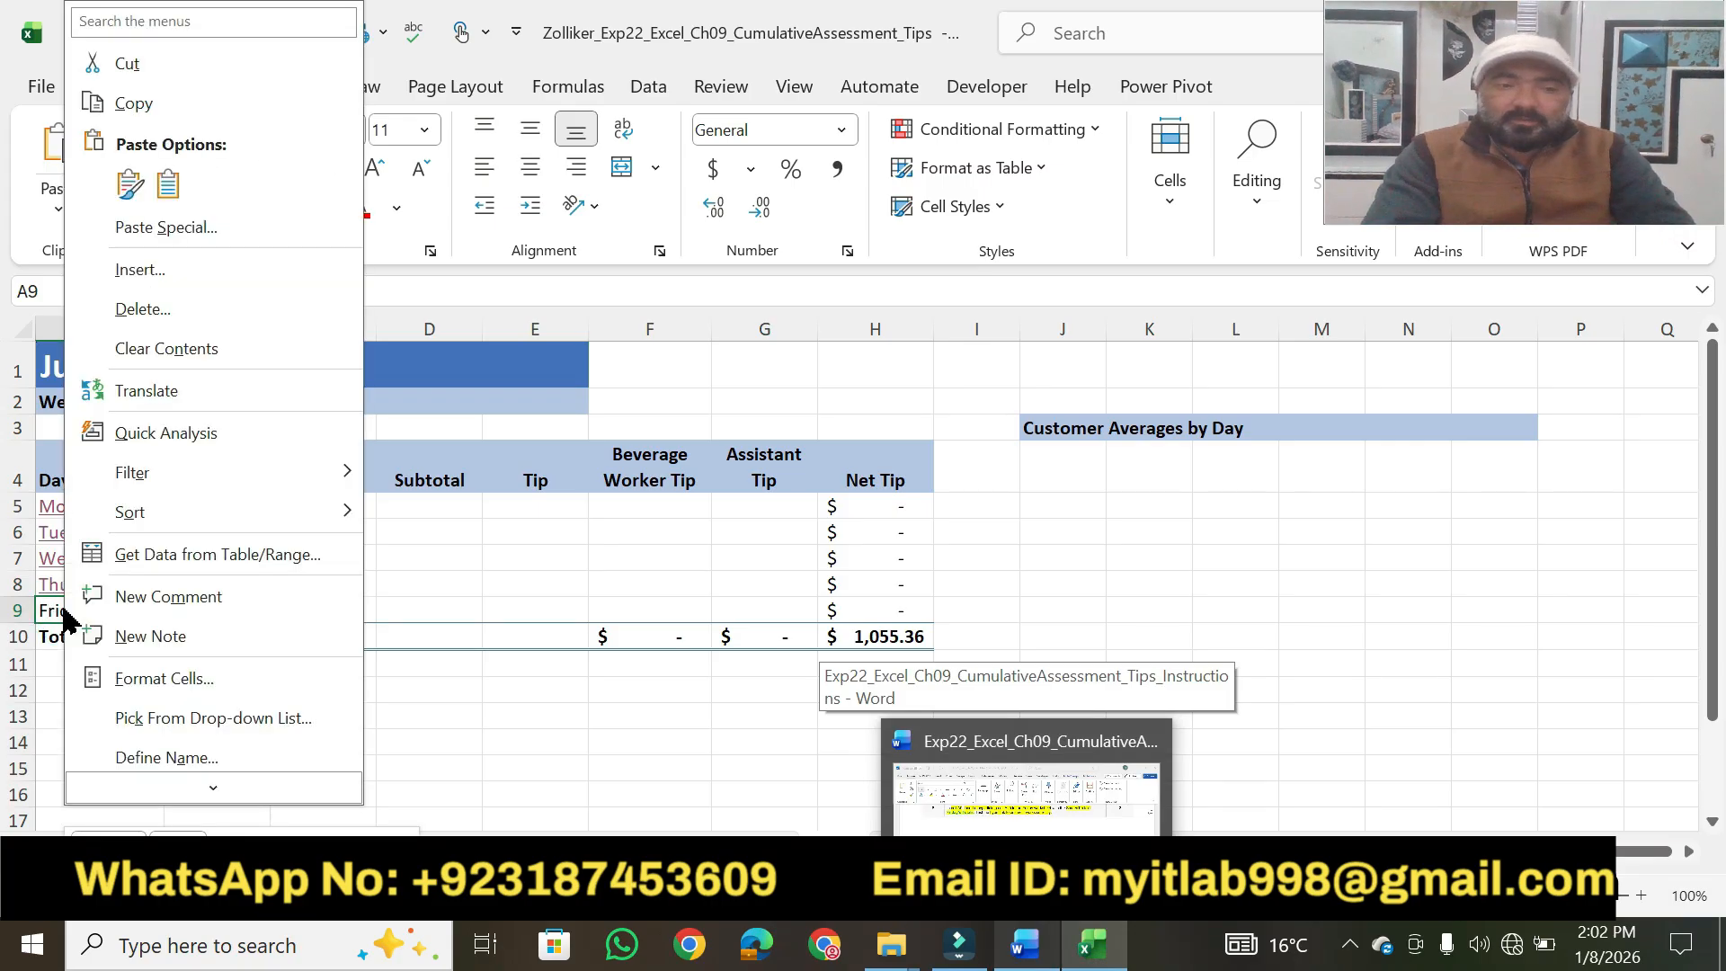
pyautogui.moveTo(174, 792)
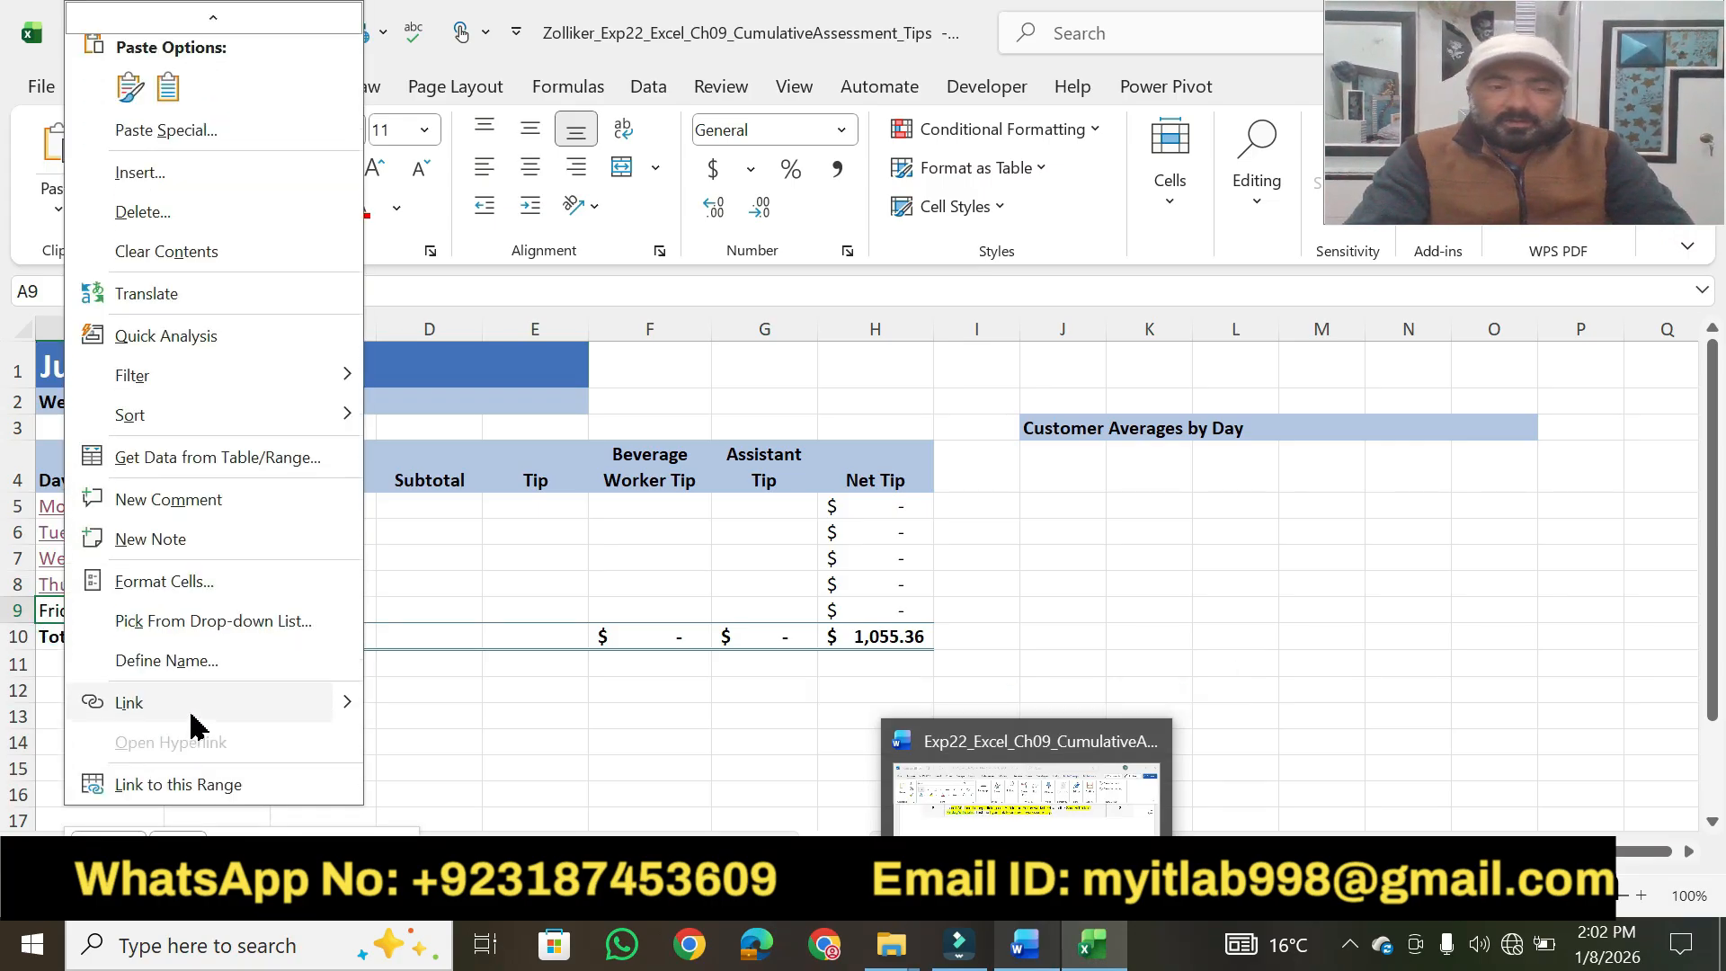
pyautogui.click(191, 712)
pyautogui.click(814, 610)
pyautogui.click(793, 401)
pyautogui.press('BackSpace')
pyautogui.write('25')
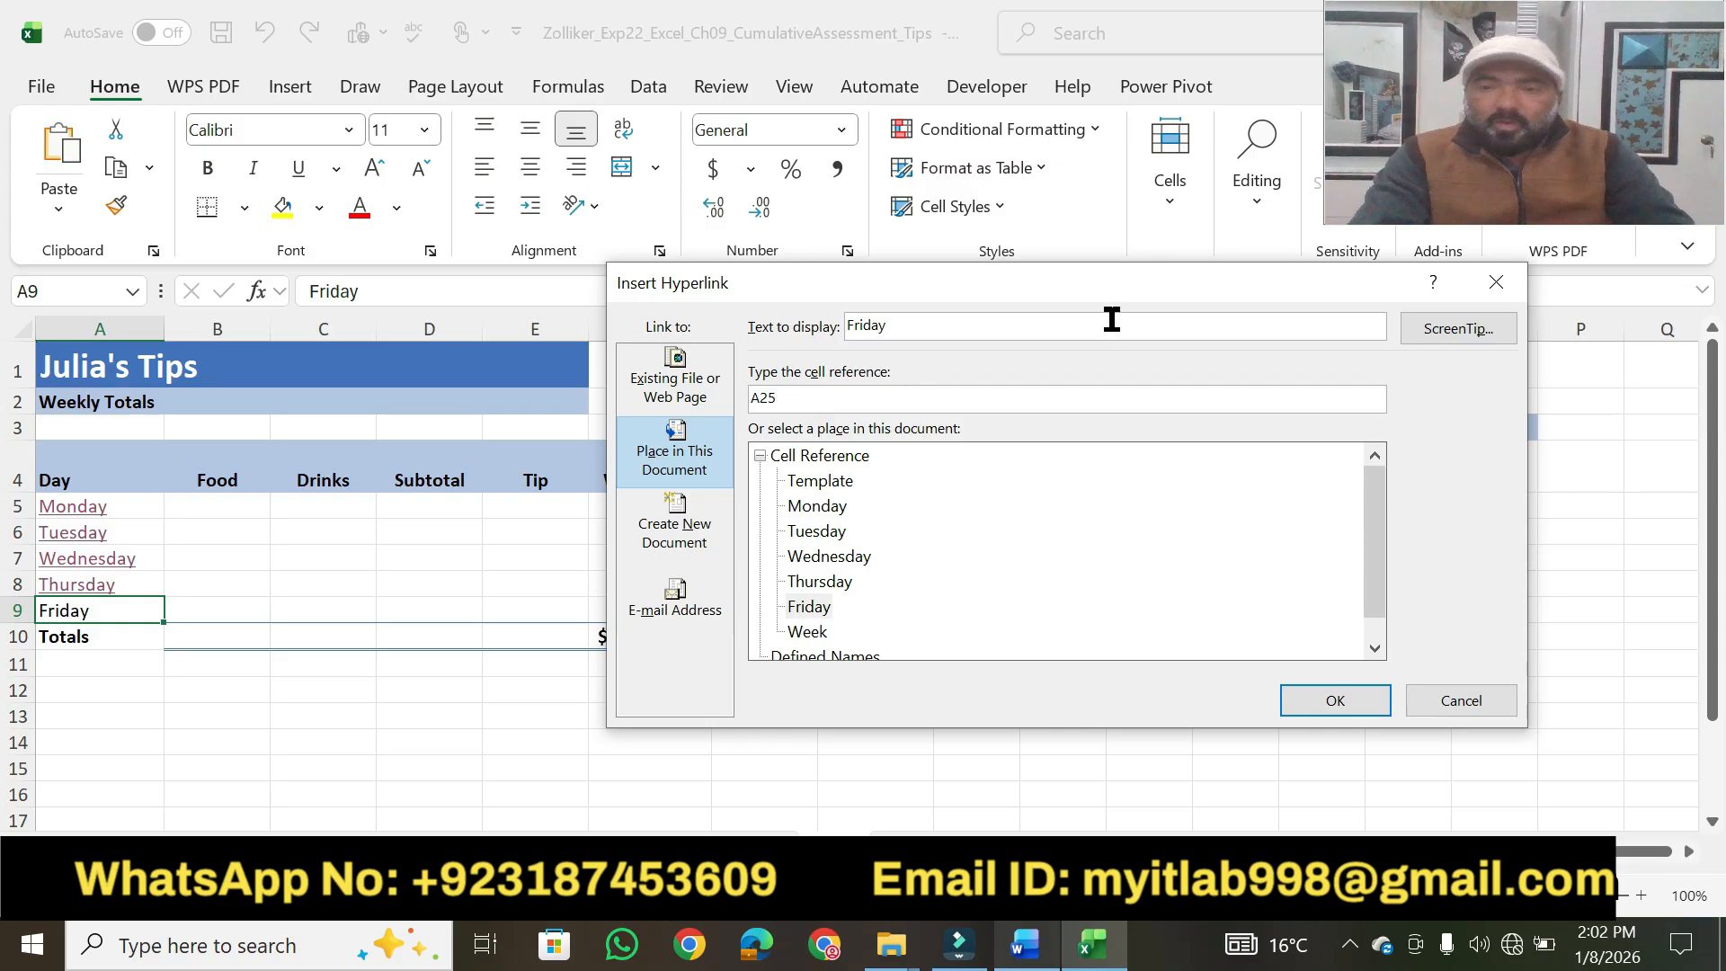
# Set the hyperlink's ScreenTip text to "Friday's Totals" and insert the link.
pyautogui.click(1410, 328)
pyautogui.write("Friday's Totals")
pyautogui.click(1114, 551)
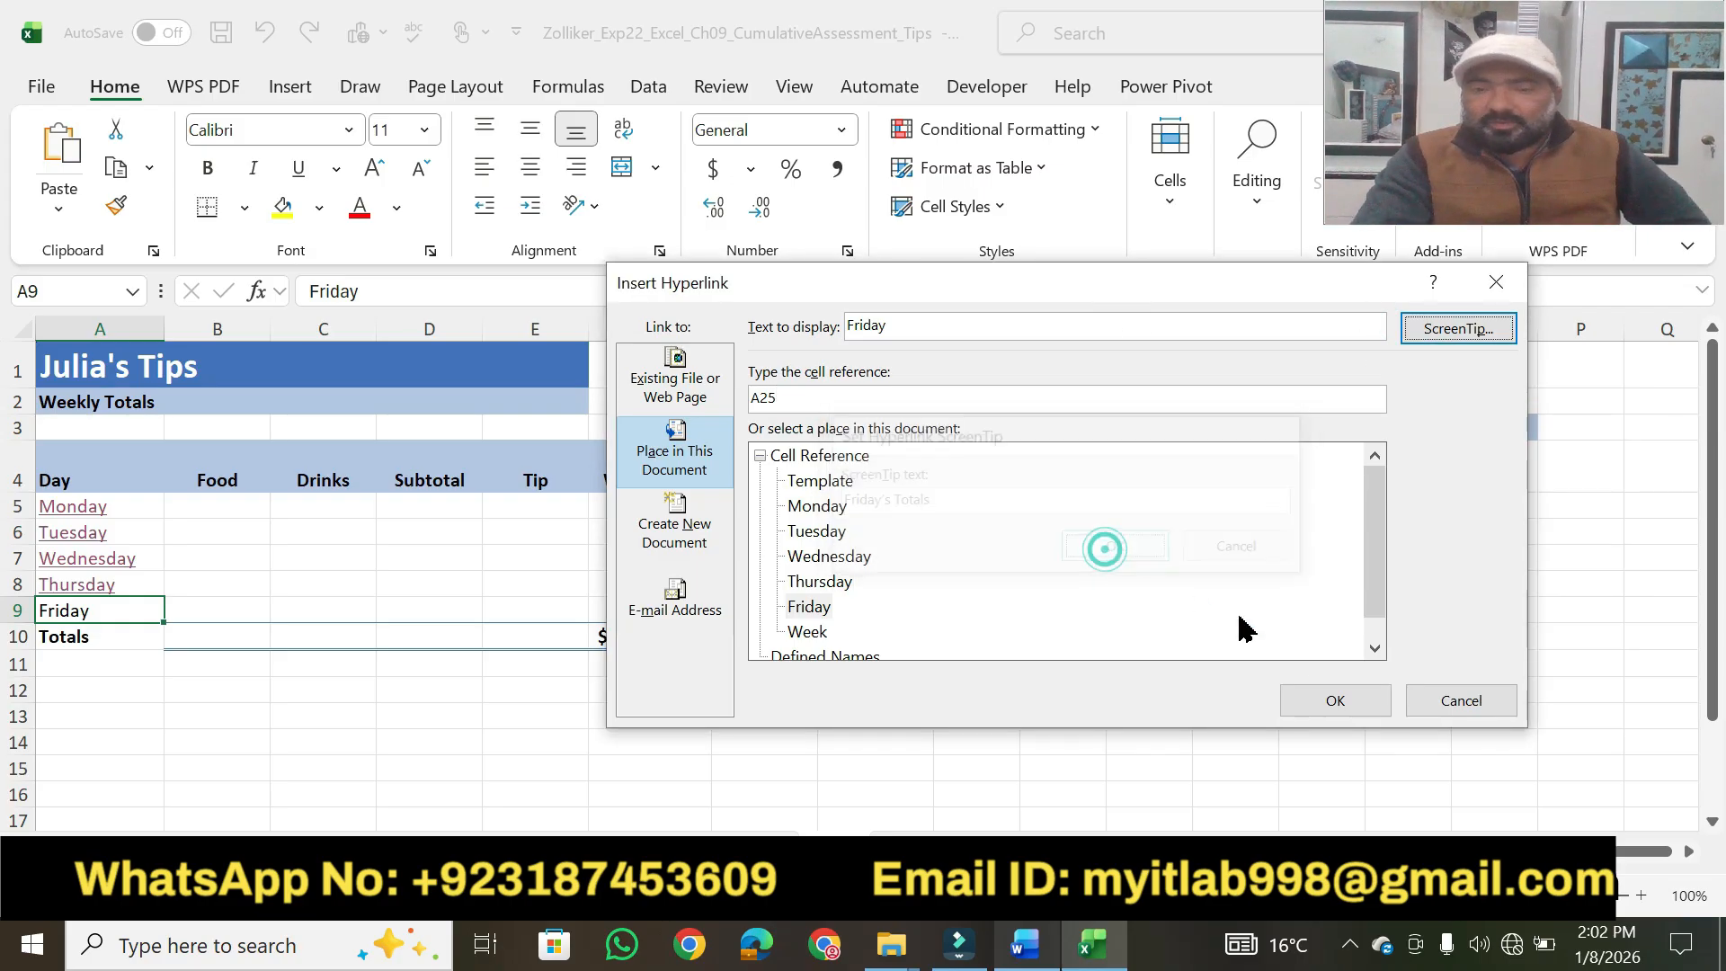
pyautogui.click(1325, 699)
# Test the Friday hyperlink in cell A9 by following it to its target cell.
pyautogui.click(1005, 724)
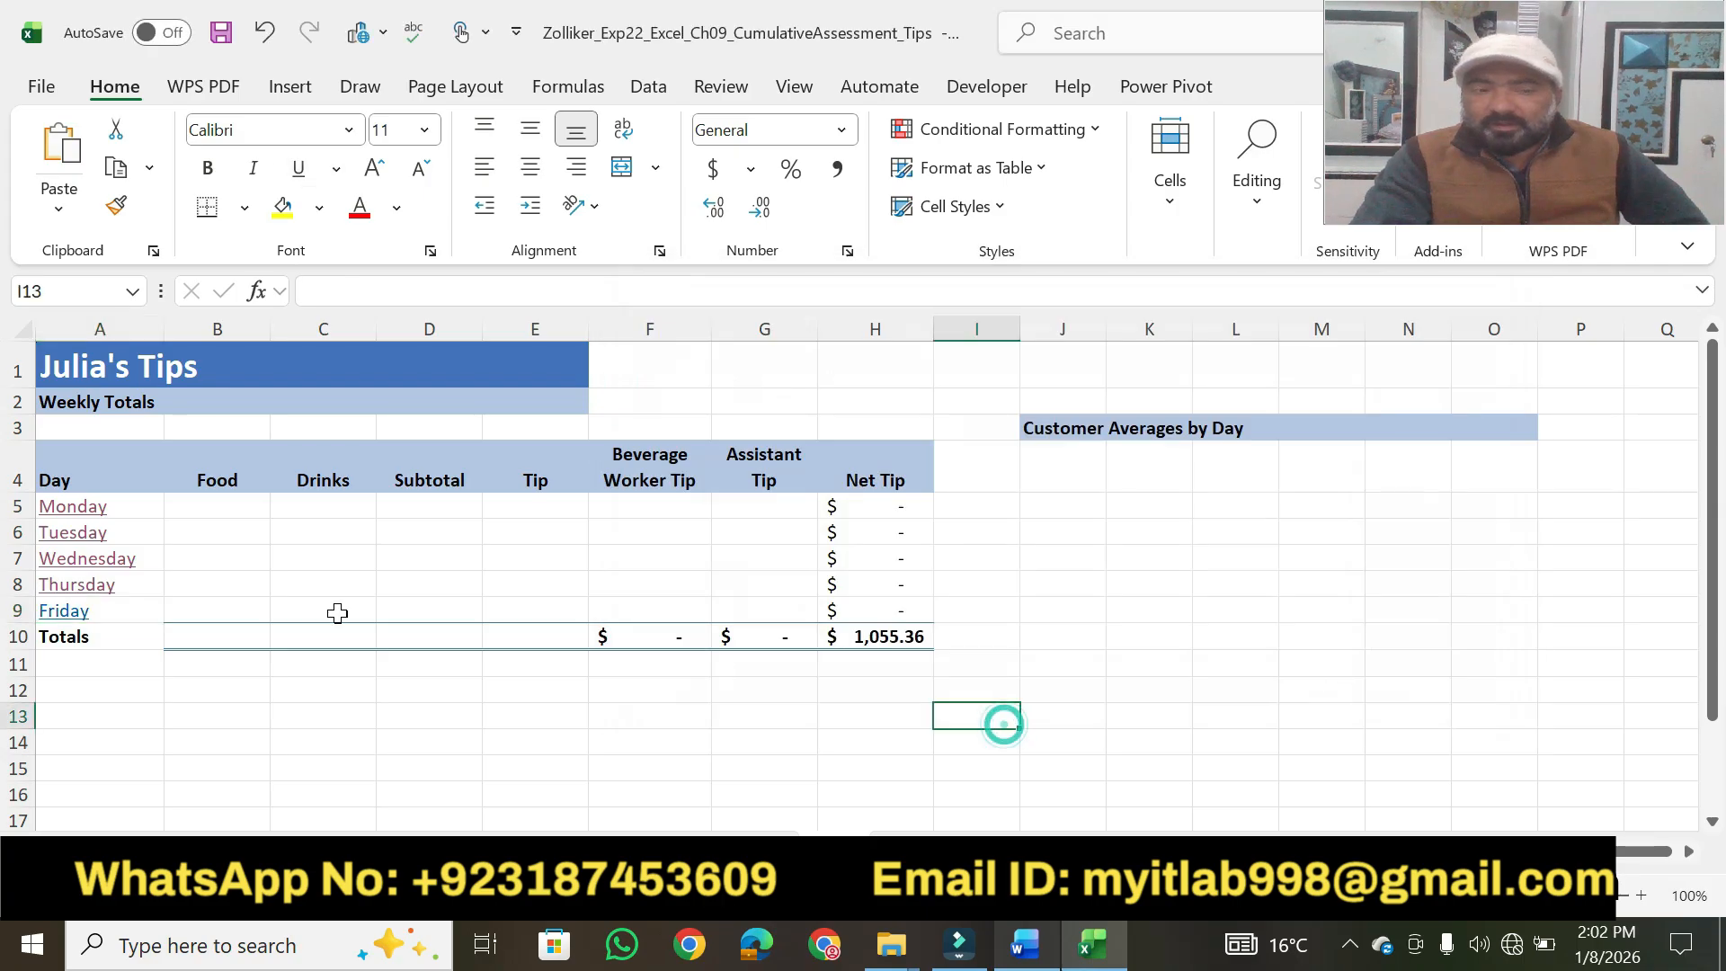
pyautogui.click(79, 626)
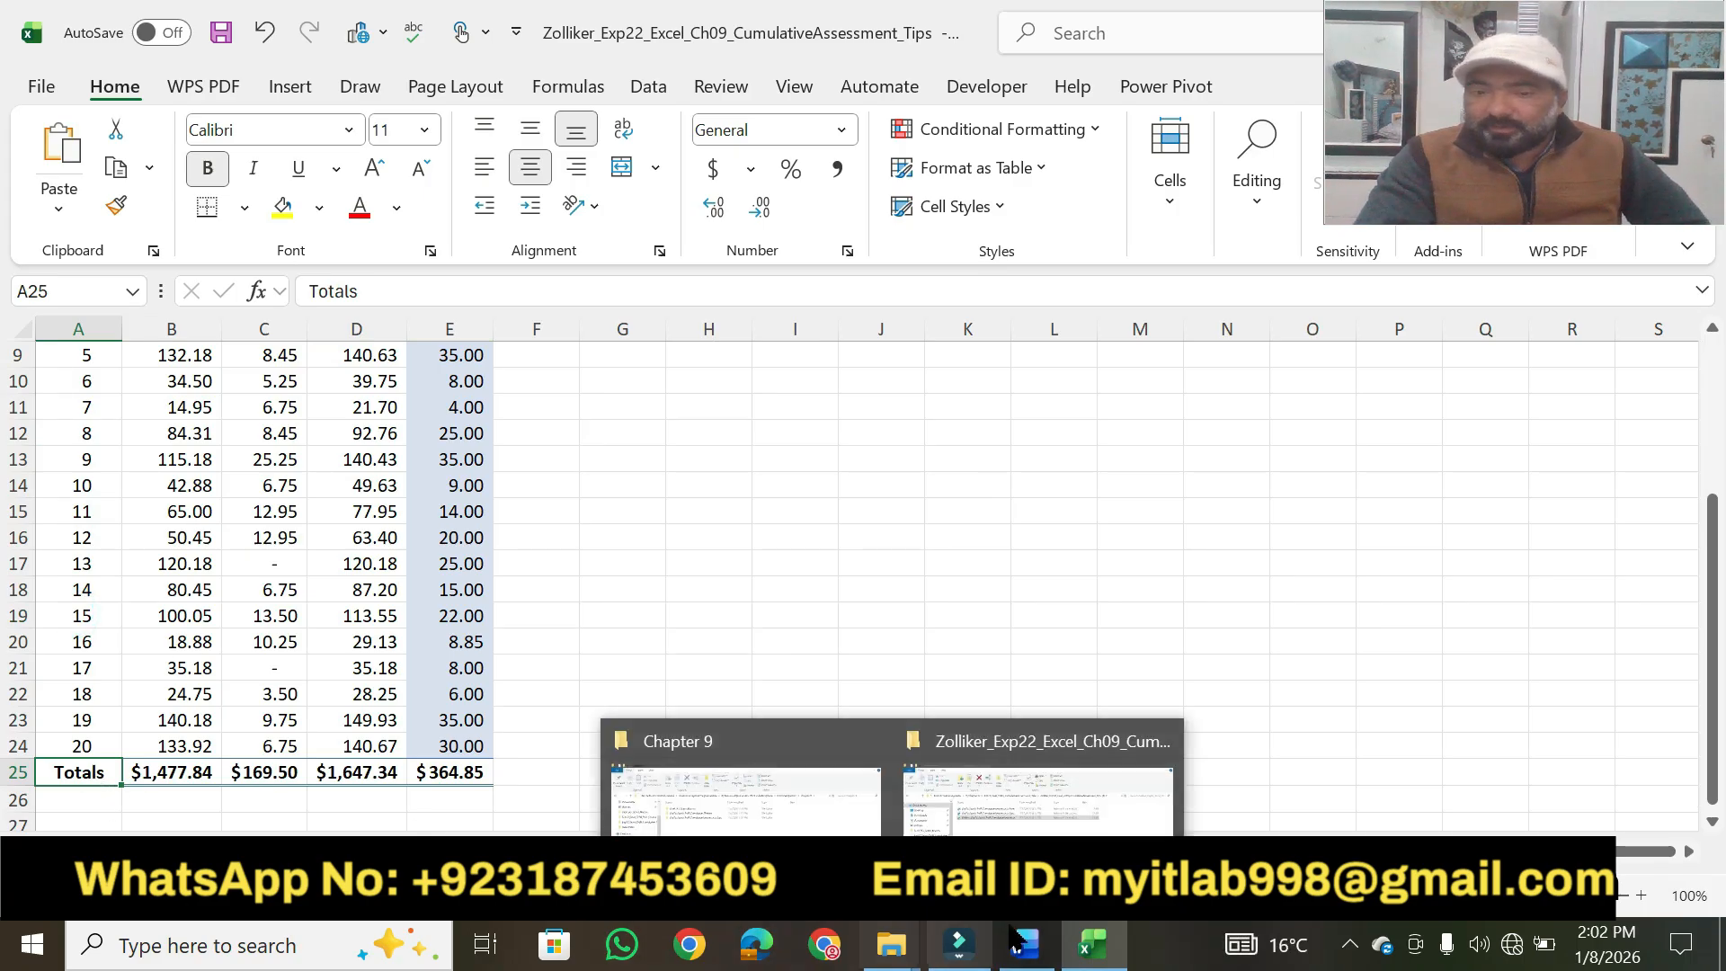
# Switch to the Word instructions and highlight step 8's points value in yellow.
pyautogui.click(1052, 955)
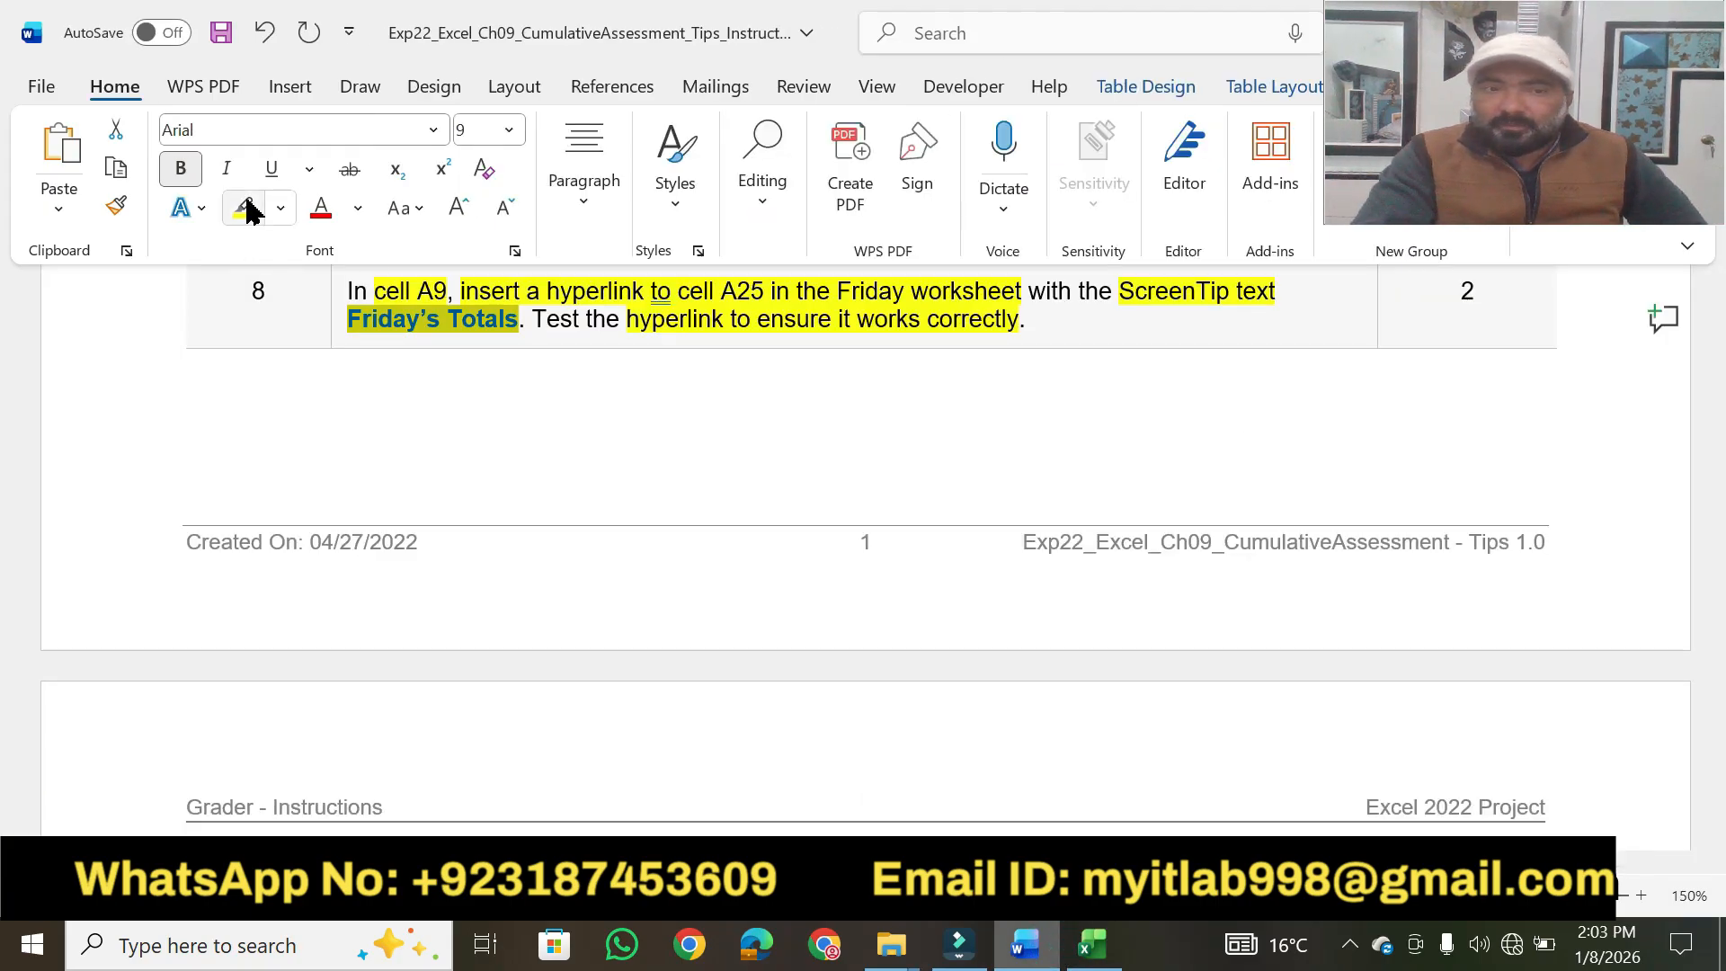
pyautogui.click(1446, 298)
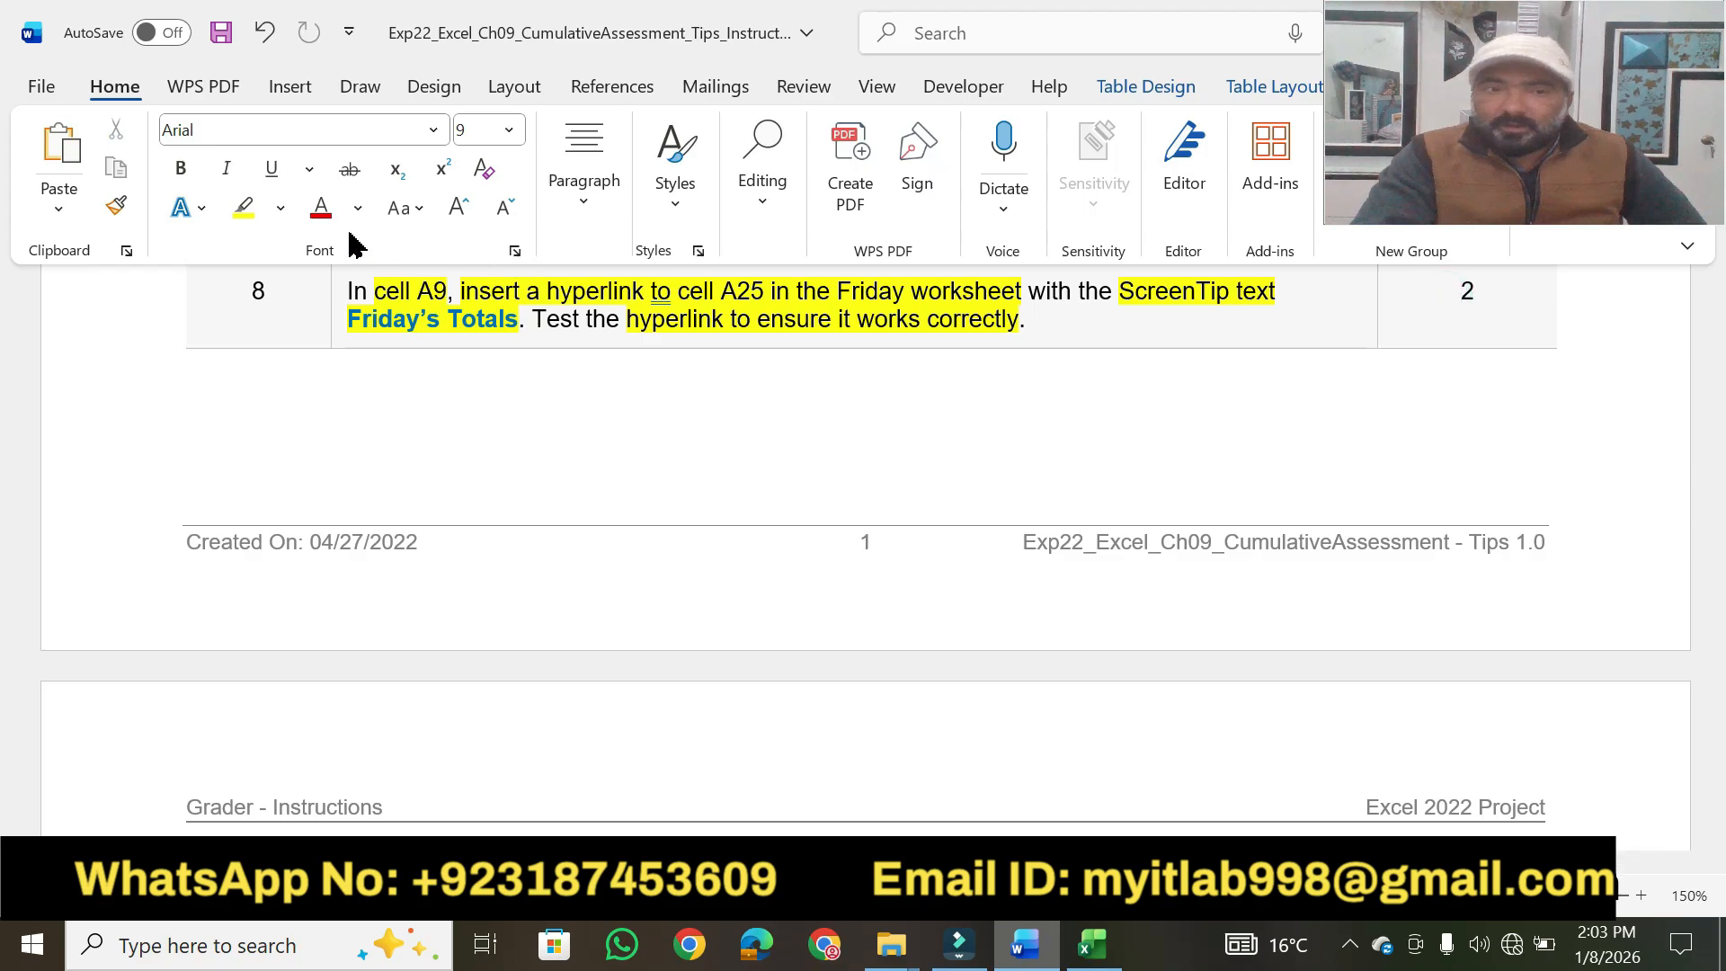
pyautogui.click(242, 208)
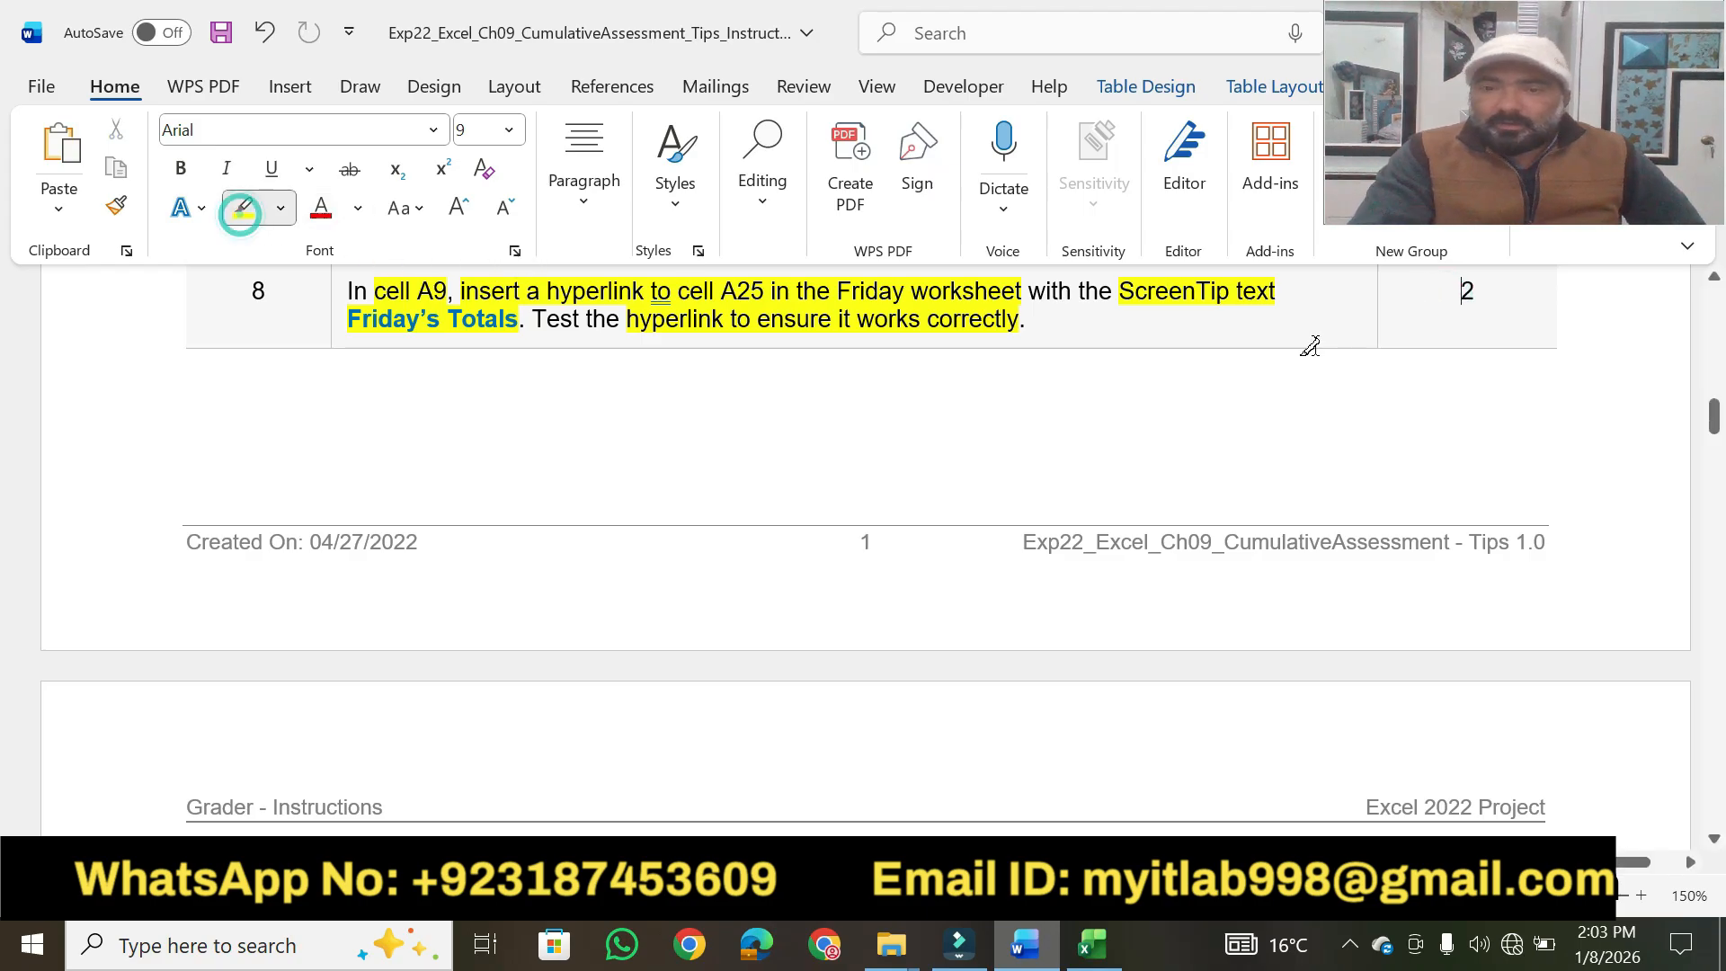
pyautogui.click(1459, 291)
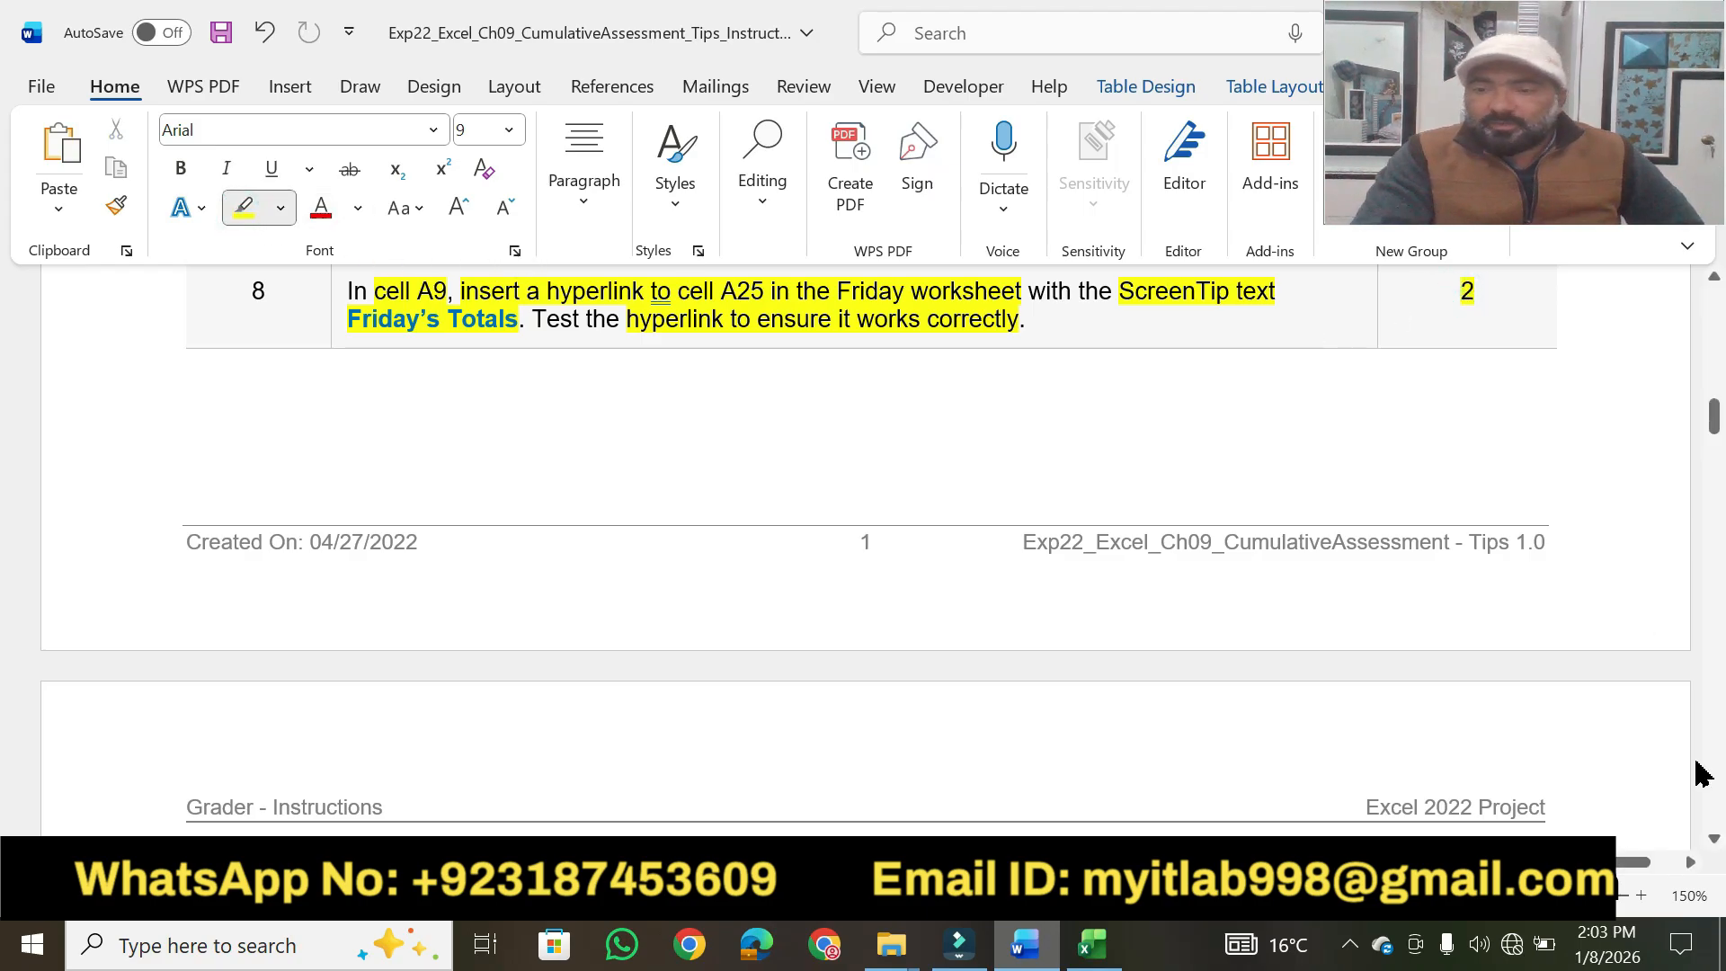
# Highlight step 9's key phrases in yellow, from "you are ready to insert references" through "the formula to the range C5:E5.".
pyautogui.scroll(-5, 1713, 845)
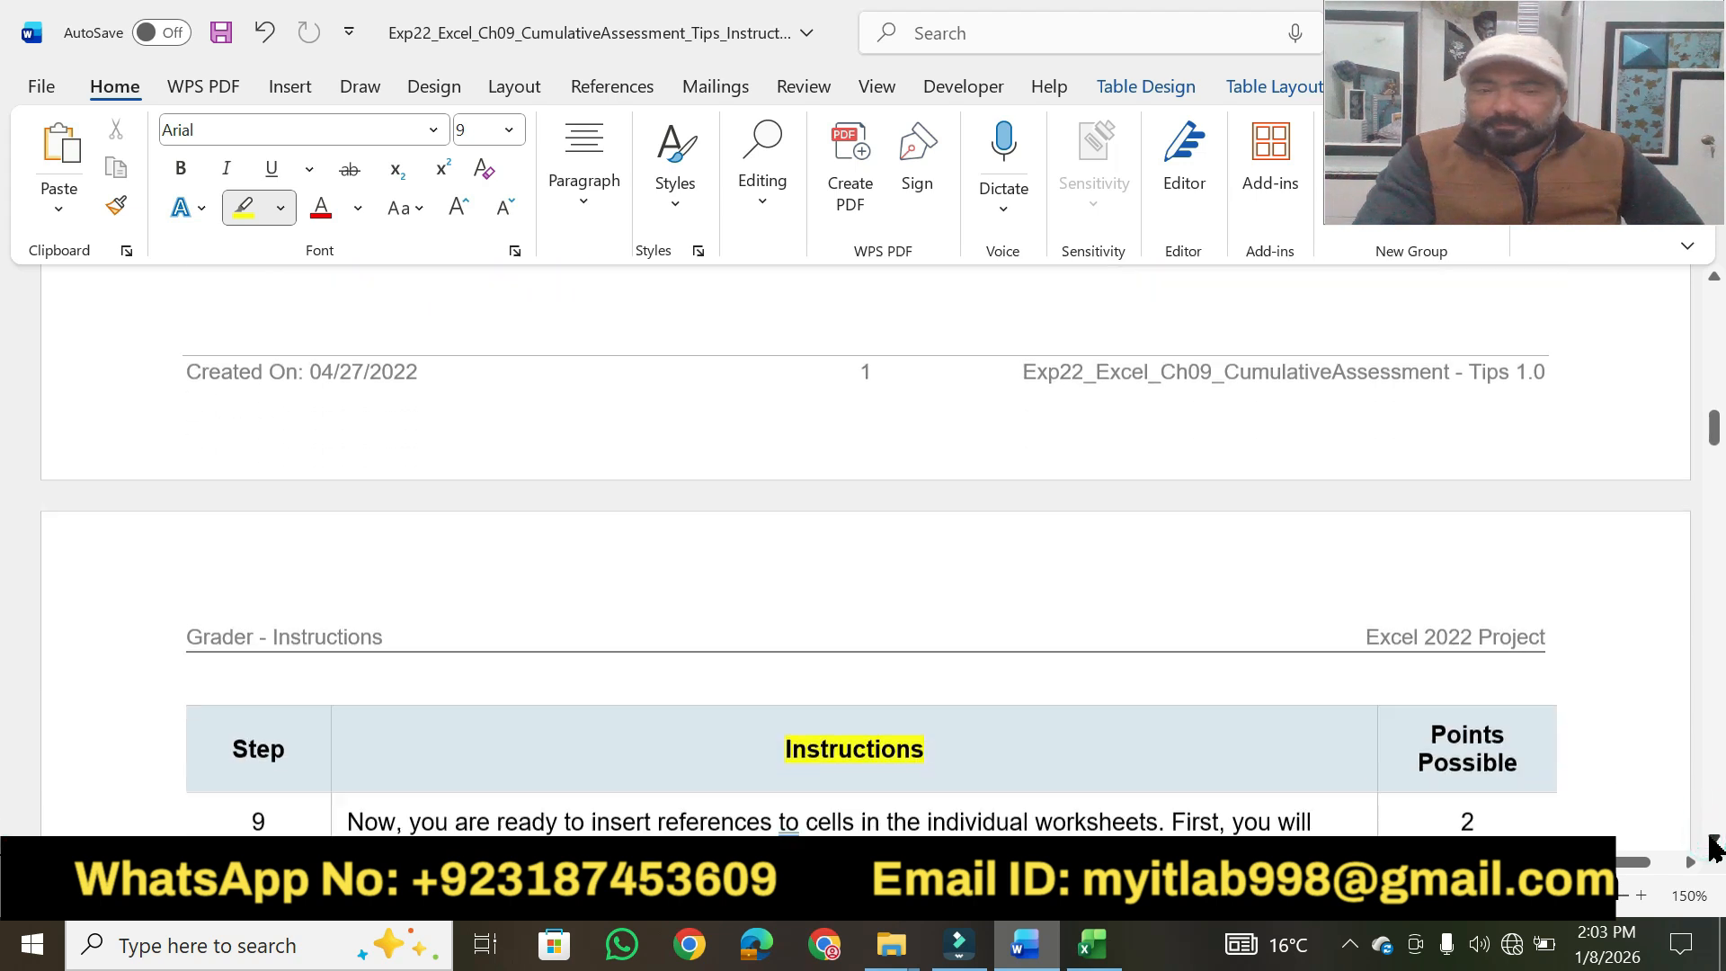
pyautogui.scroll(-1, 1713, 845)
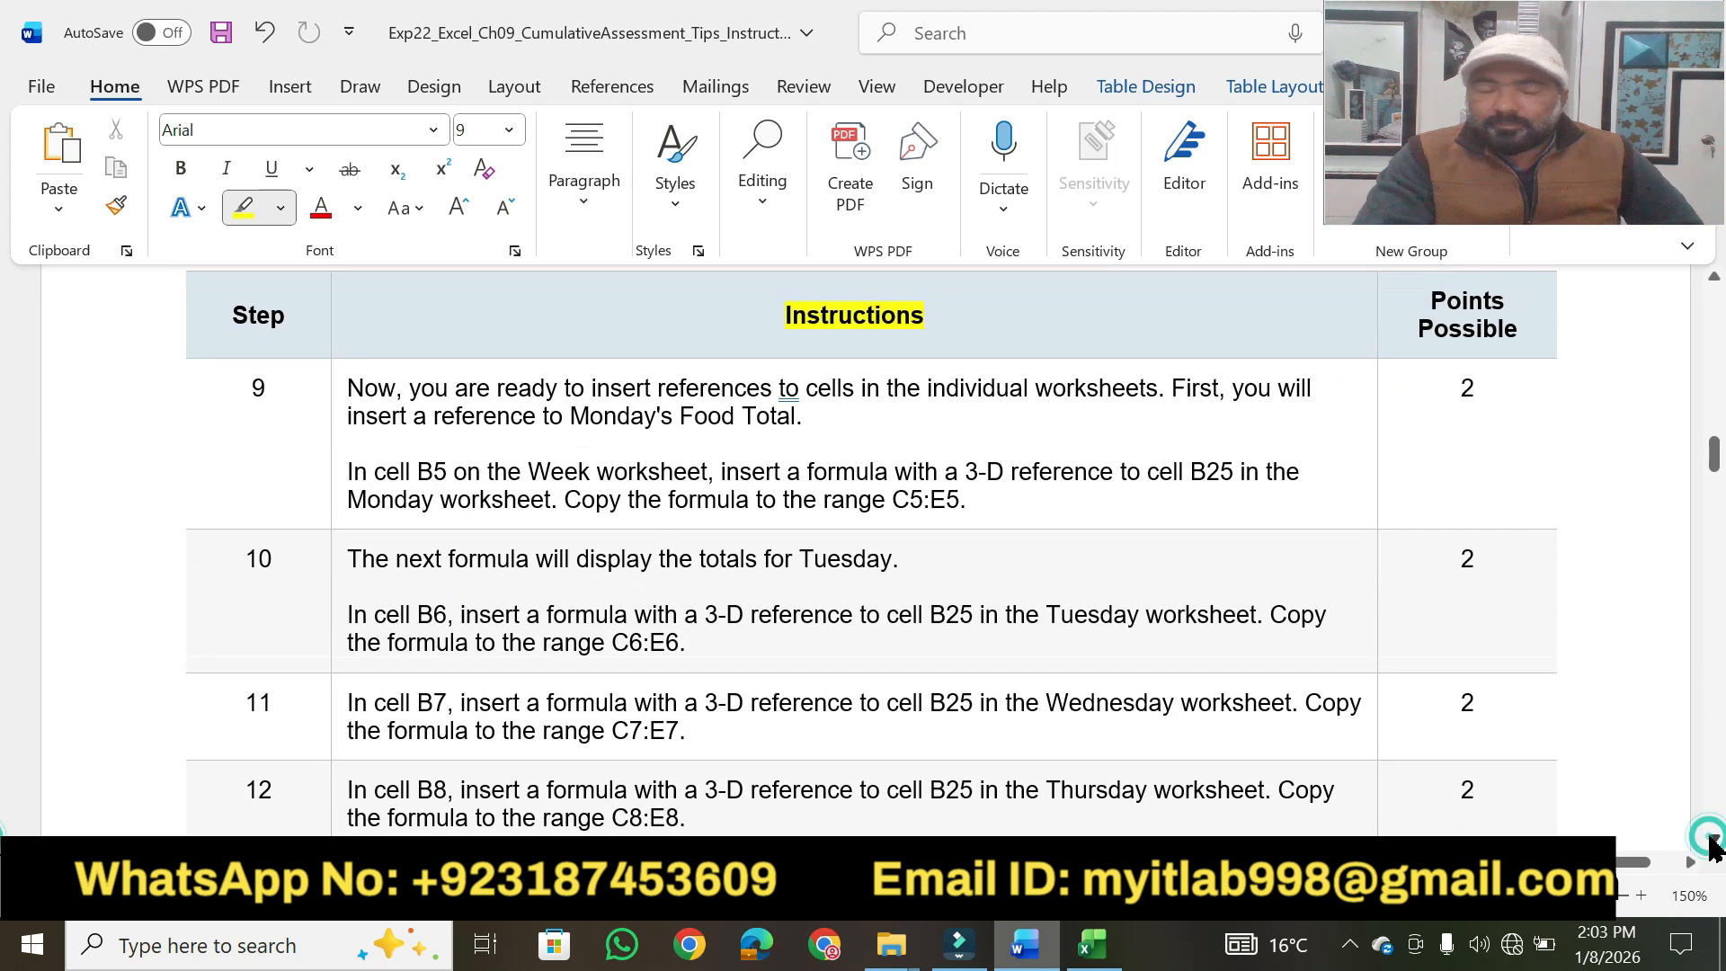
pyautogui.moveTo(409, 385); pyautogui.dragTo(1160, 384)
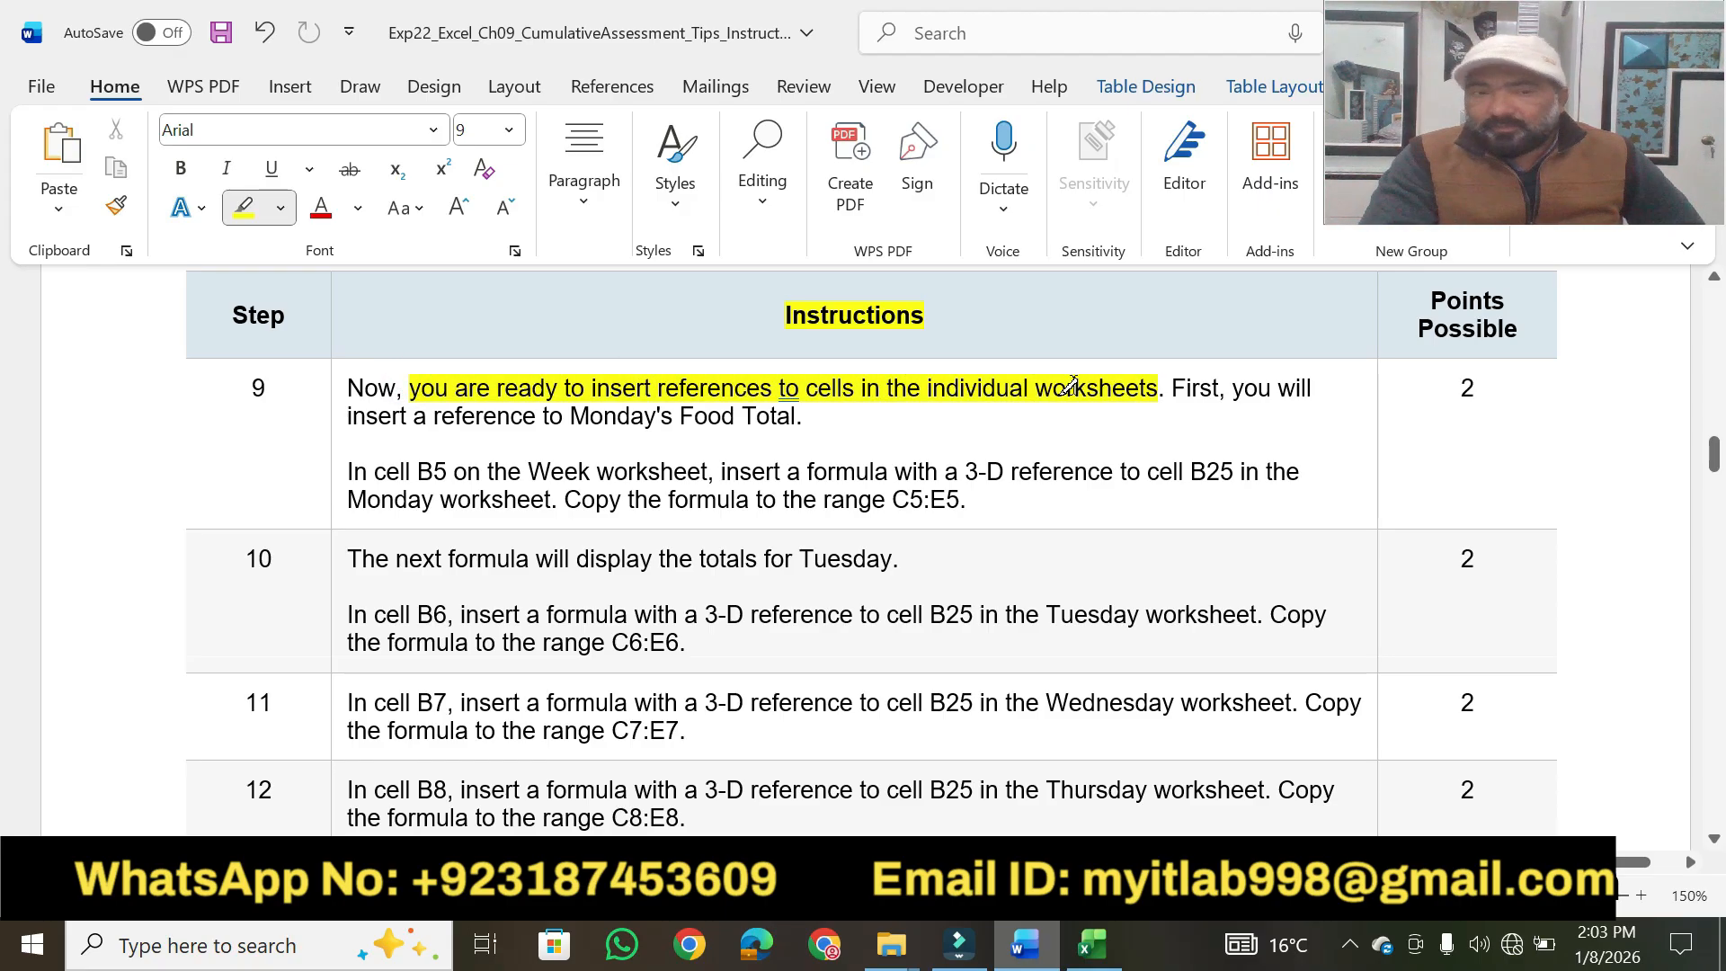
pyautogui.moveTo(353, 420); pyautogui.dragTo(835, 418)
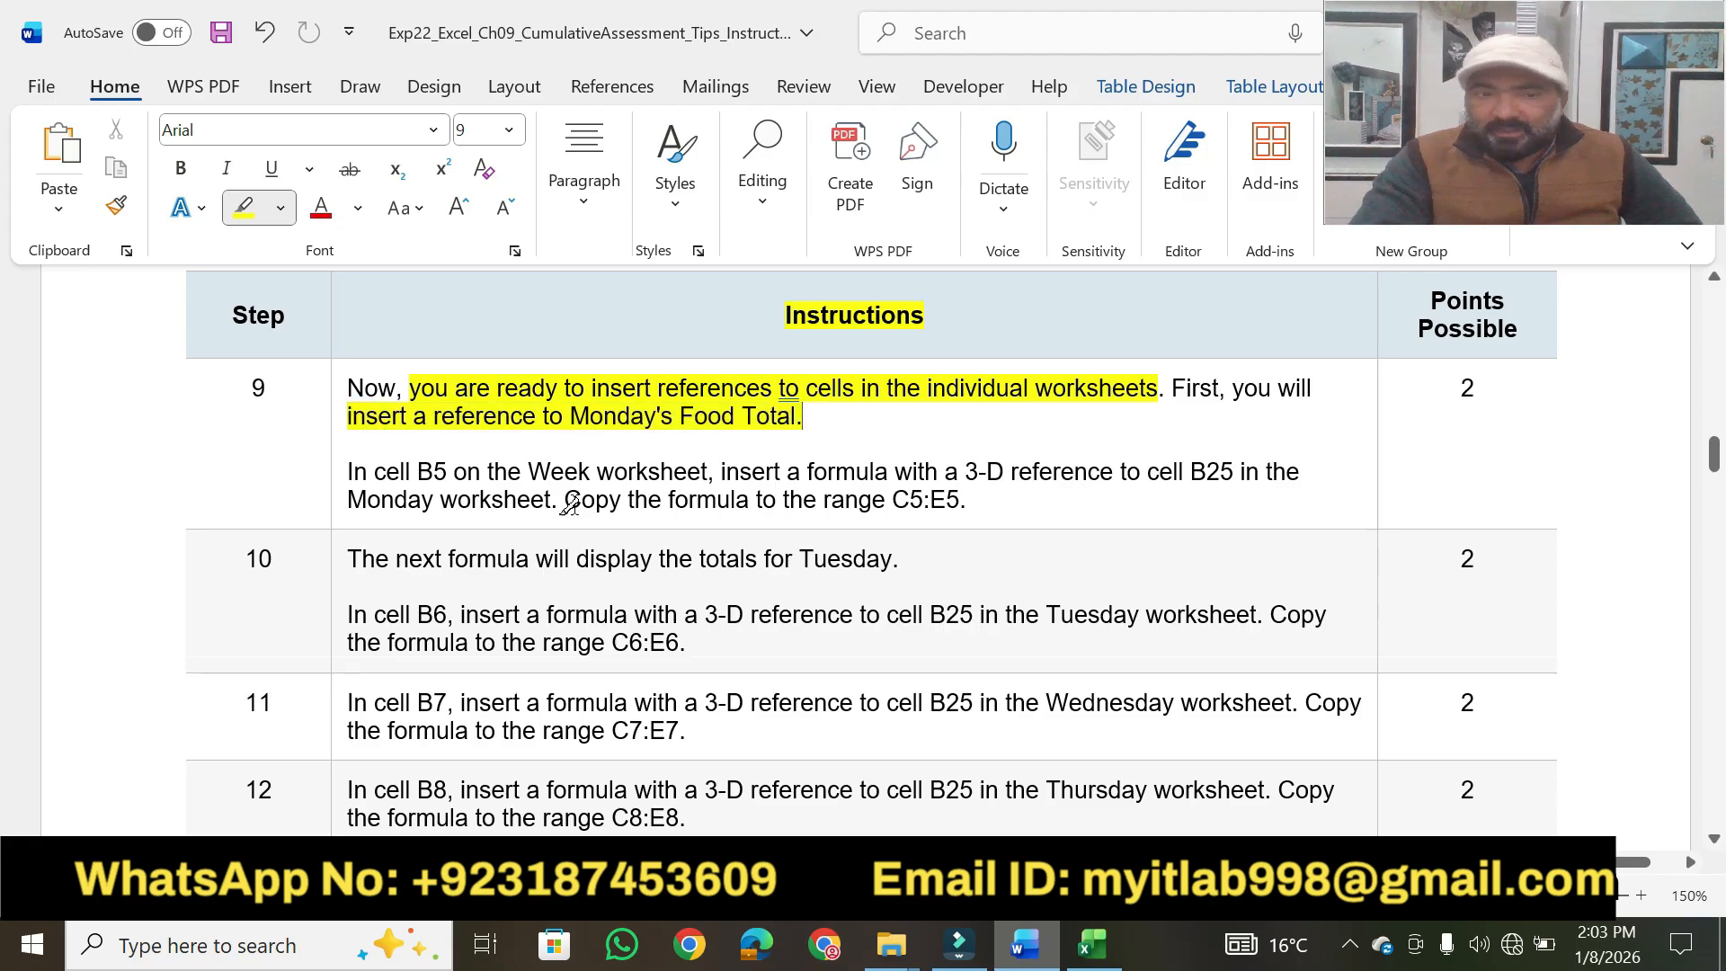
pyautogui.moveTo(354, 468)
pyautogui.mouseDown()
pyautogui.moveTo(454, 468)
pyautogui.moveTo(504, 442)
pyautogui.moveTo(586, 469)
pyautogui.moveTo(1260, 468)
pyautogui.mouseUp()
pyautogui.moveTo(1092, 944)
pyautogui.moveTo(348, 497); pyautogui.dragTo(987, 496)
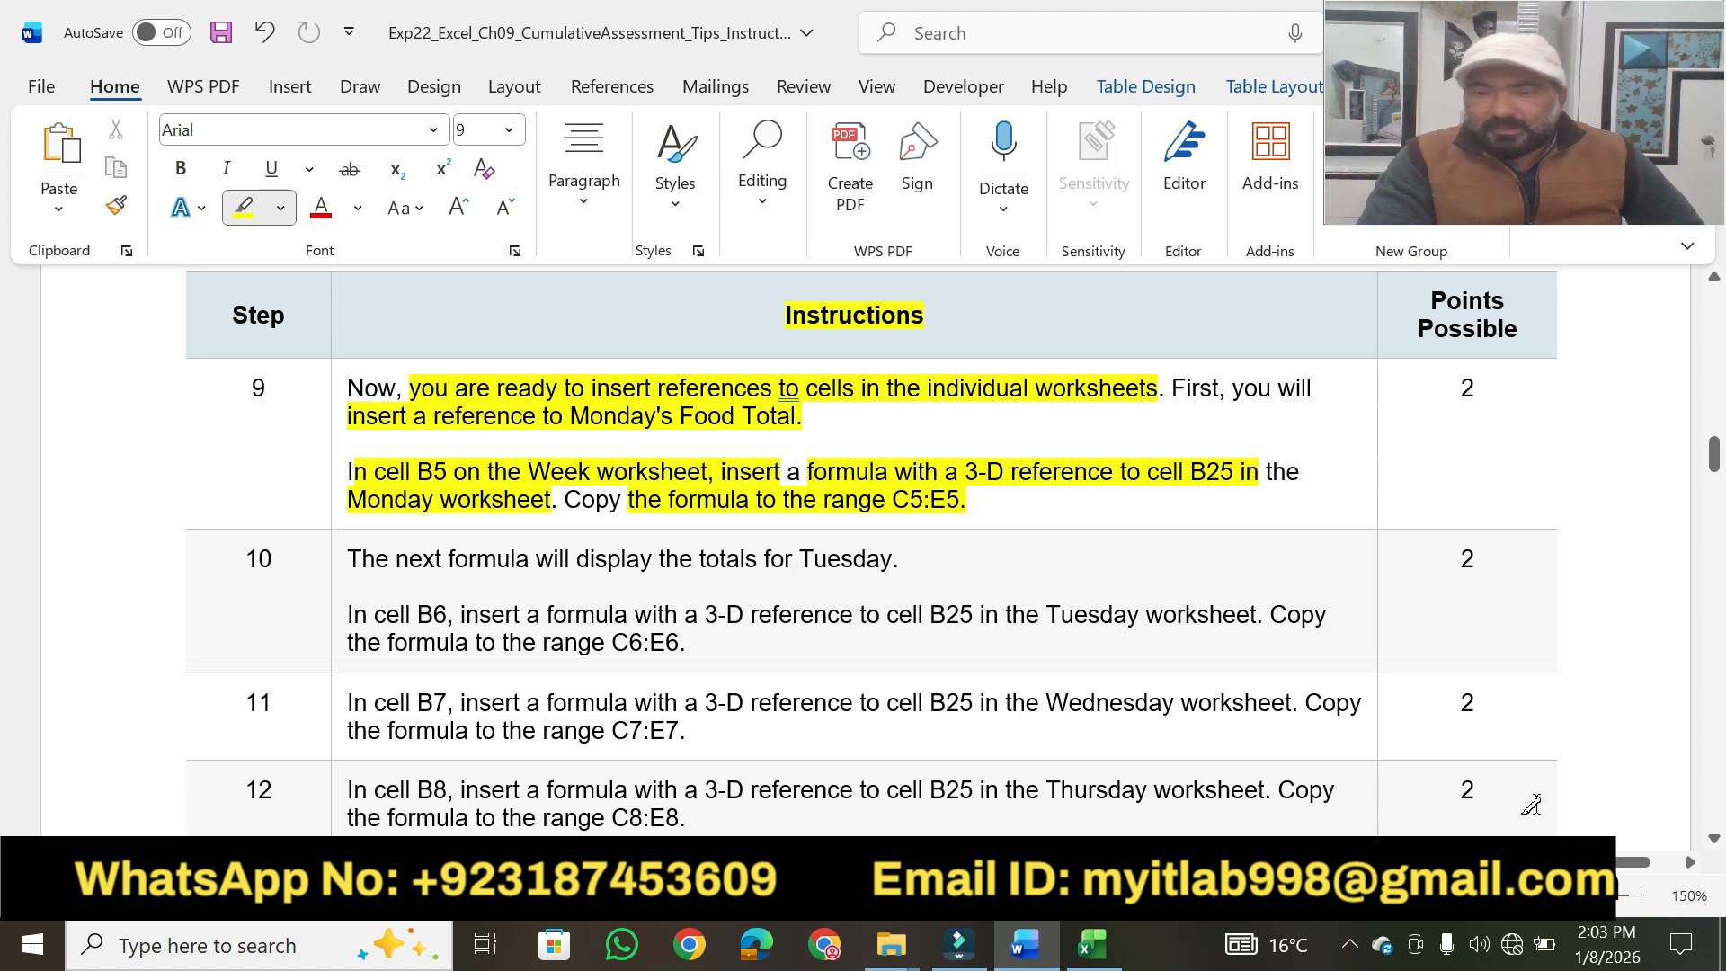
# Highlight step 10's key phrases in yellow, from "display the totals for Tuesday." through "formula to the range C6:E6.", plus its points value.
pyautogui.scroll(-5, 1714, 845)
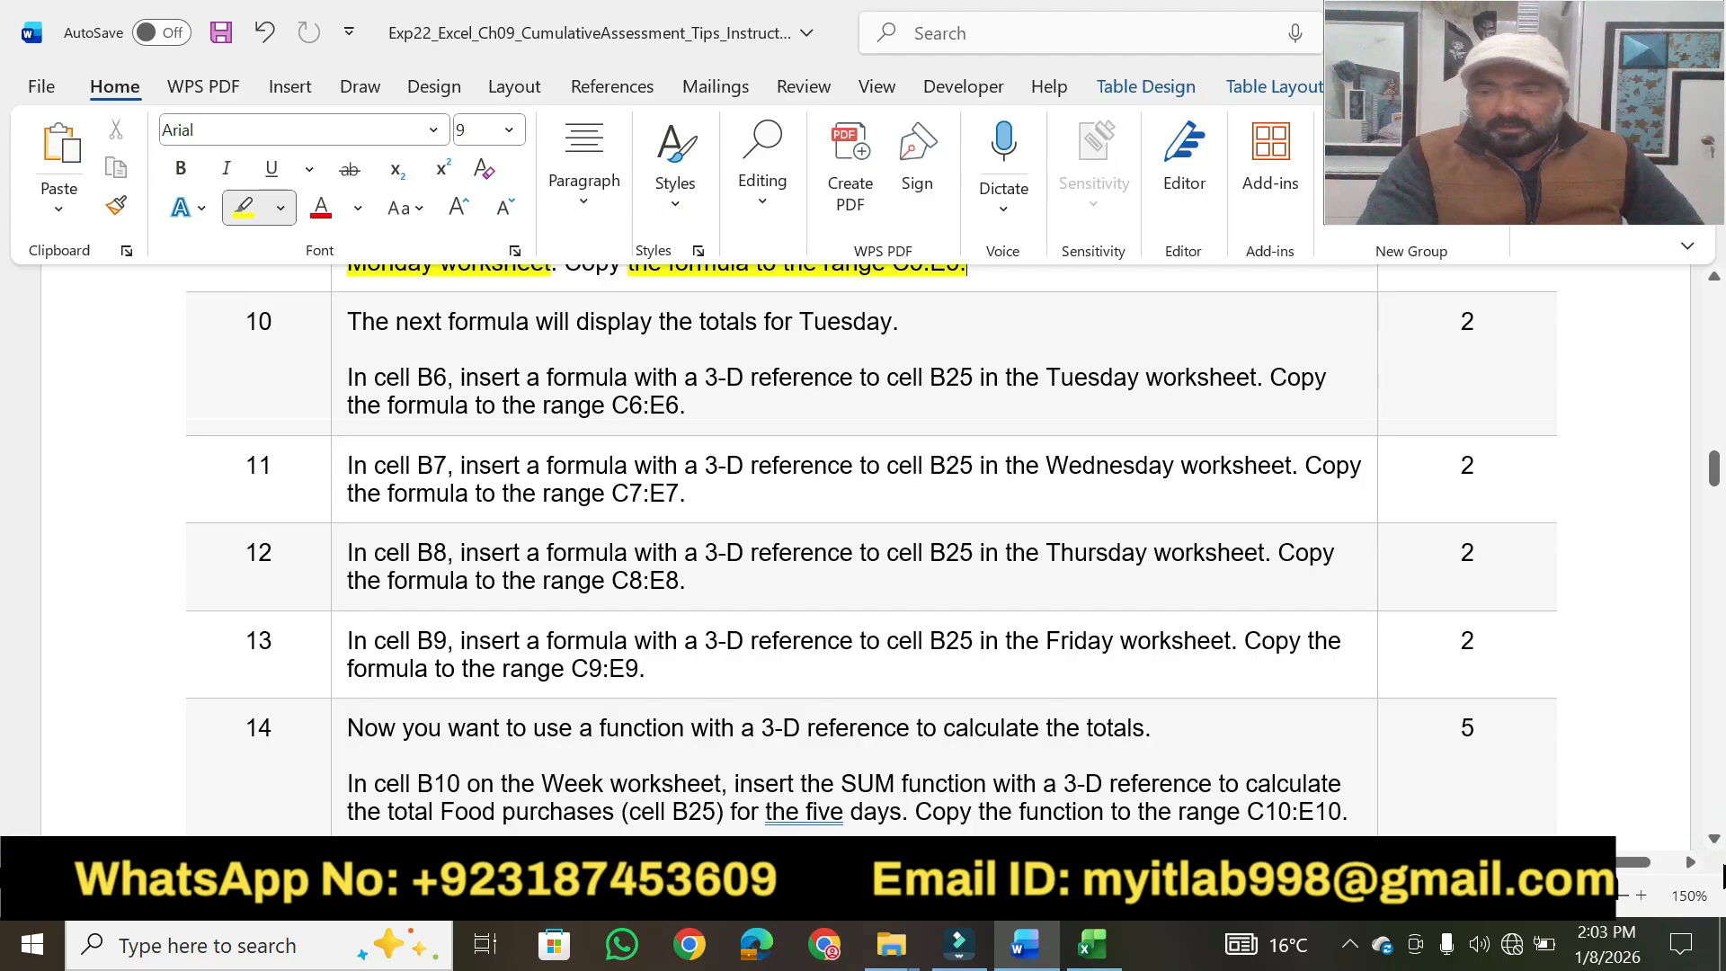
pyautogui.click(1715, 841)
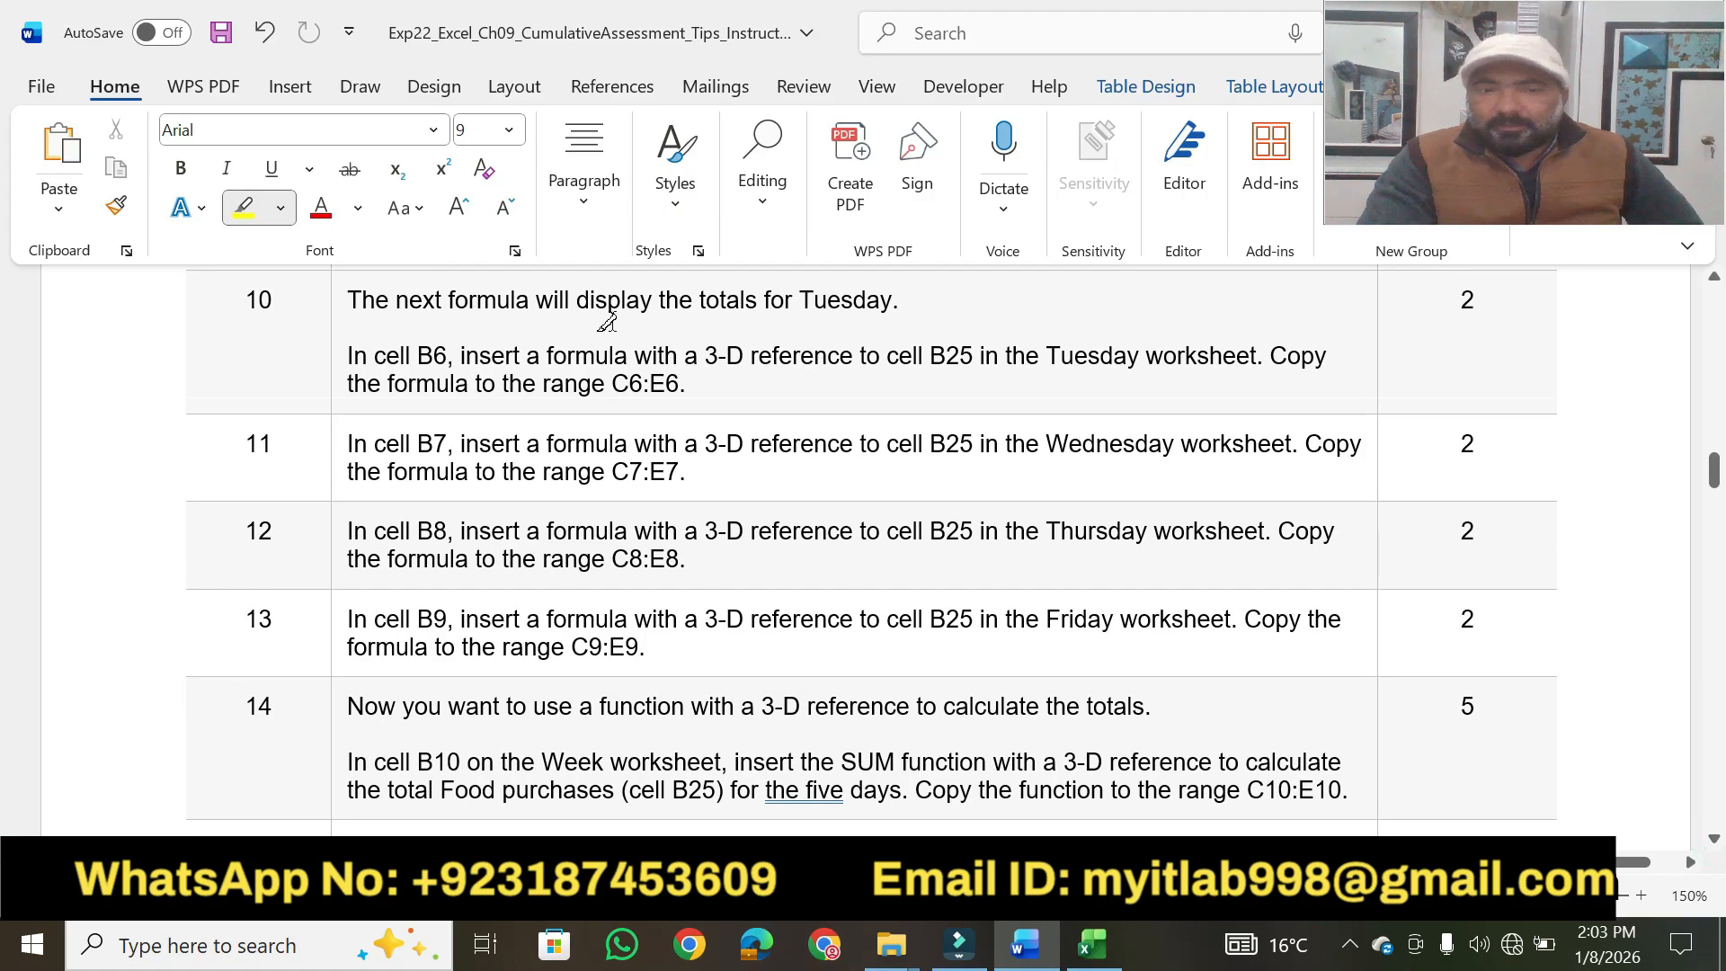
pyautogui.moveTo(576, 304); pyautogui.dragTo(901, 301)
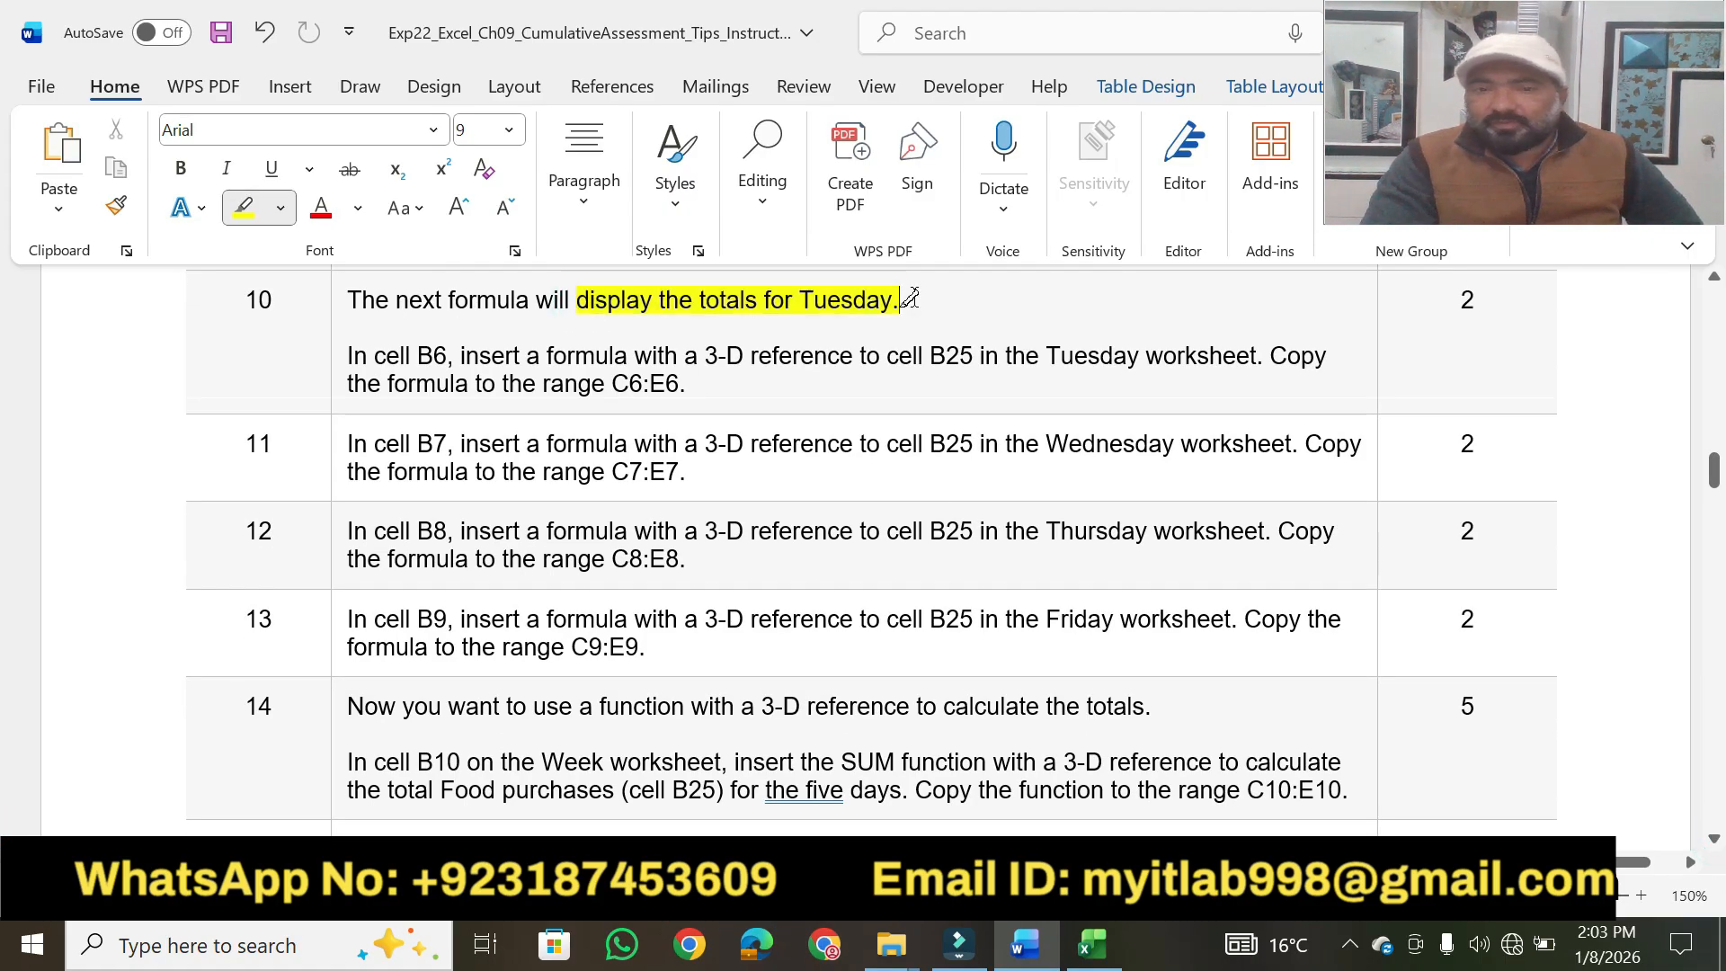
pyautogui.moveTo(374, 356); pyautogui.dragTo(1257, 352)
pyautogui.moveTo(388, 383); pyautogui.dragTo(694, 377)
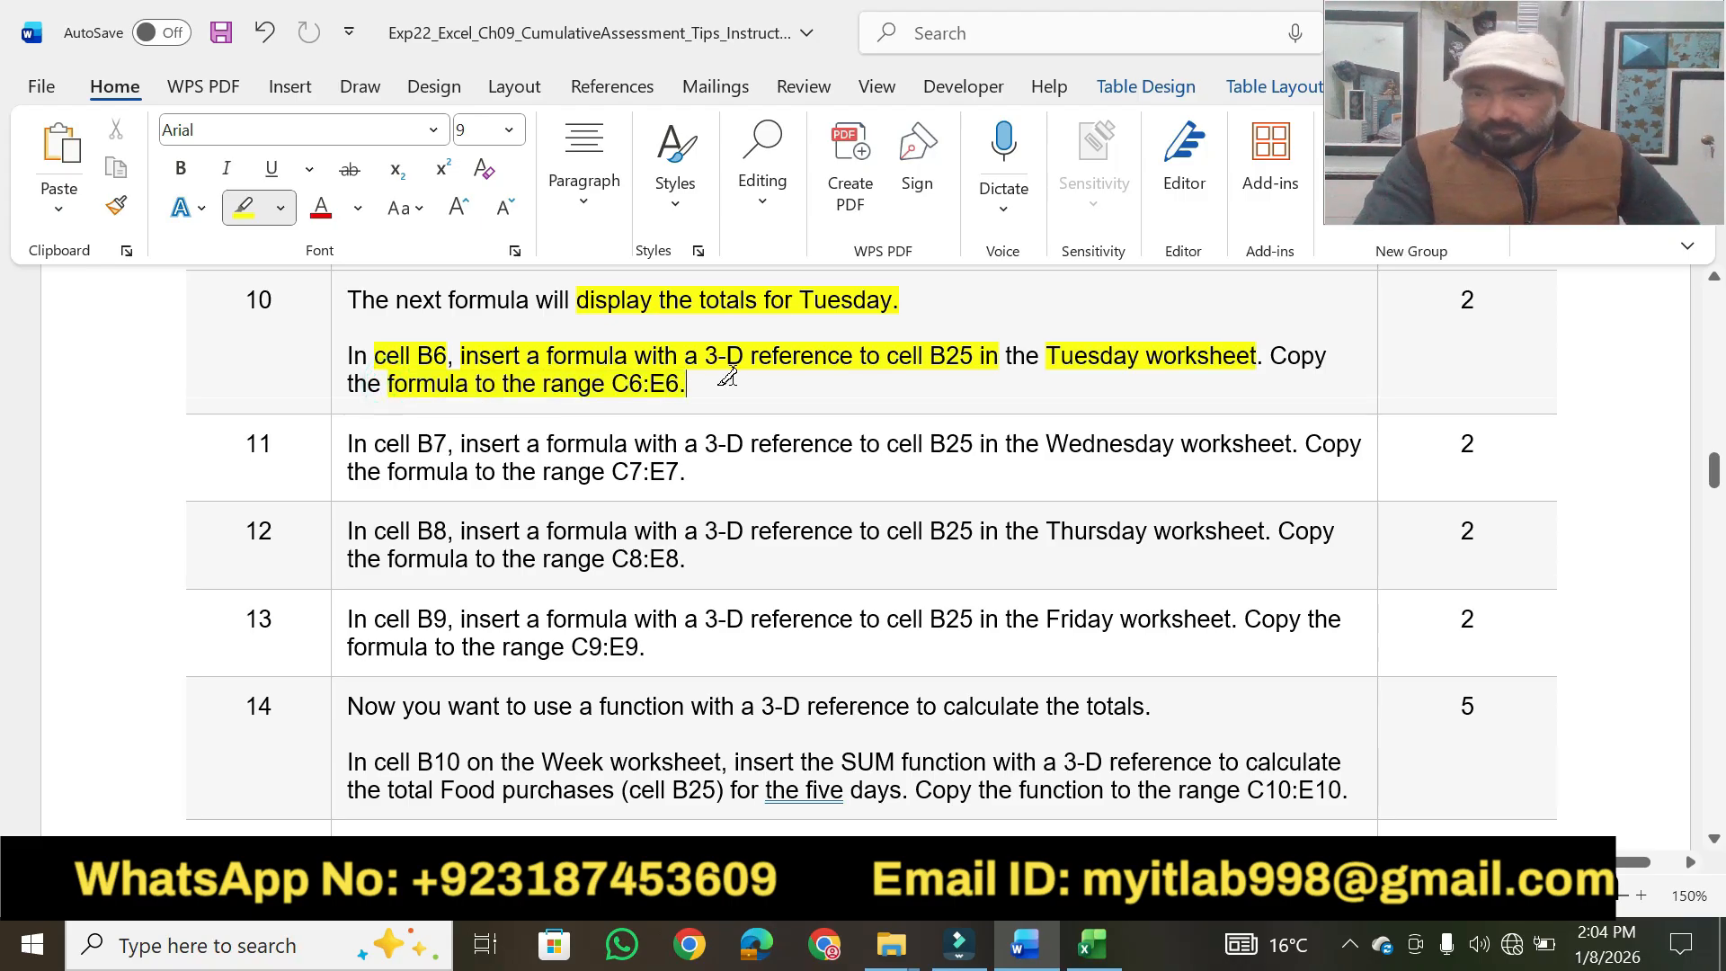
pyautogui.moveTo(1456, 300); pyautogui.dragTo(1479, 300)
pyautogui.moveTo(1713, 469); pyautogui.dragTo(1718, 319)
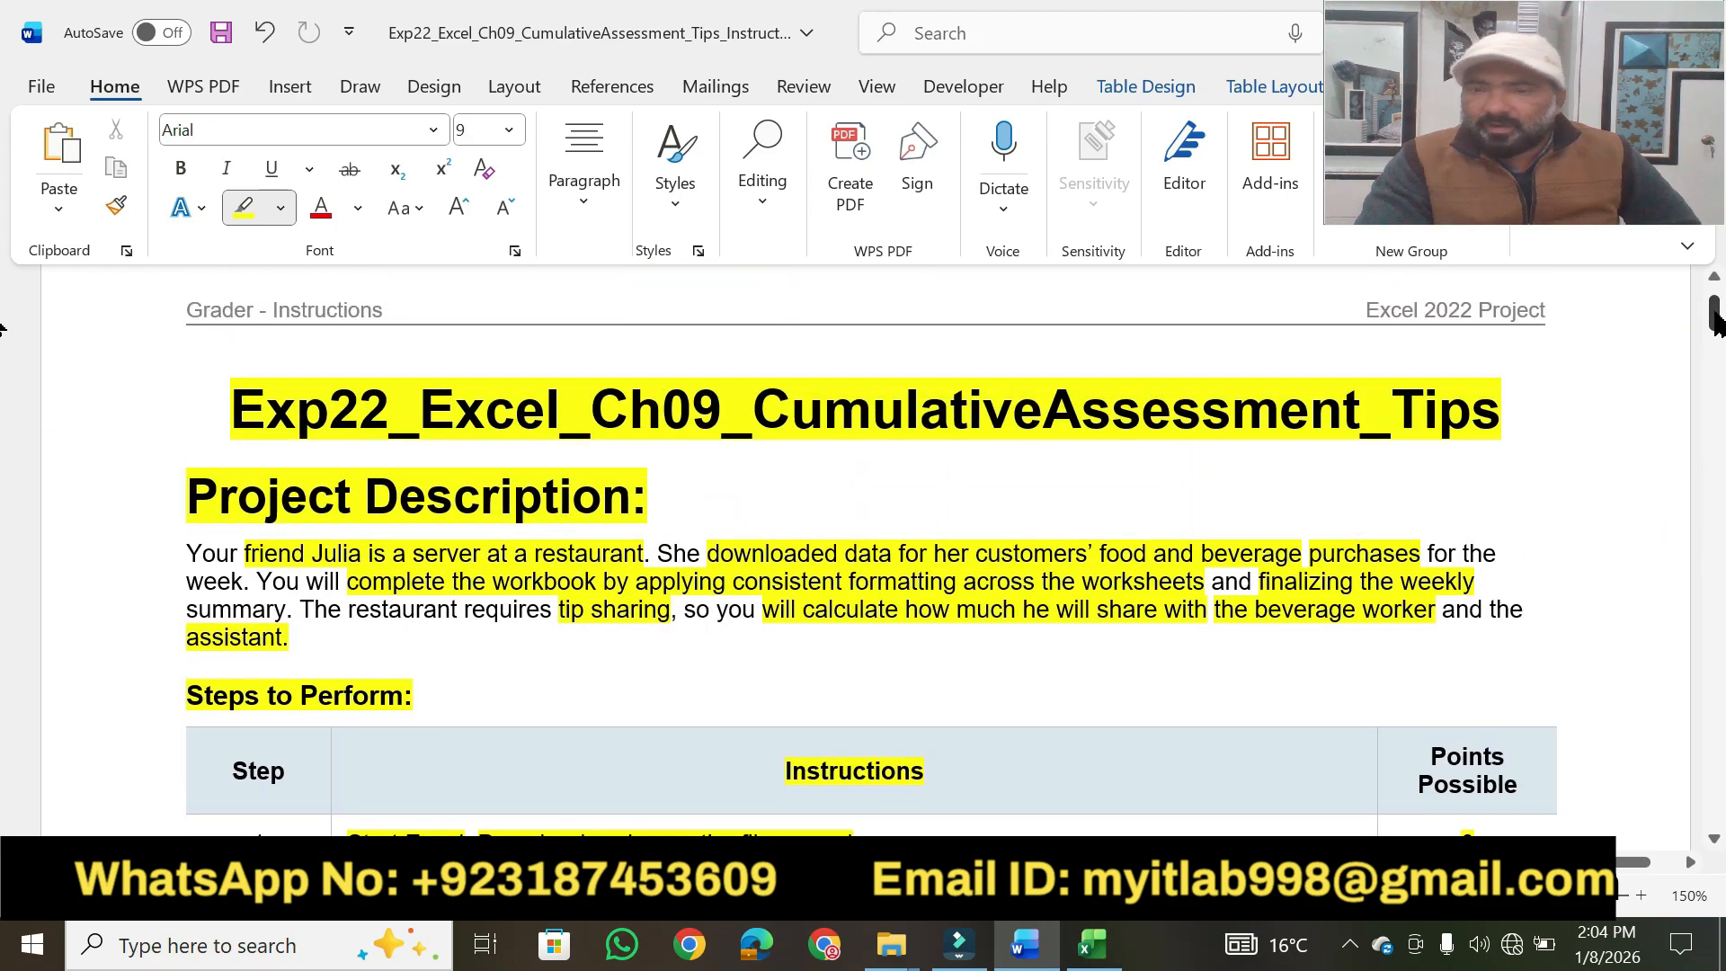